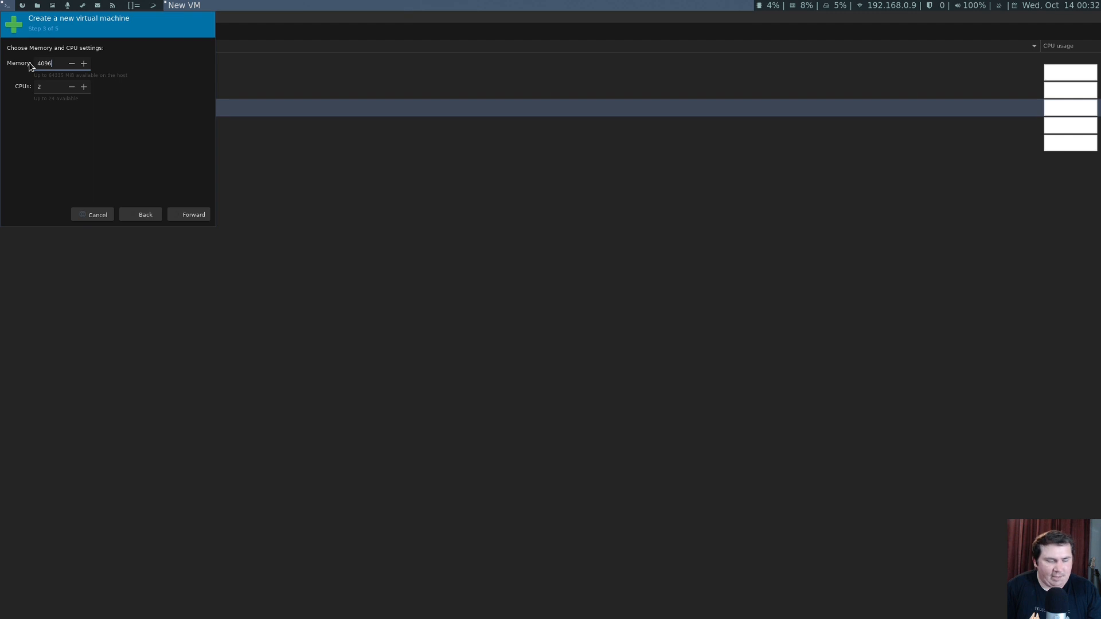
Step: Assign 4 CPUs to the new virtual machine and open storage management for selecting or creating custom storage
text(4)
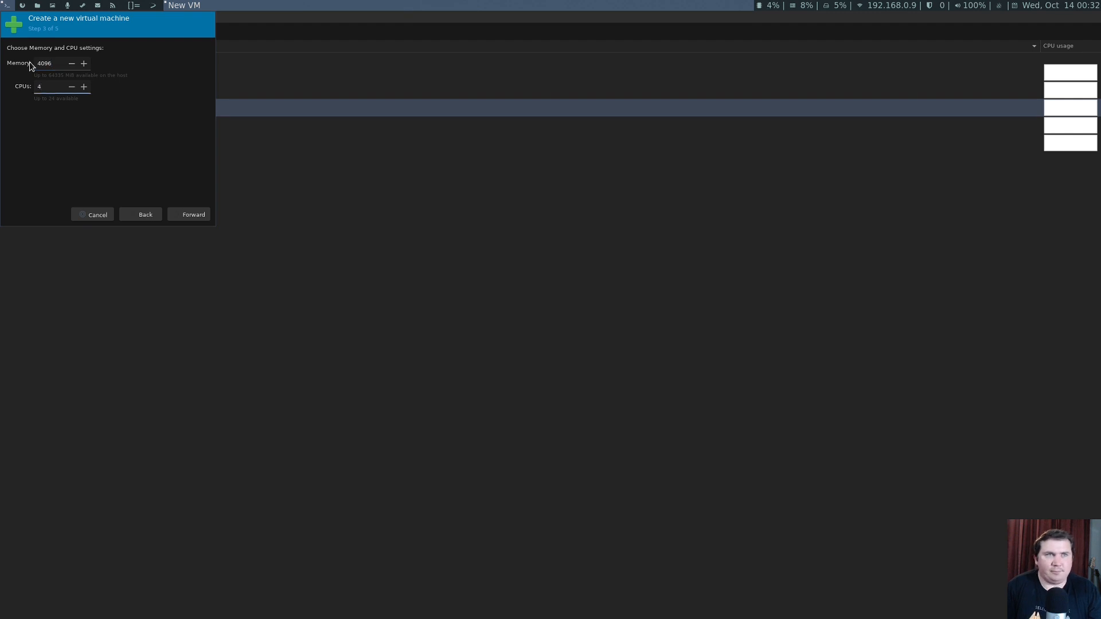
click(193, 215)
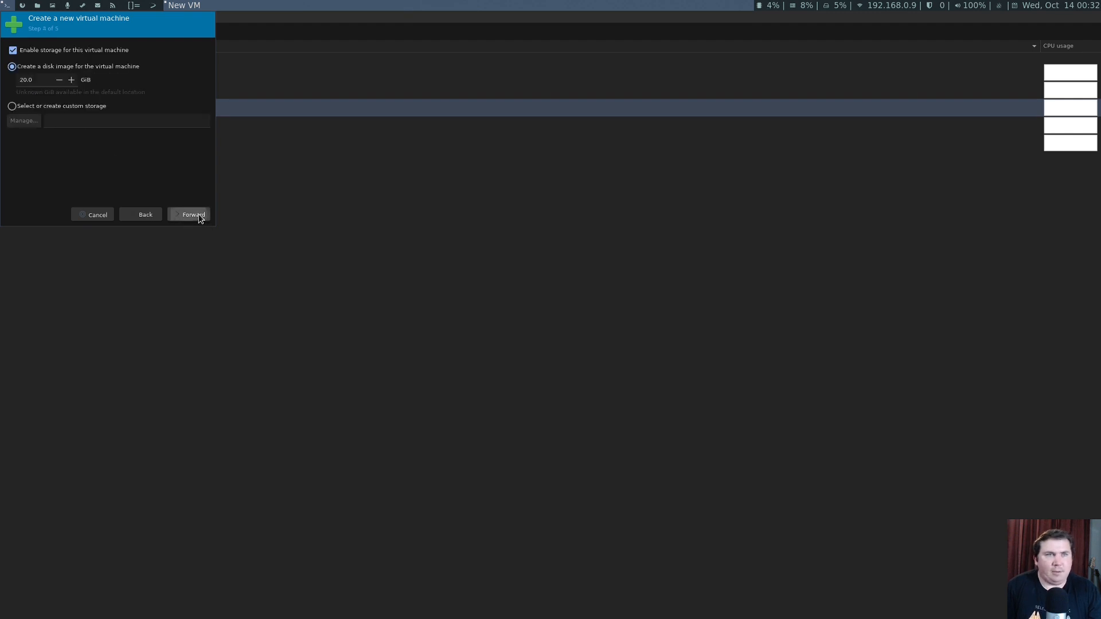
click(14, 112)
click(21, 123)
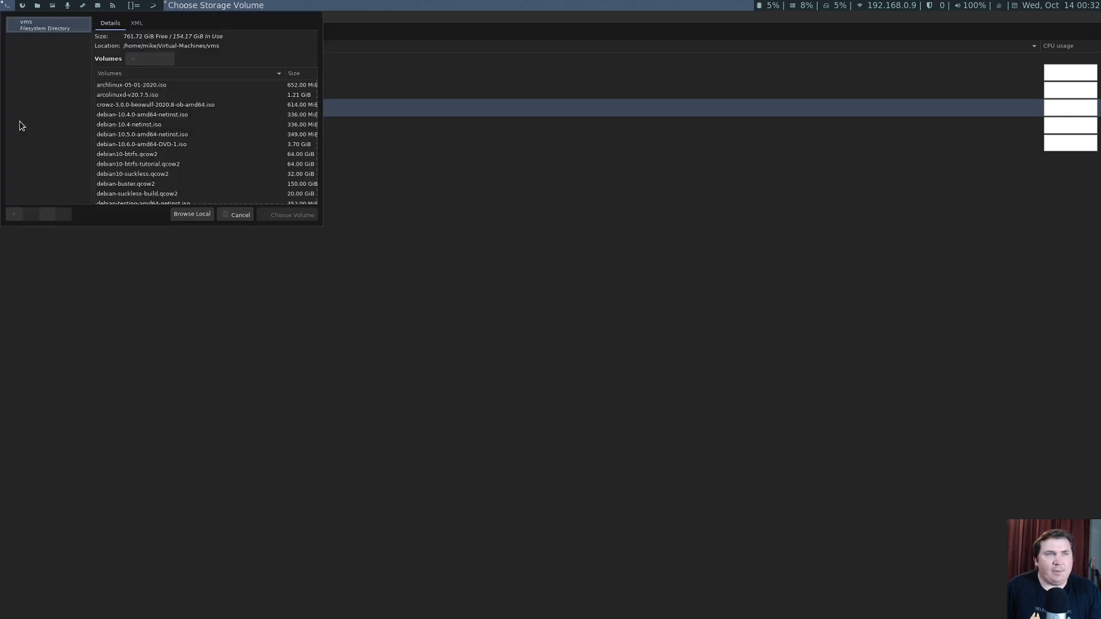
Step: Try to create a qcow2 storage volume named debian10-btrfs with a maximum capacity of 64 GiB
click(132, 59)
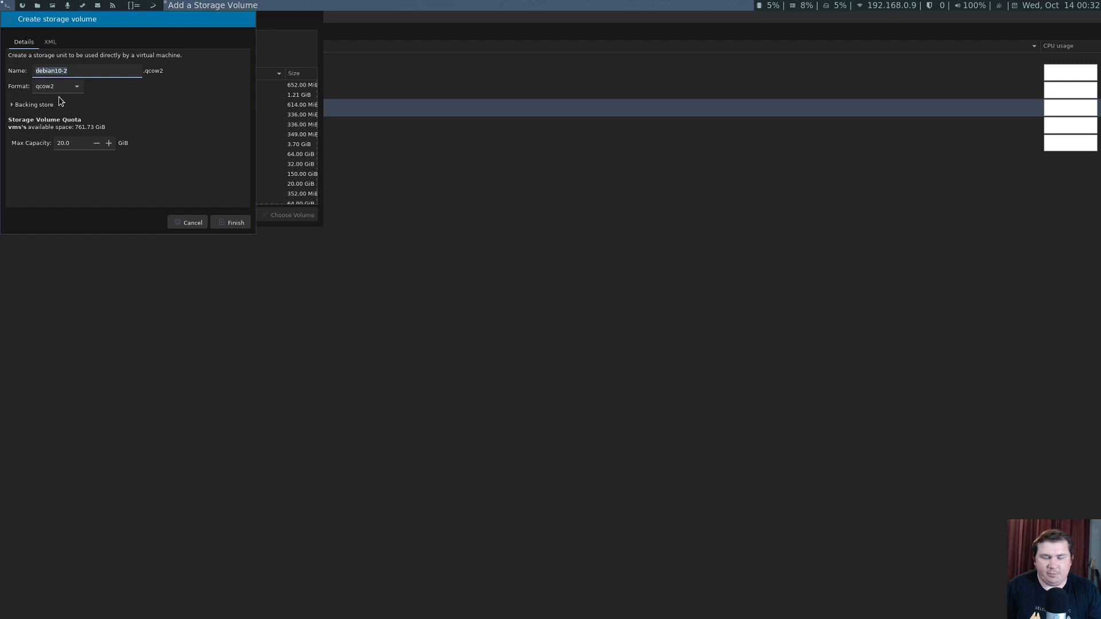
key(End)
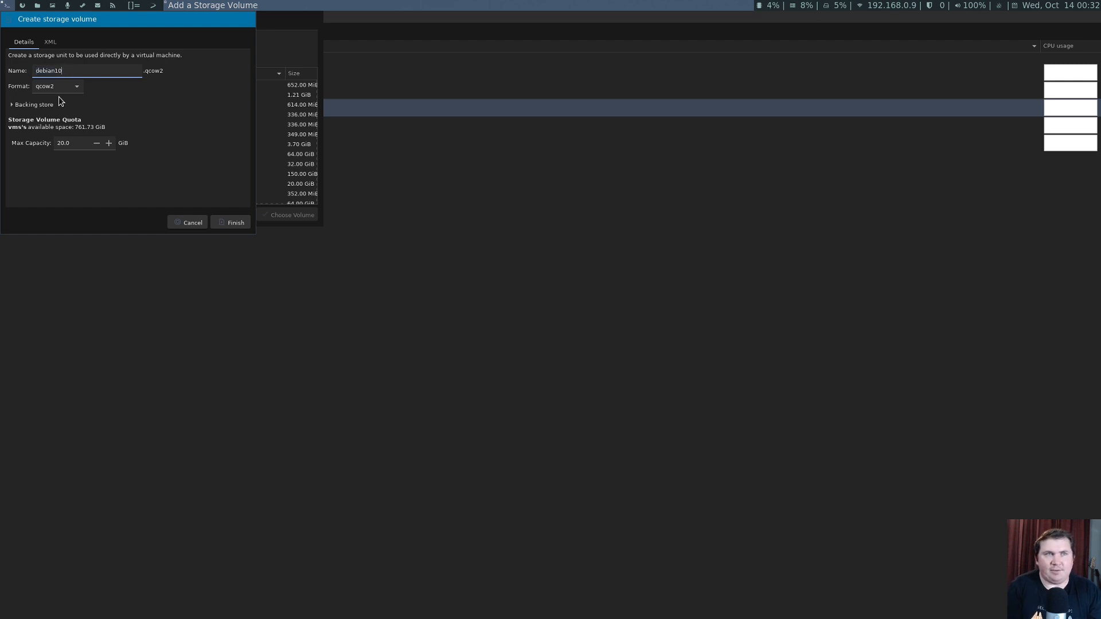
text(btrfs)
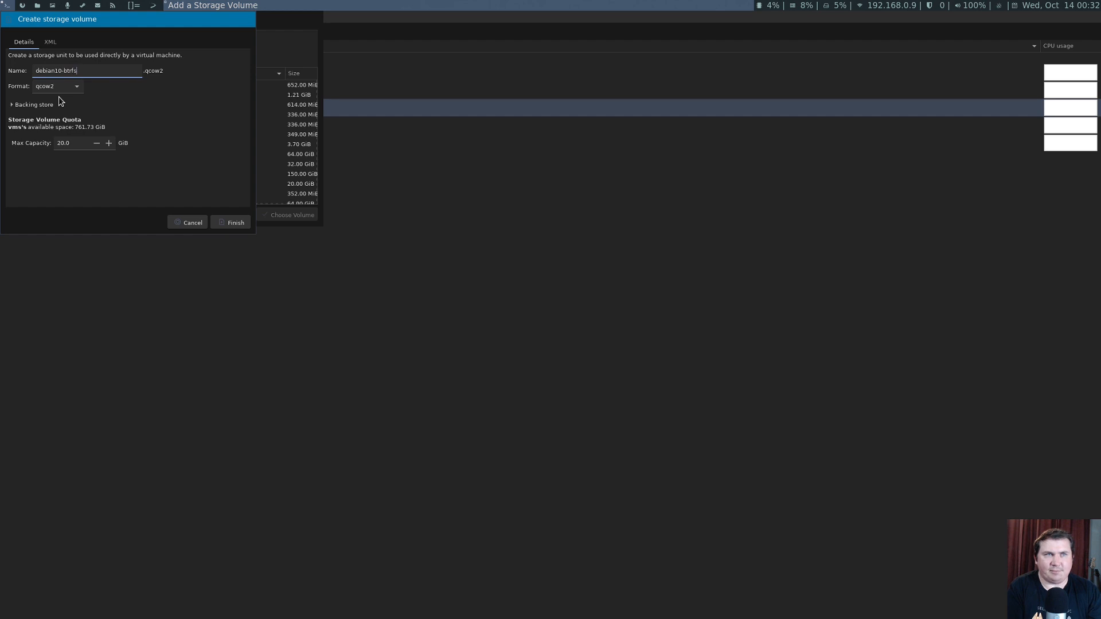
click(112, 145)
click(112, 144)
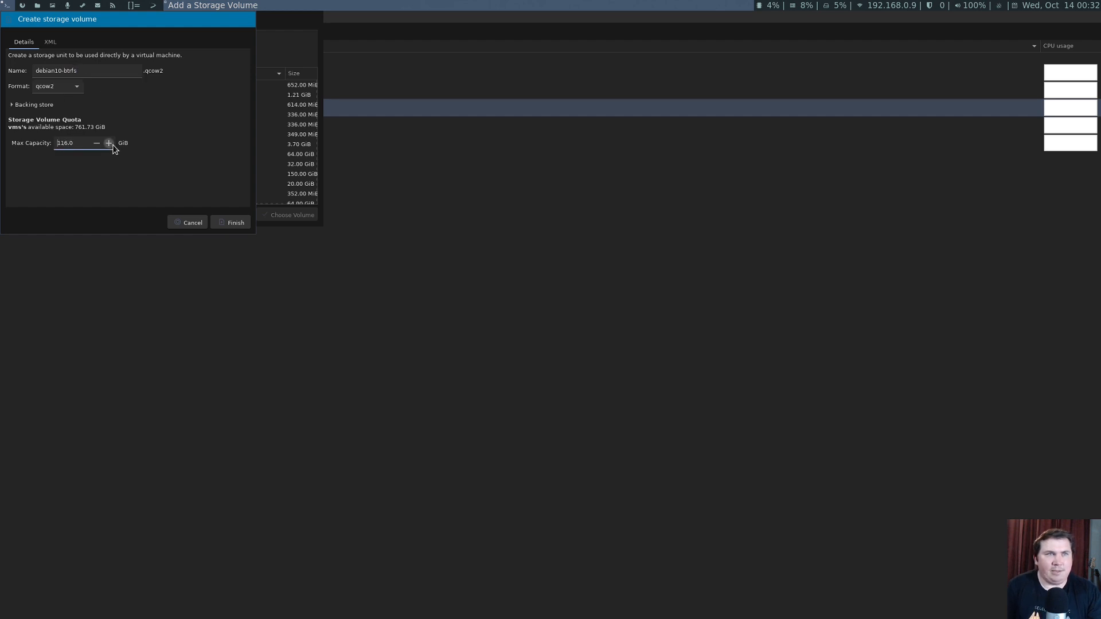
click(102, 147)
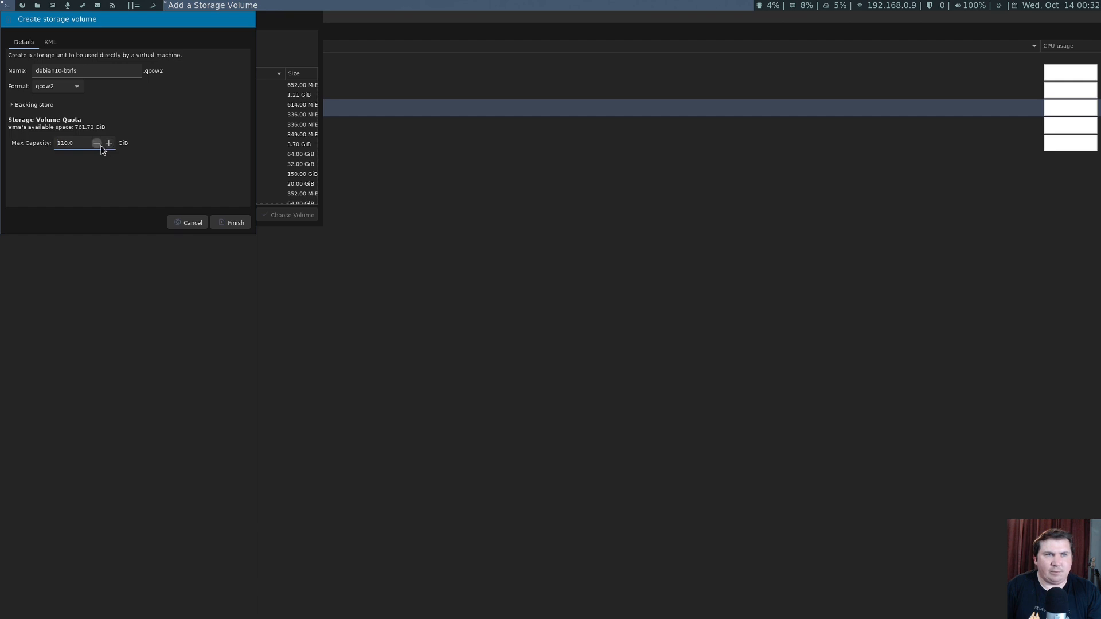
click(97, 143)
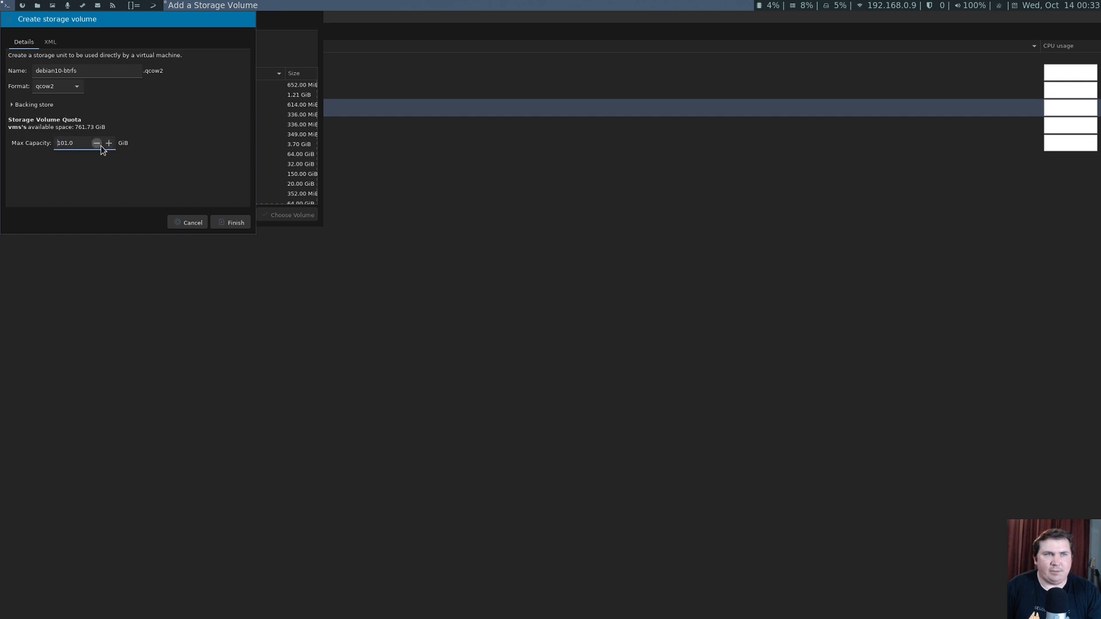
click(232, 223)
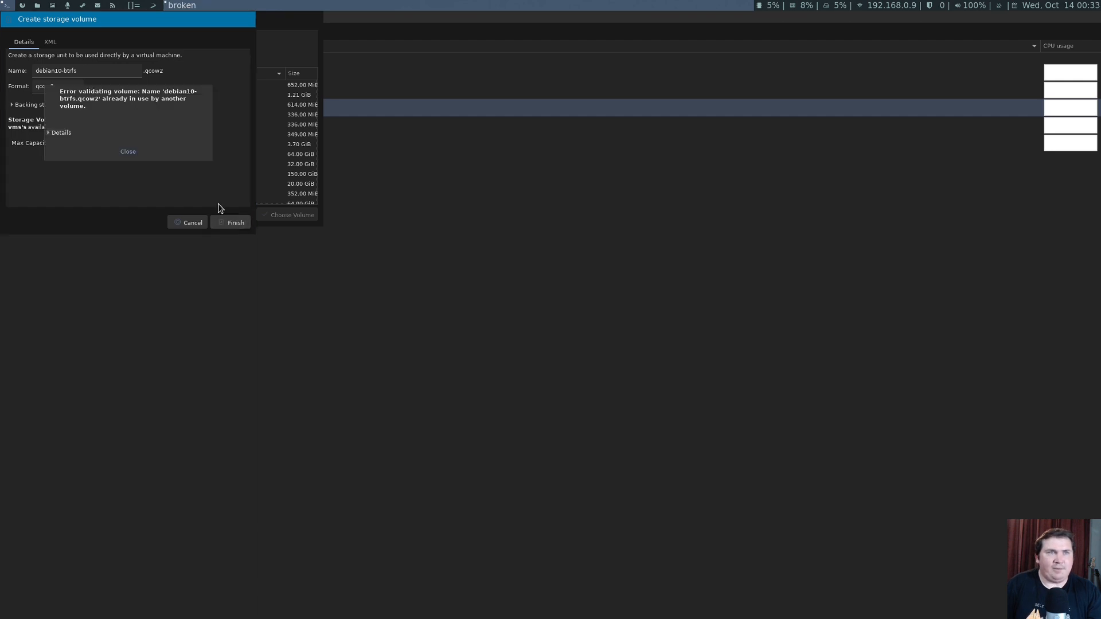
Step: Change the volume name to debian10-btrfs-tutorial, create the volume and choose it as the virtual machine's storage
click(128, 151)
click(89, 70)
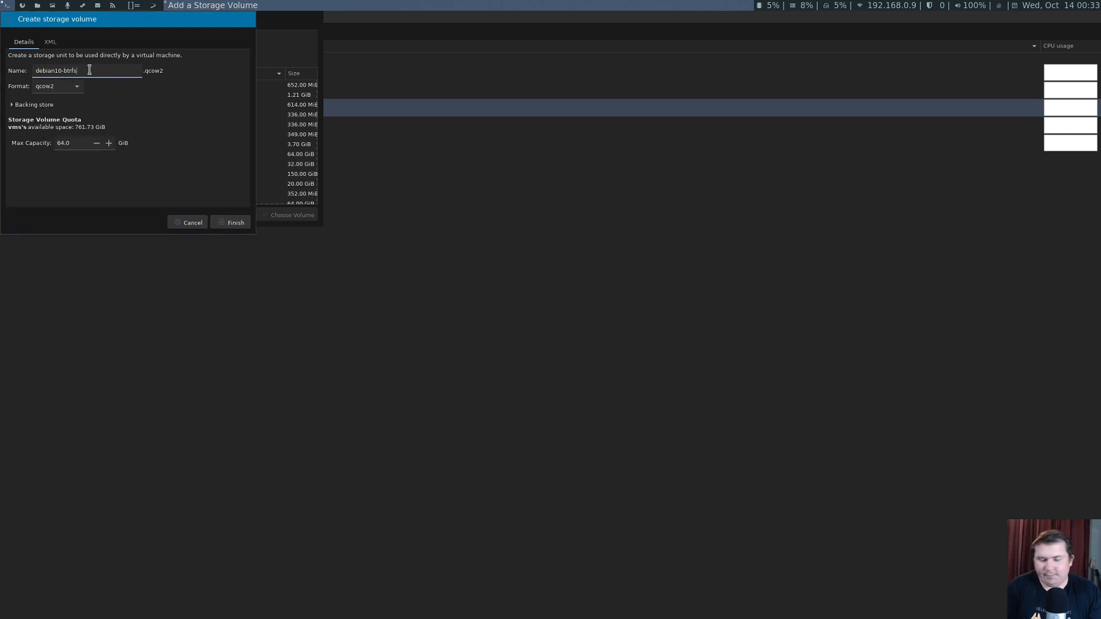
text(-tu)
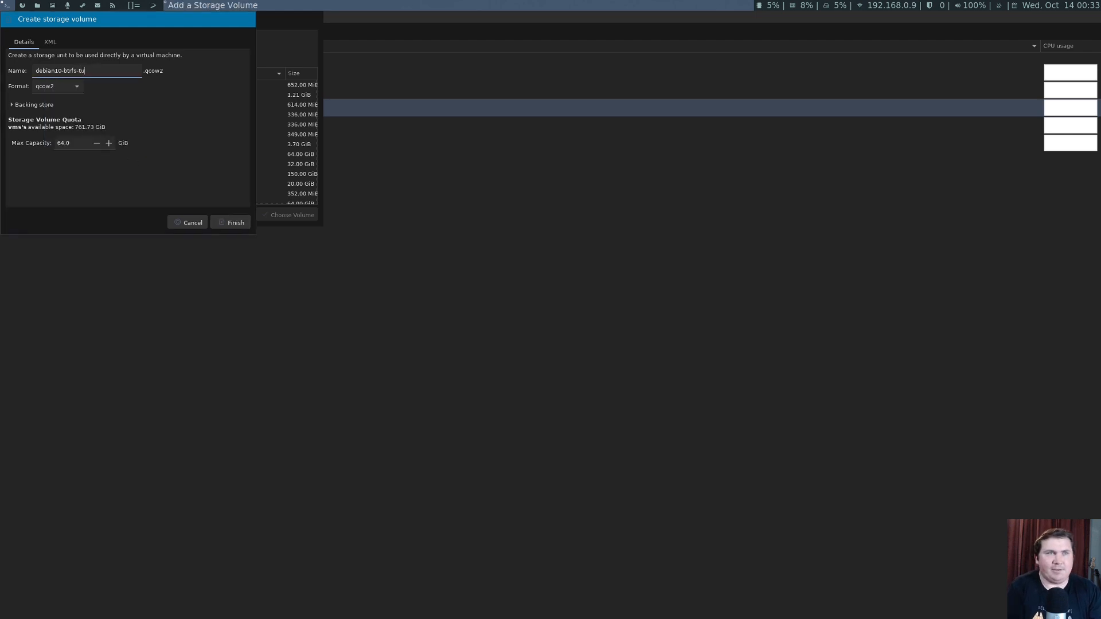
text(torial)
click(226, 227)
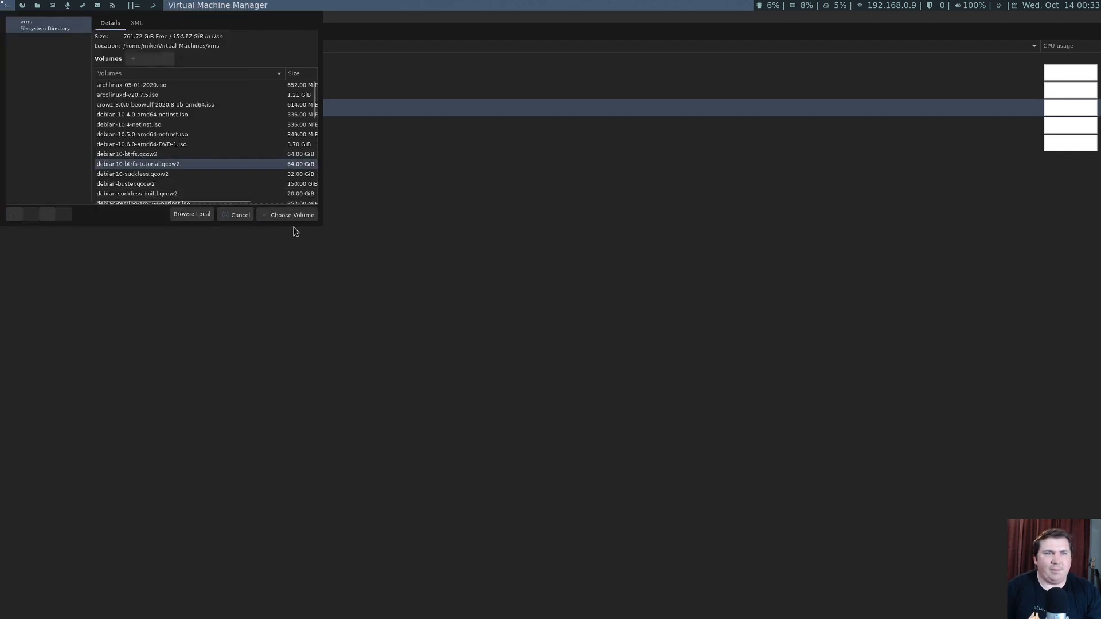
click(298, 217)
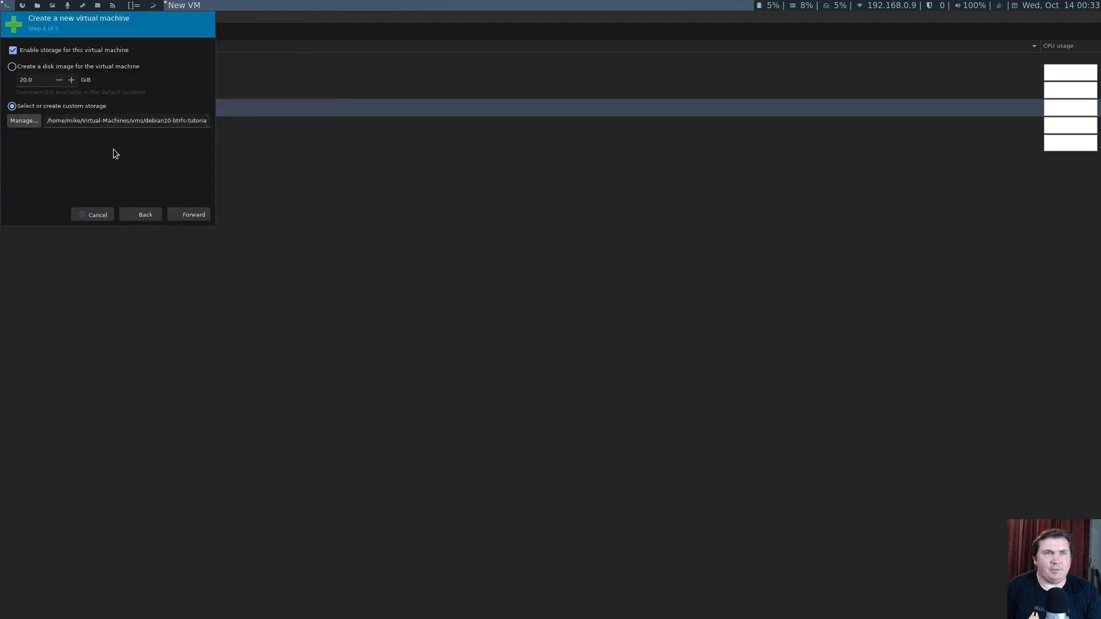
Step: Name the virtual machine debian10-btrfs-tutorial and finish the wizard with customizing the configuration before install enabled
click(193, 215)
click(103, 64)
key(BackSpace)
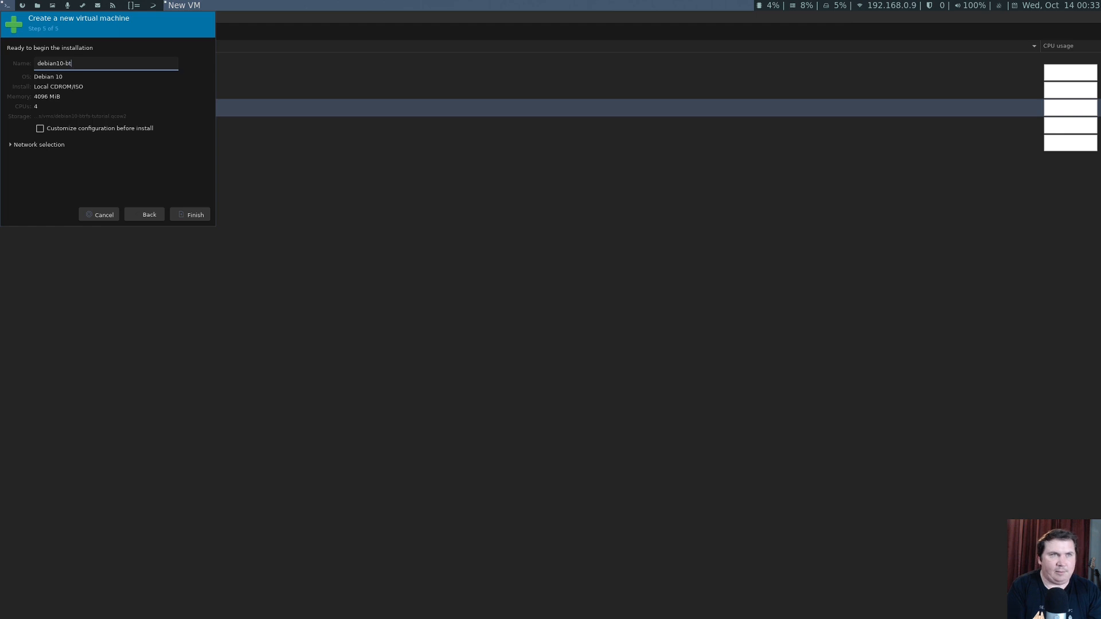
text(btrfs-tutorial)
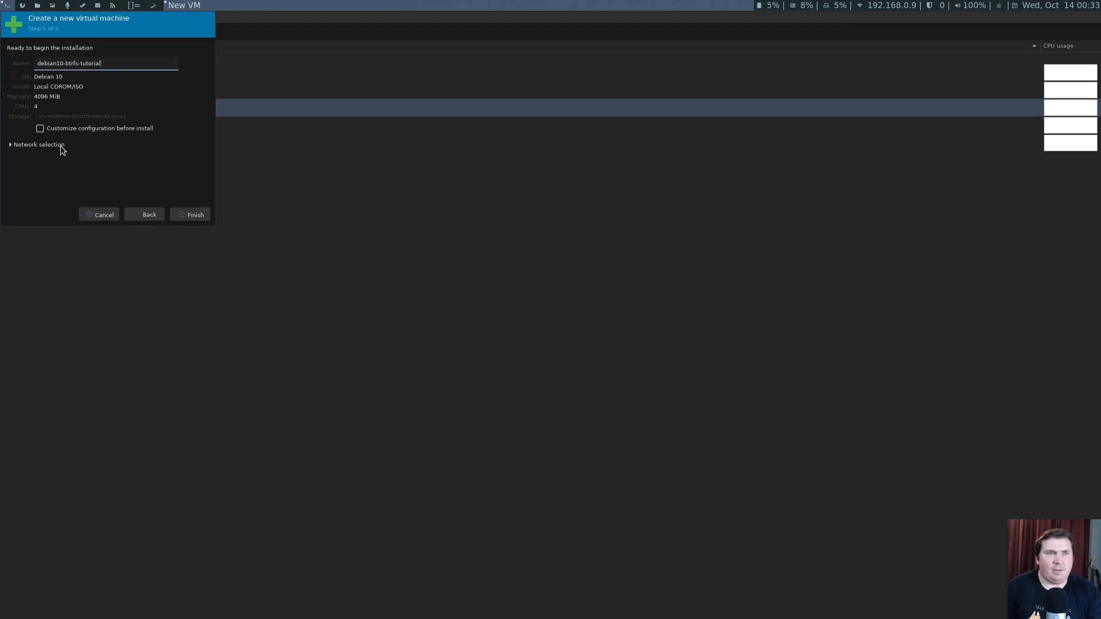
click(40, 129)
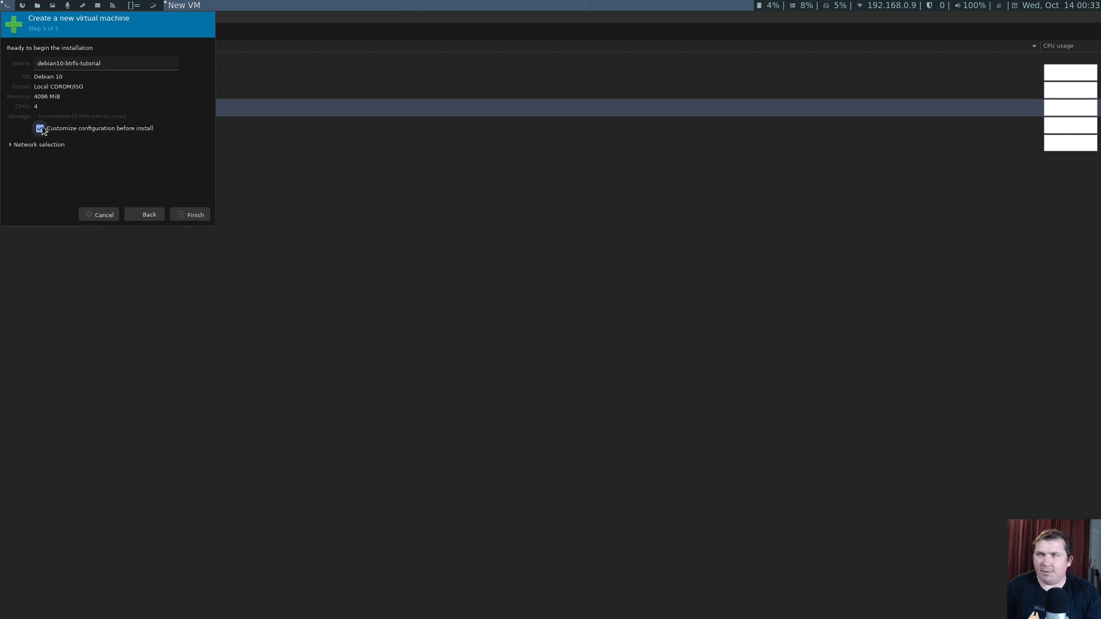
click(190, 215)
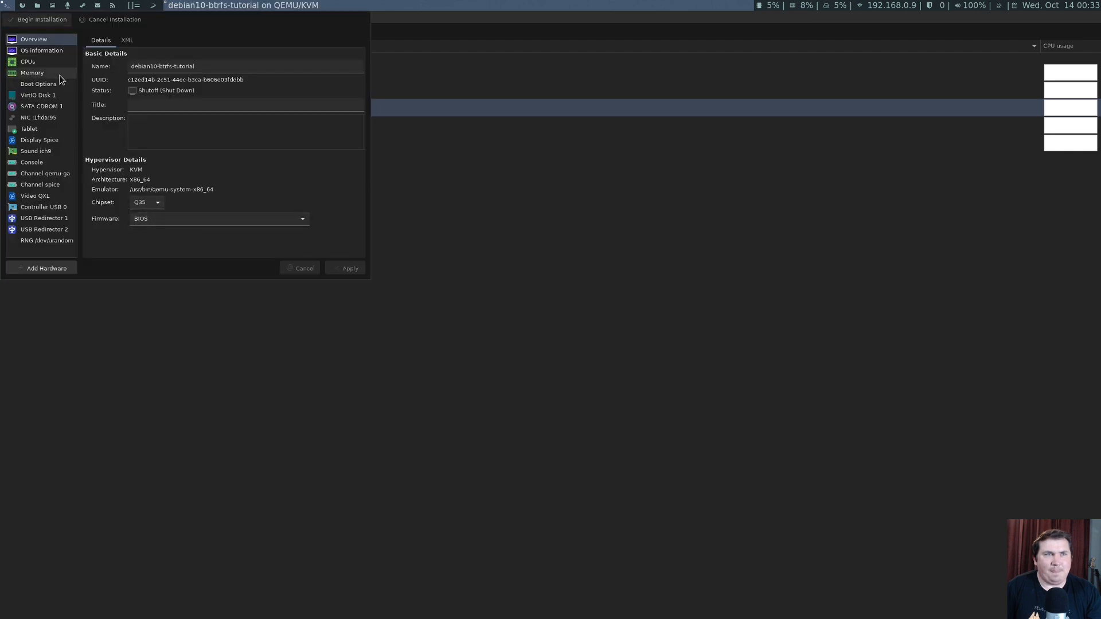
Step: Set the firmware to UEFI x86_64: /usr/share/OVMF/OVMF_CODE_4M.ms.fd, apply it and begin the installation
click(170, 220)
click(173, 231)
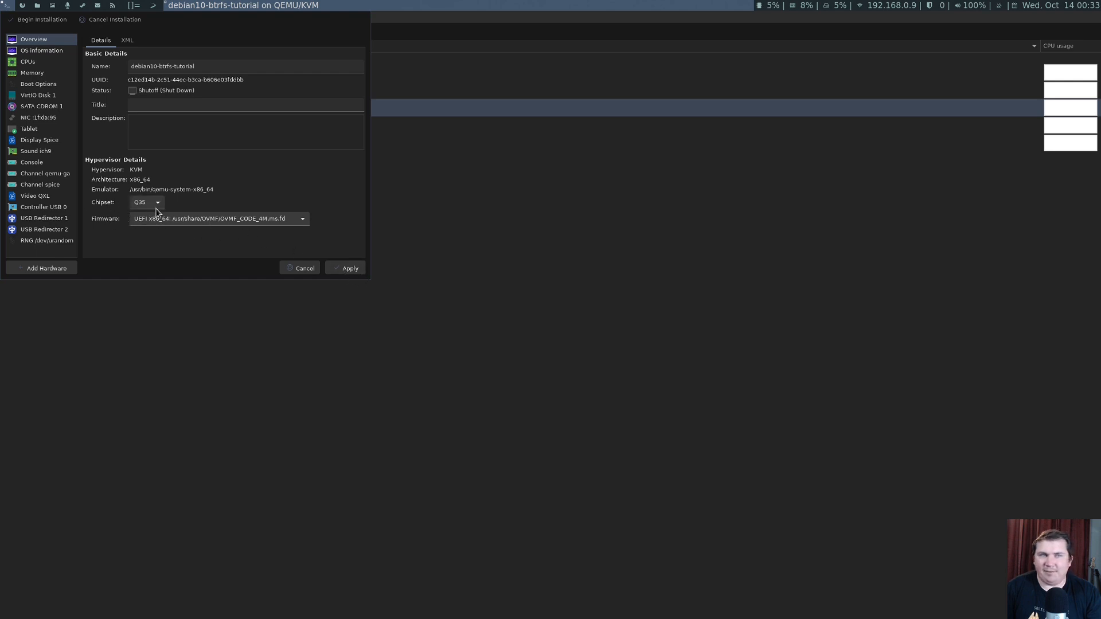
click(349, 269)
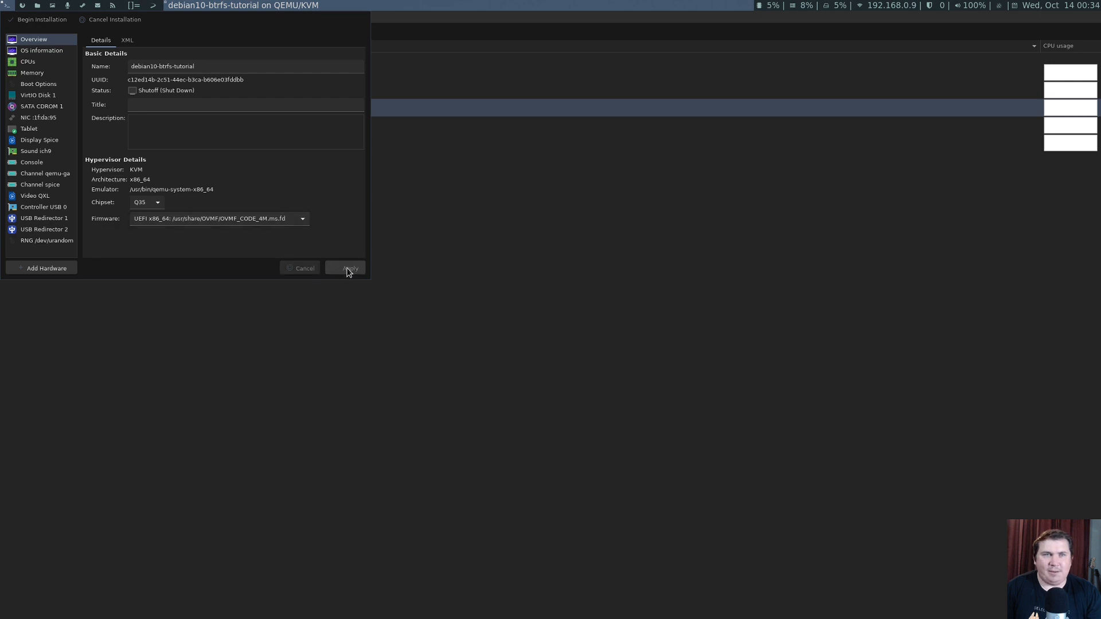
click(41, 23)
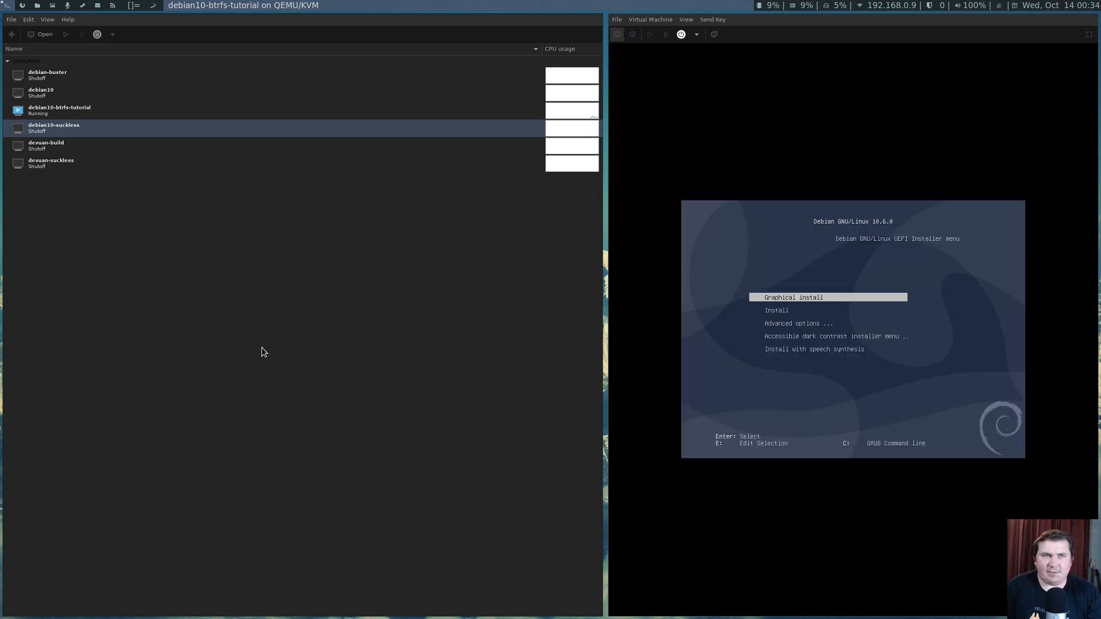
Step: Show the virtual machine console across the whole screen and scale its display to fill the window
key(super+shift+2)
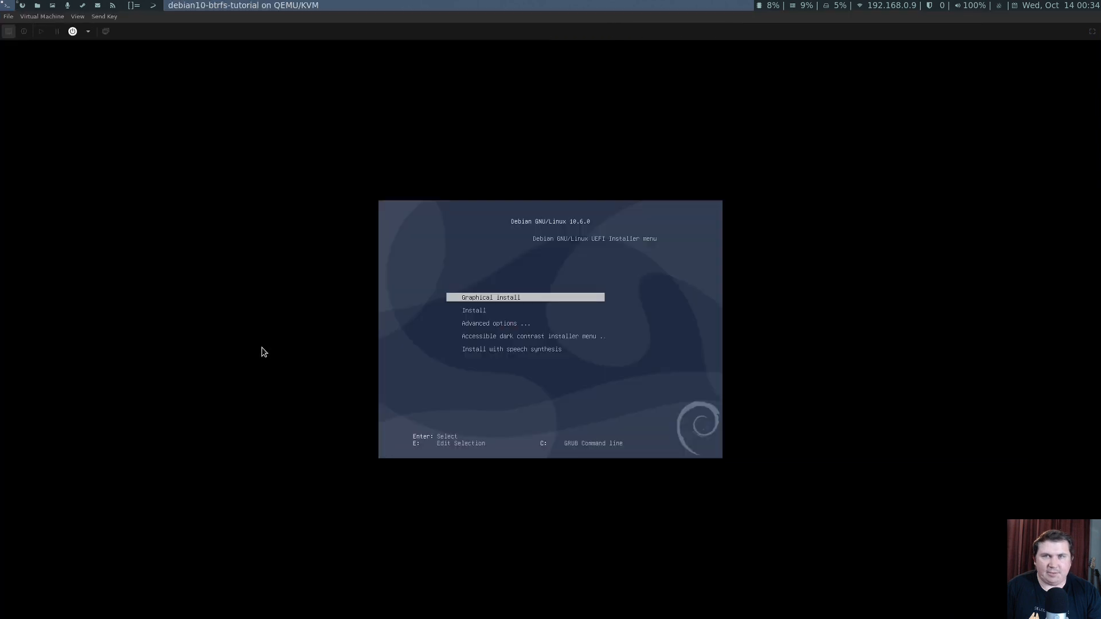
key(Down)
key(Down)
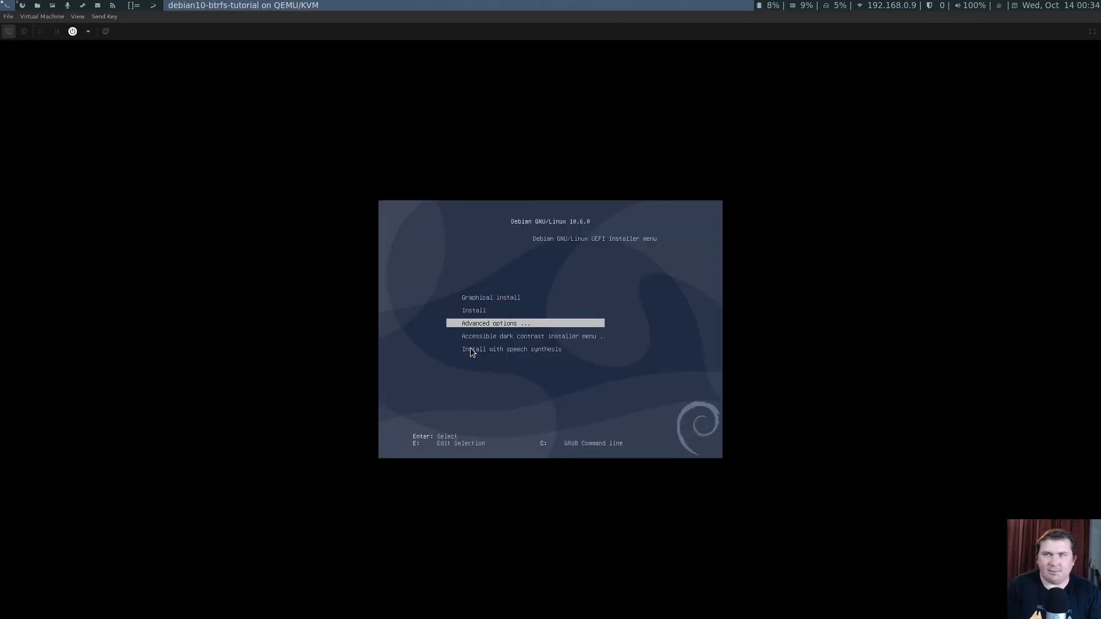
click(77, 16)
mouse_move(117, 99)
click(170, 96)
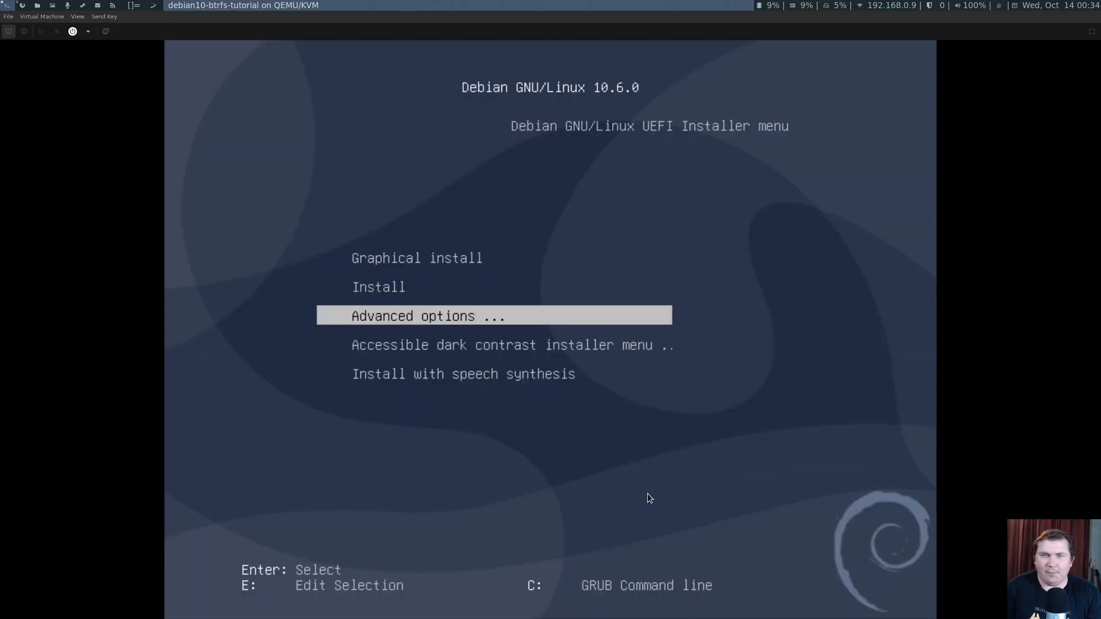
Step: Start the text-mode Expert install from the Debian boot menu's advanced options
key(Down)
key(Up)
key(Return)
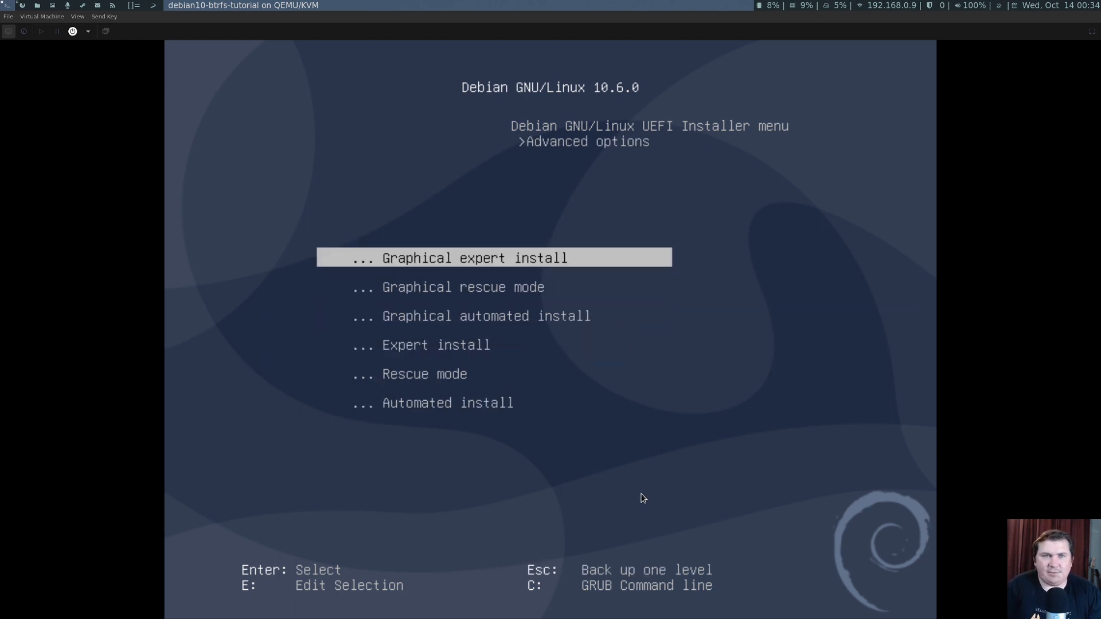
key(Down)
key(Down)
key(Down)
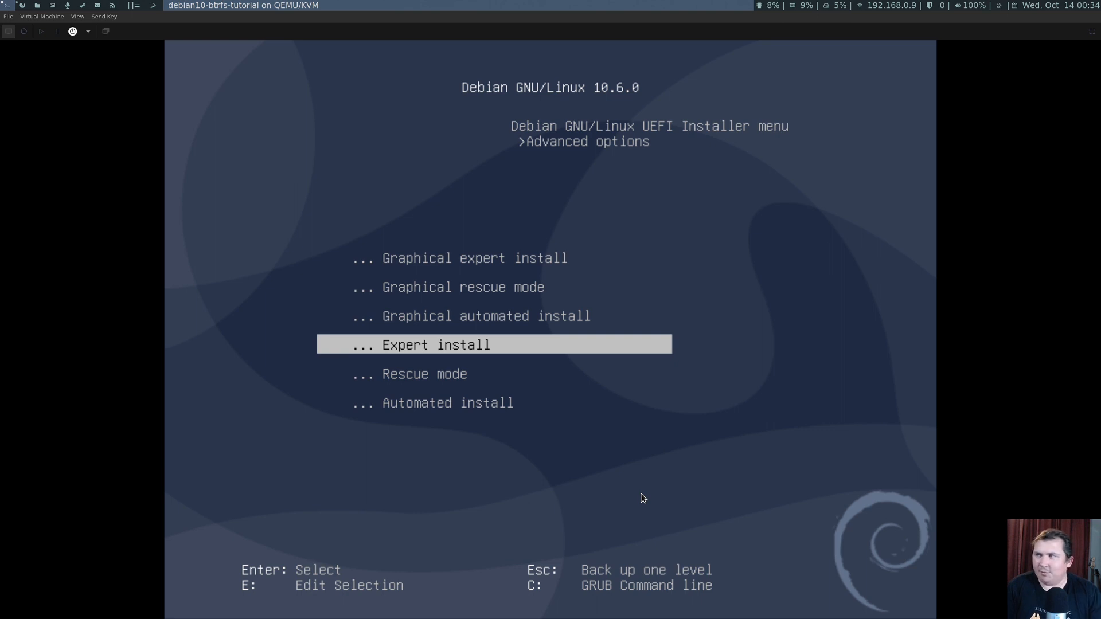
key(Return)
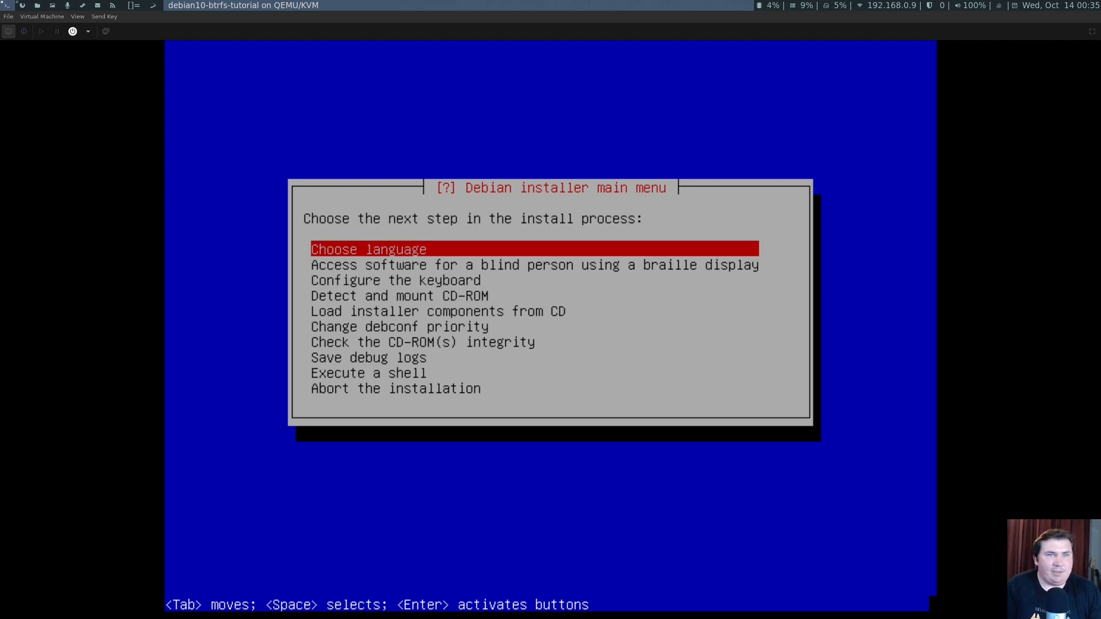
Step: Complete the installer's language setup with United States, en_US.UTF-8, as the default locale and no additional locales
key(Return)
key(Return)
key(Return)
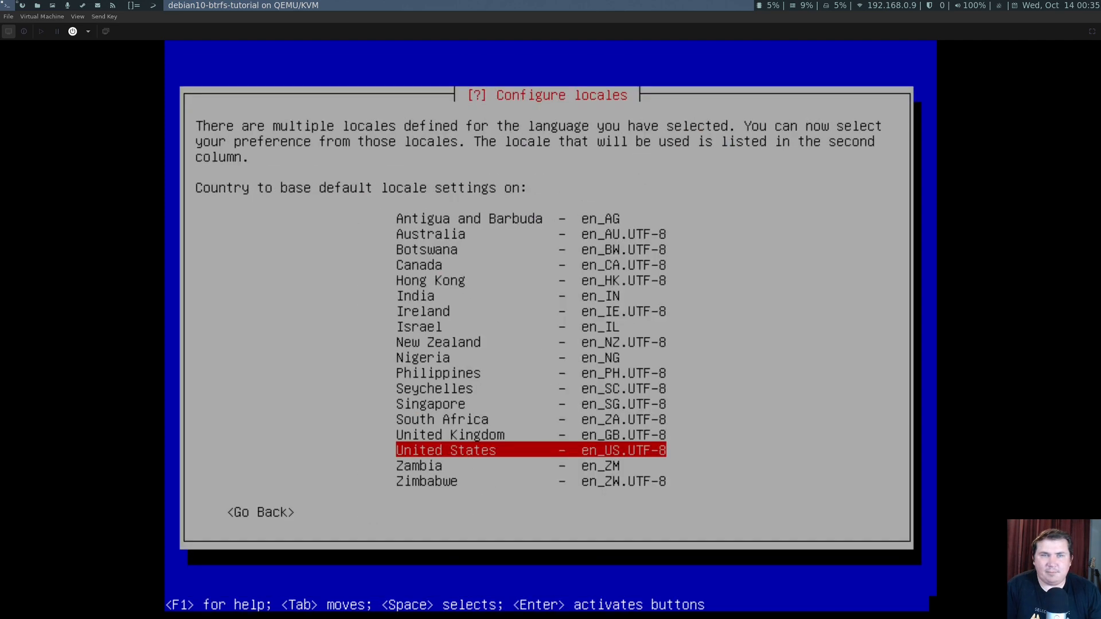
key(Return)
key(Tab)
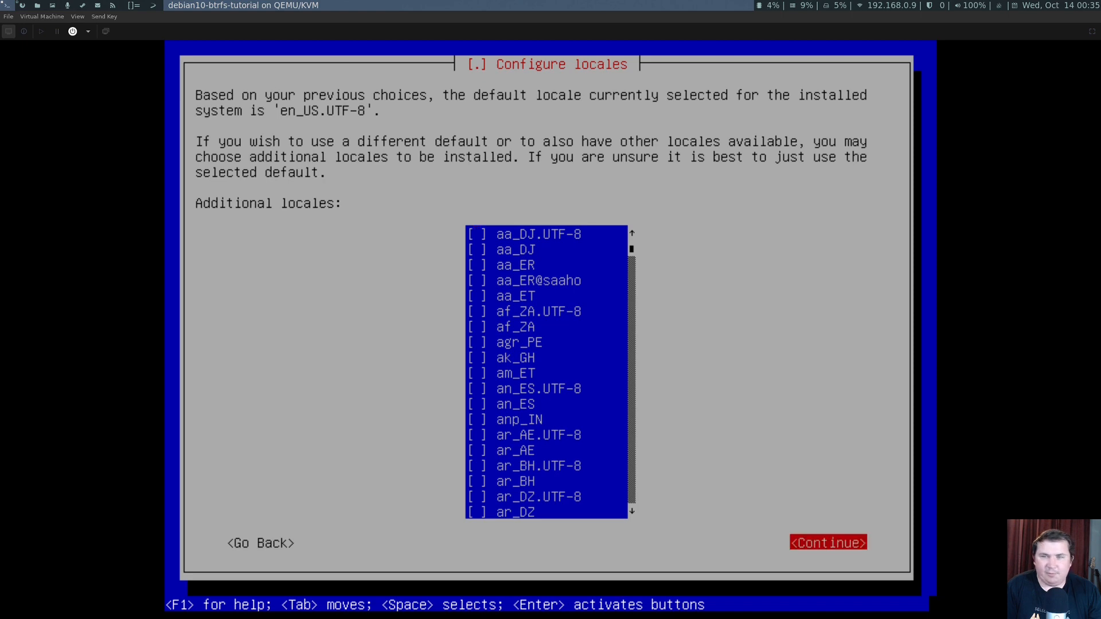
key(Return)
Step: Configure the keyboard in the installer, accepting the preselected keymap
key(Down)
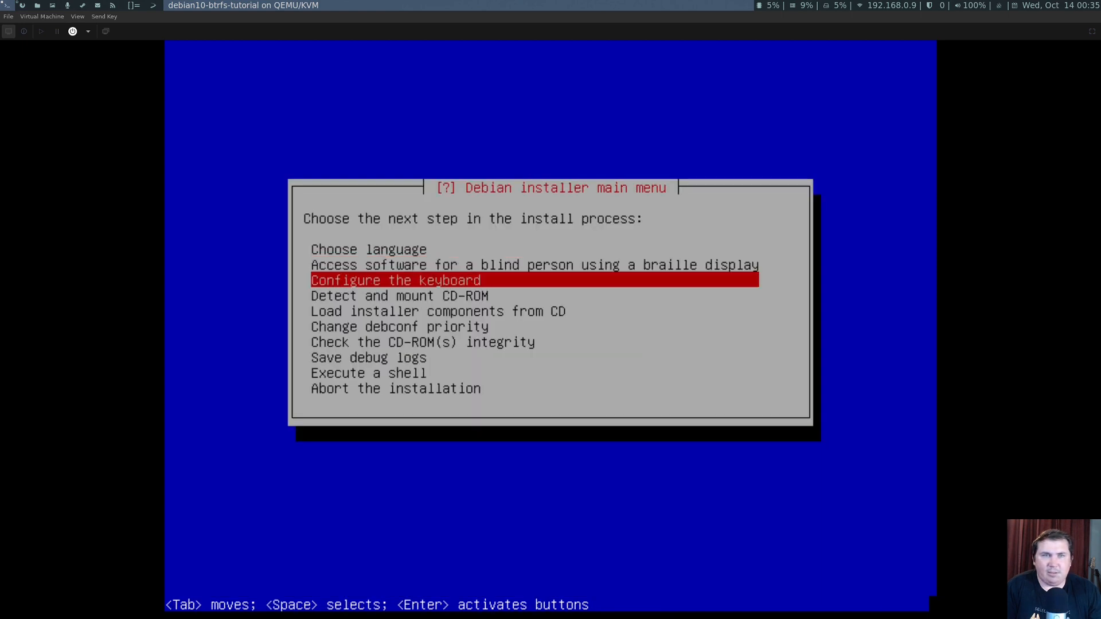
key(Return)
Step: Detect and mount the CD-ROM with the usb-storage module kept selected for loading
key(Return)
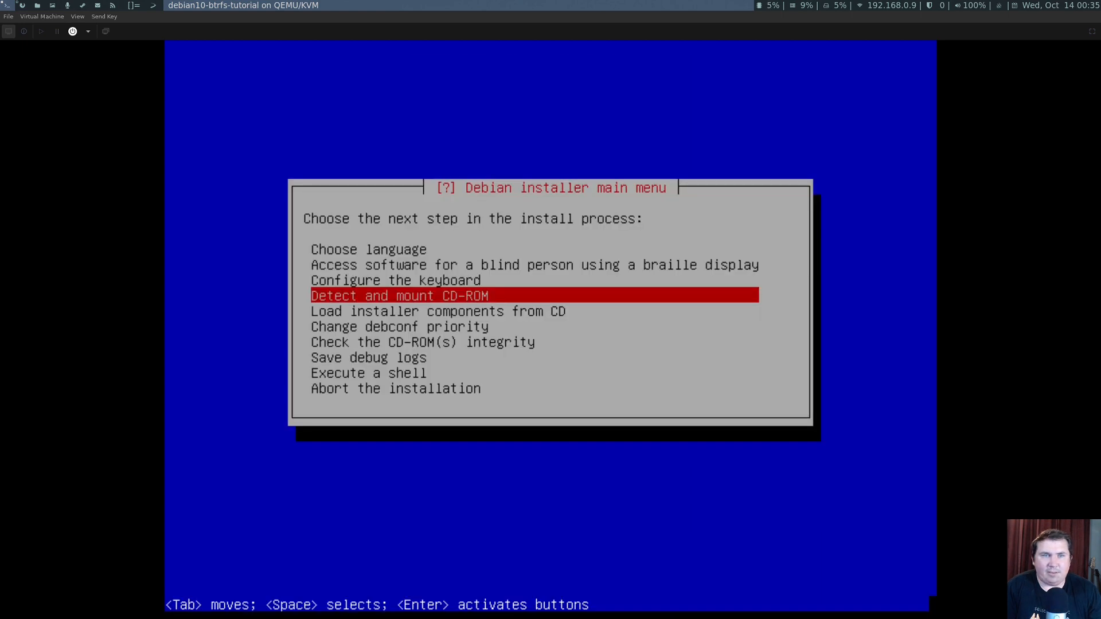
key(Return)
key(Tab)
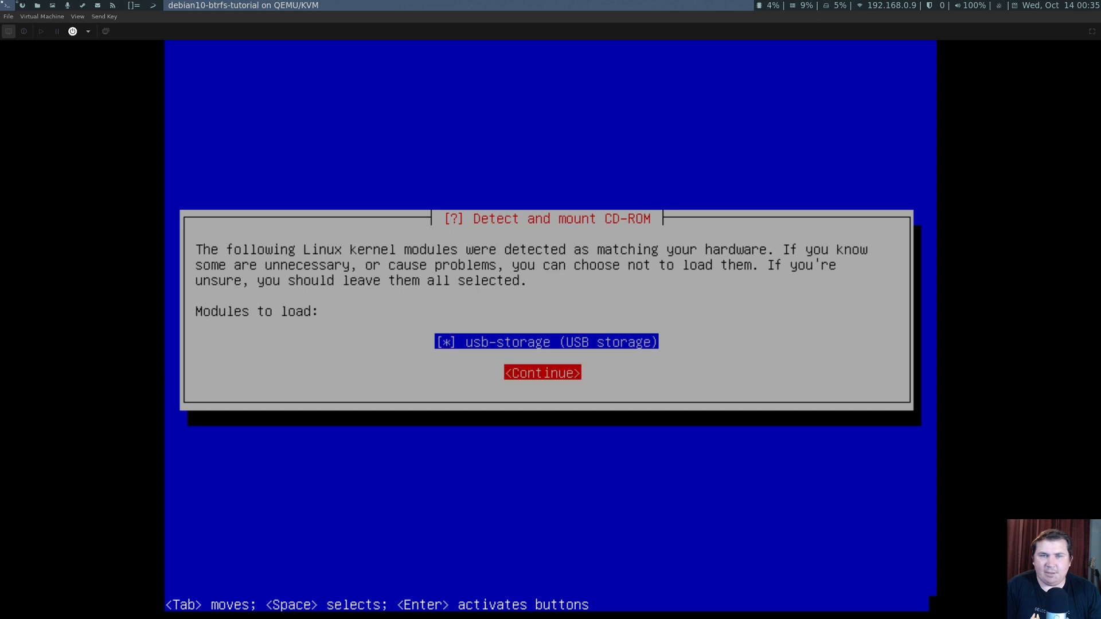
key(Return)
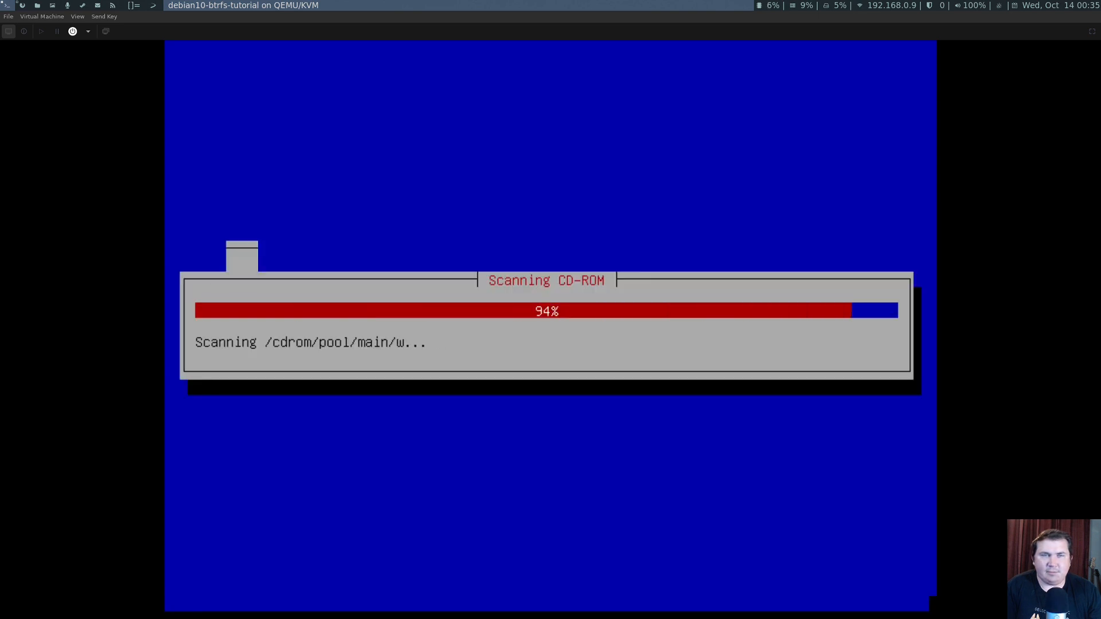
key(Return)
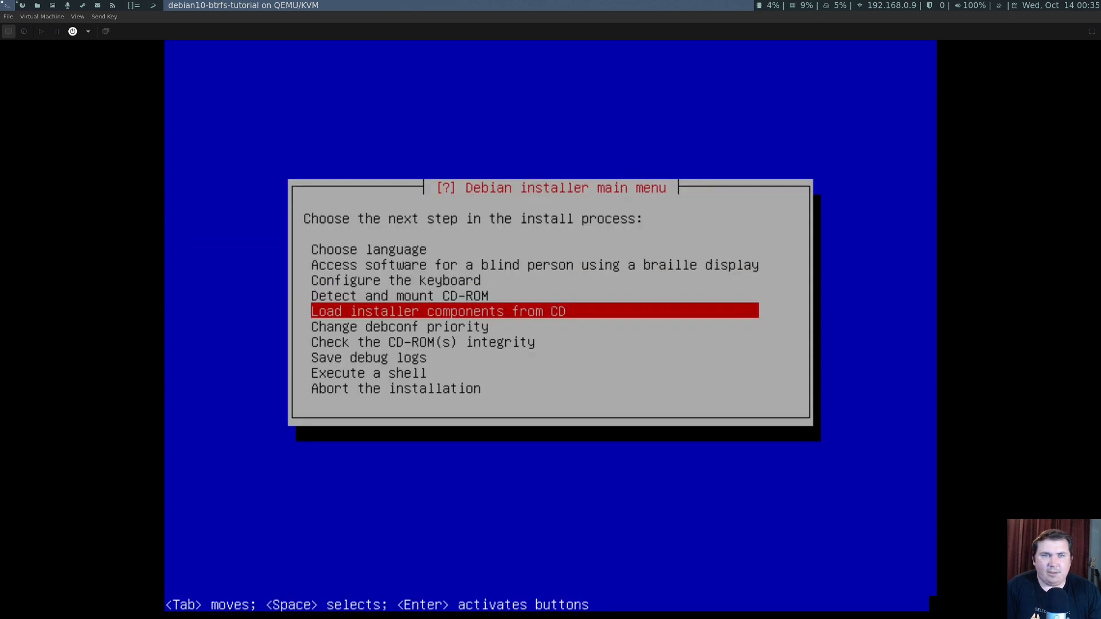
Step: Load the installer components from the CD, accepting the default component selection
key(Return)
key(Tab)
key(Return)
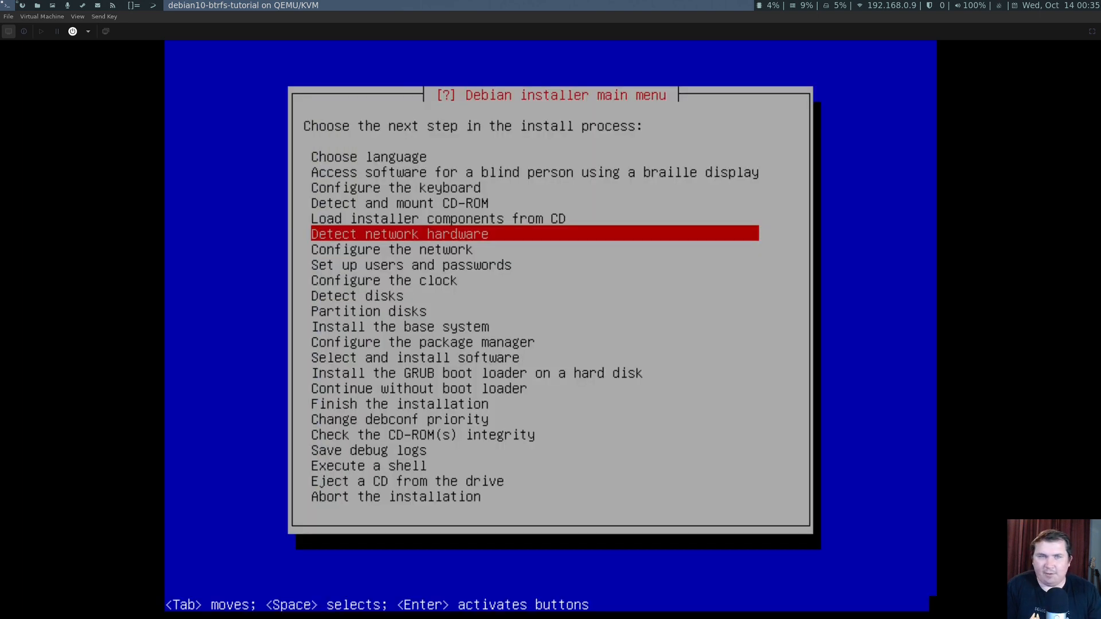
Step: Detect the network hardware and auto-configure networking, keeping the link detection wait at 3 seconds
key(Return)
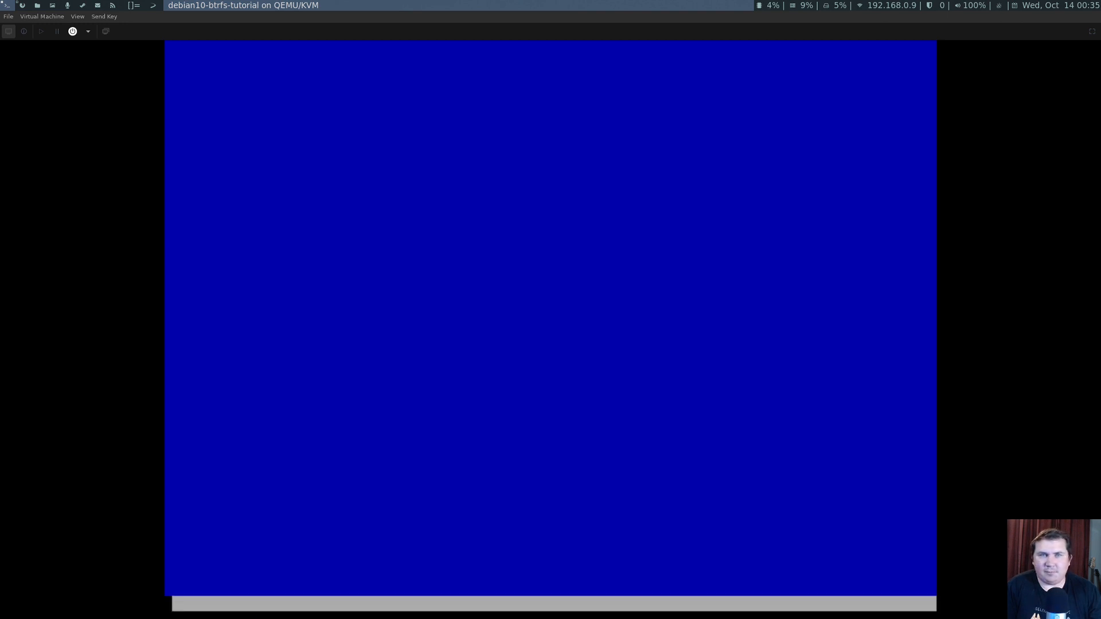
key(Return)
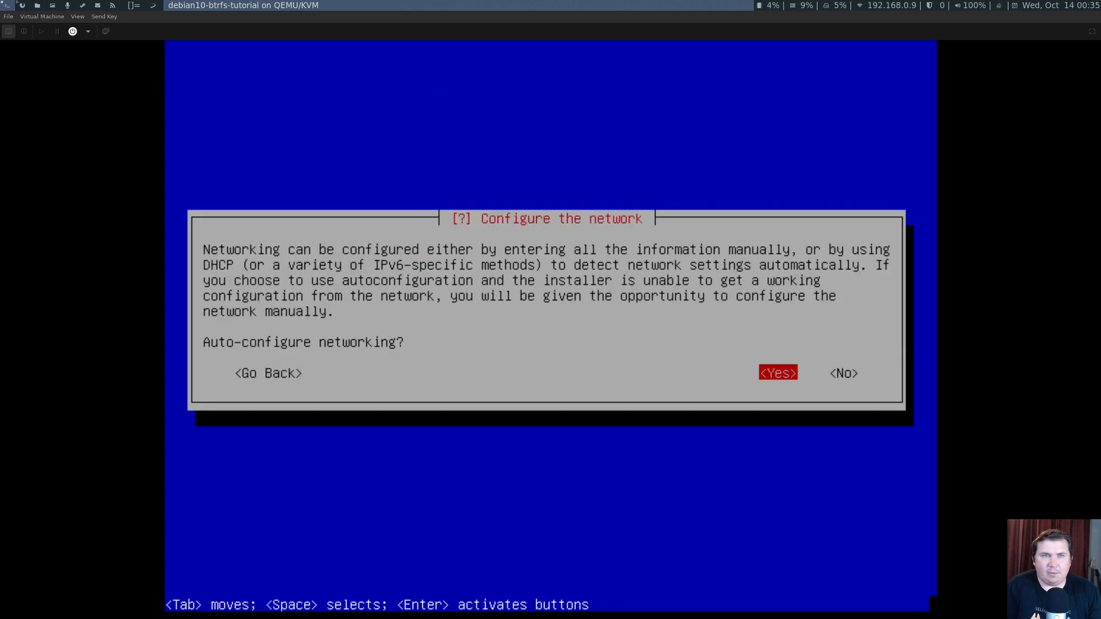
key(Return)
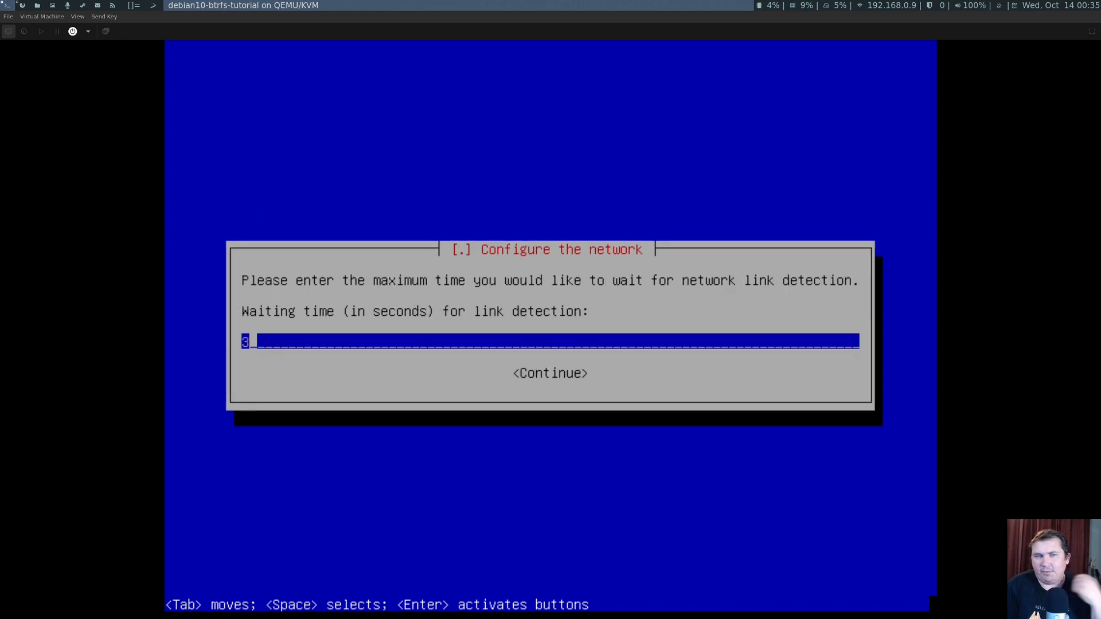
key(Tab)
key(Return)
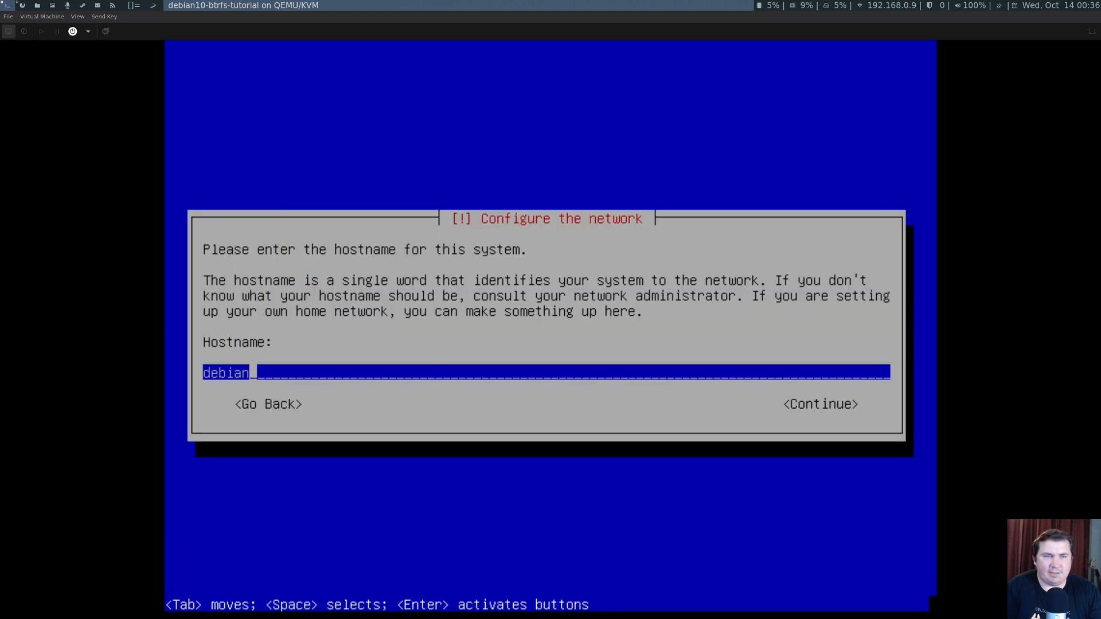
Step: Accept debian as the system's hostname and leave the domain name empty
key(Tab)
key(Return)
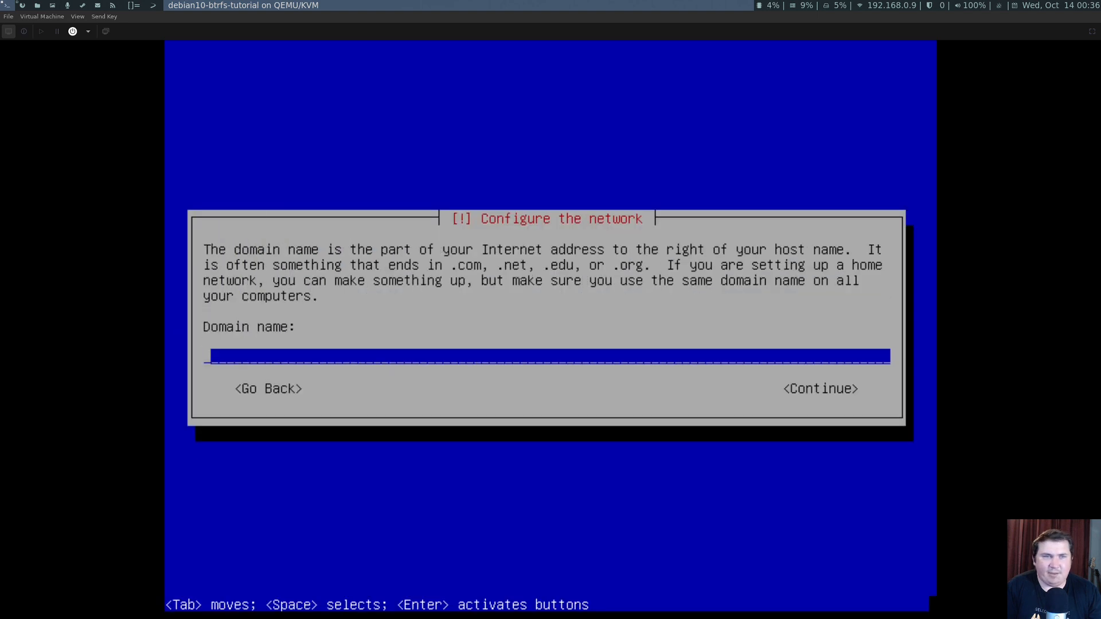
key(Tab)
key(Return)
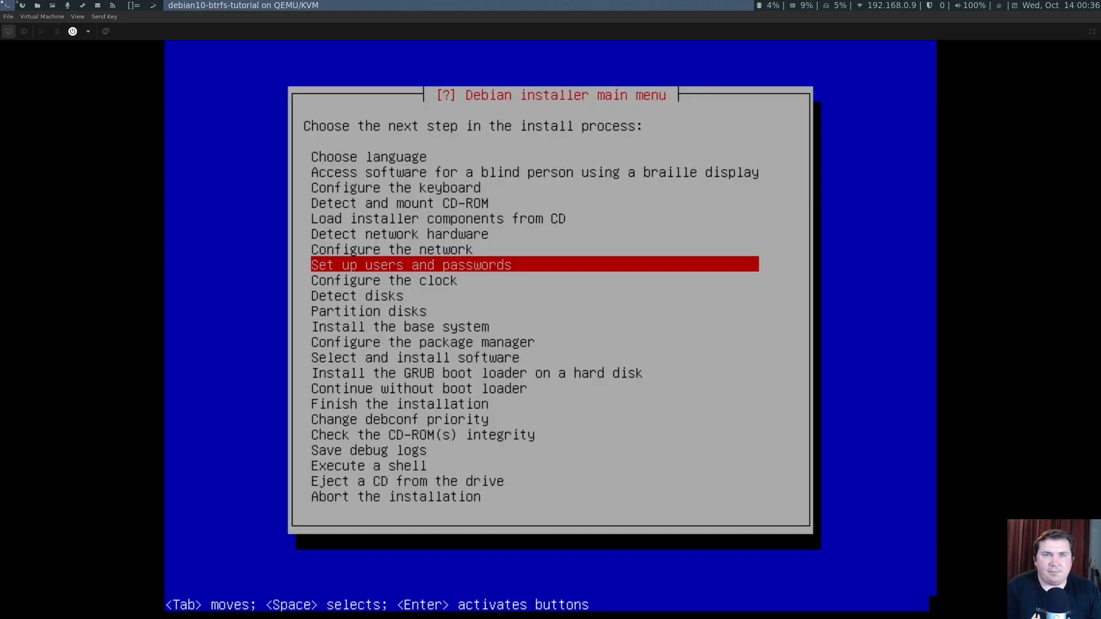
Step: Start setting up users and passwords with shadow passwords enabled and root login disallowed
key(Return)
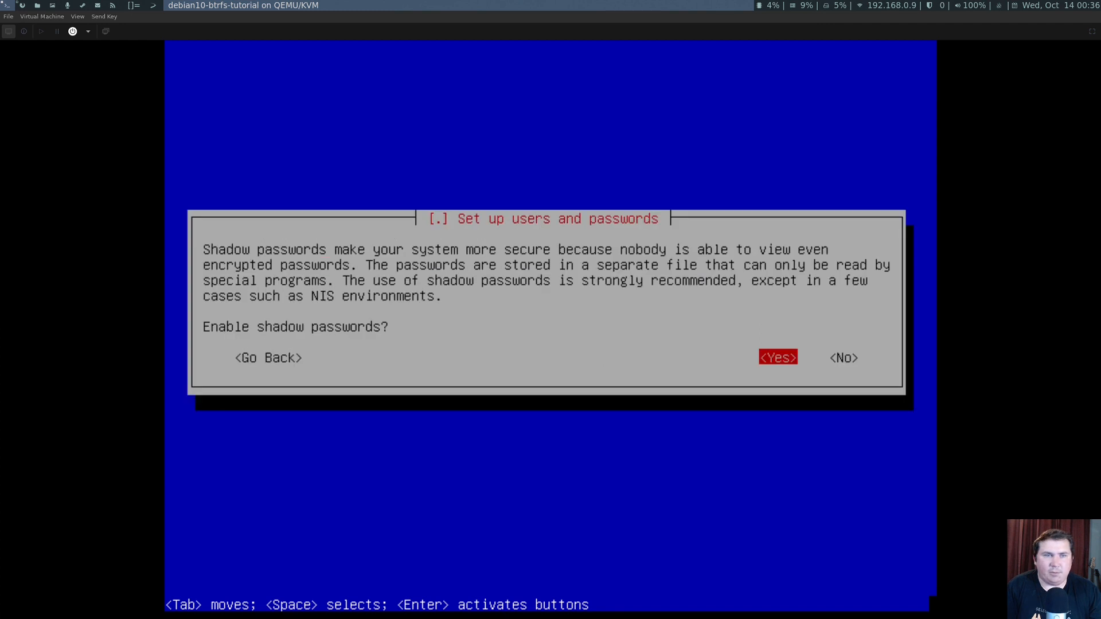
key(Return)
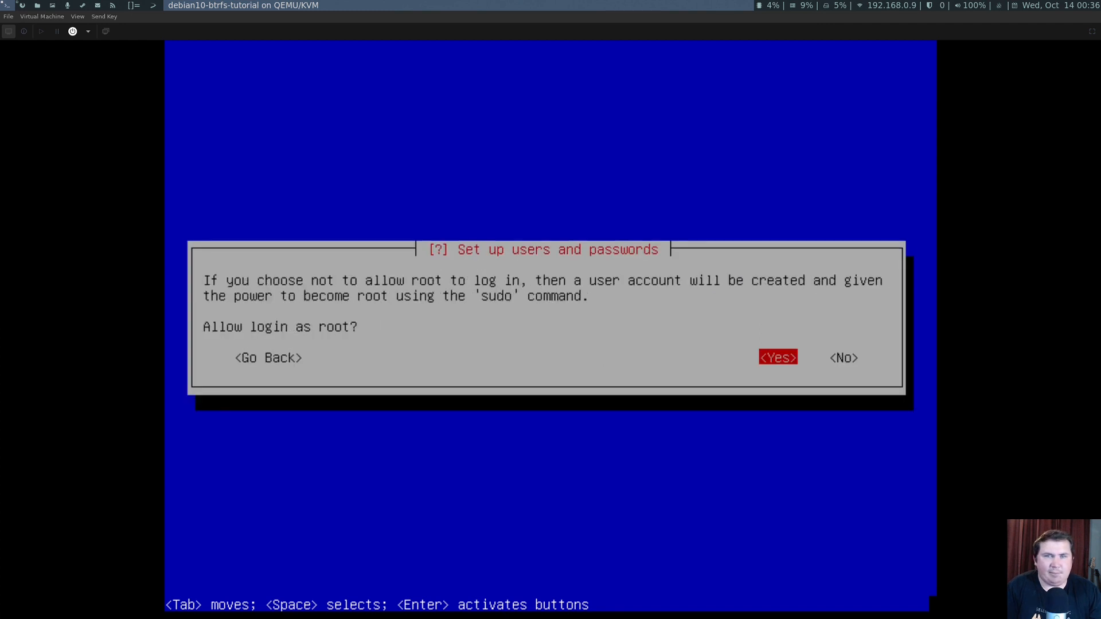
key(Tab)
key(Return)
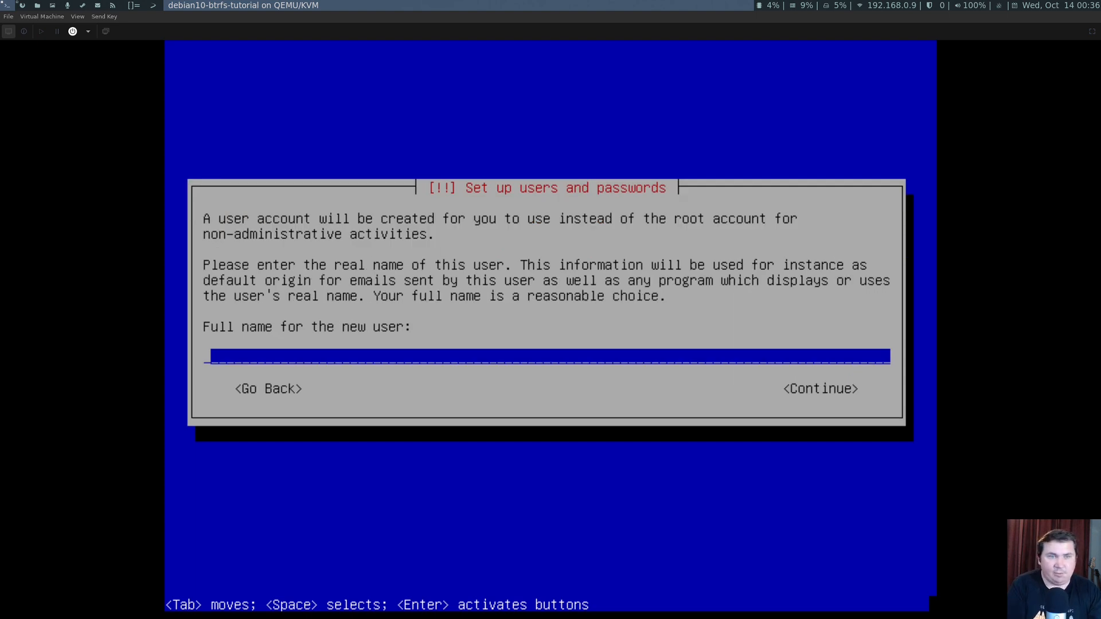
Step: Enter the new user's full name and accept the suggested username for the account
text(mike)
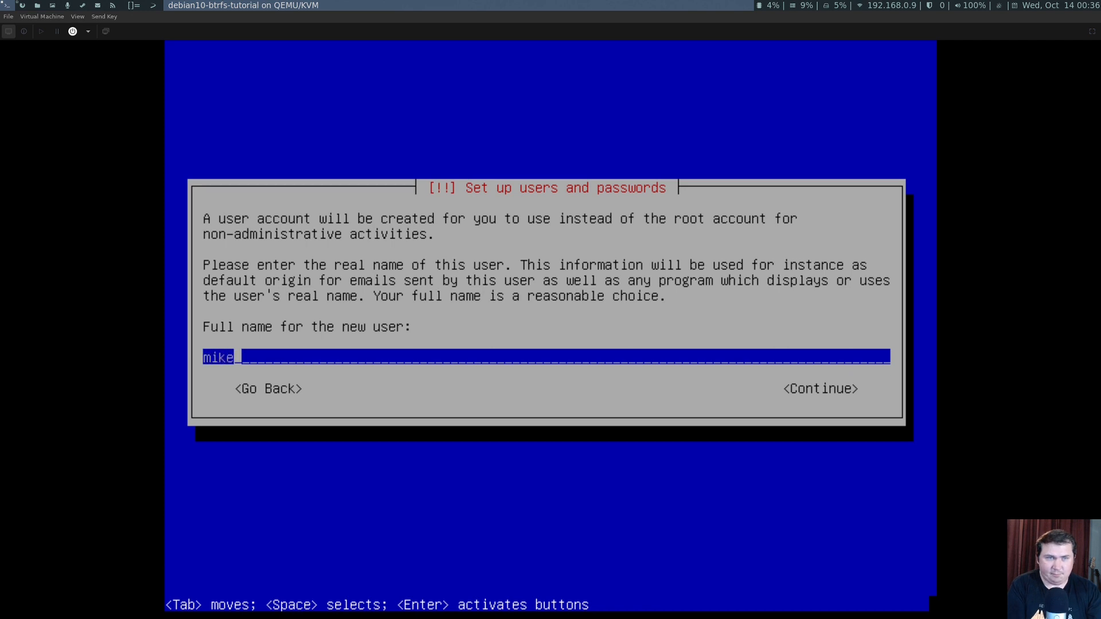
key(Tab)
key(Return)
key(Tab)
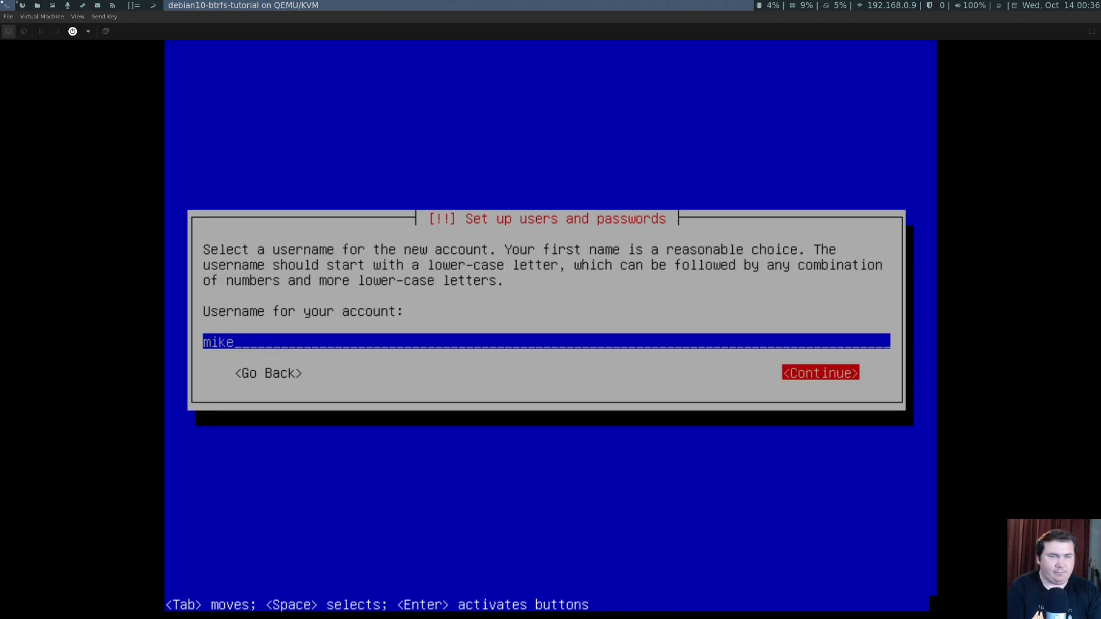
key(Return)
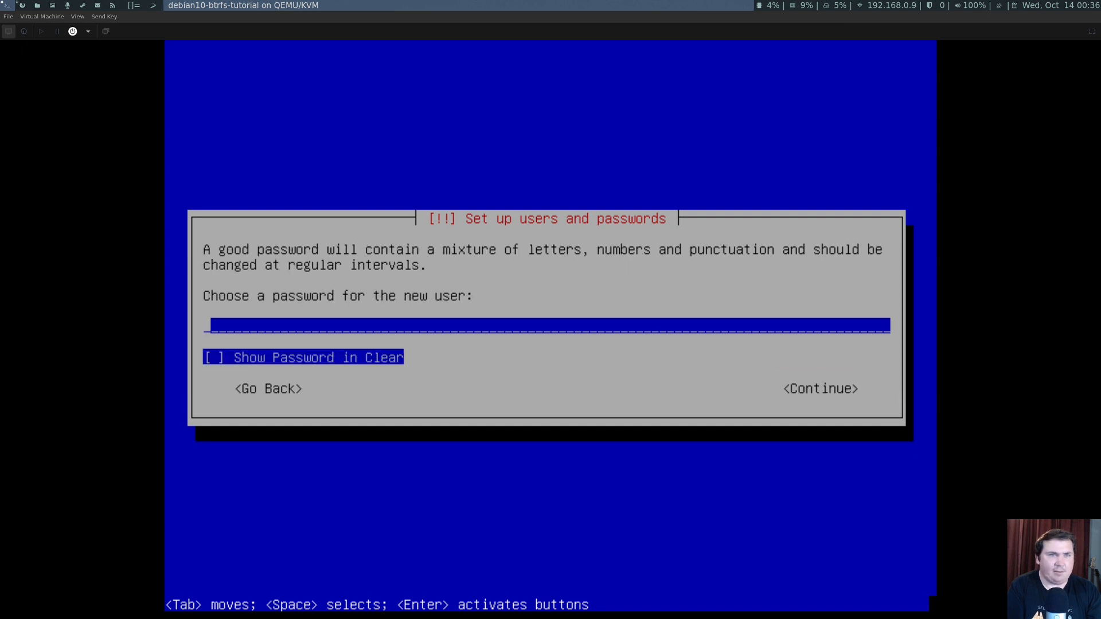
Step: Enter the new user's account password and repeat it for verification
text(****)
key(BackSpace)
key(BackSpace)
key(BackSpace)
key(BackSpace)
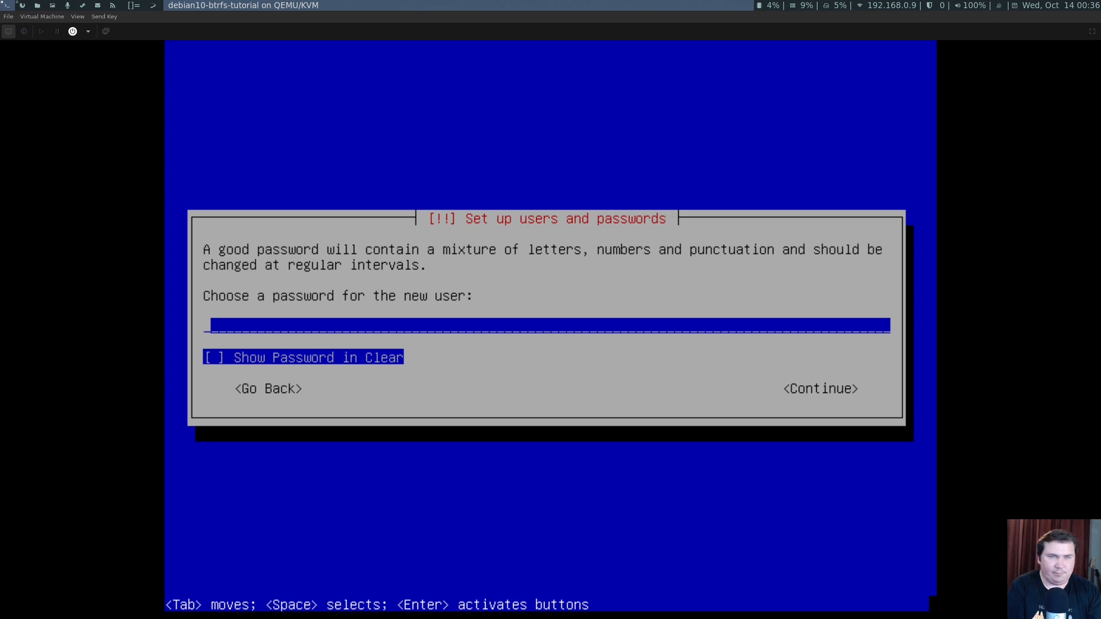
text(******)
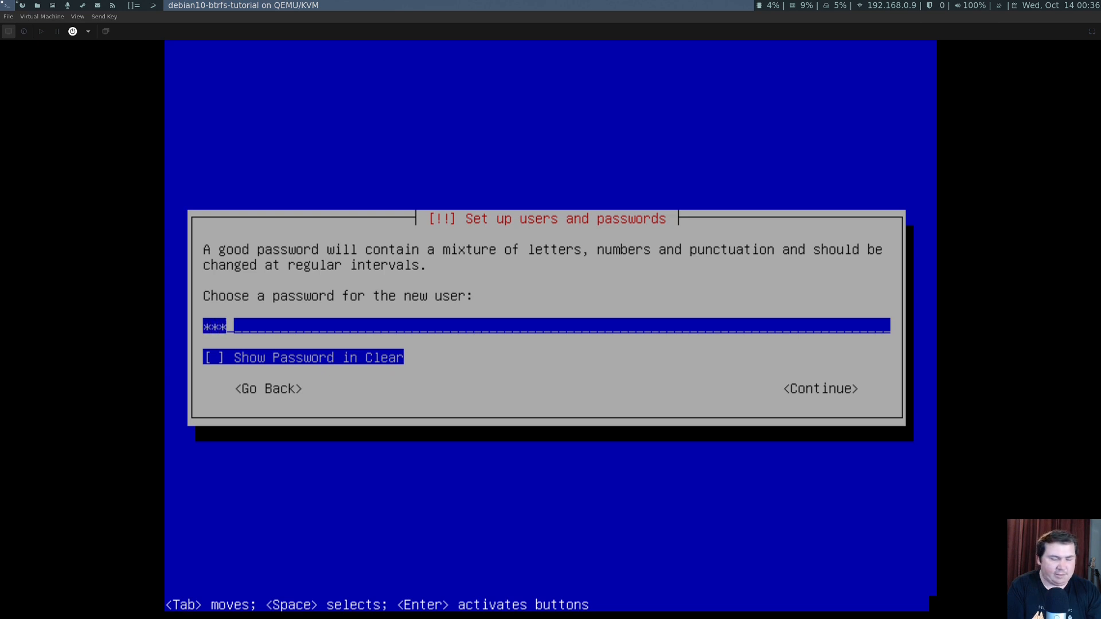
key(Return)
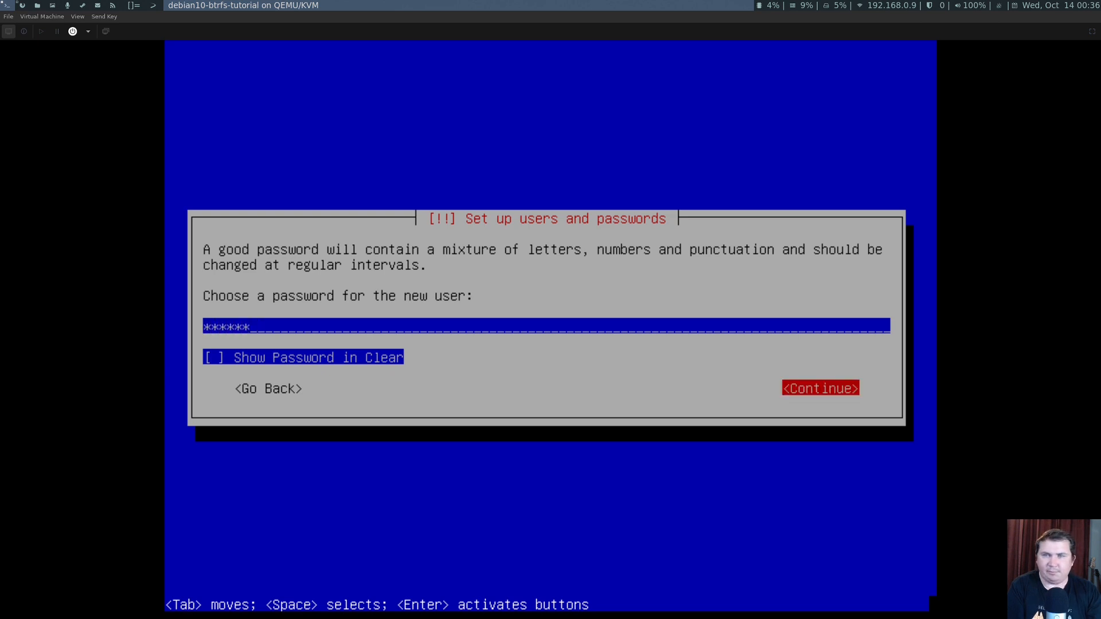
text(******)
key(Tab)
key(Tab)
key(Return)
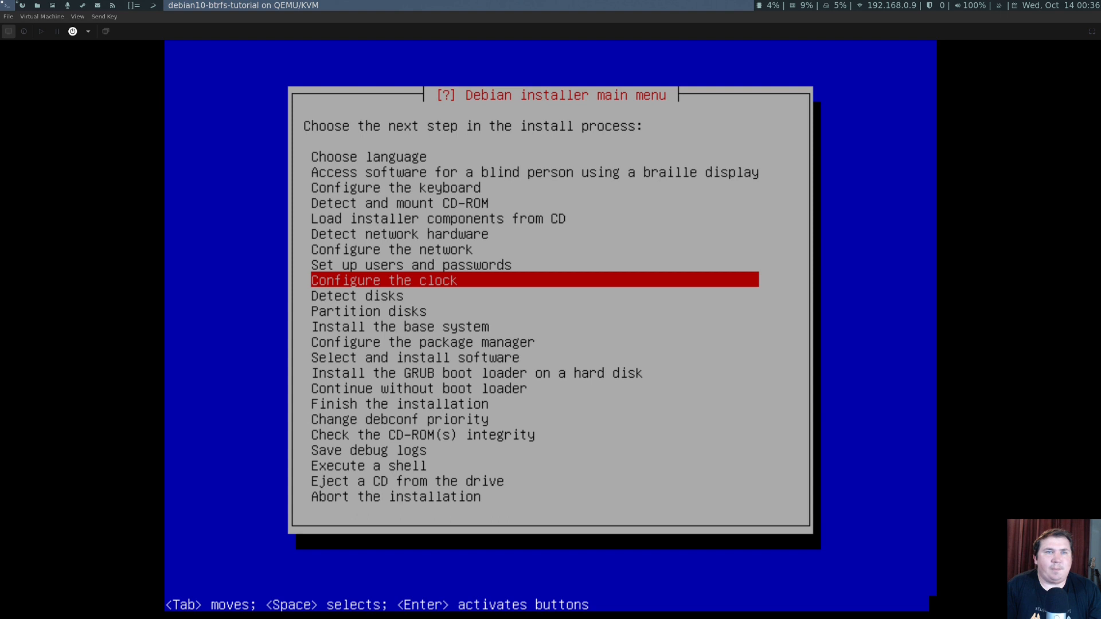
Step: Configure the clock to use NTP with the server 0.debian.pool.ntp.org and the Eastern time zone
key(Return)
key(Return)
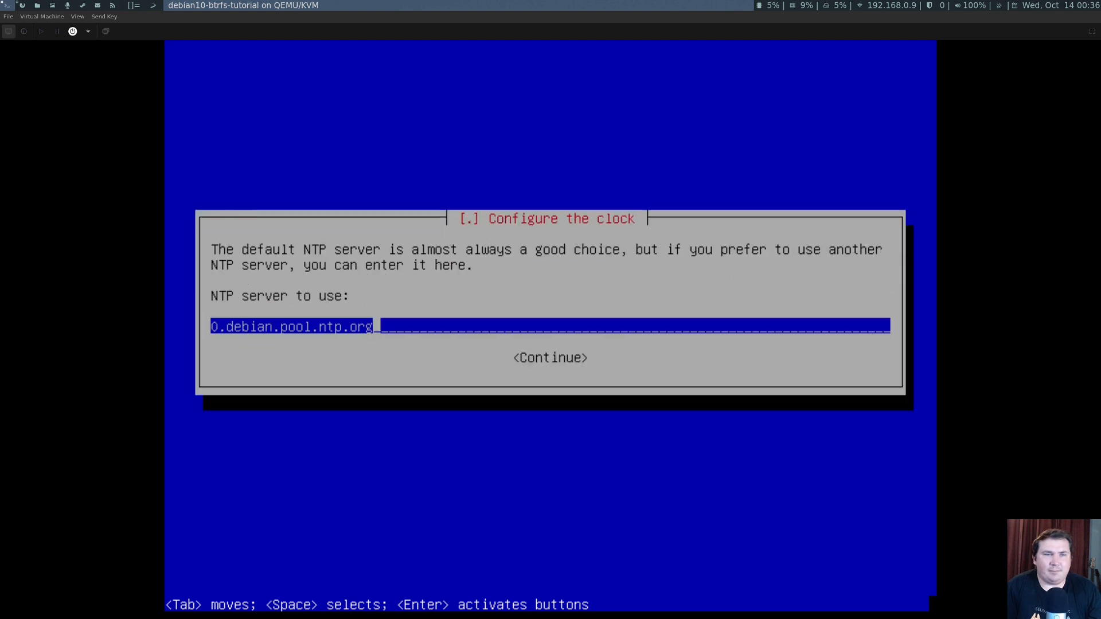
key(Return)
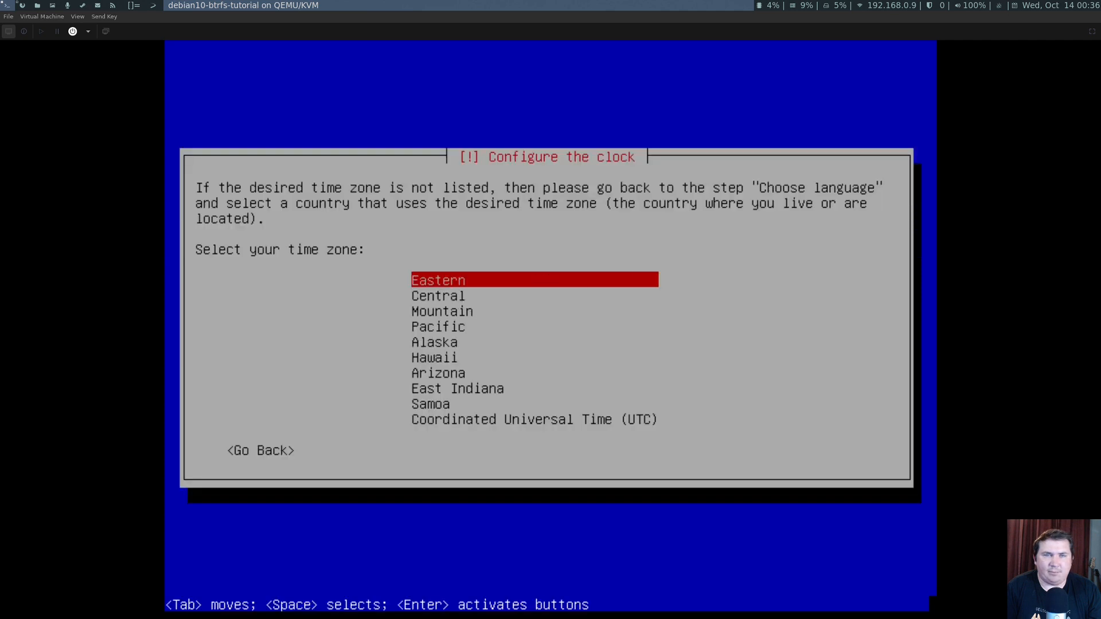
key(Return)
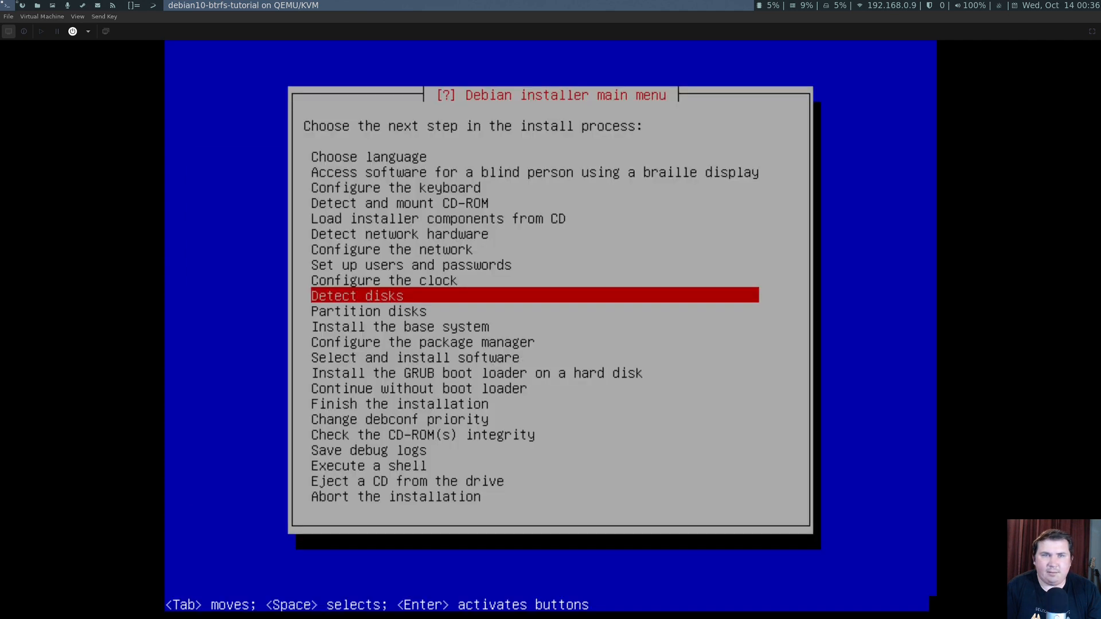
Step: Detect the disks and start partitioning with the Manual method
key(Return)
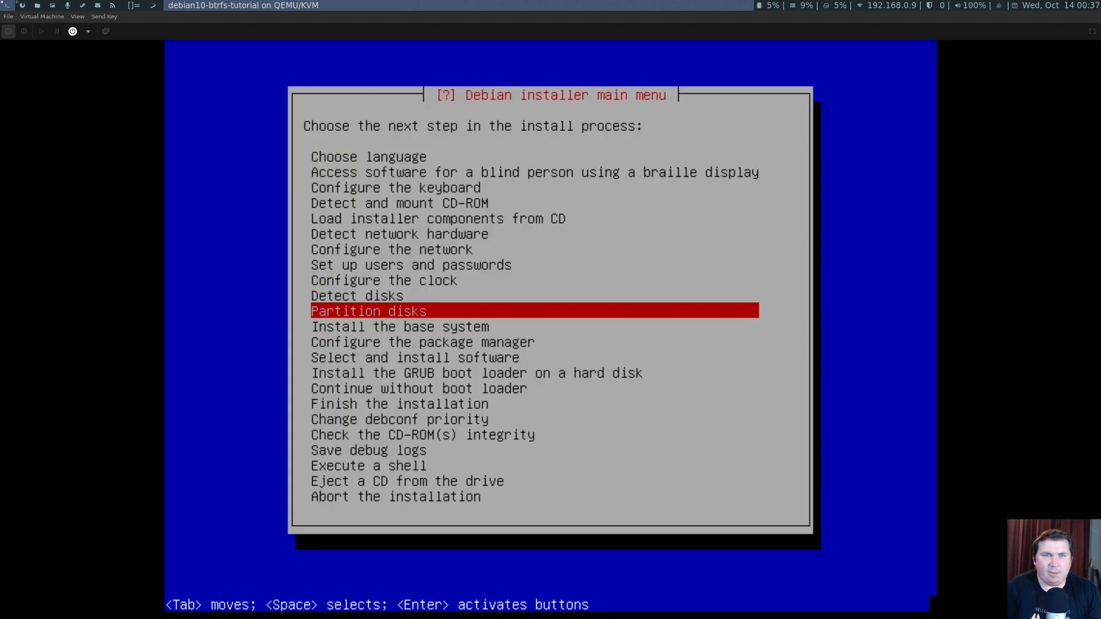
key(Return)
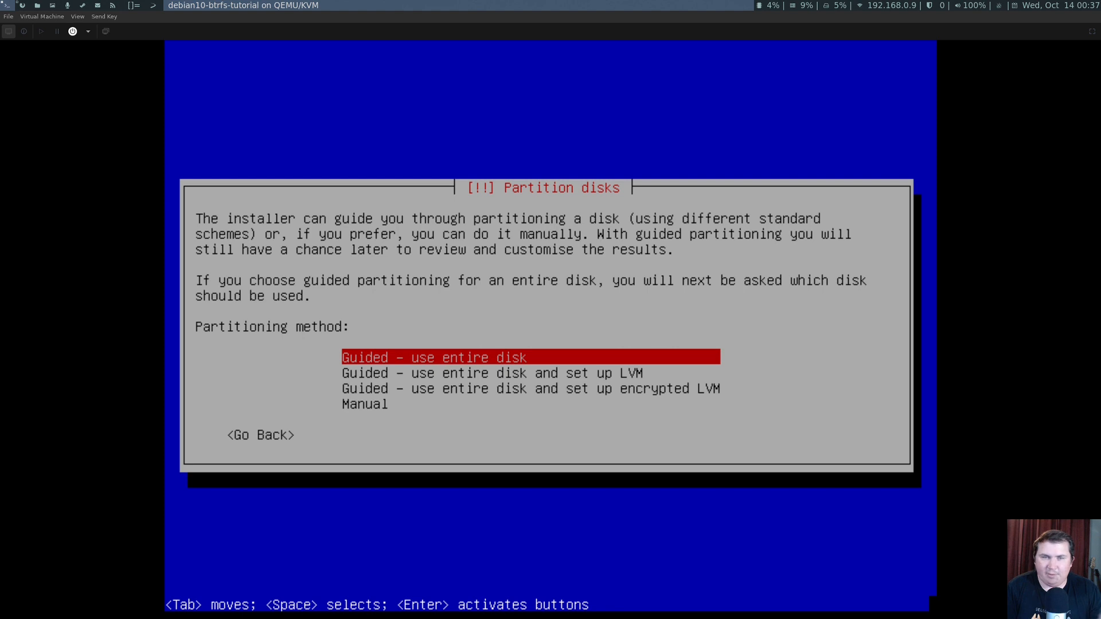
key(Down)
key(Down)
key(Down)
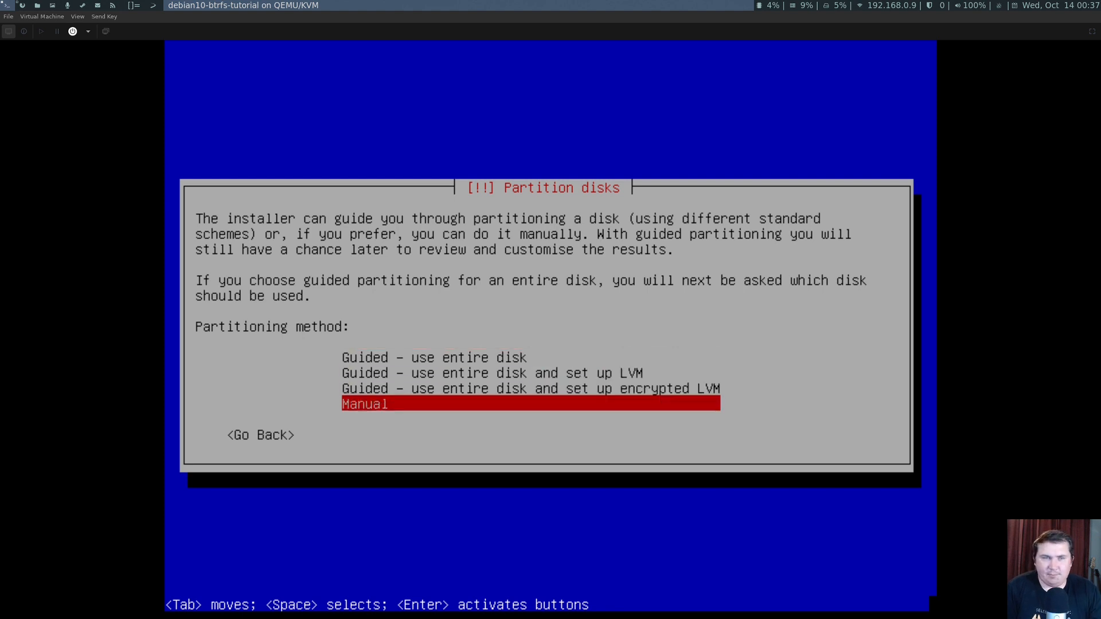
key(Return)
Step: Create a new empty gpt partition table on Virtual disk 1 (vda)
key(Down)
key(Down)
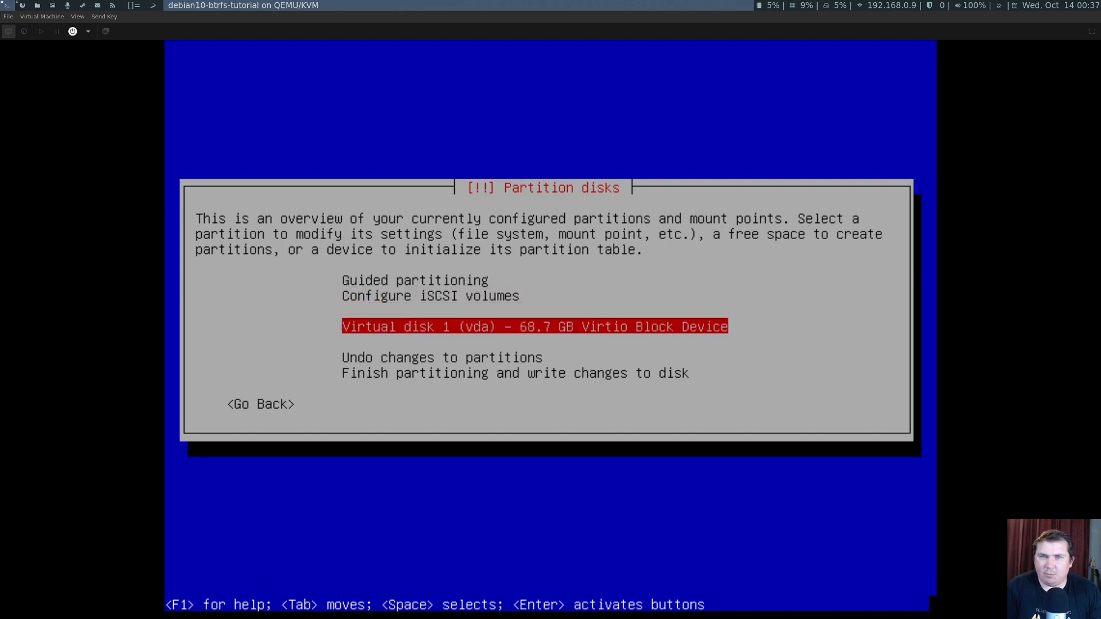
key(Return)
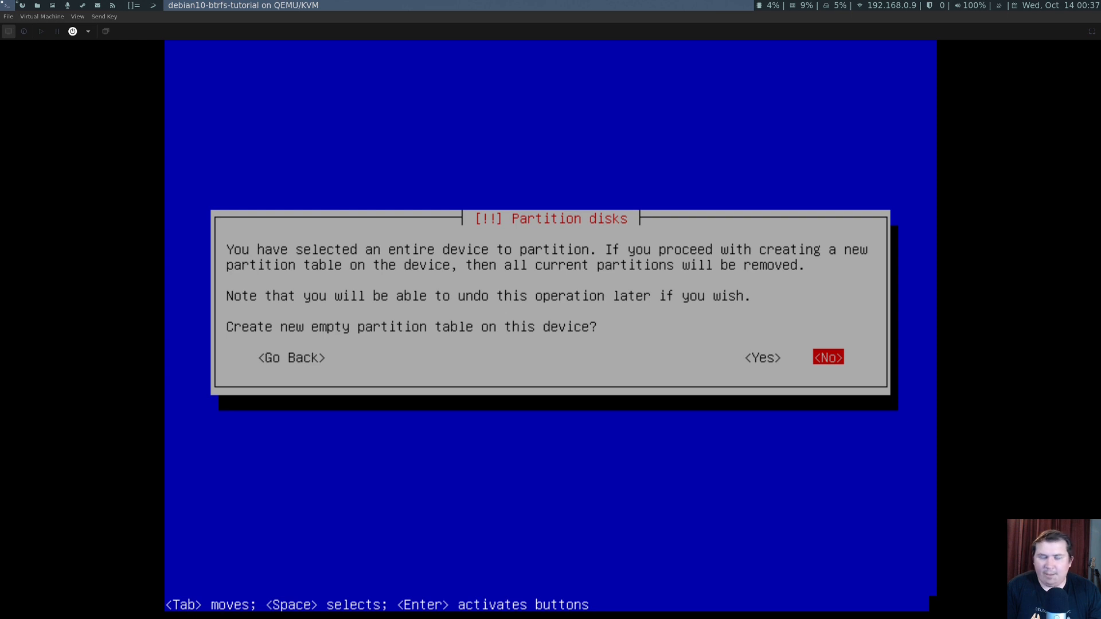
key(Left)
key(Return)
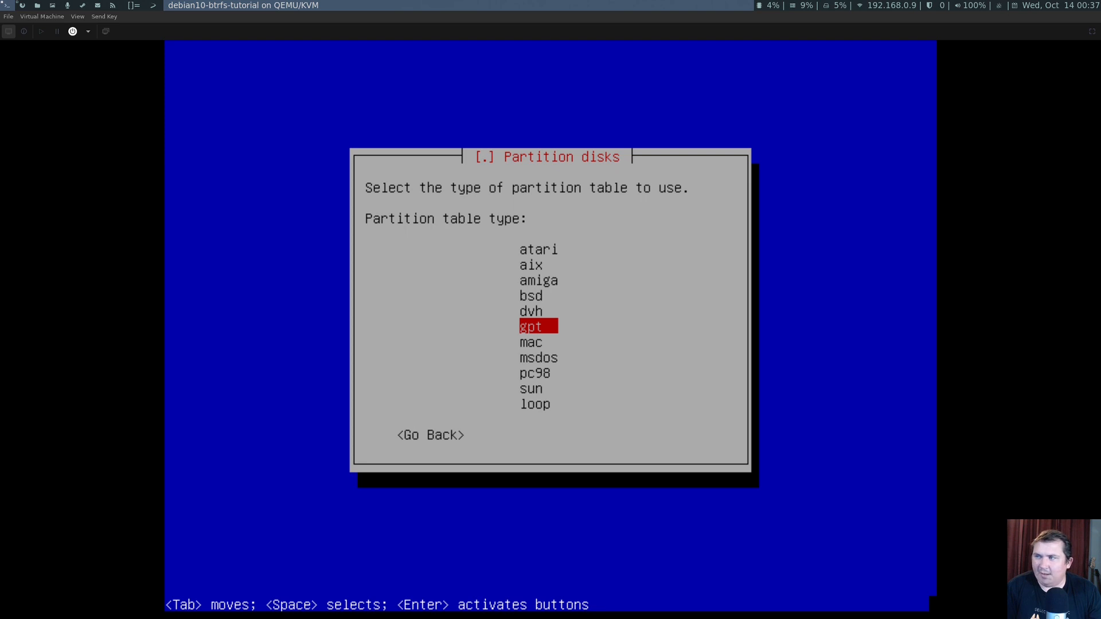
key(Return)
Step: Create a new 600 MB partition at the beginning of the free space on vda
key(Down)
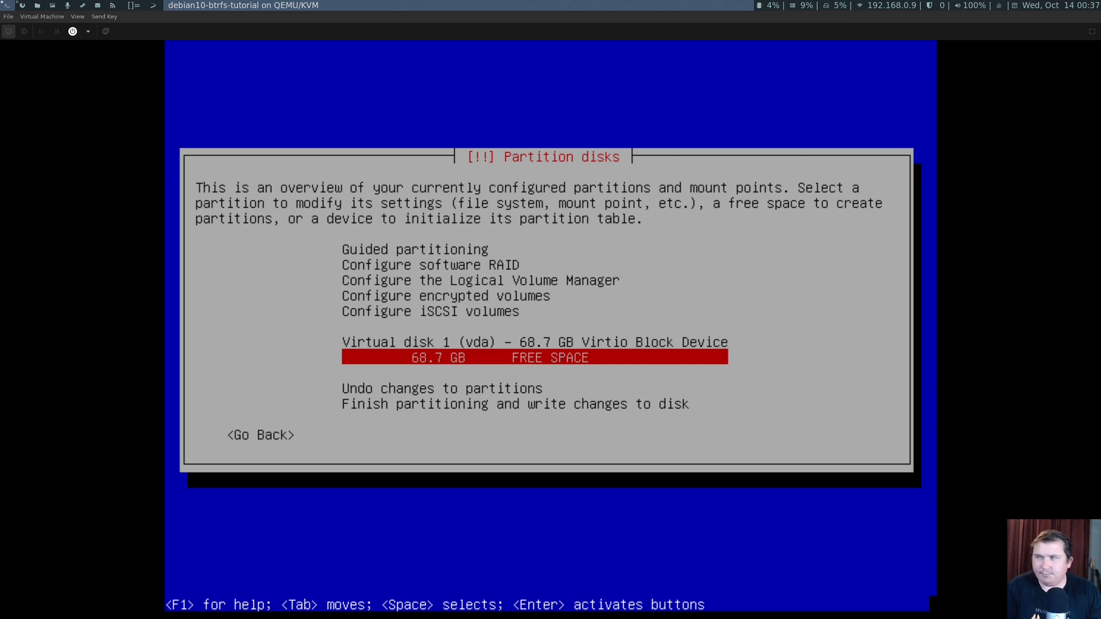
key(Return)
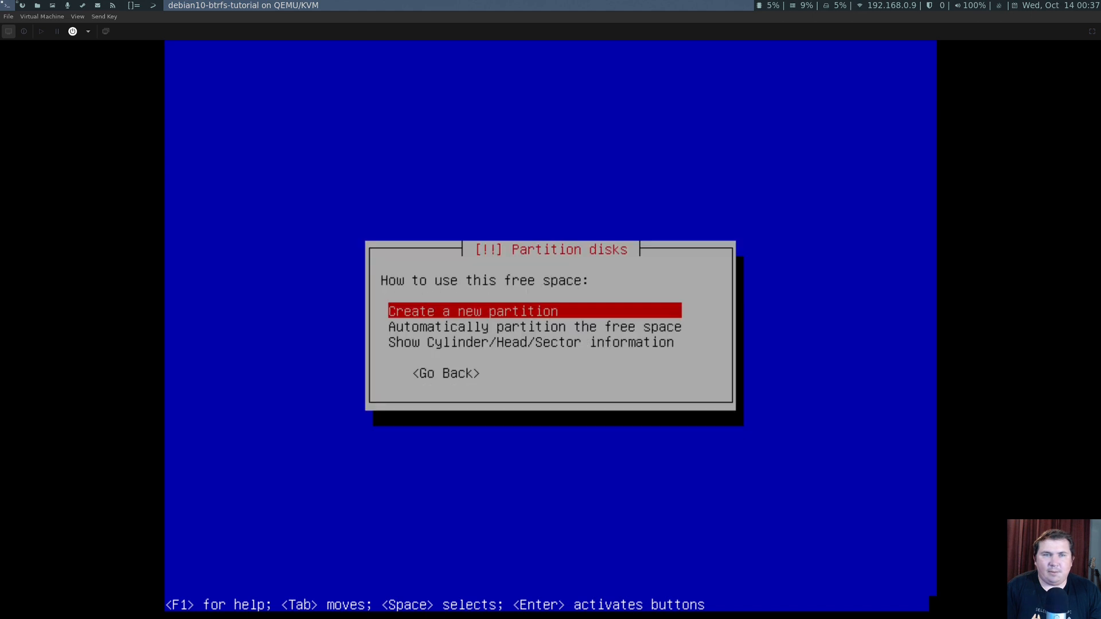
key(Return)
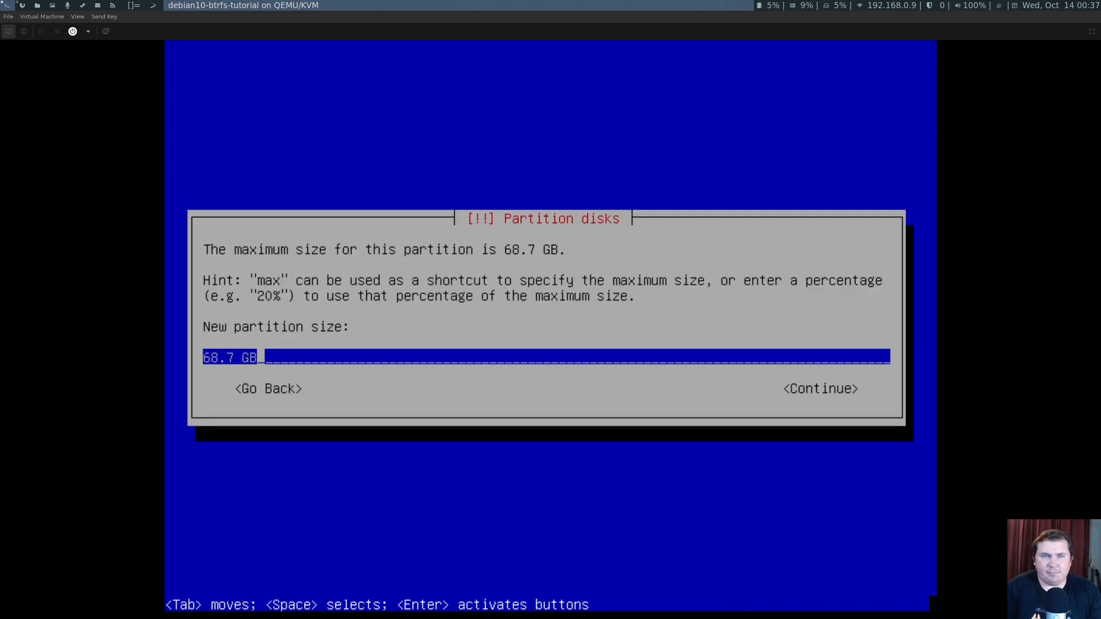
key(BackSpace)
key(BackSpace)
key(BackSpace)
key(BackSpace)
key(BackSpace)
key(BackSpace)
key(BackSpace)
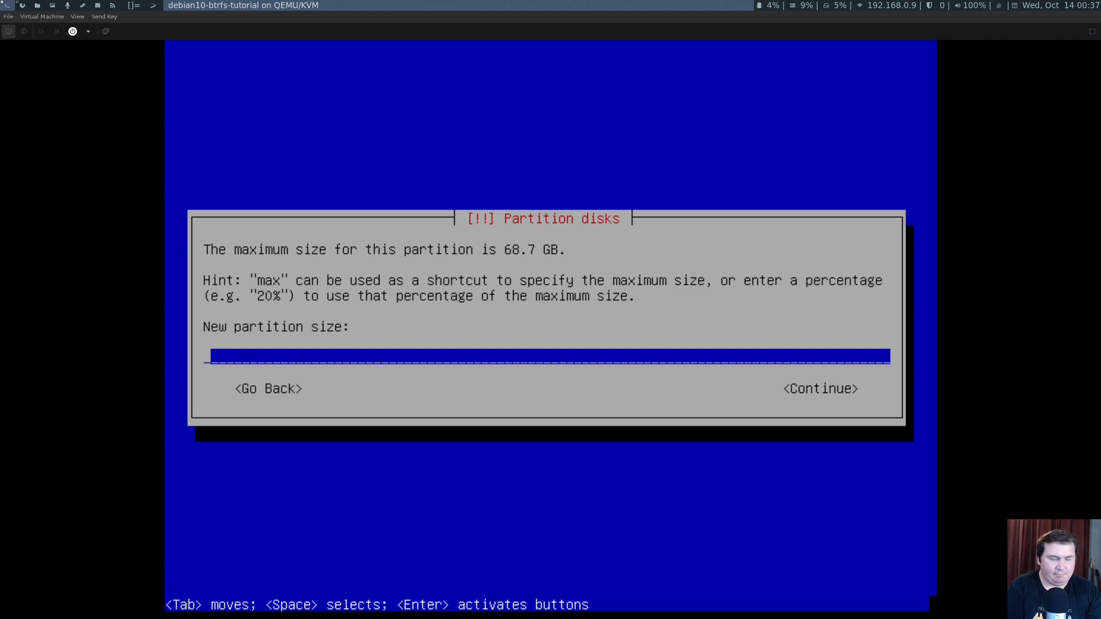
text(600 )
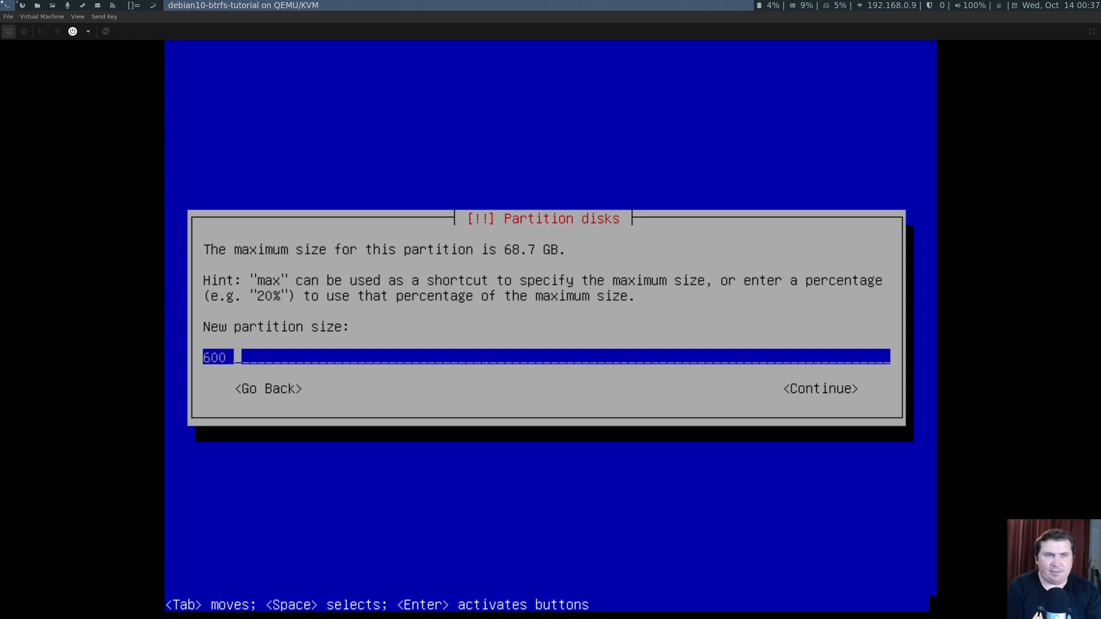
text(MB)
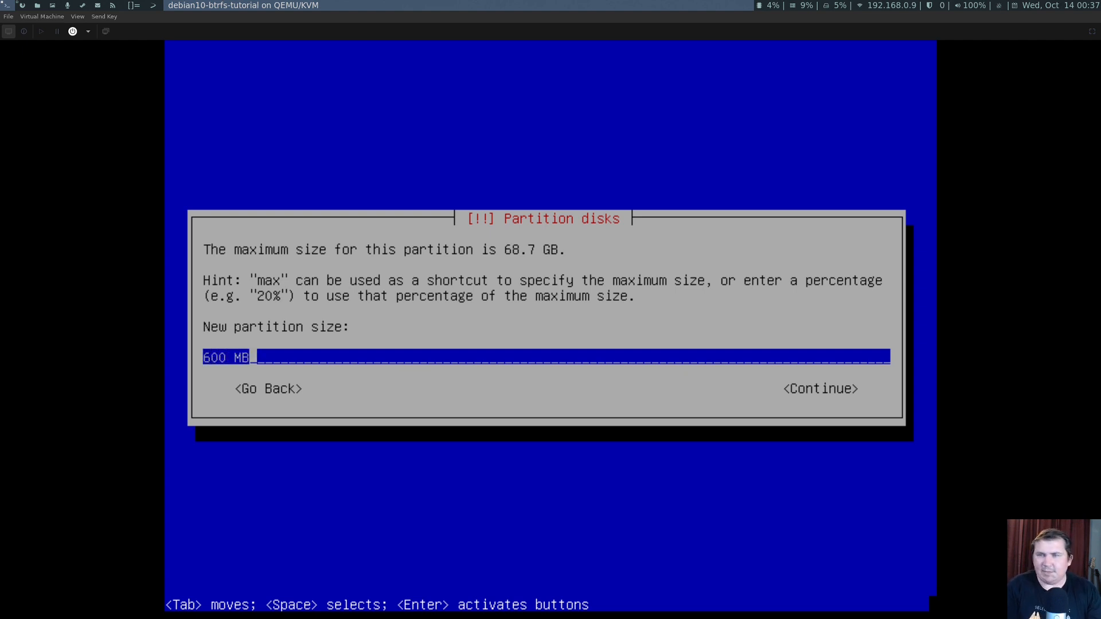
key(Tab)
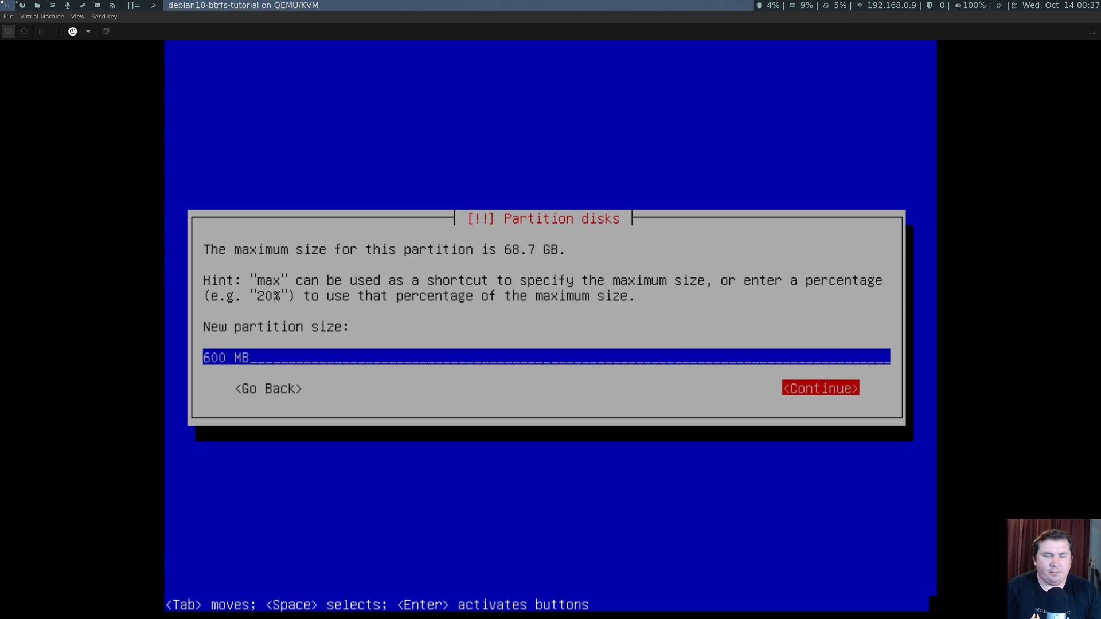
key(Return)
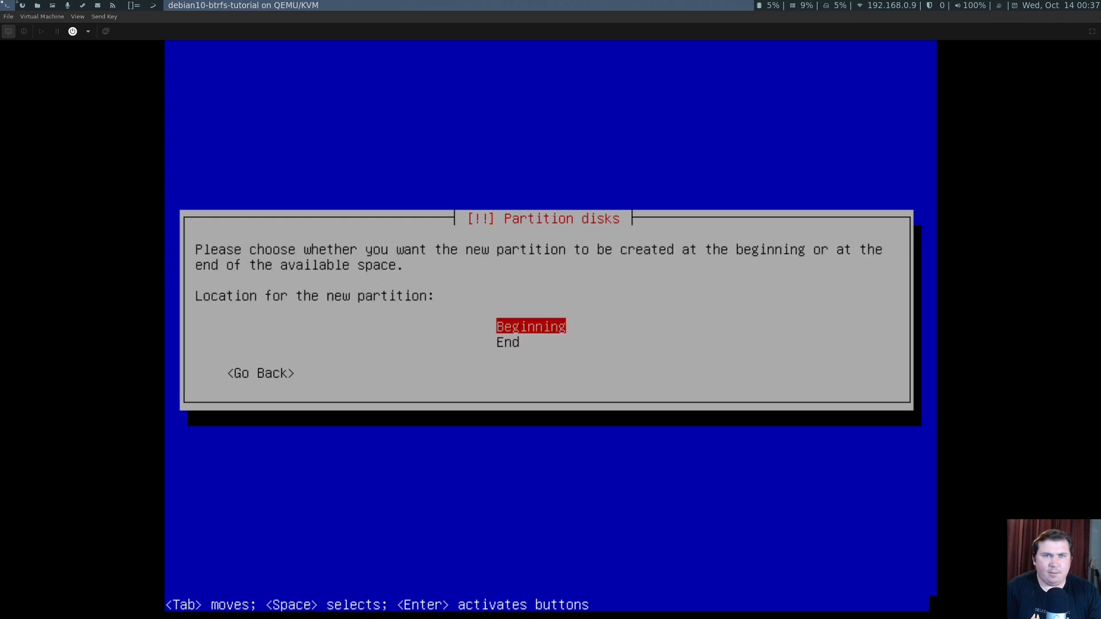
key(Return)
Step: Set partition #1 to be used as an EFI System Partition and finish setting it up
key(Down)
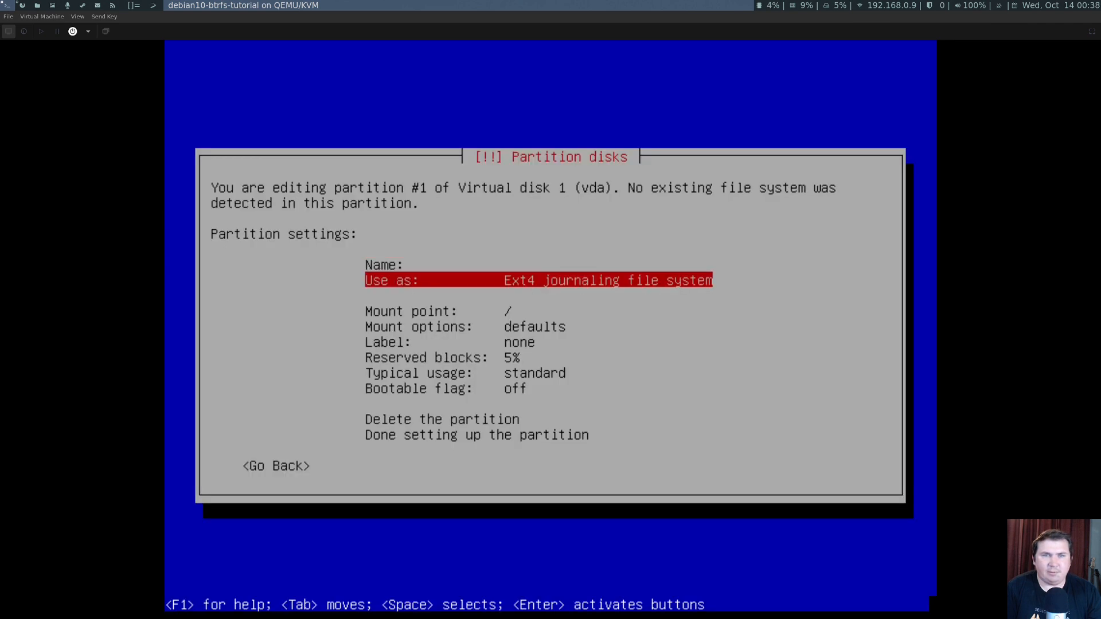
key(Return)
key(Down)
key(Down)
key(Down)
key(Down)
key(Down)
key(Down)
key(Down)
key(Down)
key(Down)
key(Down)
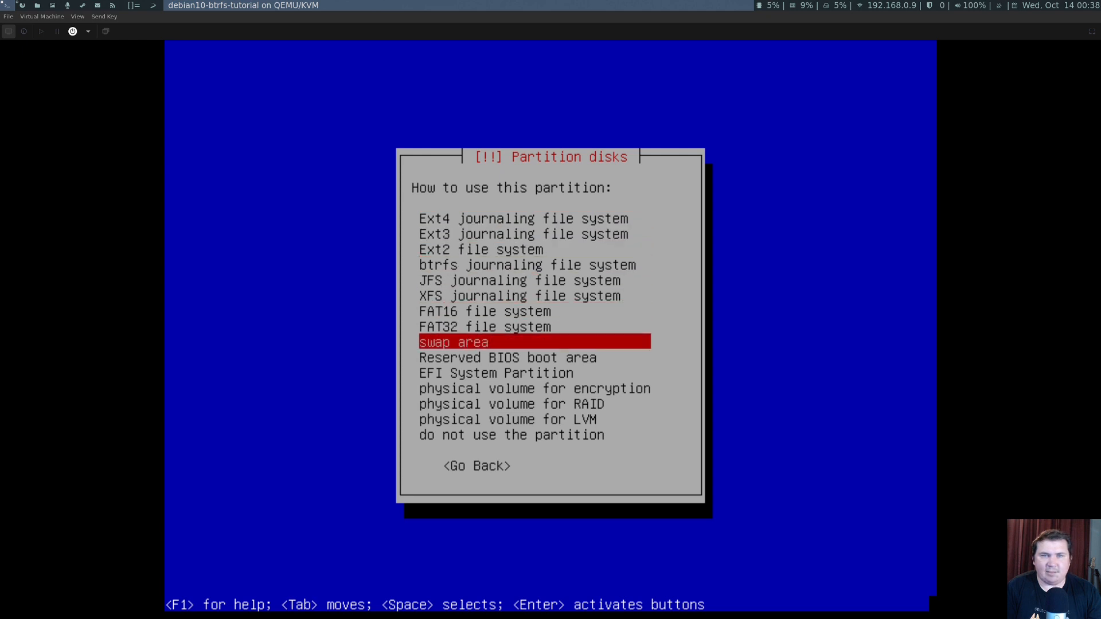
key(Return)
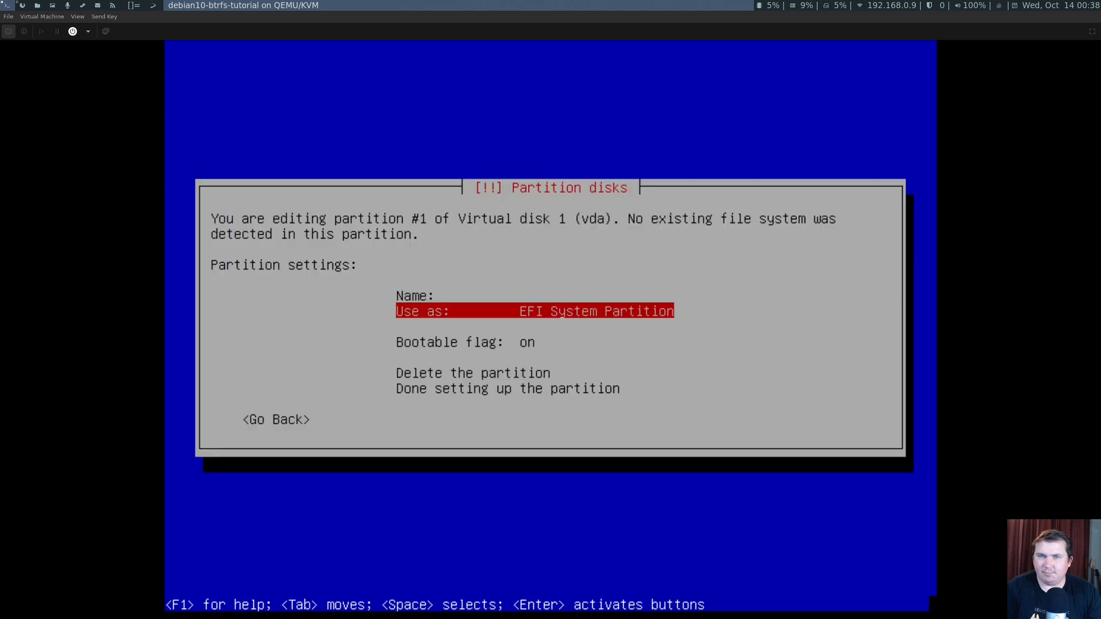
key(Down)
key(Down)
key(Down)
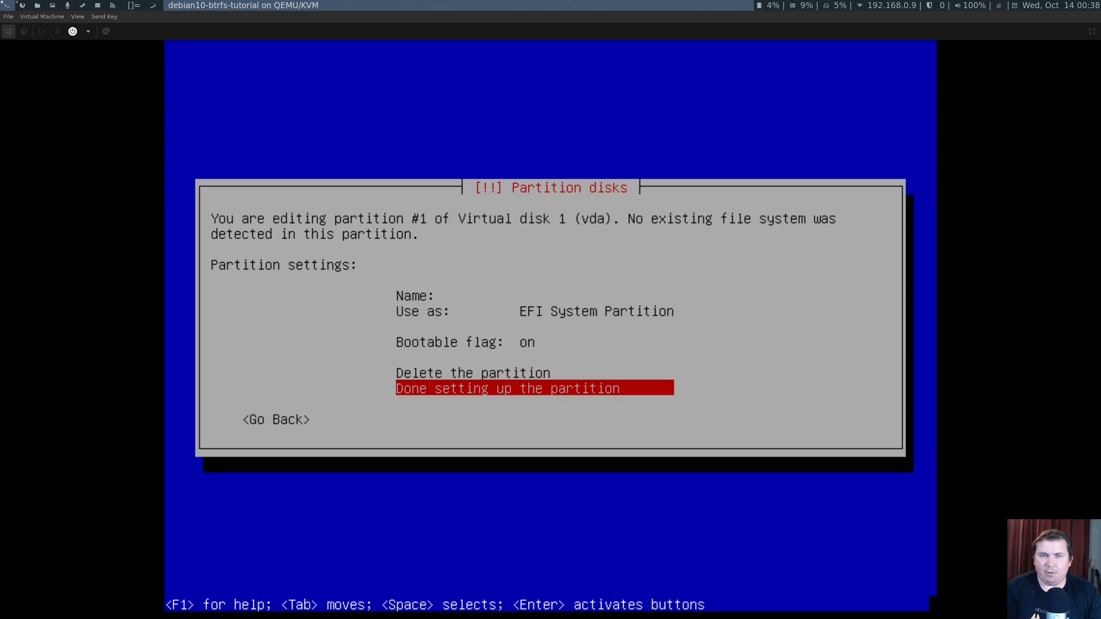
key(Return)
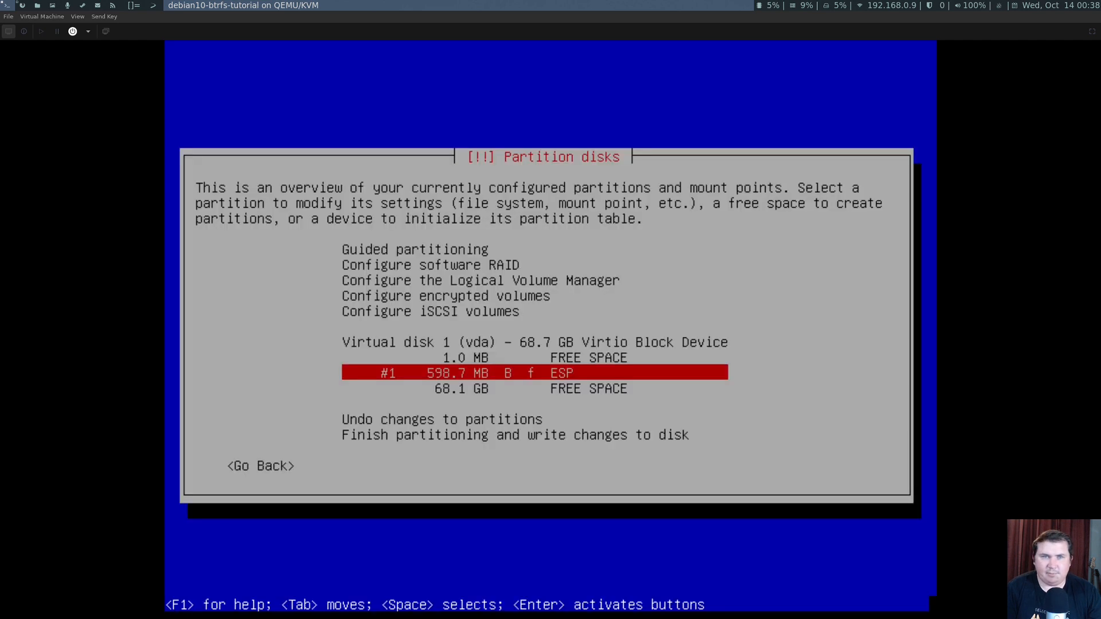
Step: Create a new 6 GB partition at the beginning of the large free space after the ESP partition
key(Down)
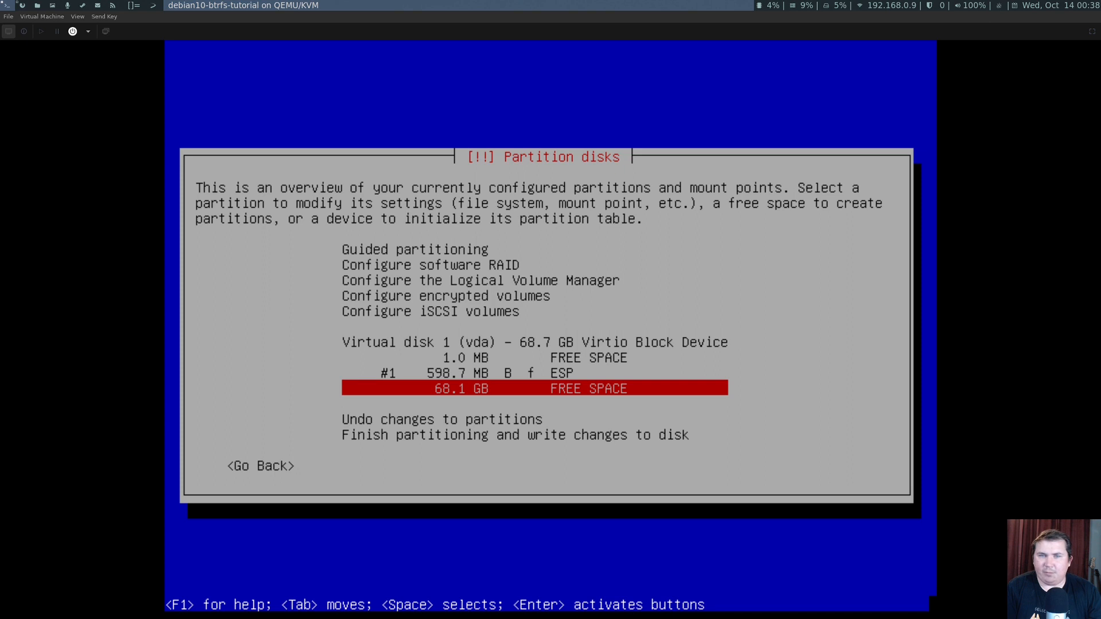
key(Return)
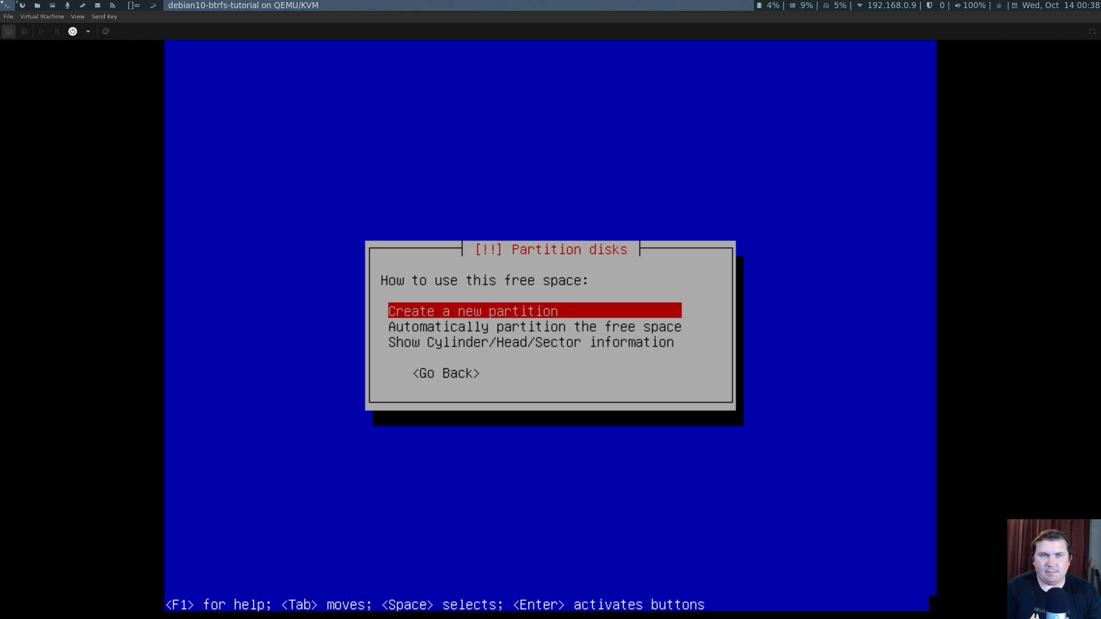
key(Return)
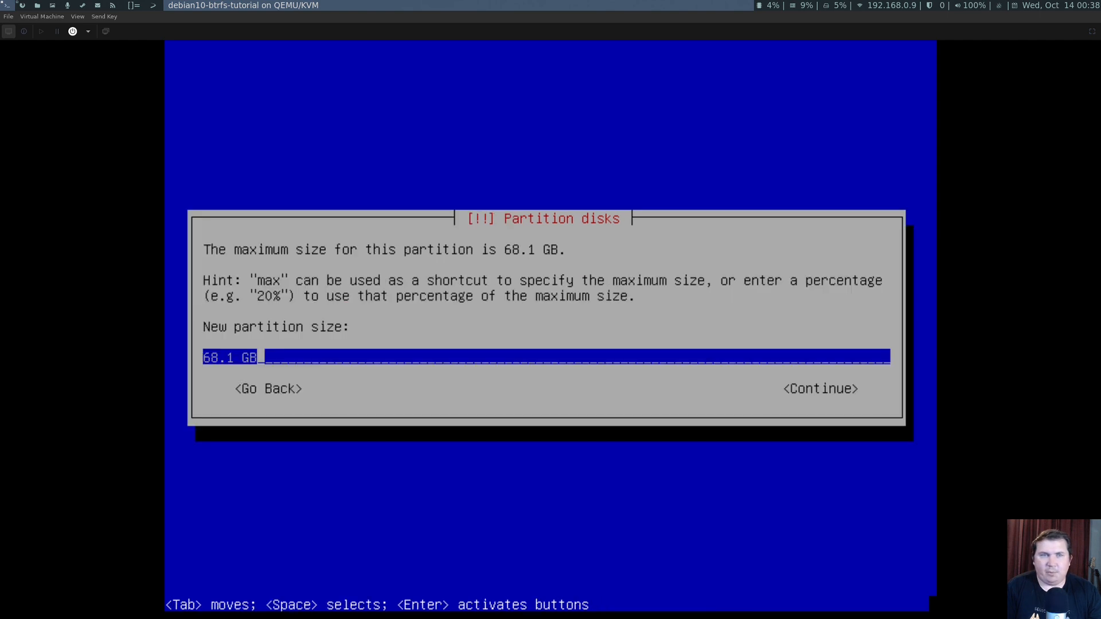
key(BackSpace)
key(BackSpace)
key(BackSpace)
key(BackSpace)
key(BackSpace)
key(BackSpace)
key(BackSpace)
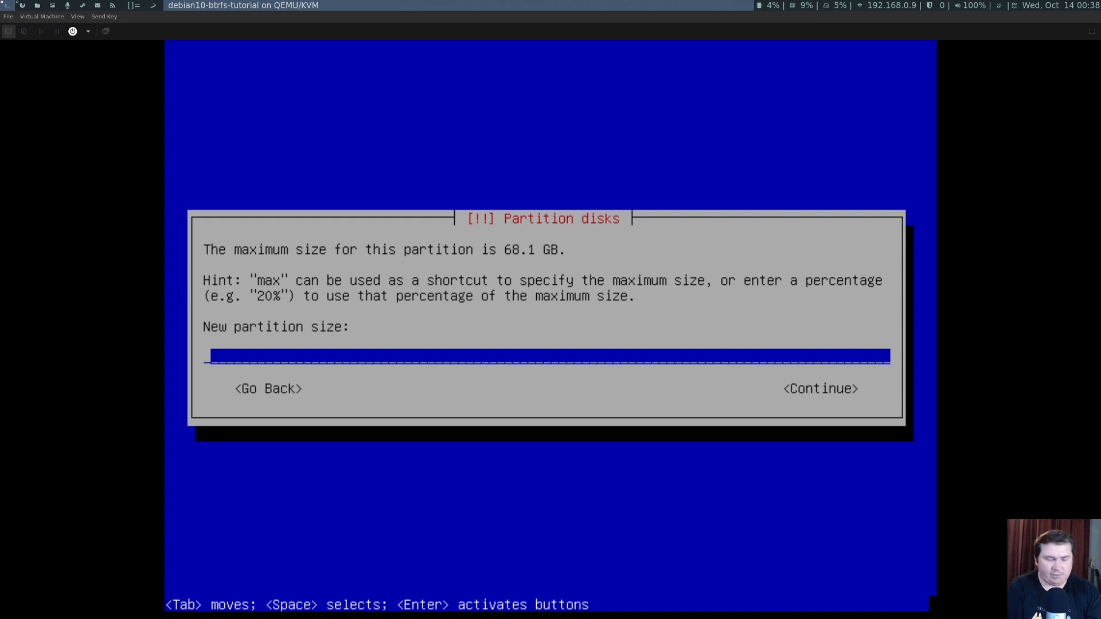
text(6 GB)
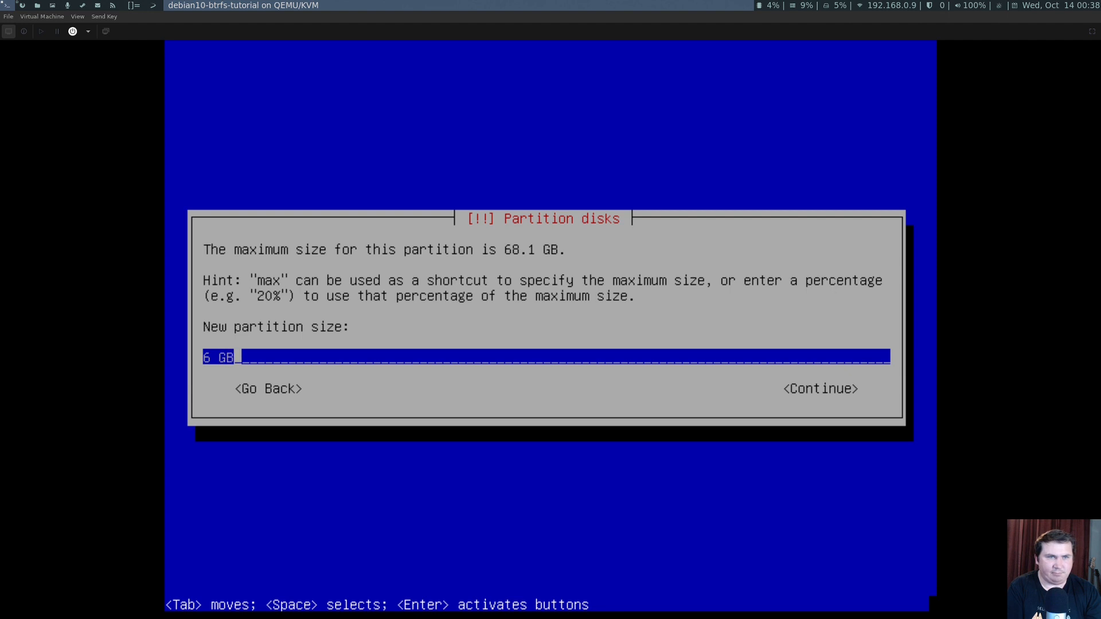
key(Tab)
key(Return)
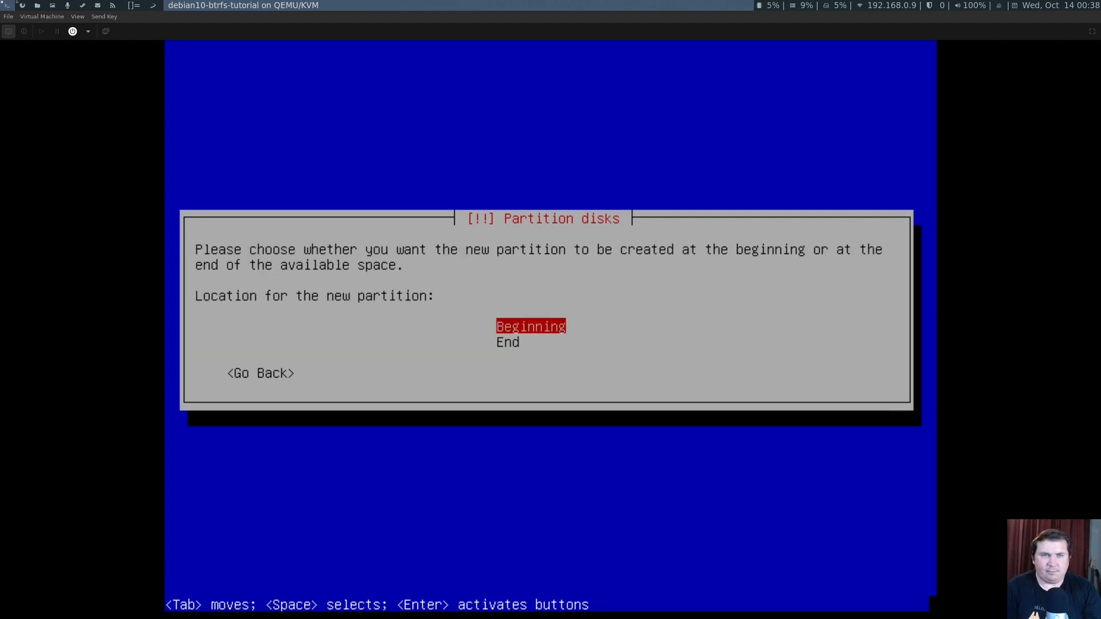
key(Return)
Step: Set partition #2 to be used as swap area and finish setting it up
key(Down)
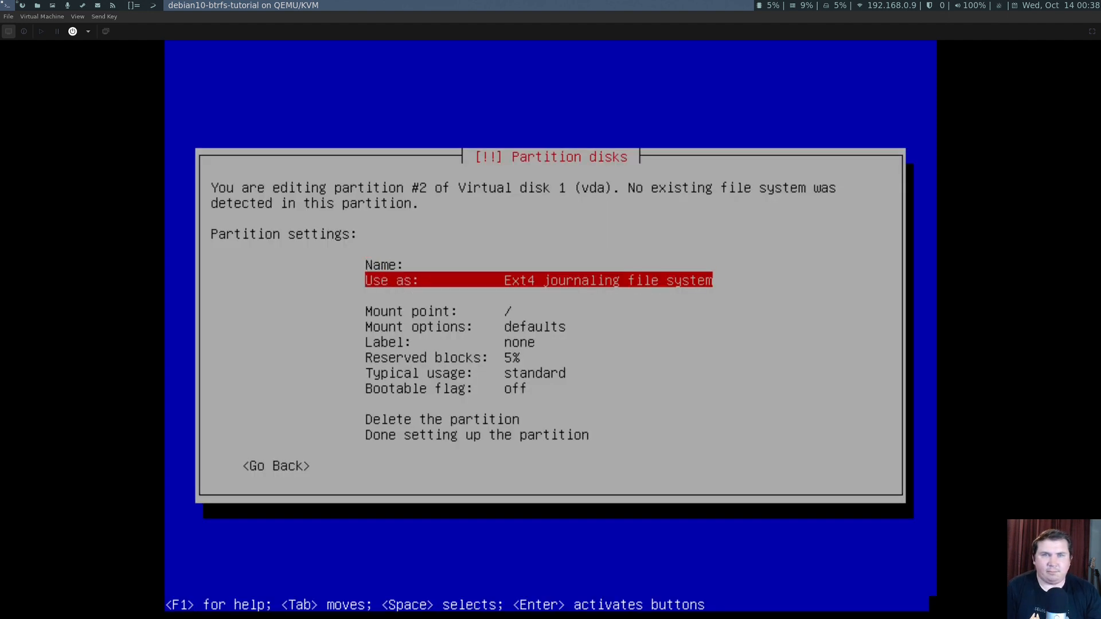
key(Return)
key(Up)
key(Up)
key(Return)
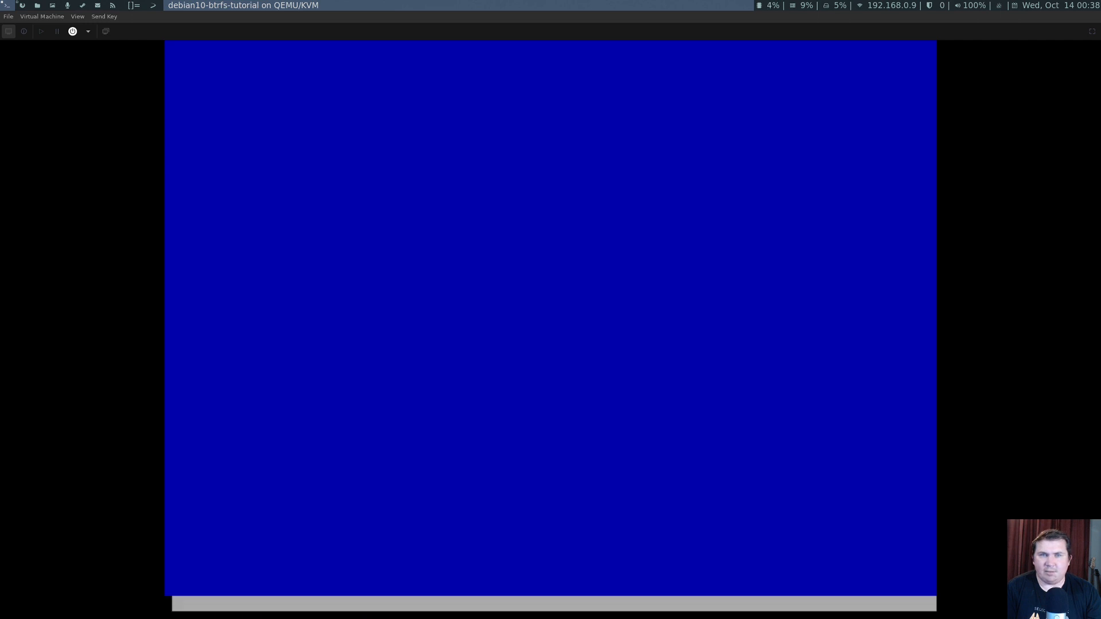
key(Down)
Step: Create a new partition using the full 62.1 GB of free space remaining after the swap partition
key(Down)
key(Down)
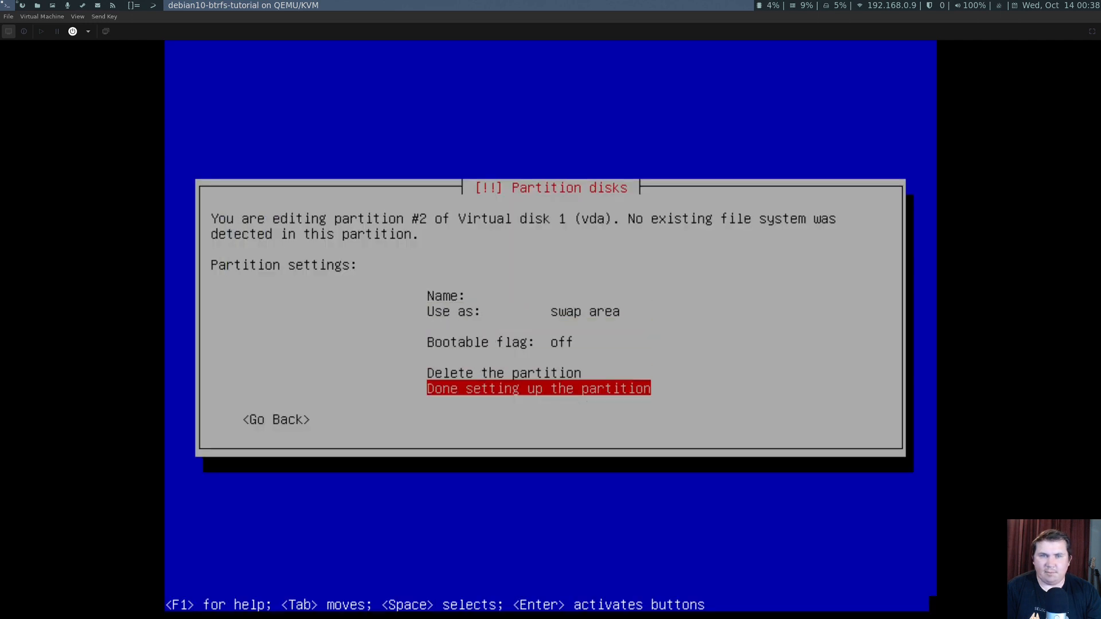
key(Return)
key(Down)
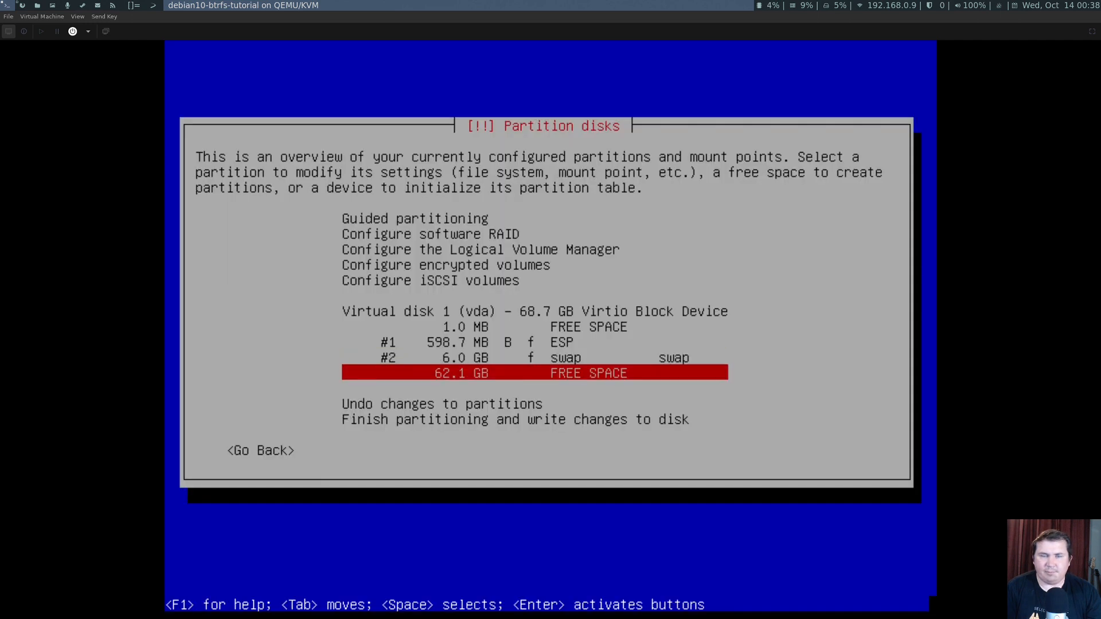
key(Return)
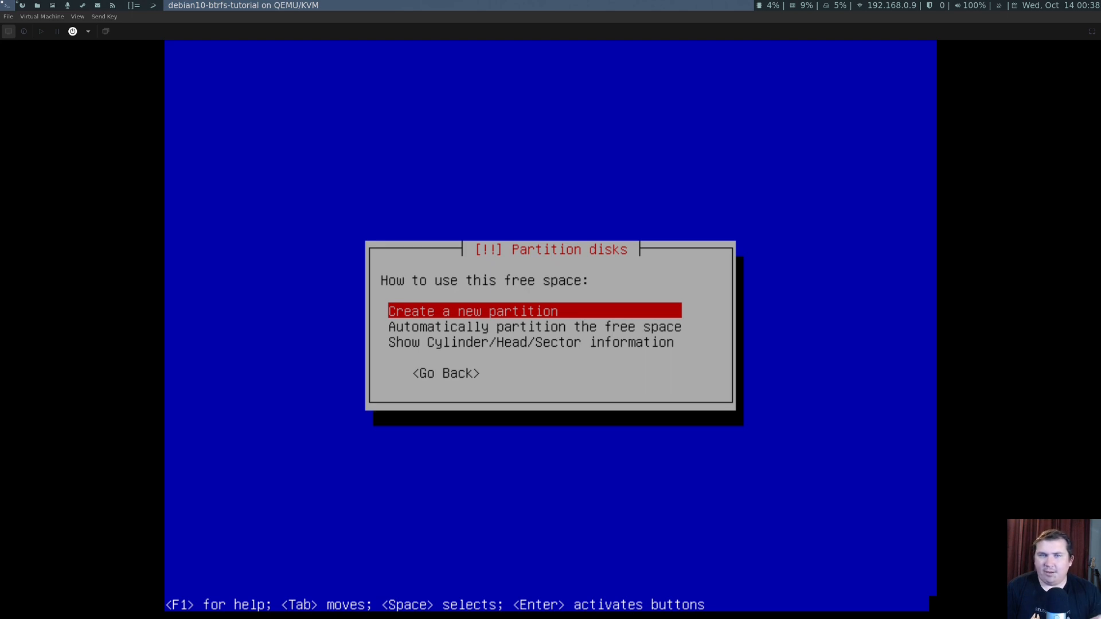
key(Return)
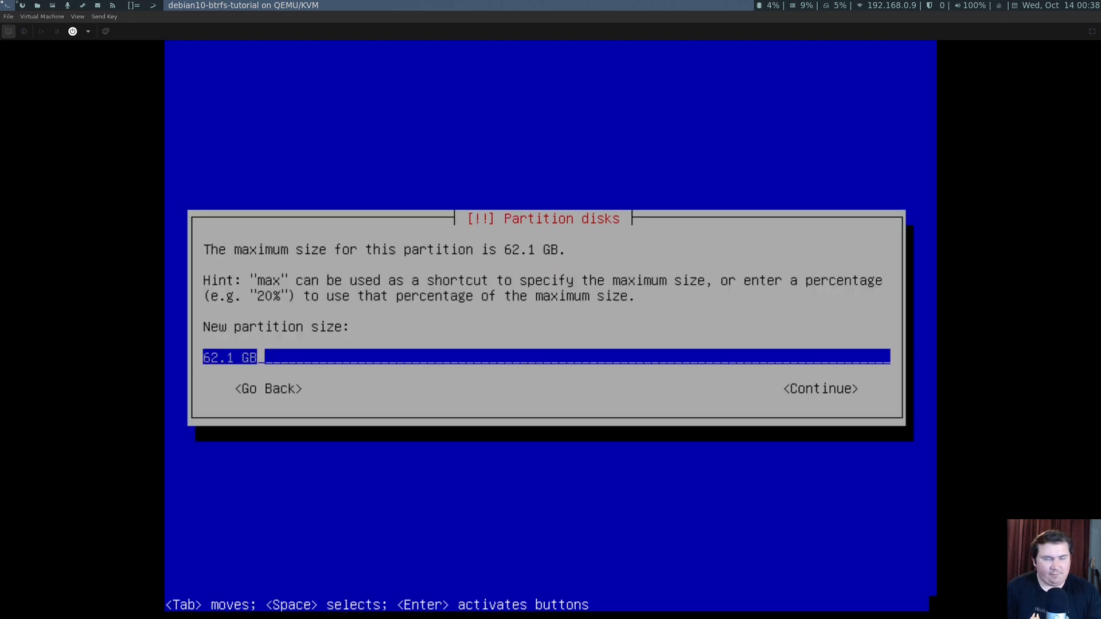
key(Tab)
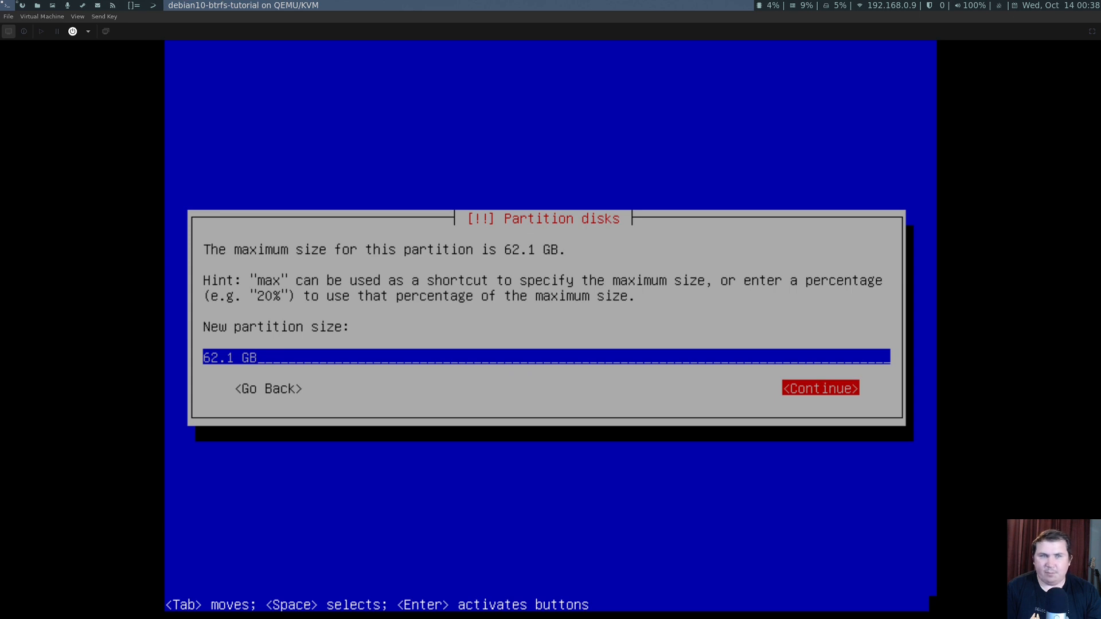
key(Return)
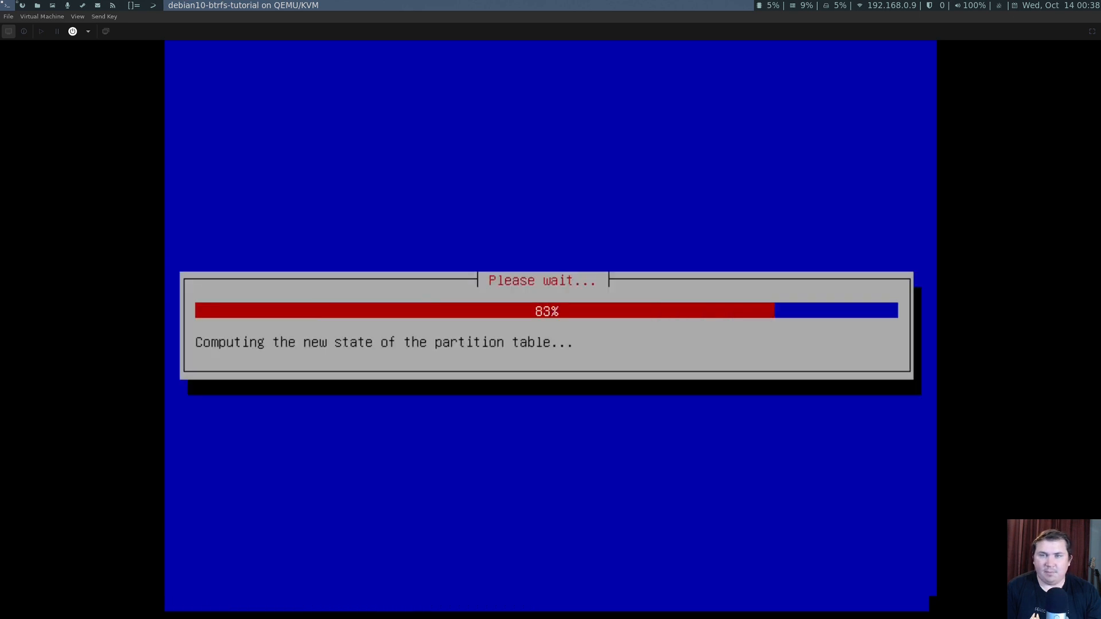
Step: Set partition #3 to be used as a btrfs journaling file system
key(Down)
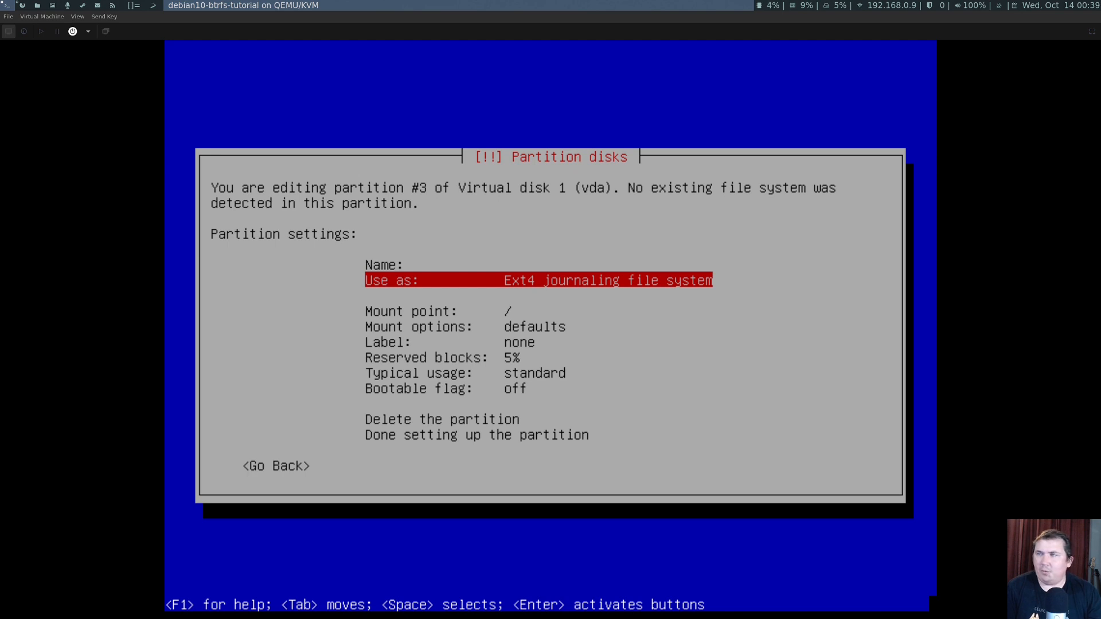
key(Return)
key(Up)
key(Up)
key(Up)
key(Up)
key(Up)
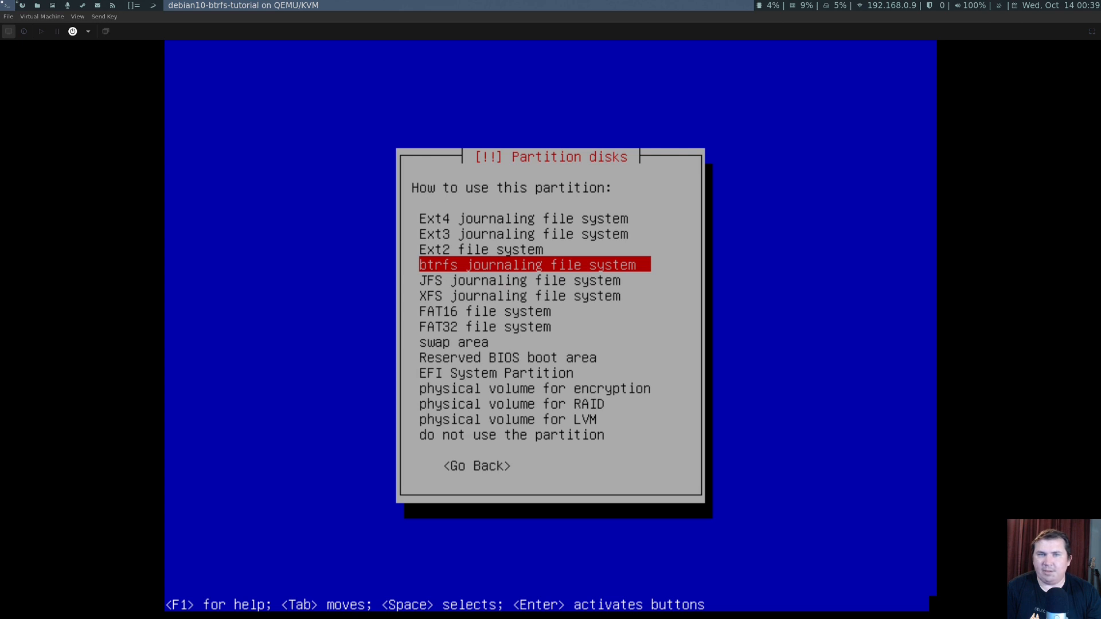
key(Return)
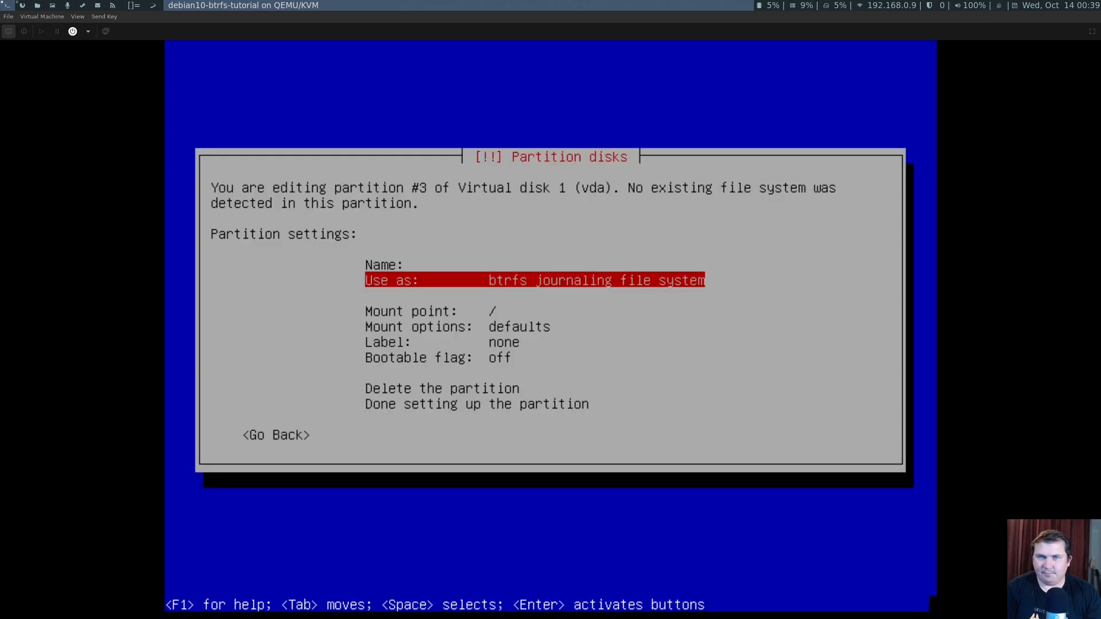
Step: Finish setting up partition #3, keeping the mount point / and the default mount options
key(Down)
key(Down)
key(Down)
key(Down)
key(Up)
key(Up)
key(Down)
key(Down)
key(Down)
key(Down)
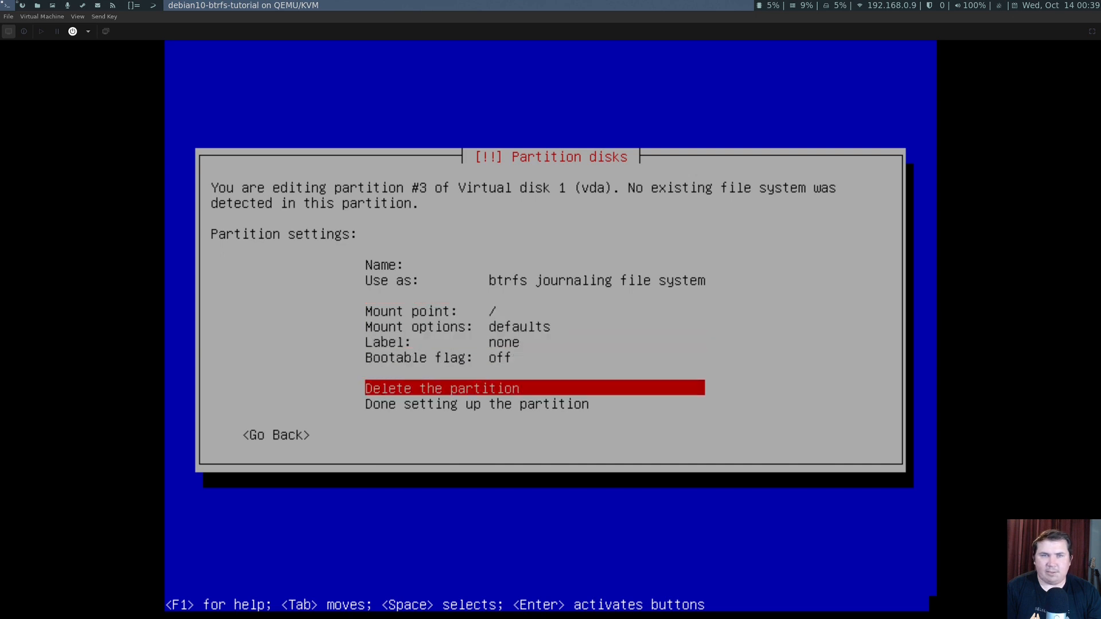
key(Down)
key(Return)
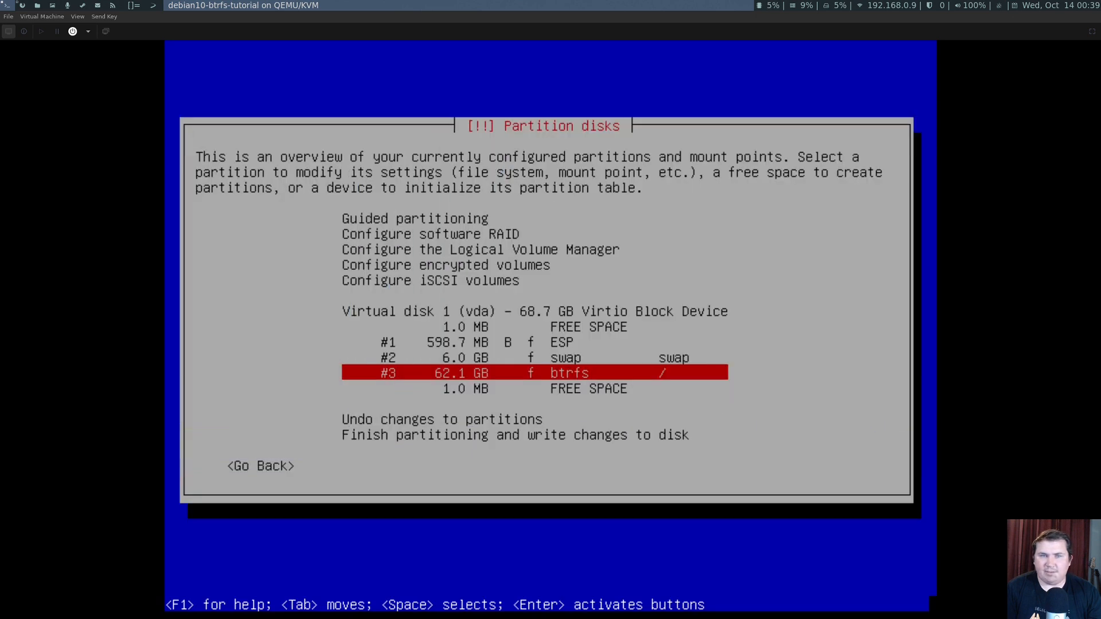
Step: Finish partitioning and confirm writing the changes to Virtual disk 1 (vda)
key(Down)
key(Down)
key(Down)
key(Down)
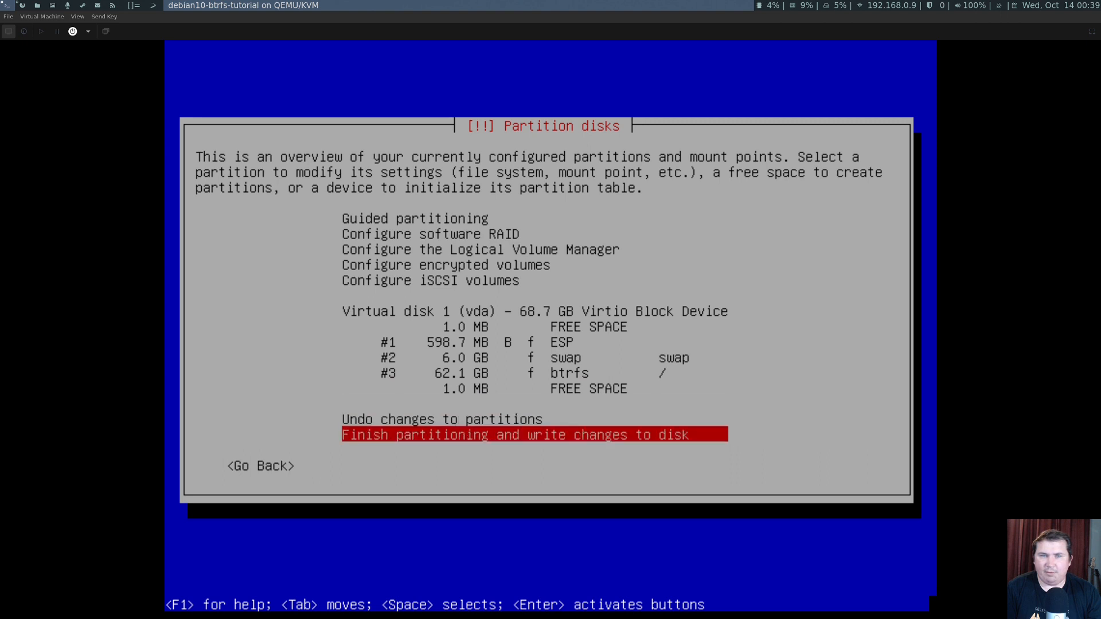
key(Return)
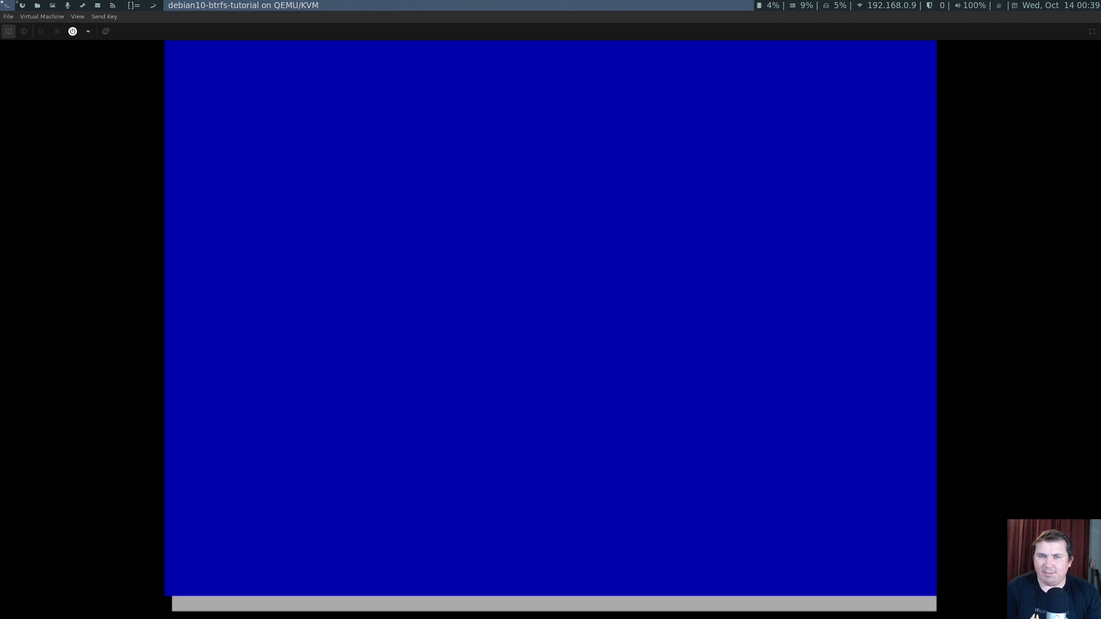
key(Left)
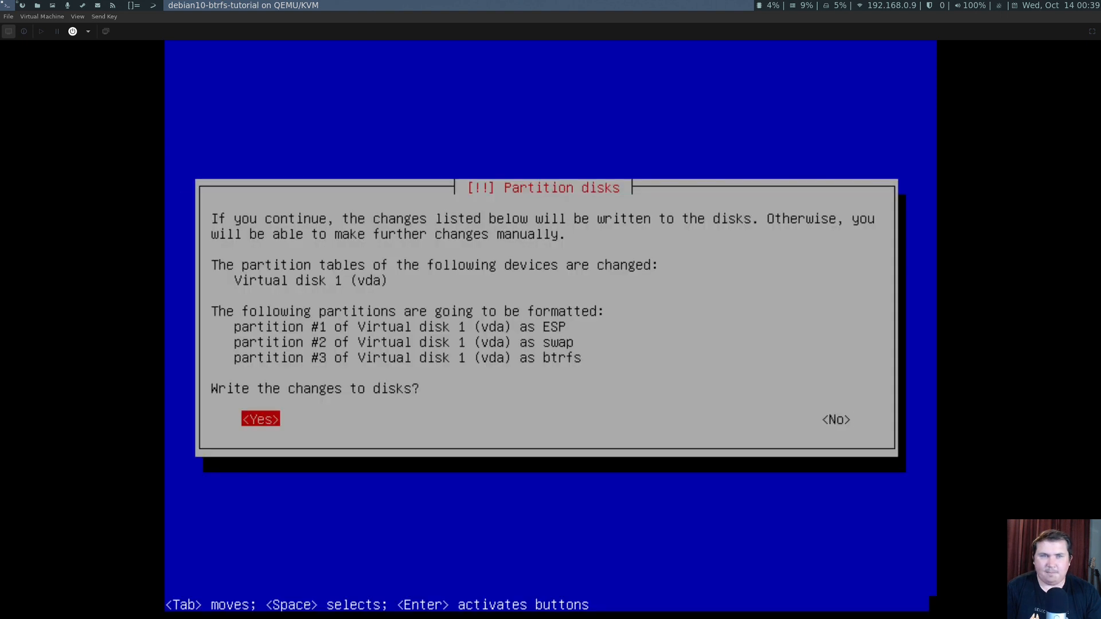
key(Return)
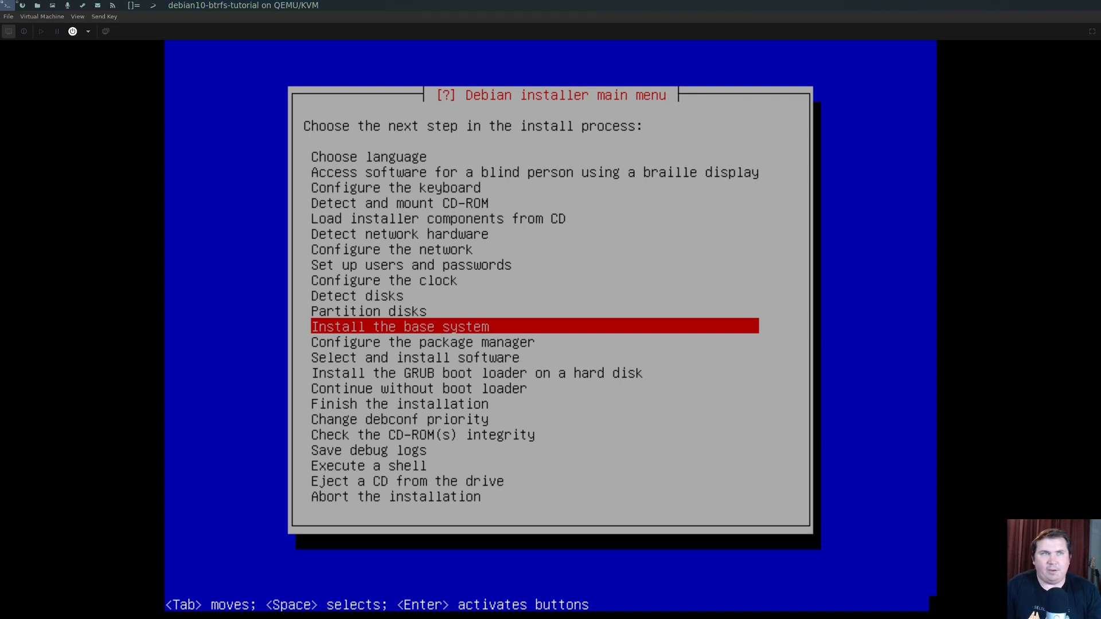
Step: Switch the virtual machine to its second console, activate the shell and list the mounted filesystems with df
click(102, 17)
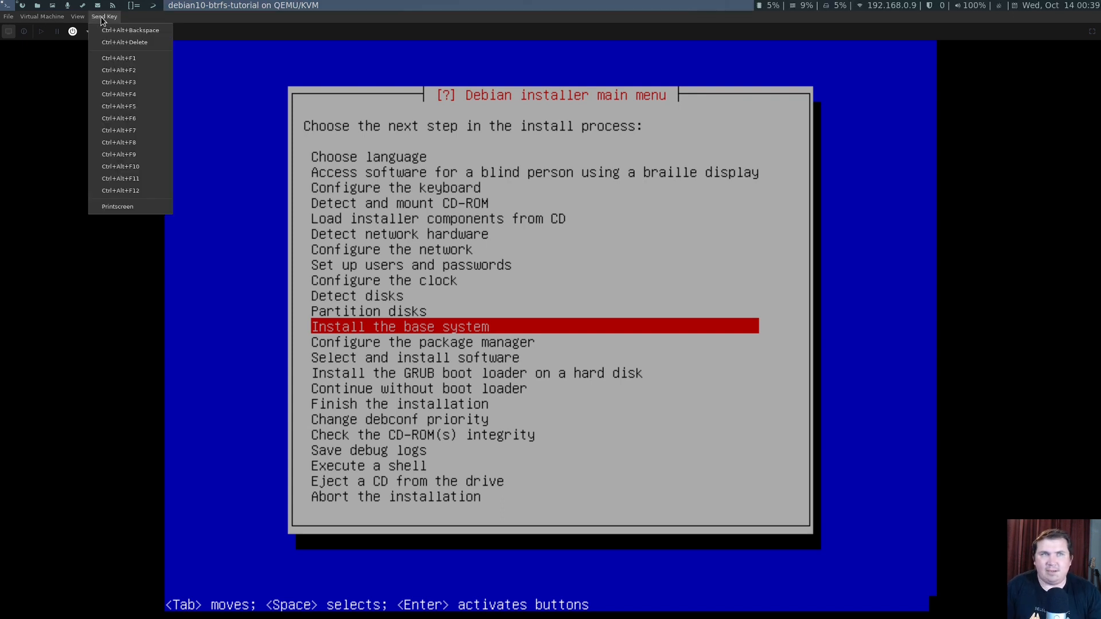
click(129, 73)
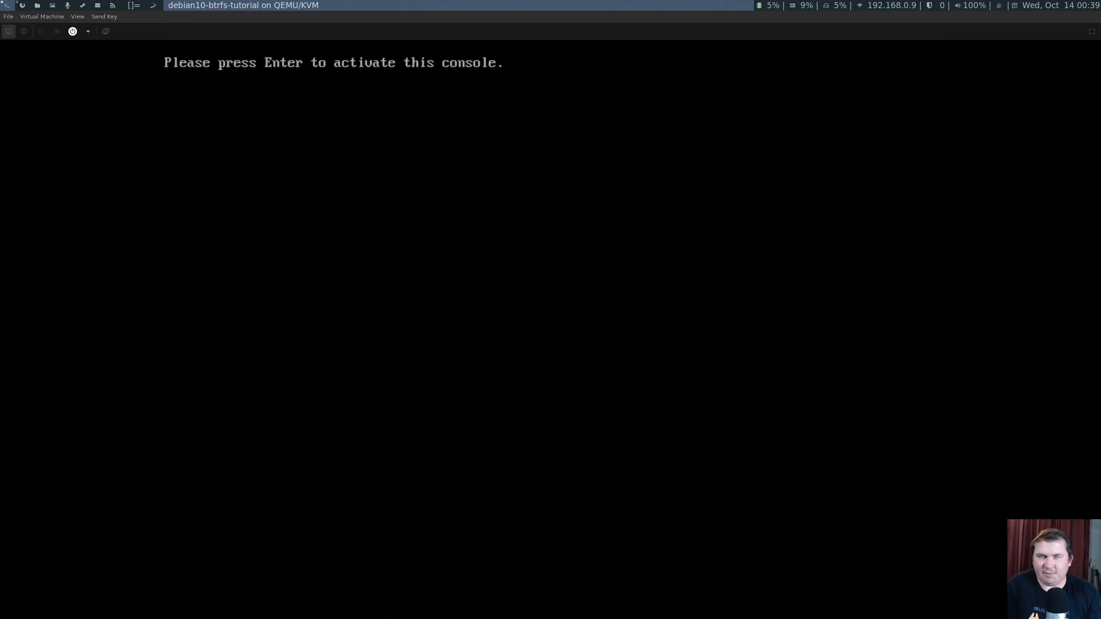
key(Return)
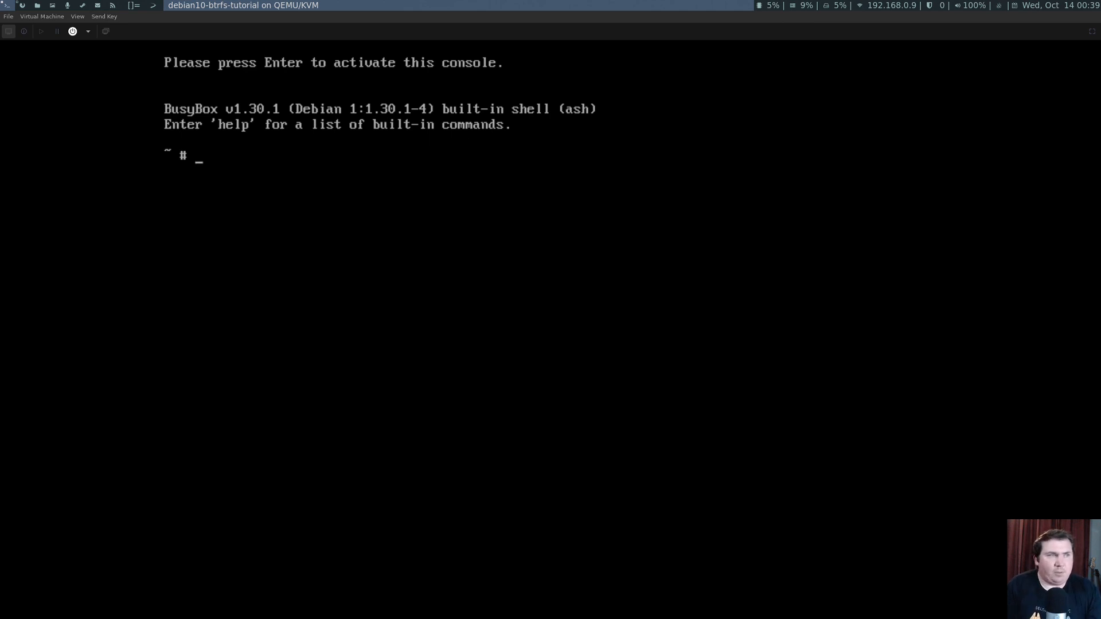
text(df)
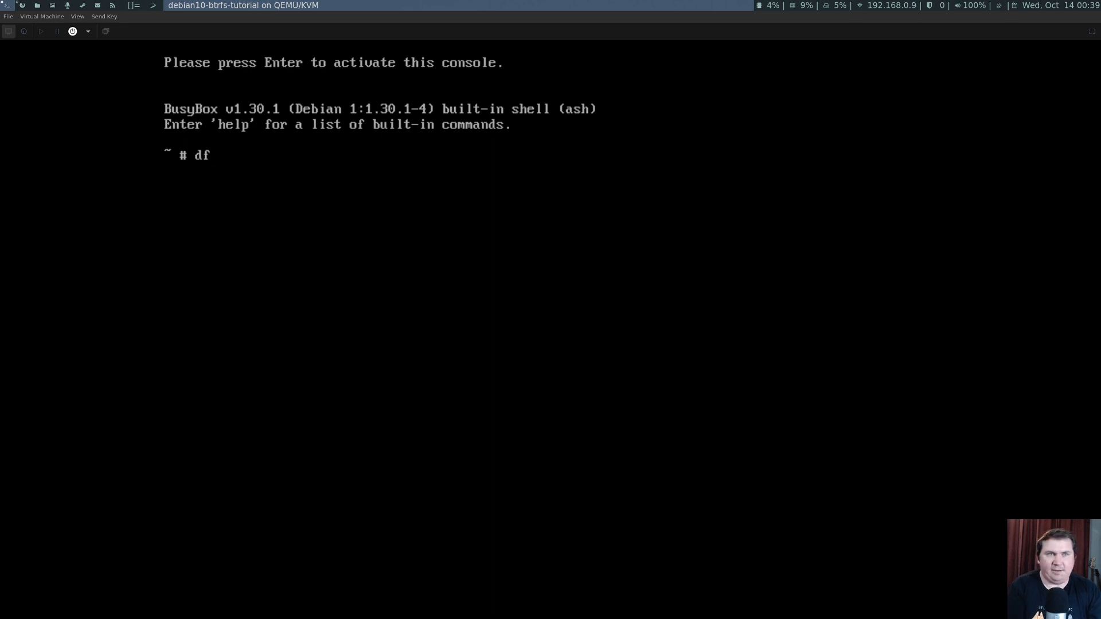
key(Return)
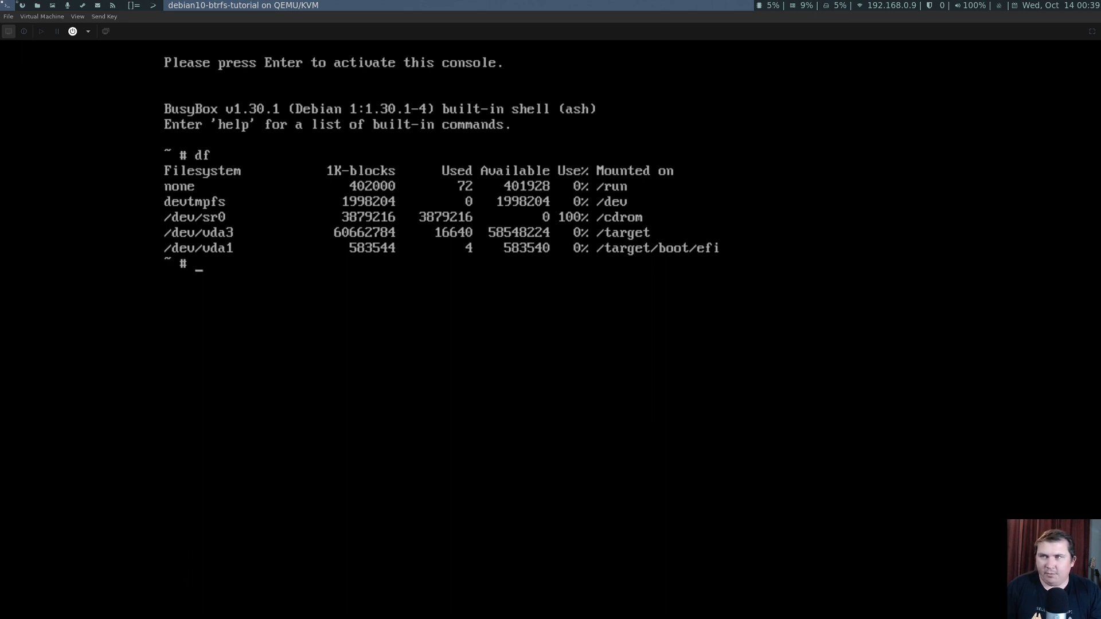
Step: Unmount /target/boot/efi and then /target/ in the installer shell
text(umo)
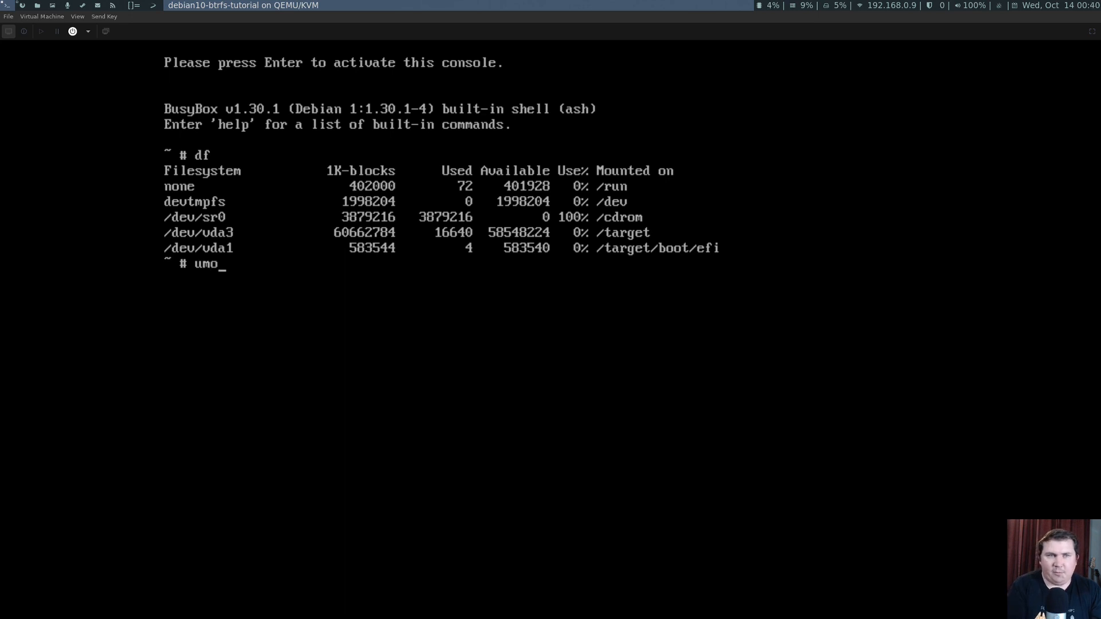
text(unt /targe)
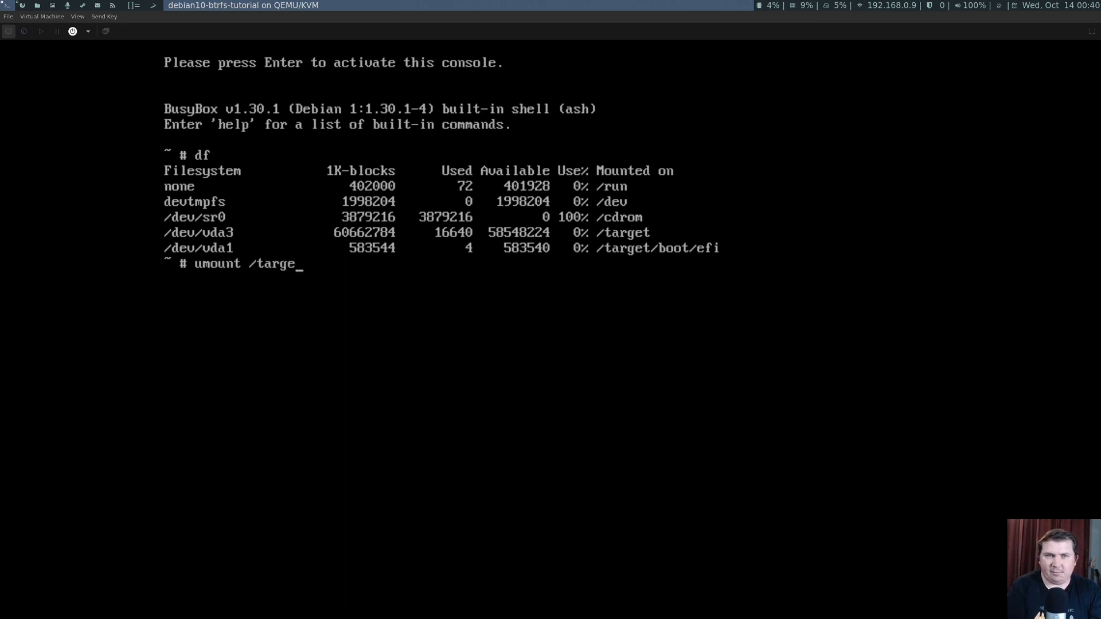
text(t/boot/efi)
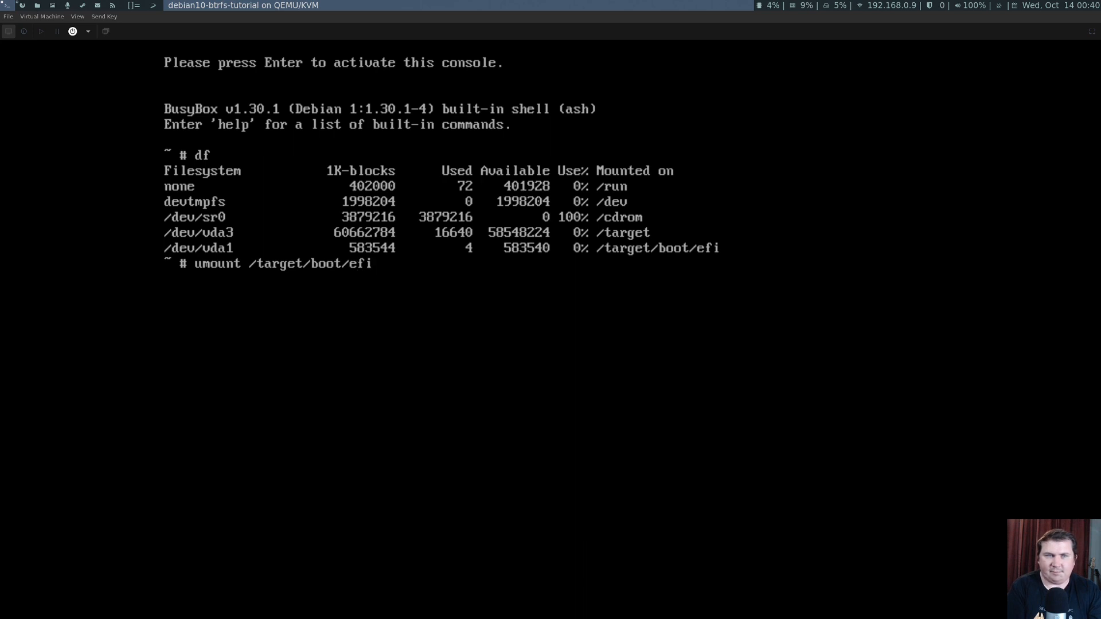
key(Return)
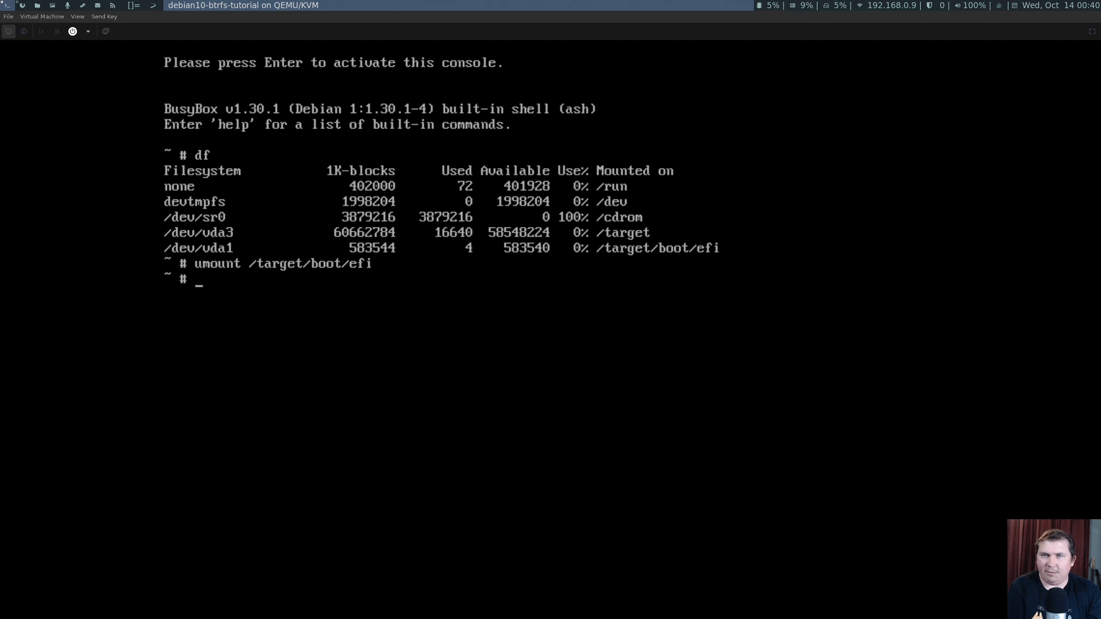
text(umount /)
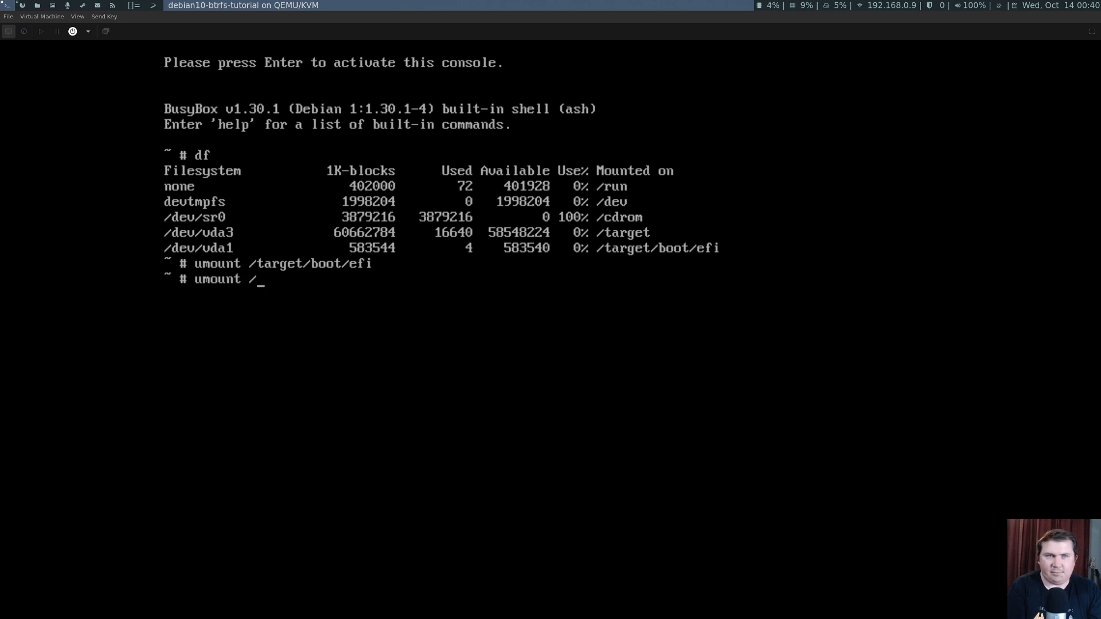
text(target/)
key(Return)
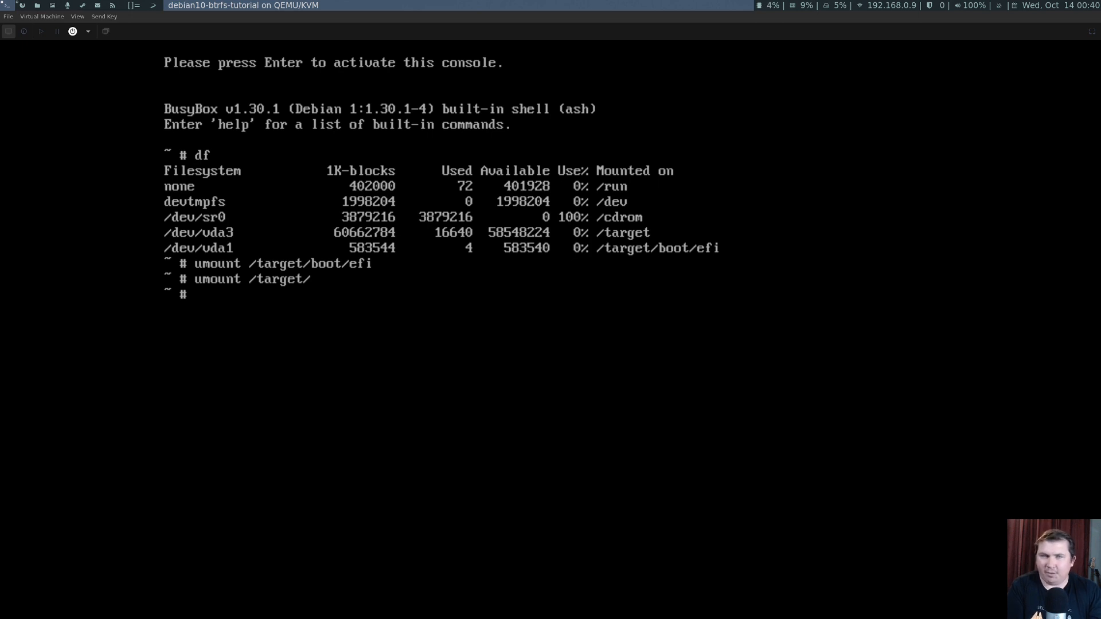
Step: Mount /dev/vda3 on /mnt and change the working directory to /mnt
text(mount)
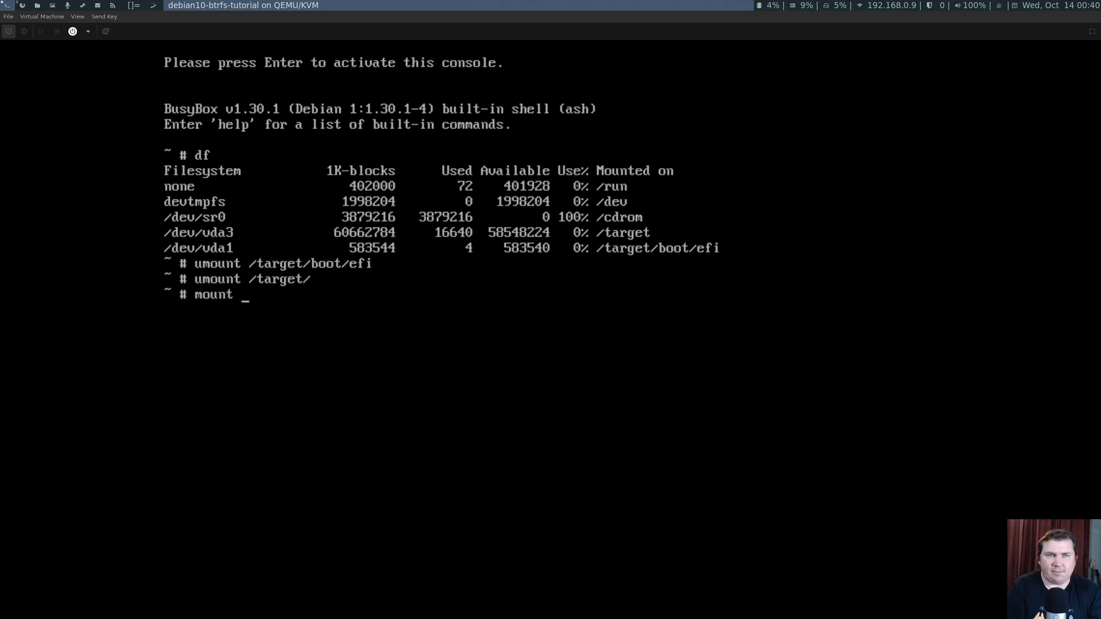
text( /dev/vda3)
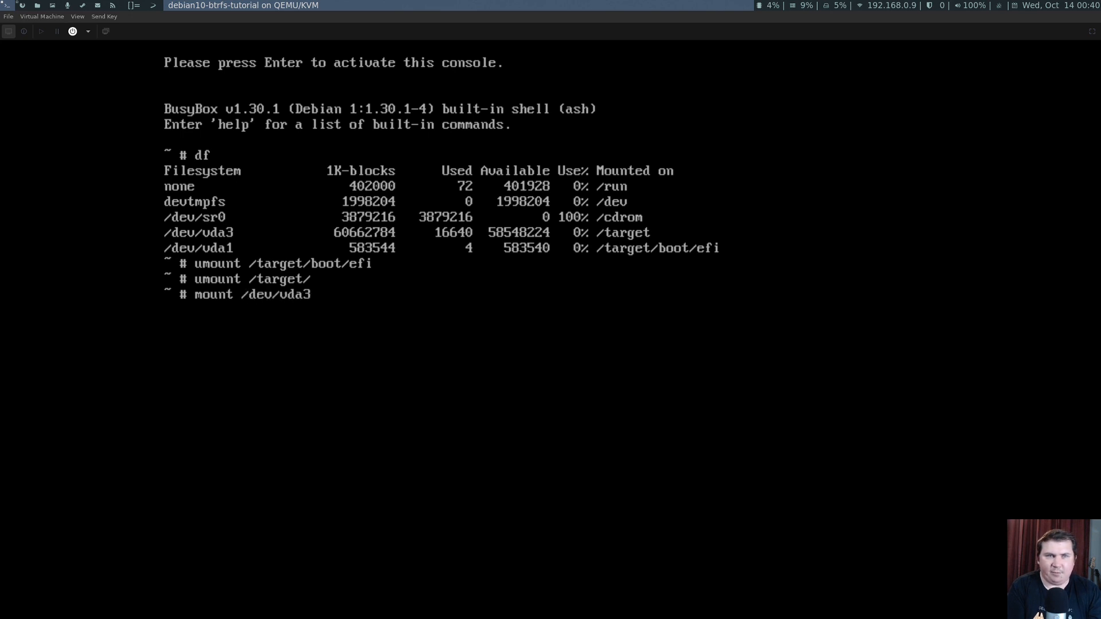
text( /mnt)
key(Return)
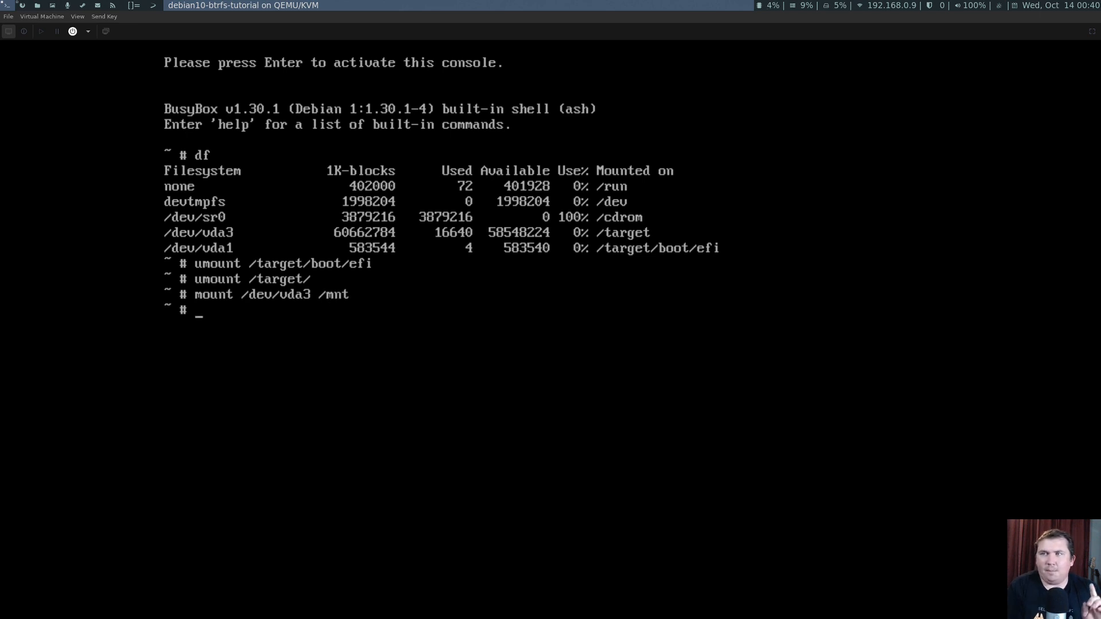
text(cd /mnt)
key(Return)
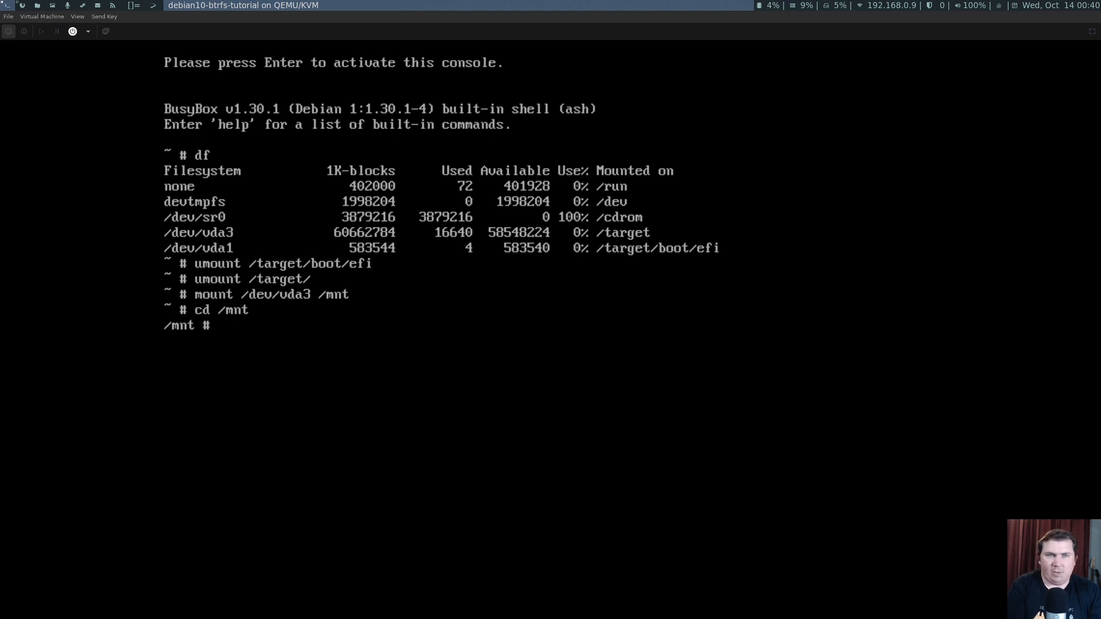
Step: Create a btrfs subvolume named @ in /mnt
text(btrfs subvolume)
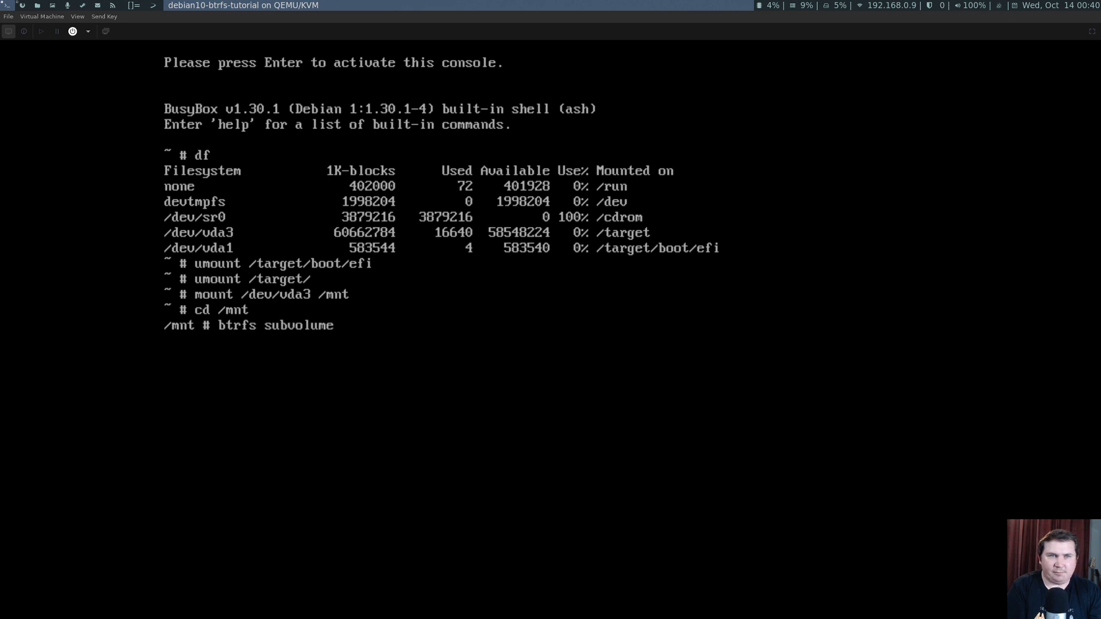
text( create)
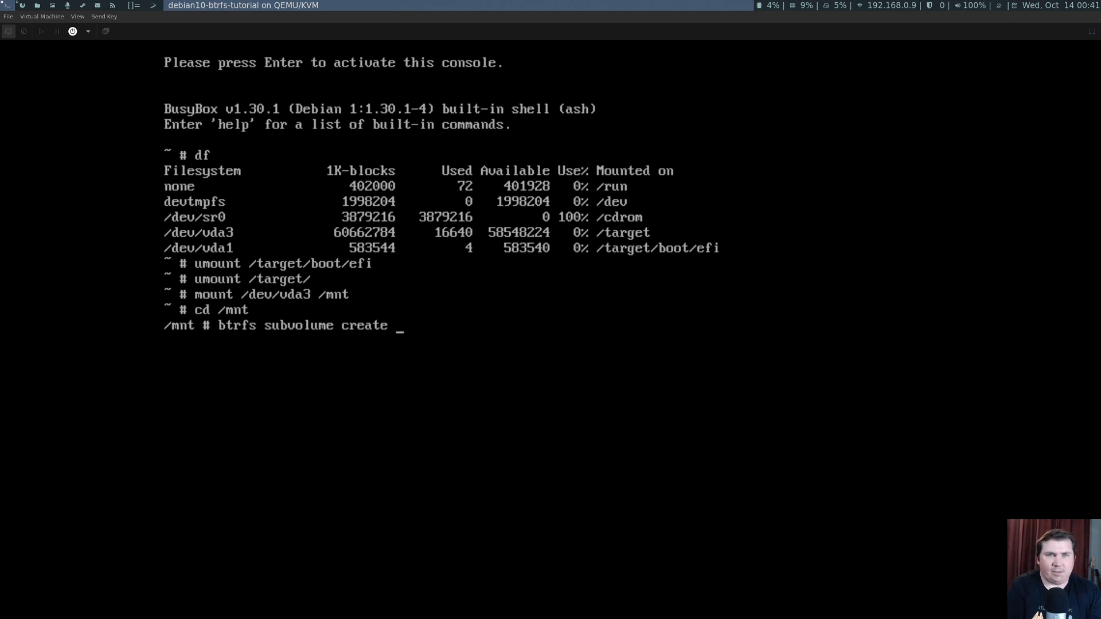
text(@)
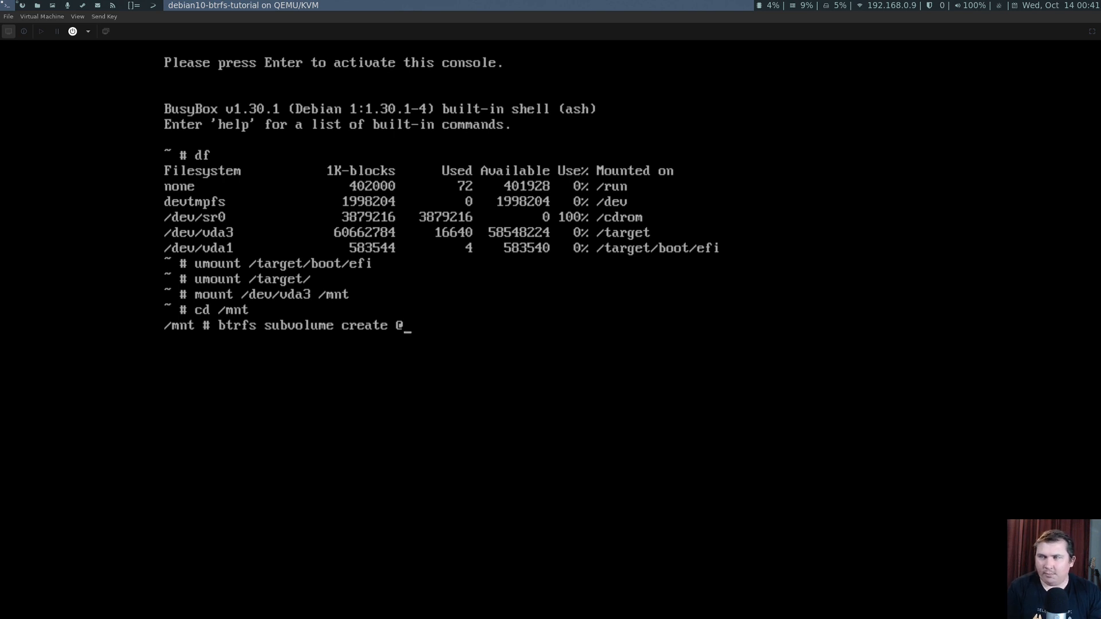
key(Return)
text(bt)
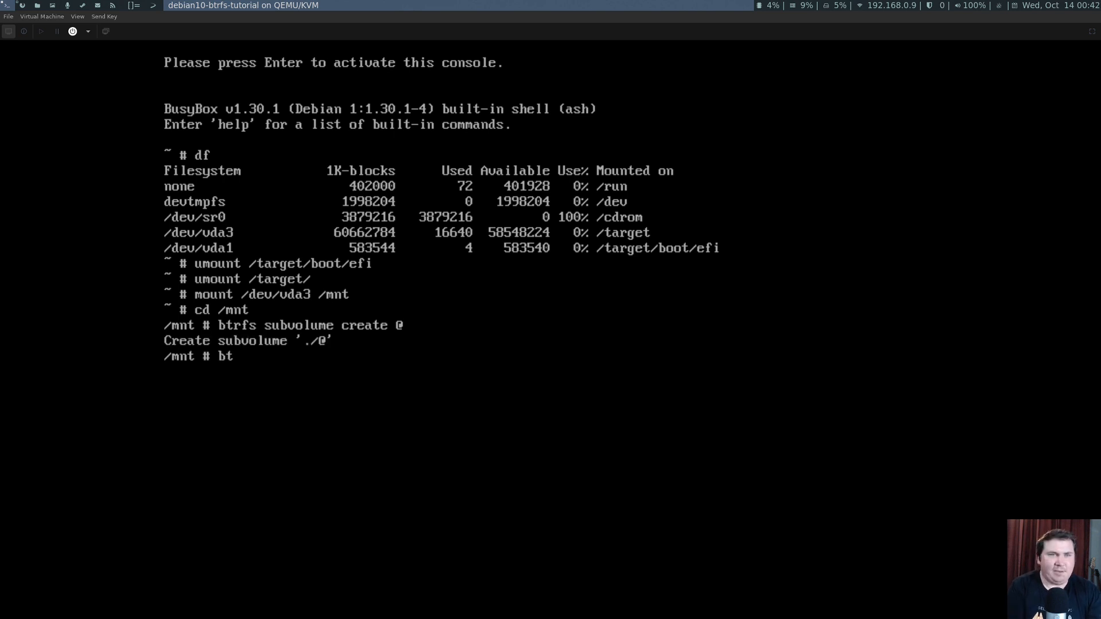
text(rfs sub)
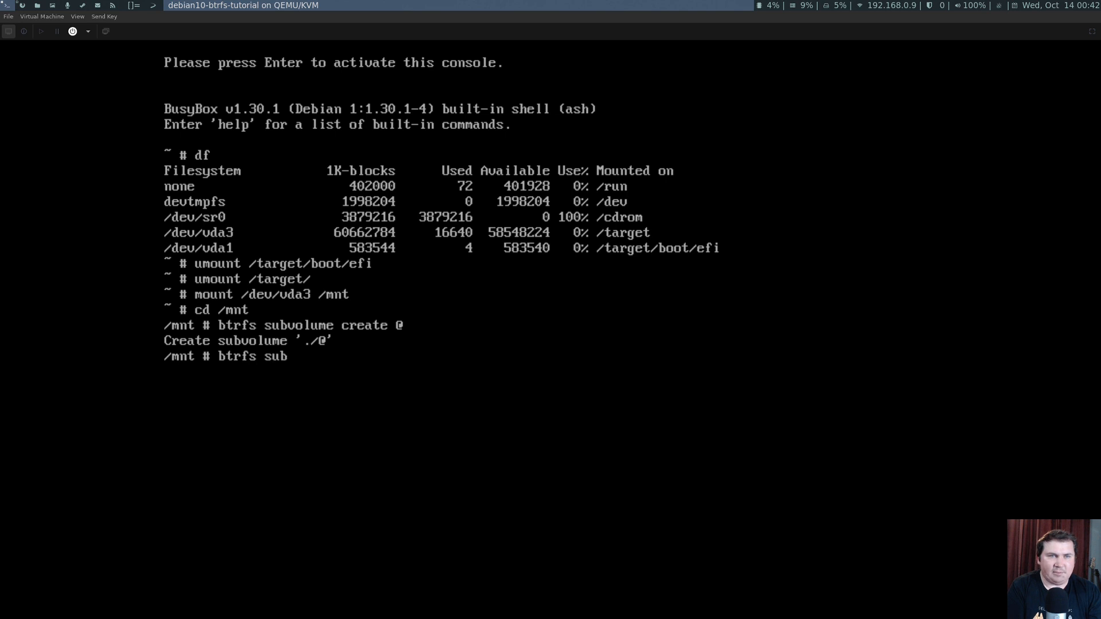
text(volume create @home)
key(Return)
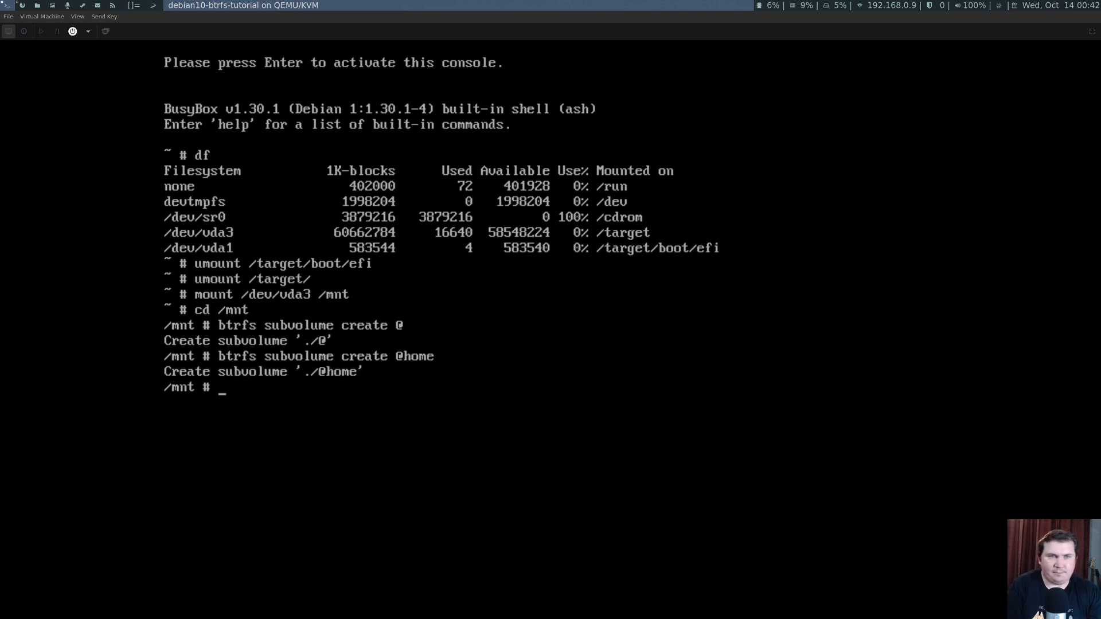
key(Up)
key(BackSpace)
key(BackSpace)
key(BackSpace)
key(BackSpace)
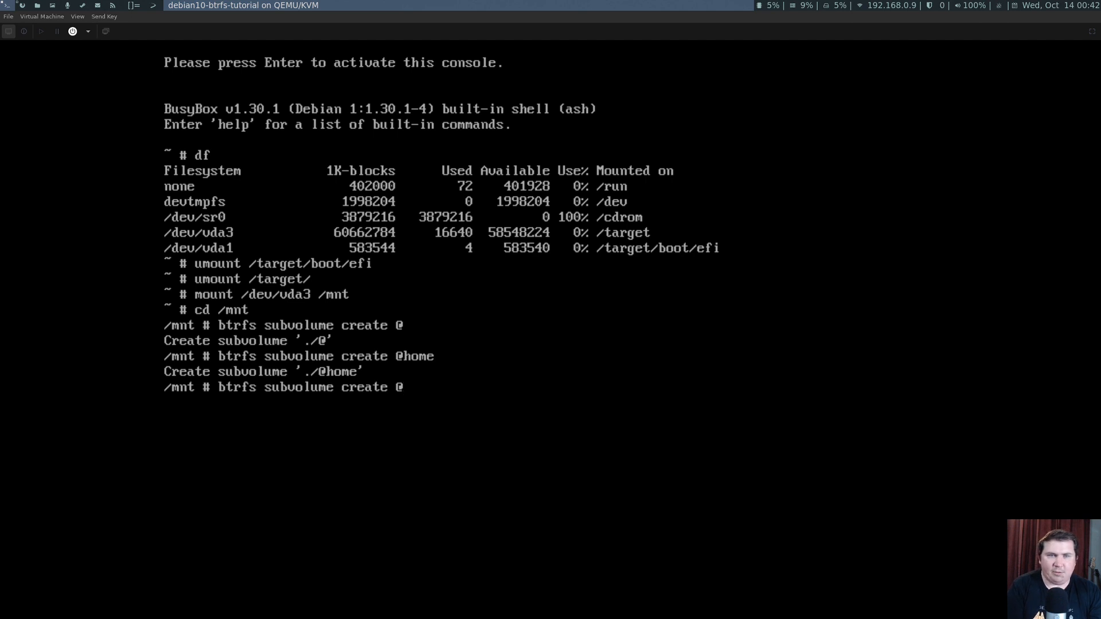
text(snapshots)
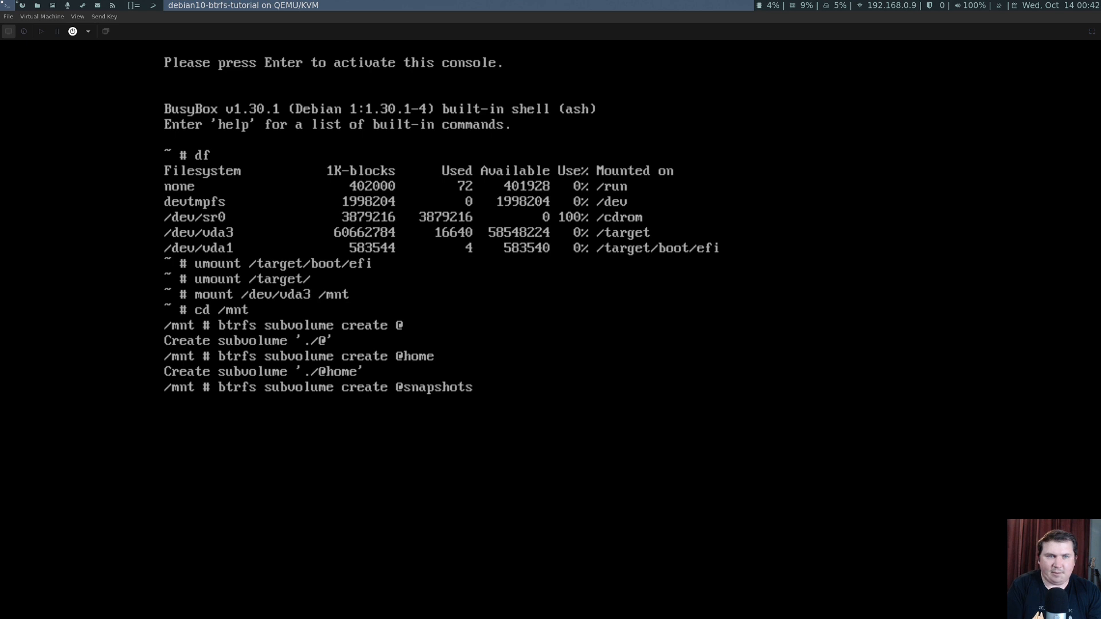
key(Return)
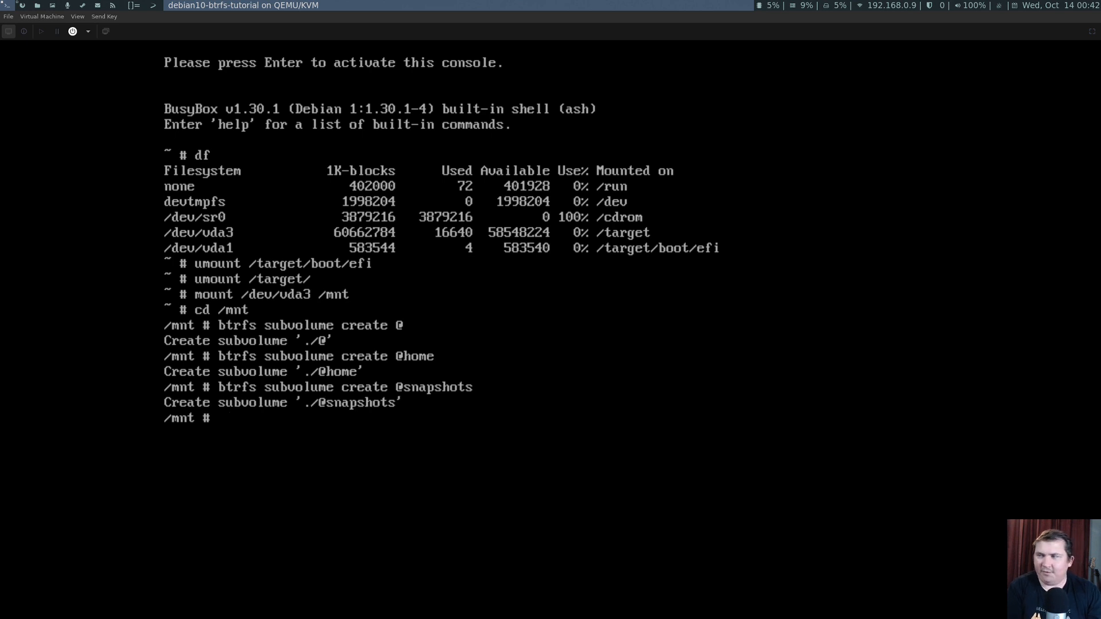
Step: List the btrfs subvolumes of the current directory to check their IDs and paths
text(b)
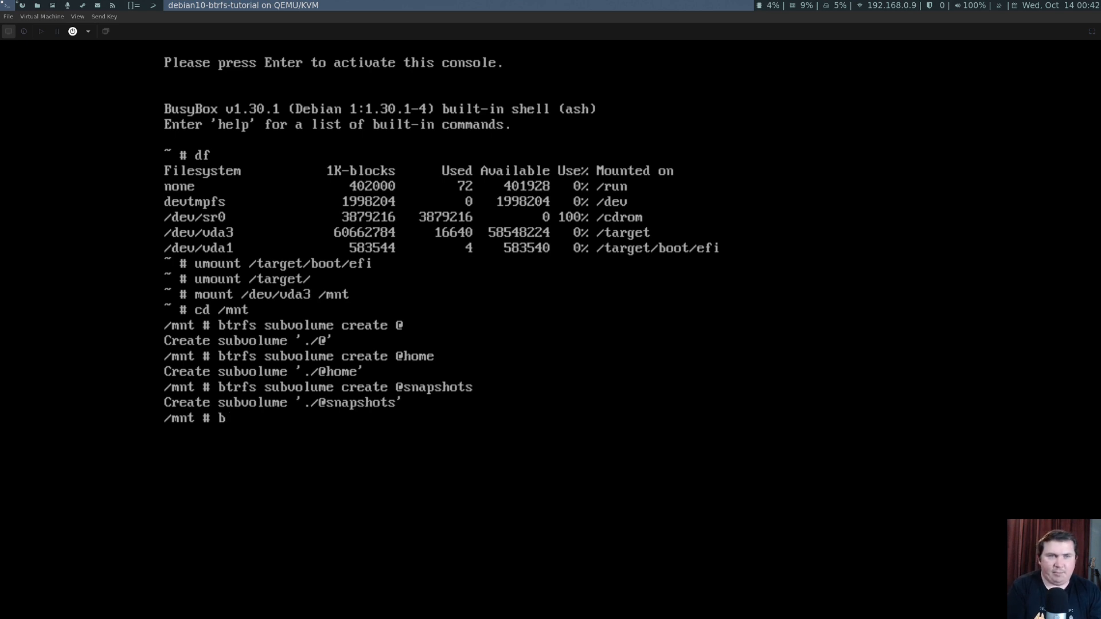
text(trfs subvolume list)
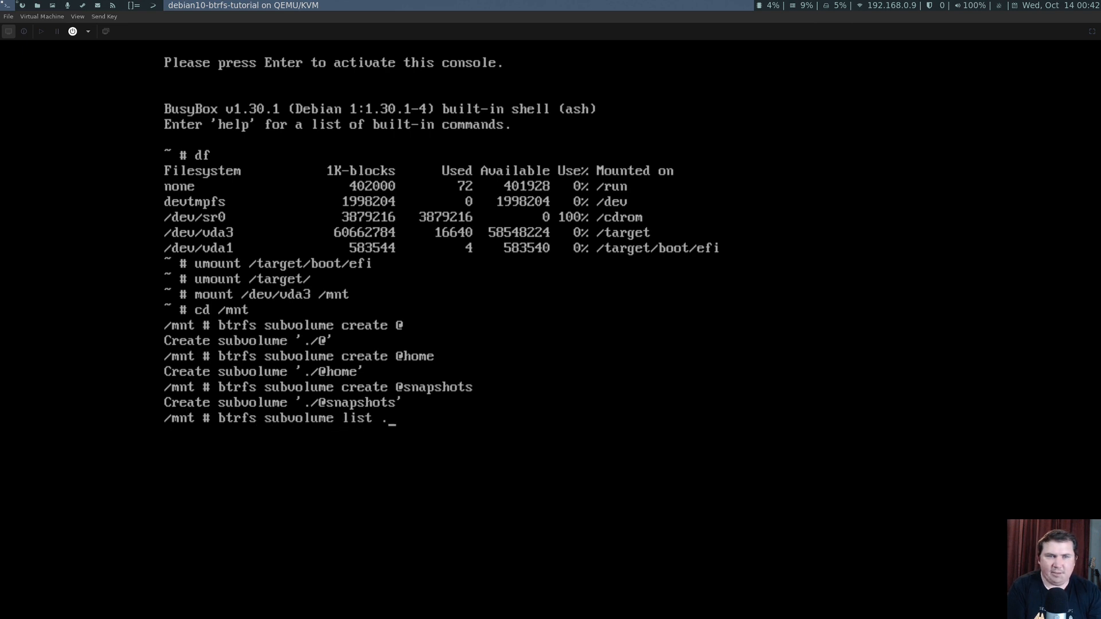
text( .)
key(Return)
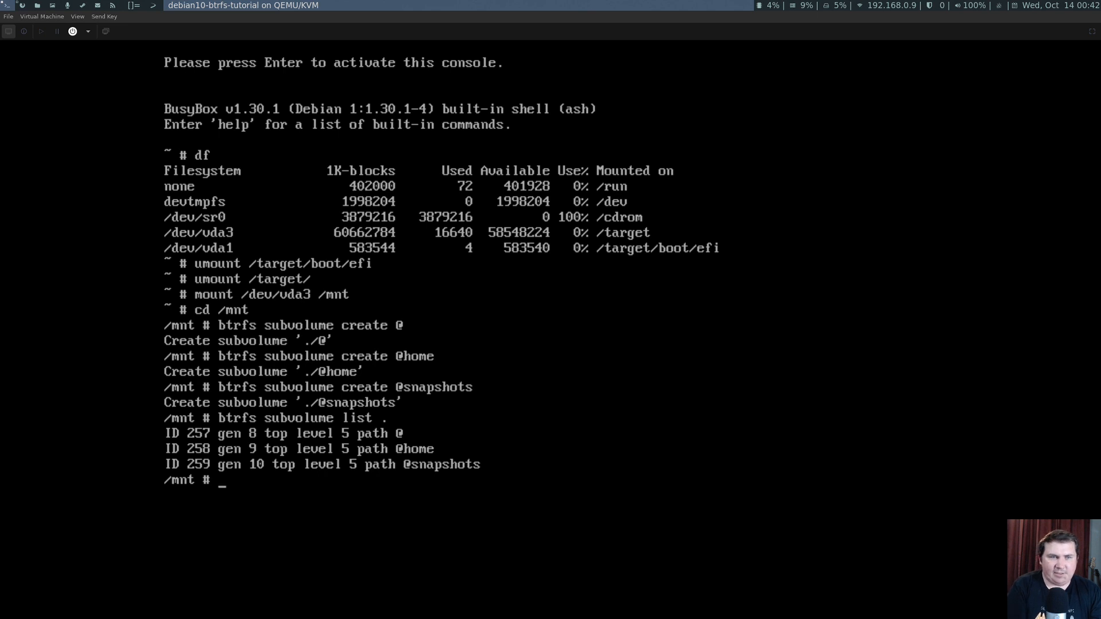
Step: Mount the root subvolume from /dev/vda3 on /target with the options rw,noatime,compress=lzo,space_cache,subvolid=257,subvol=@
text(mount -o)
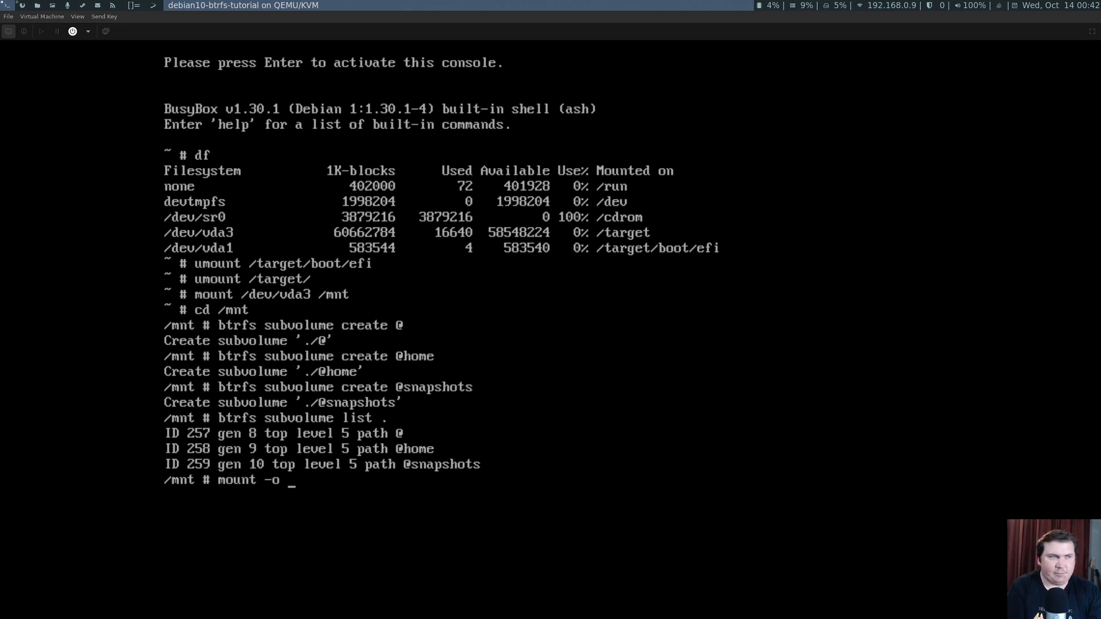
text( rw,noa)
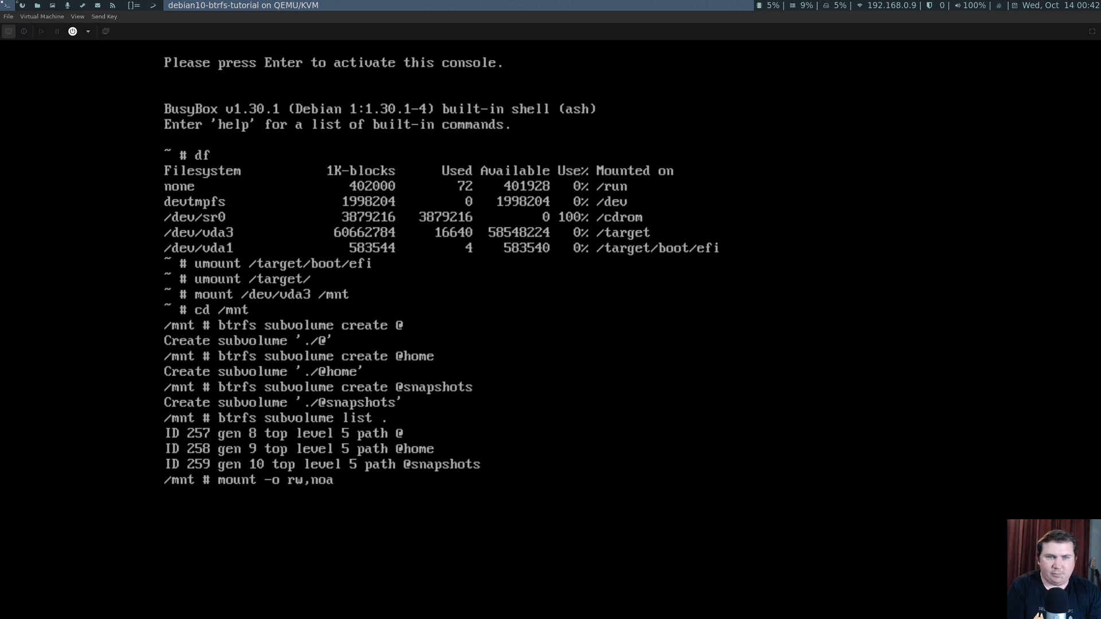
text(time,compress=lzo,space)
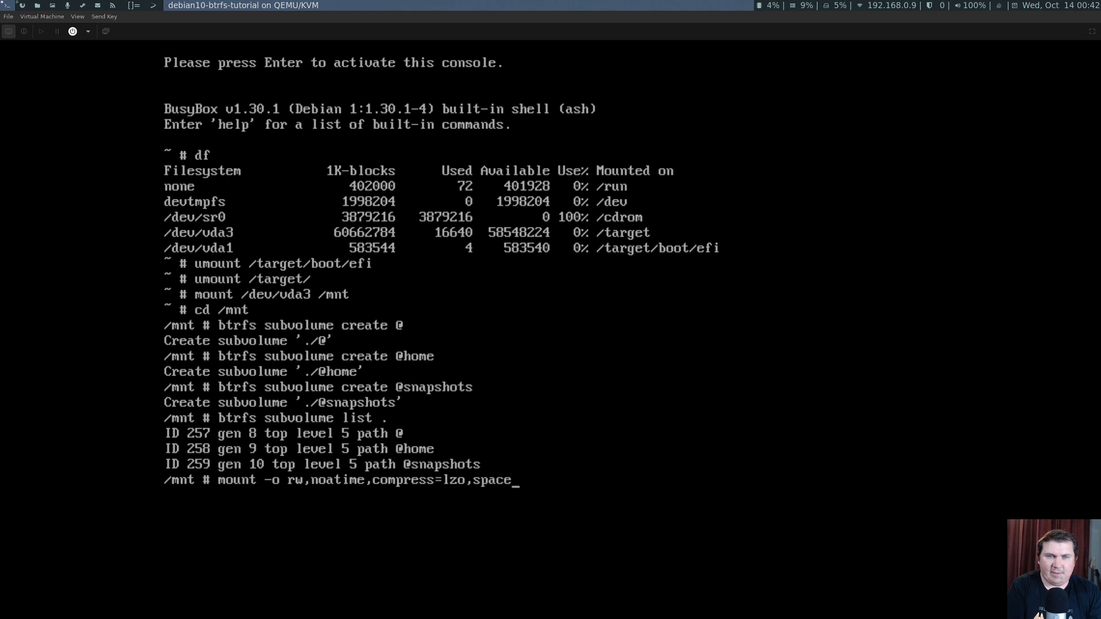
text(_cache,subvolid)
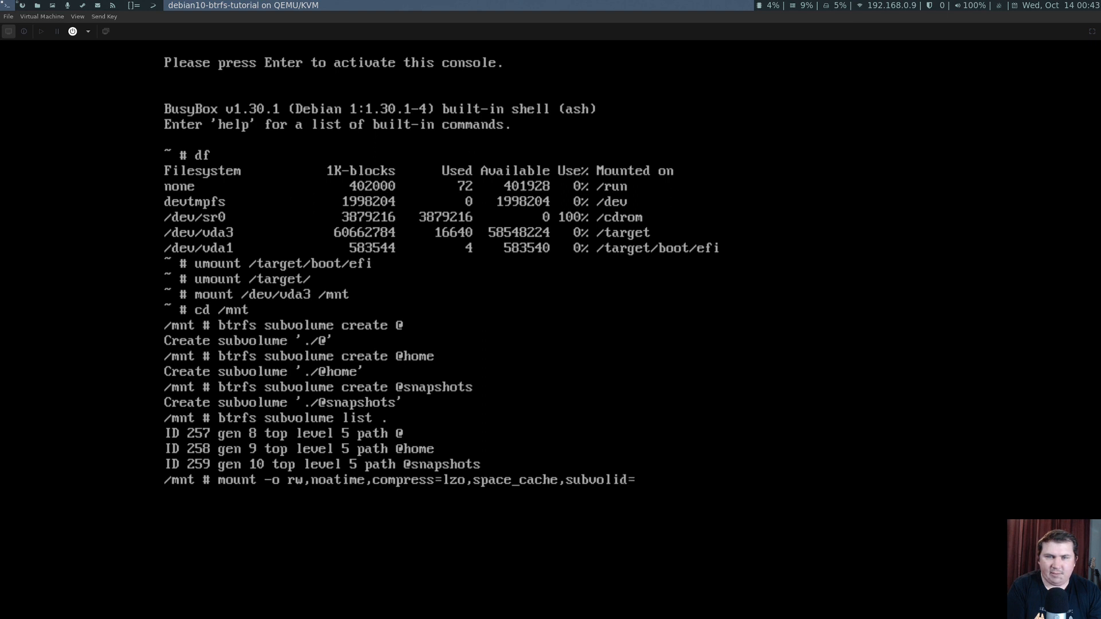
text(=257)
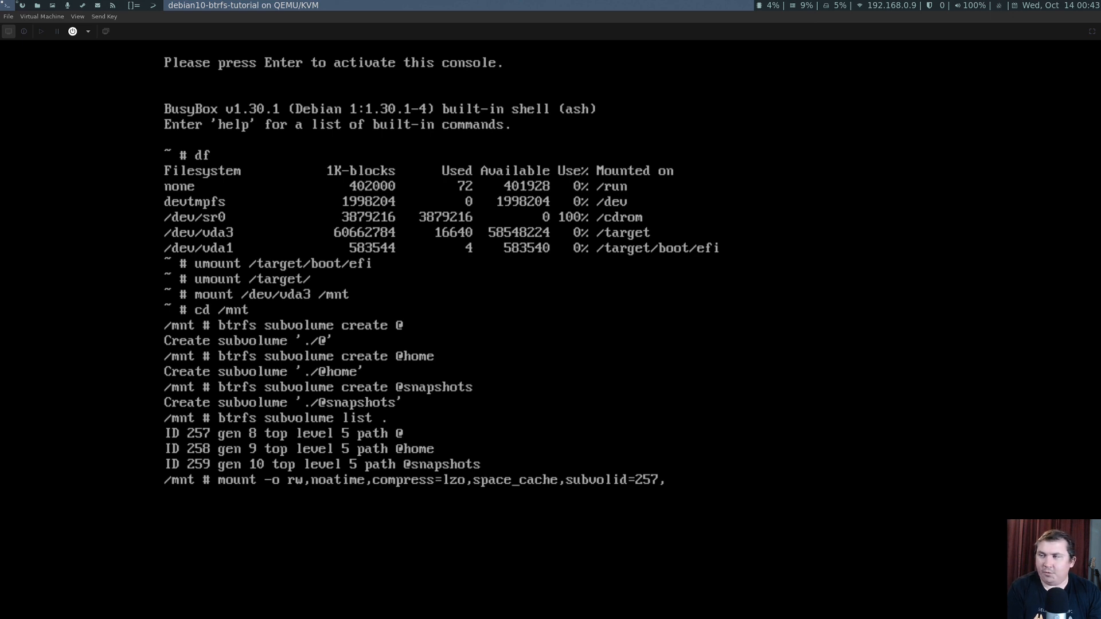
text(,suvol)
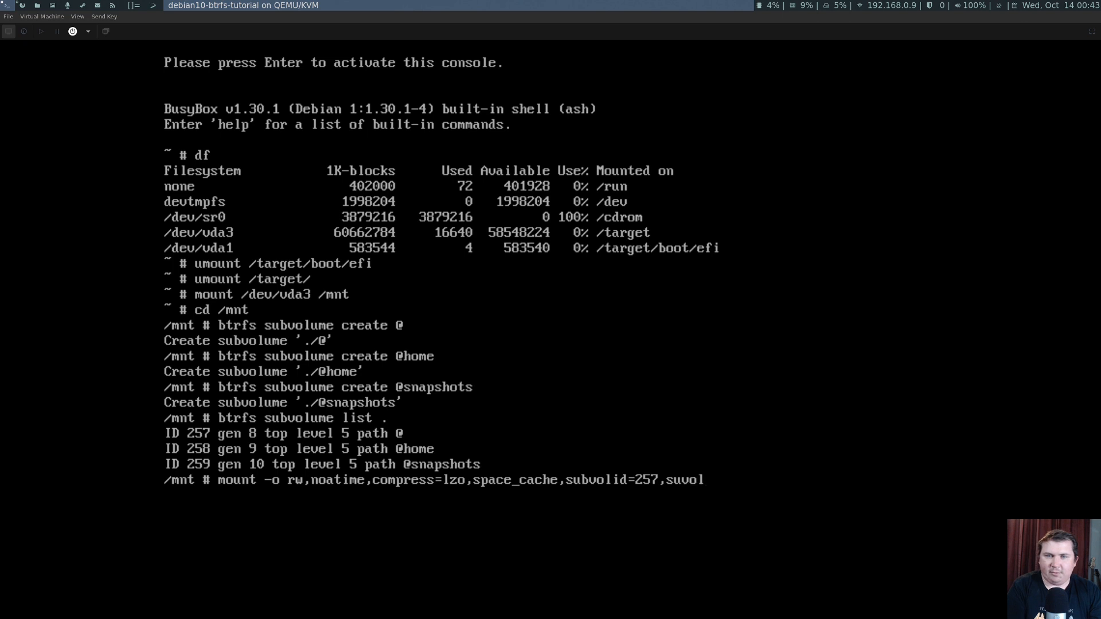
key(BackSpace)
key(BackSpace)
key(BackSpace)
text(bvol=)
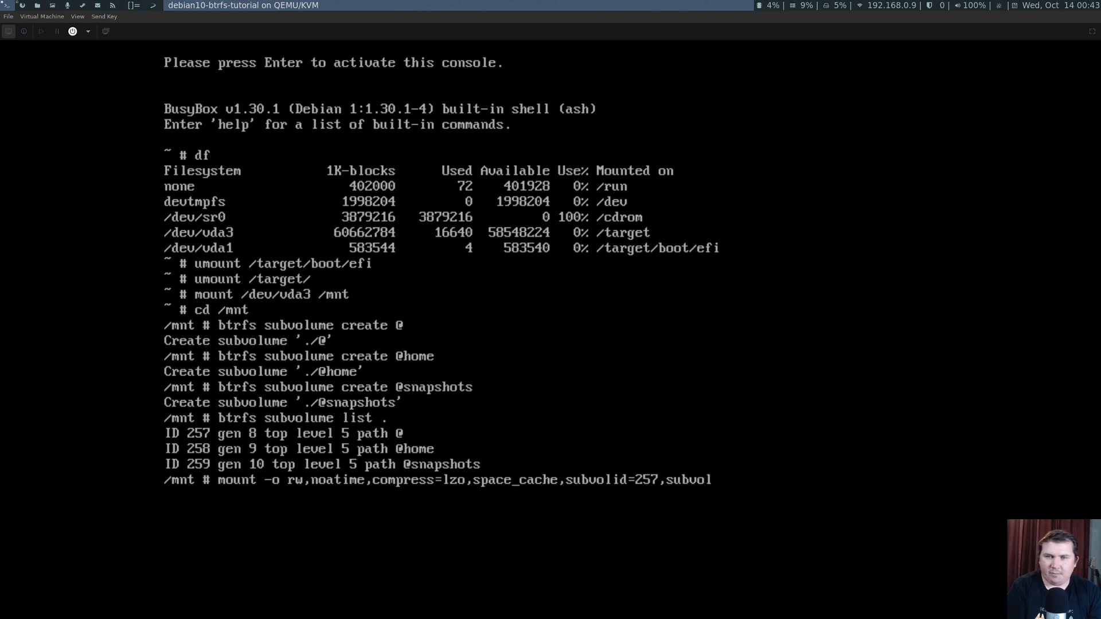
text(@)
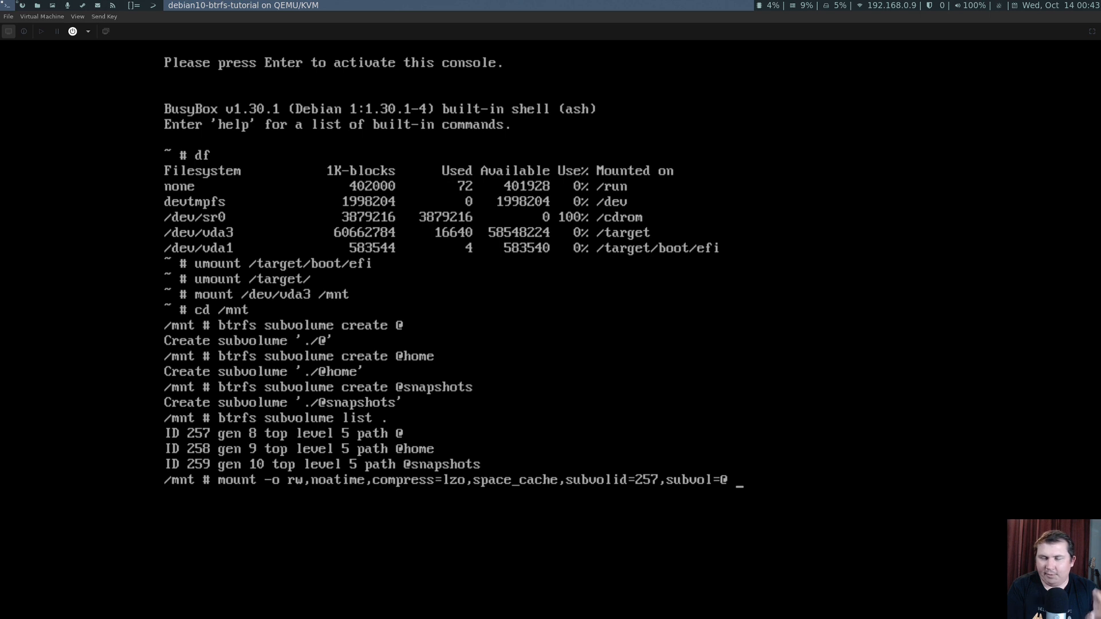
text(/)
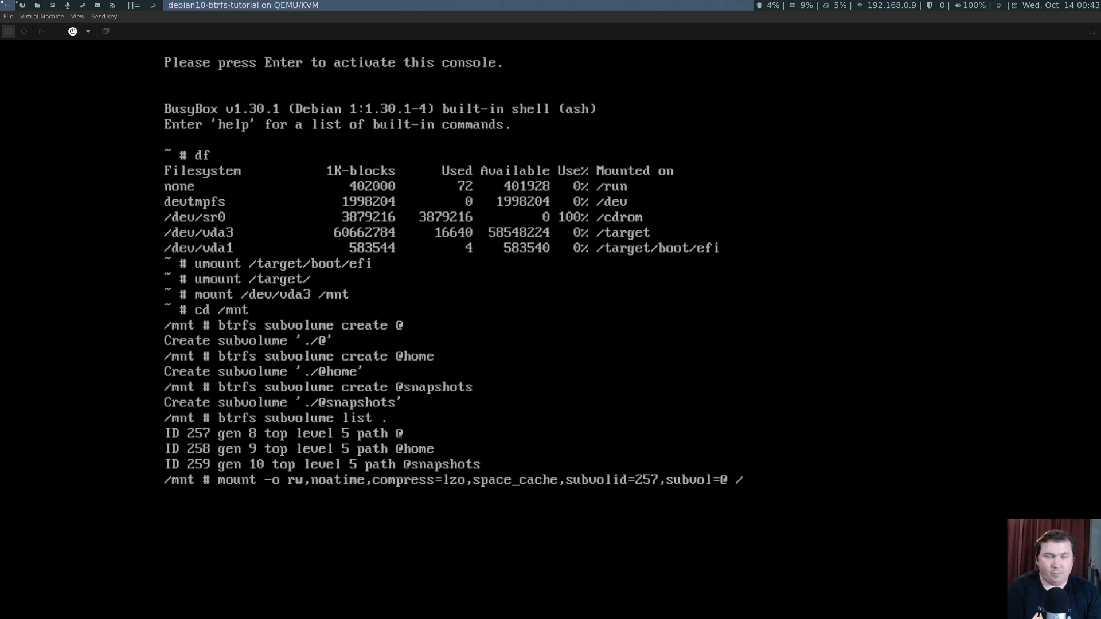
text(dev/)
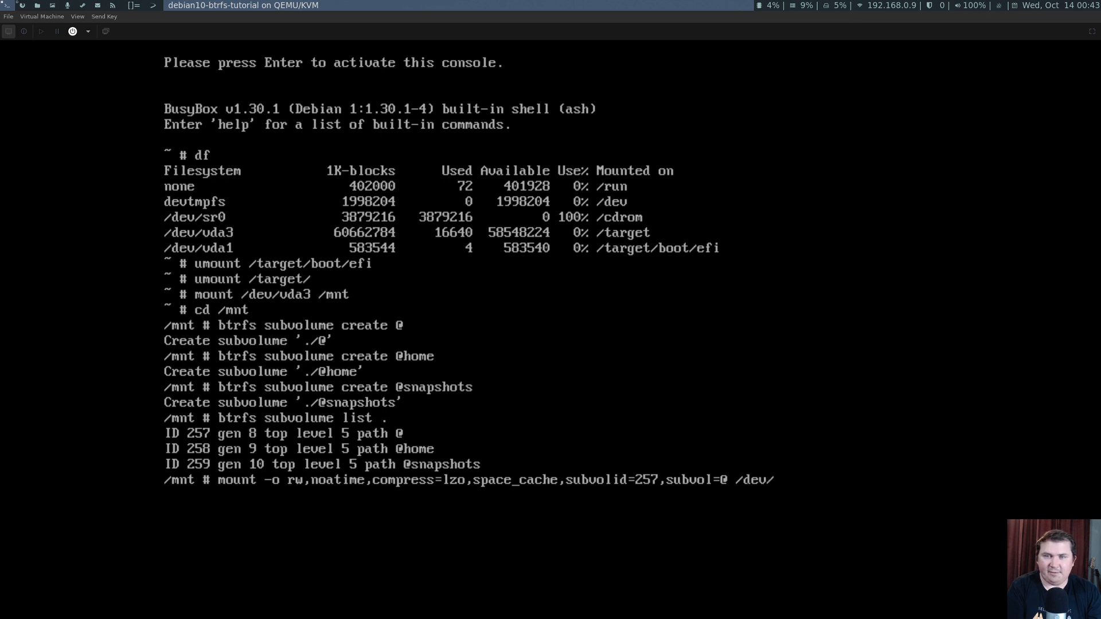
text(vda3 /target)
key(Return)
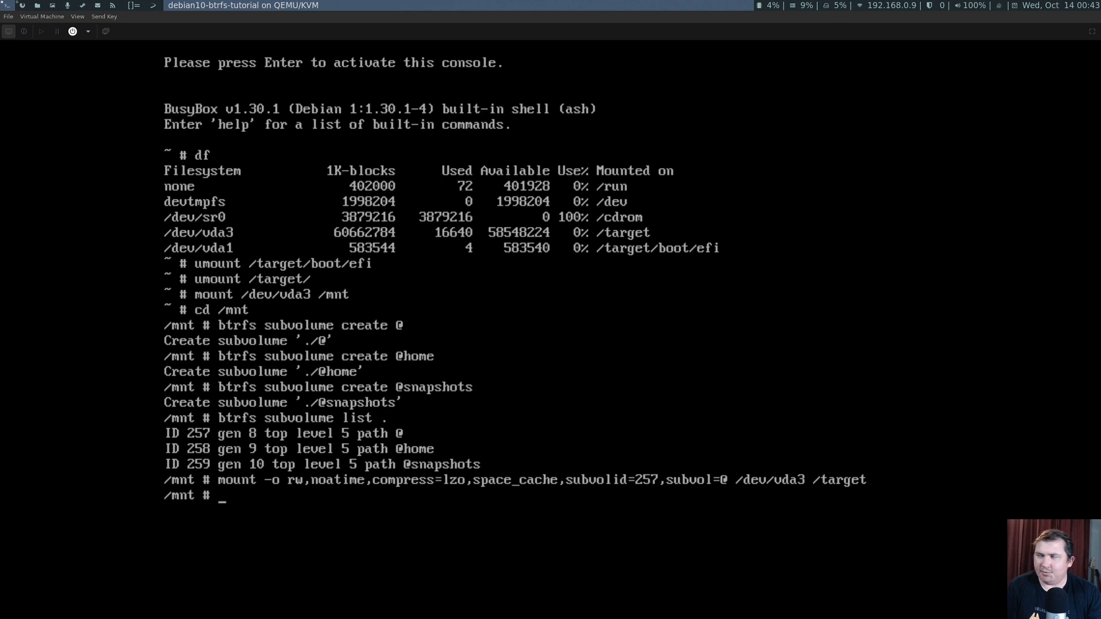
Step: Create the directory /target/home with mkdir -p as the mount point for the home subvolume
text(mk)
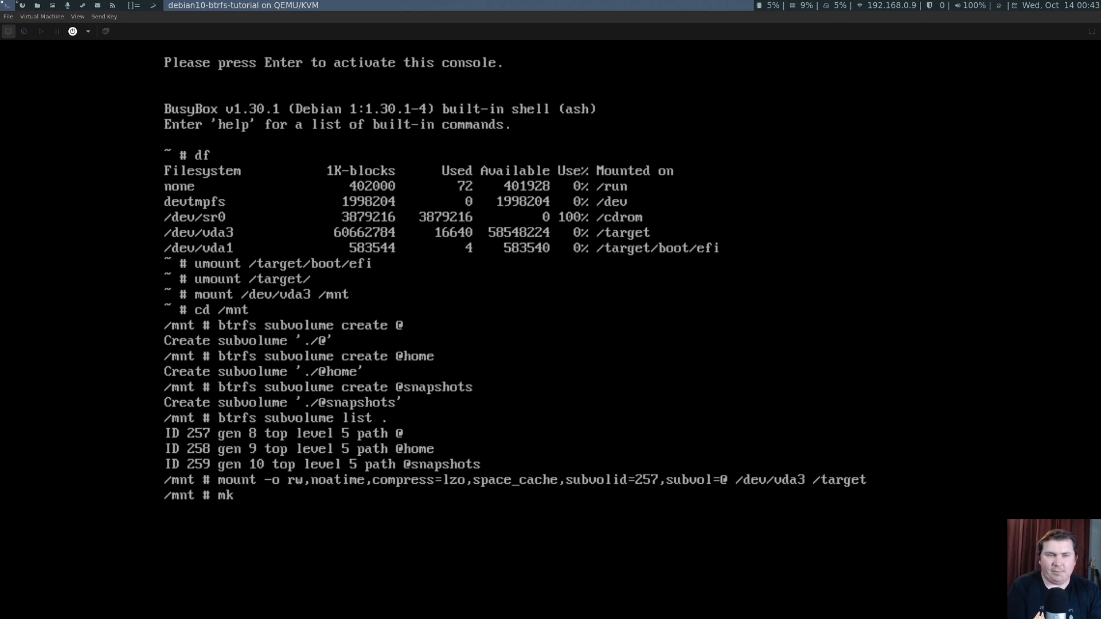
text(dir -p /t)
text(et/)
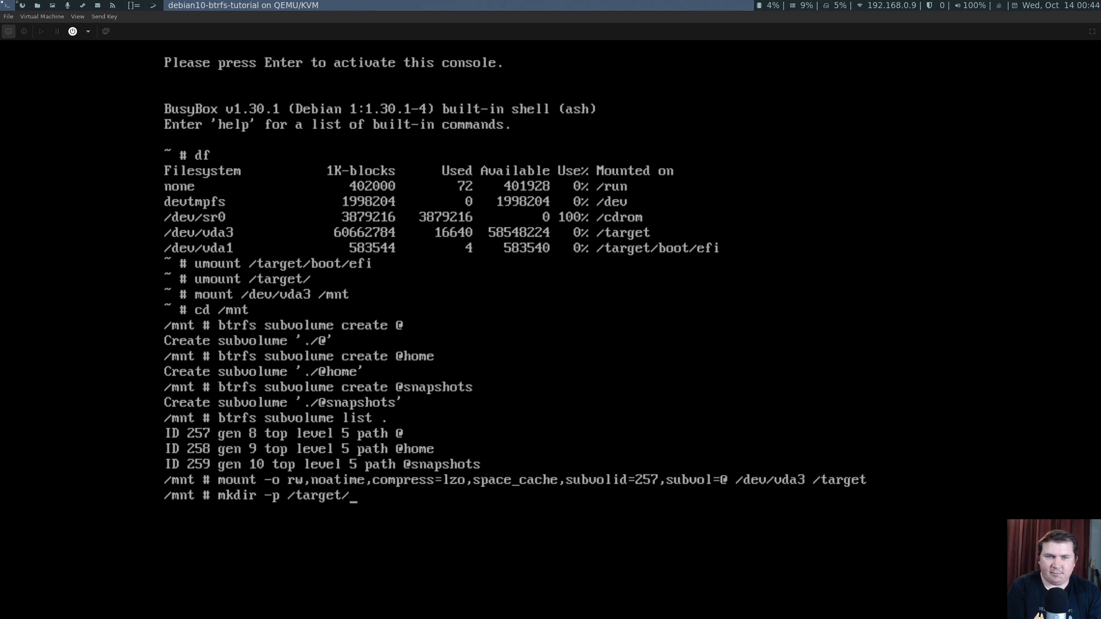
text(home)
key(Return)
Step: Create the directory /target/.snapshots by editing the previous mkdir -p command
key(Up)
key(BackSpace)
key(BackSpace)
key(BackSpace)
key(BackSpace)
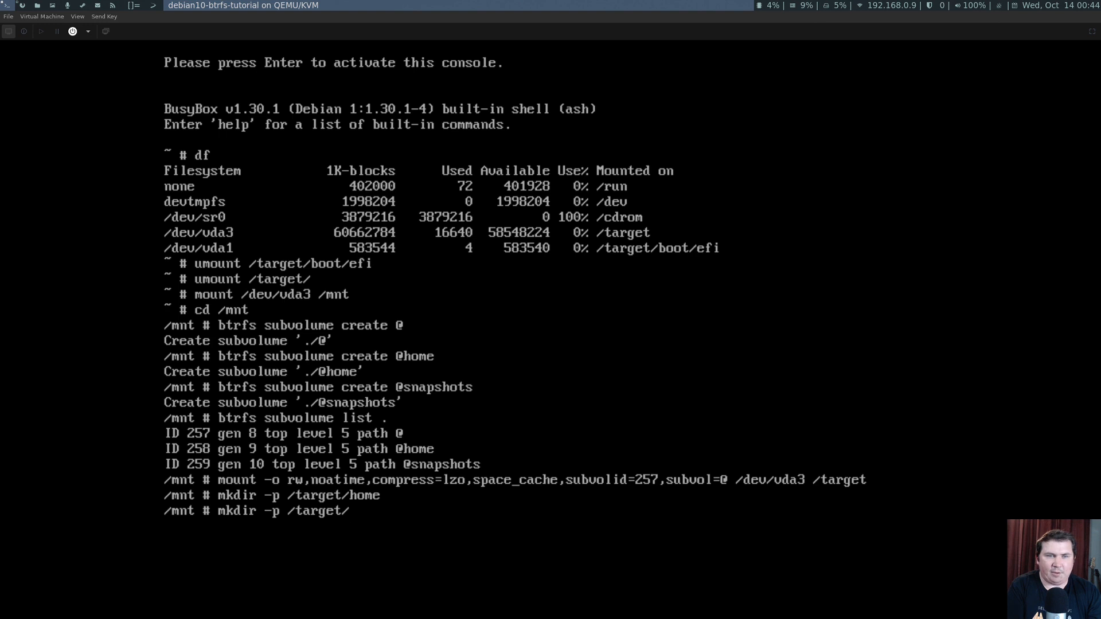
text(.snapshots)
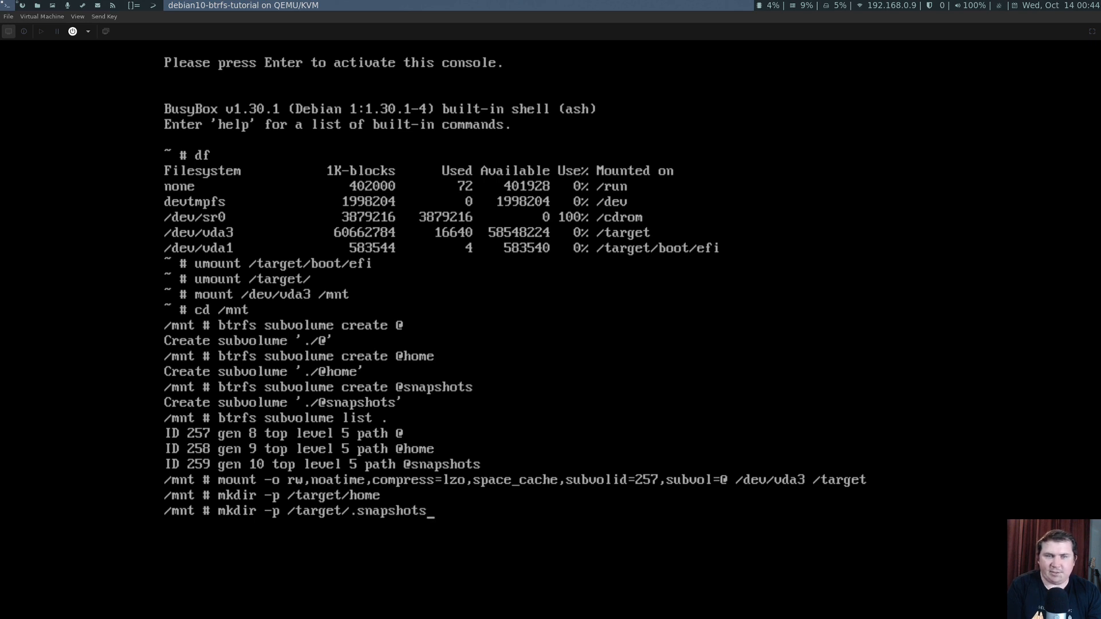
key(Return)
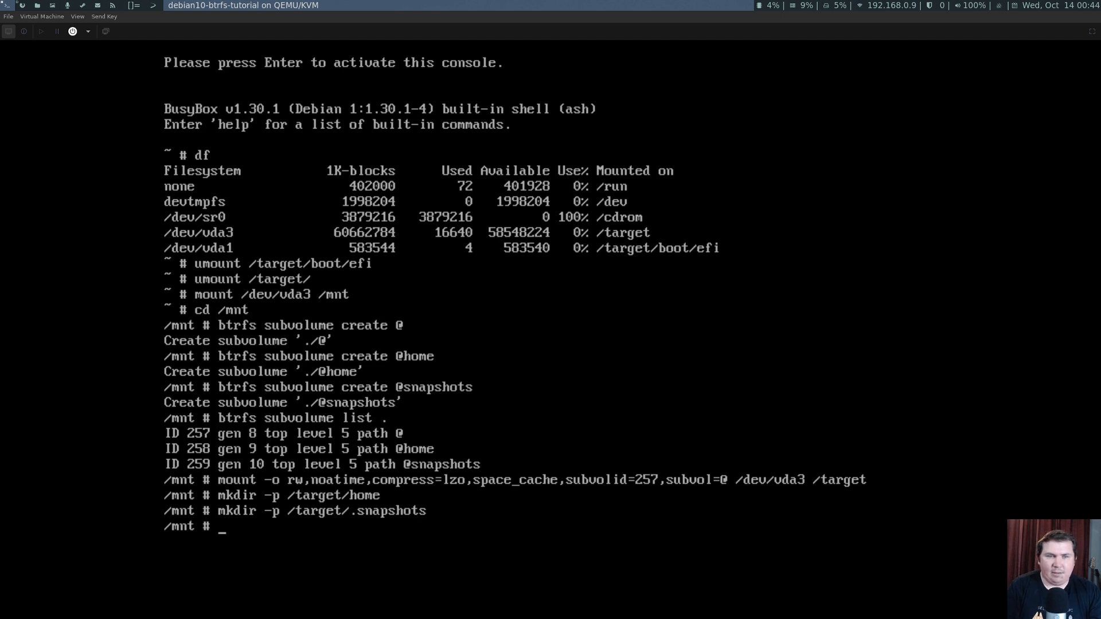
key(Up)
key(Up)
key(Up)
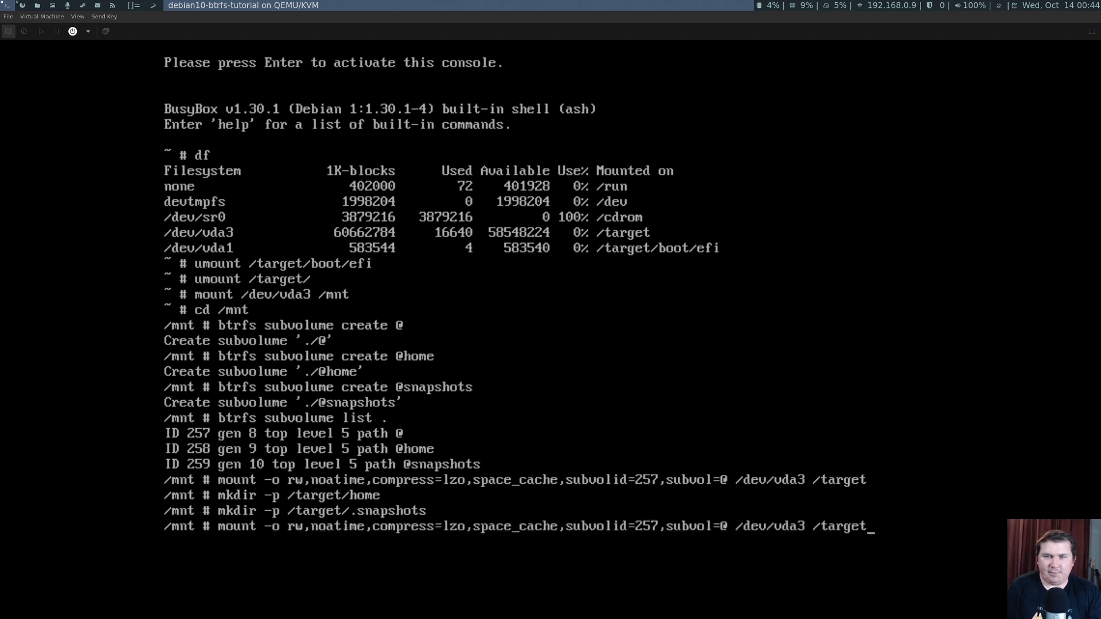
key(Left)
key(Left)
key(Left)
key(Left)
key(Left)
key(Left)
key(Left)
key(Left)
key(Left)
key(Left)
key(Left)
key(Left)
key(Left)
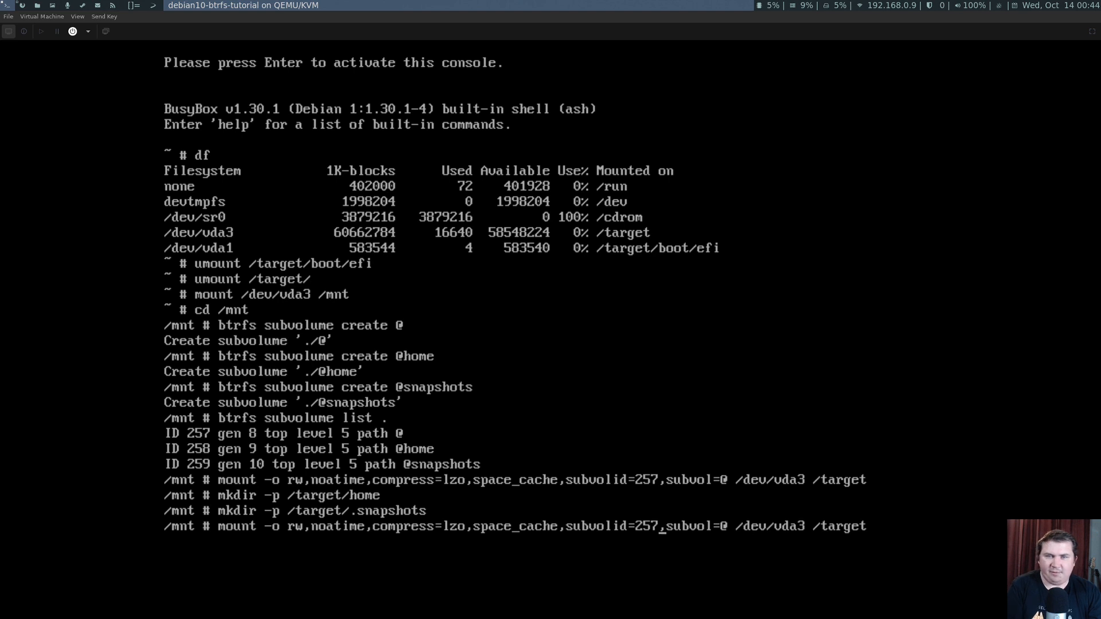
key(BackSpace)
text(8)
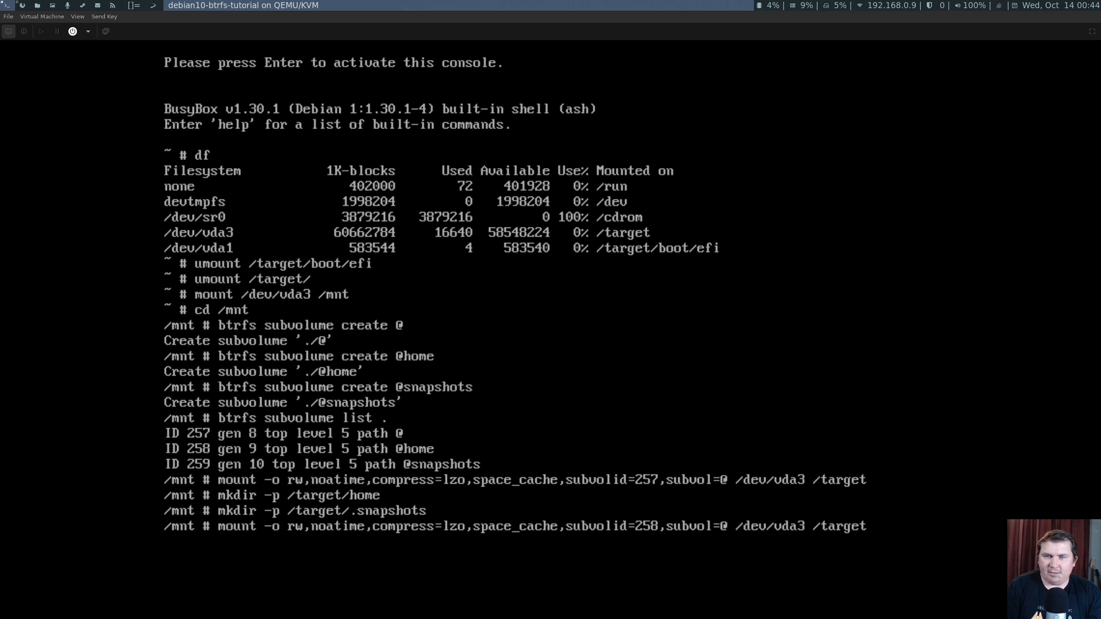
text(home)
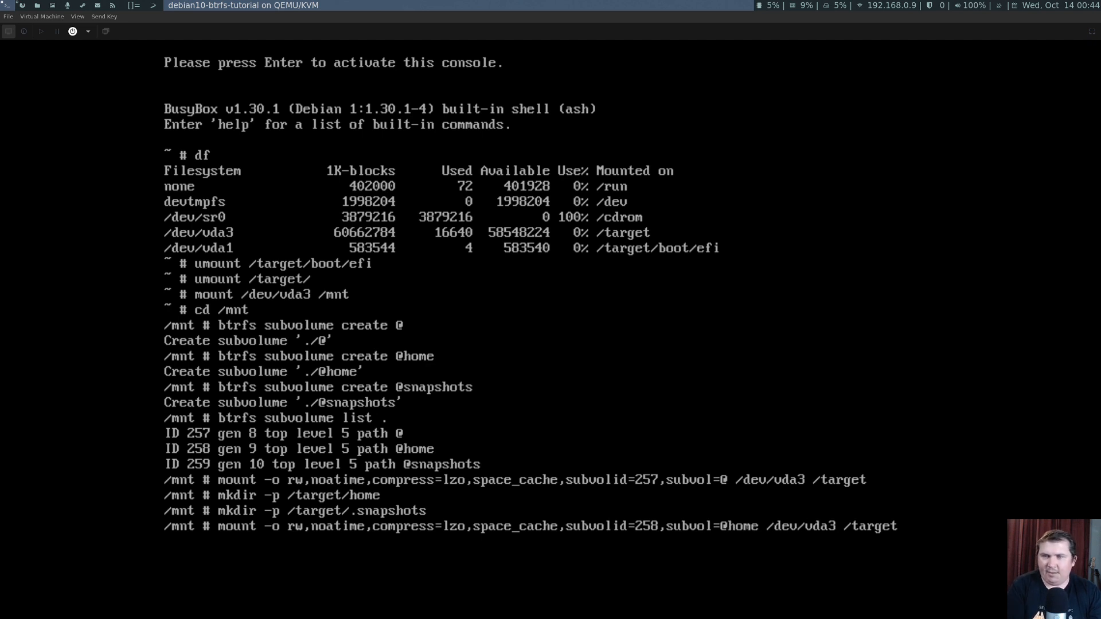
text(/)
text(home)
key(Return)
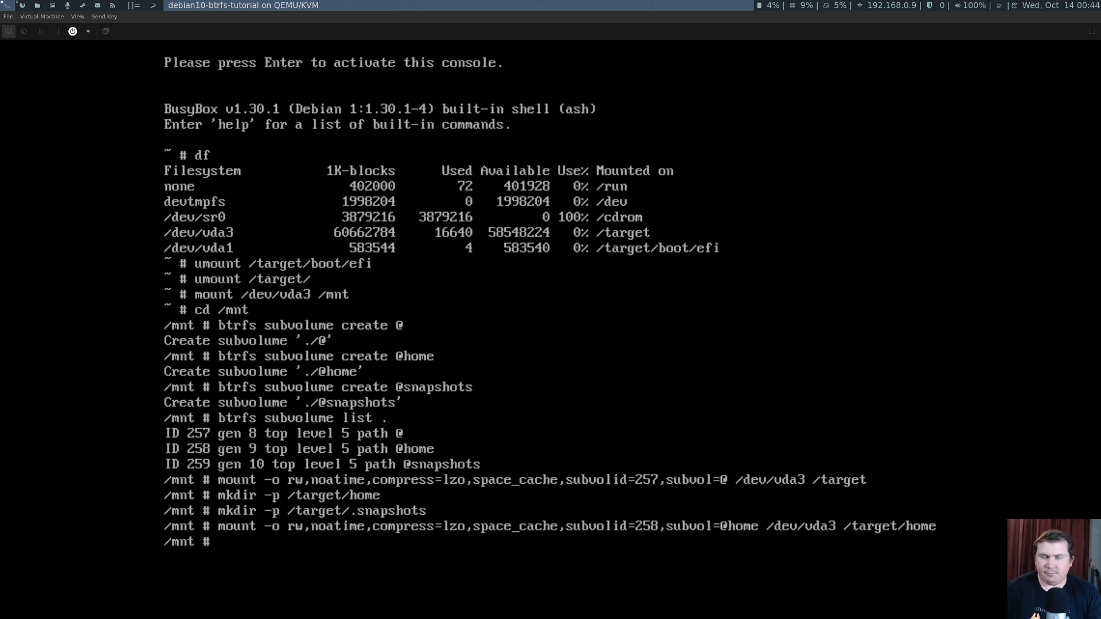
key(Up)
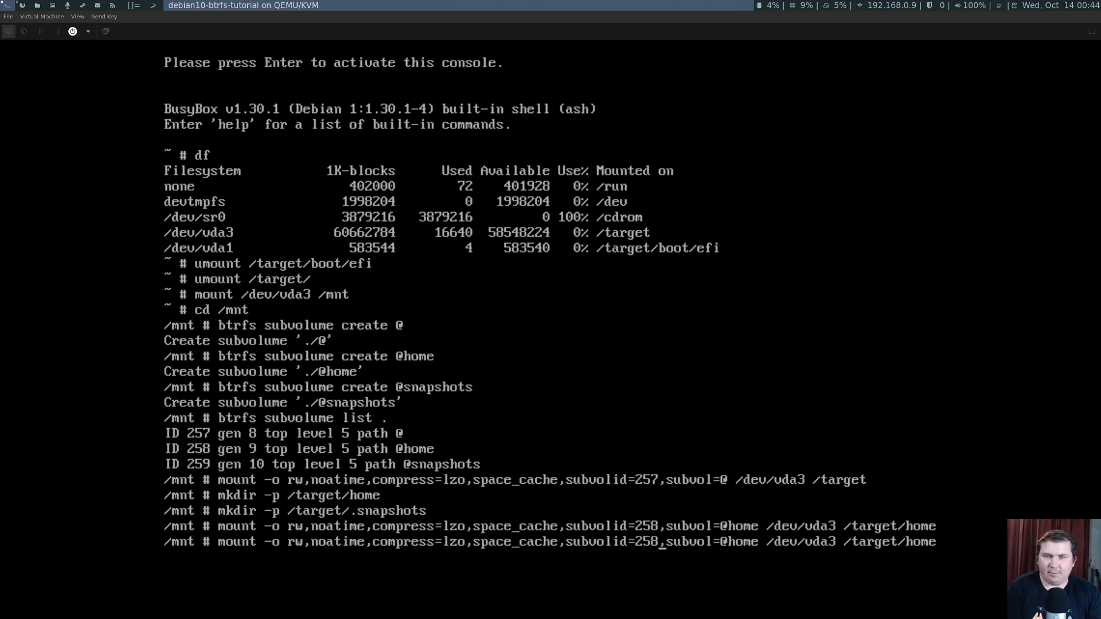
key(BackSpace)
text(9)
key(BackSpace)
key(BackSpace)
key(BackSpace)
key(BackSpace)
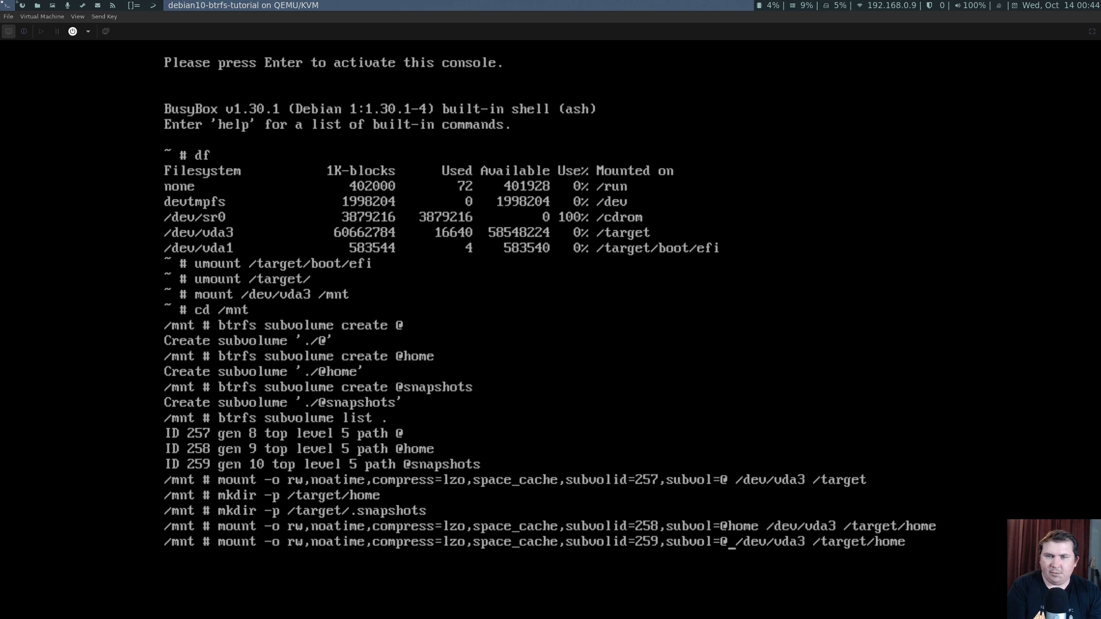
text(snapshots)
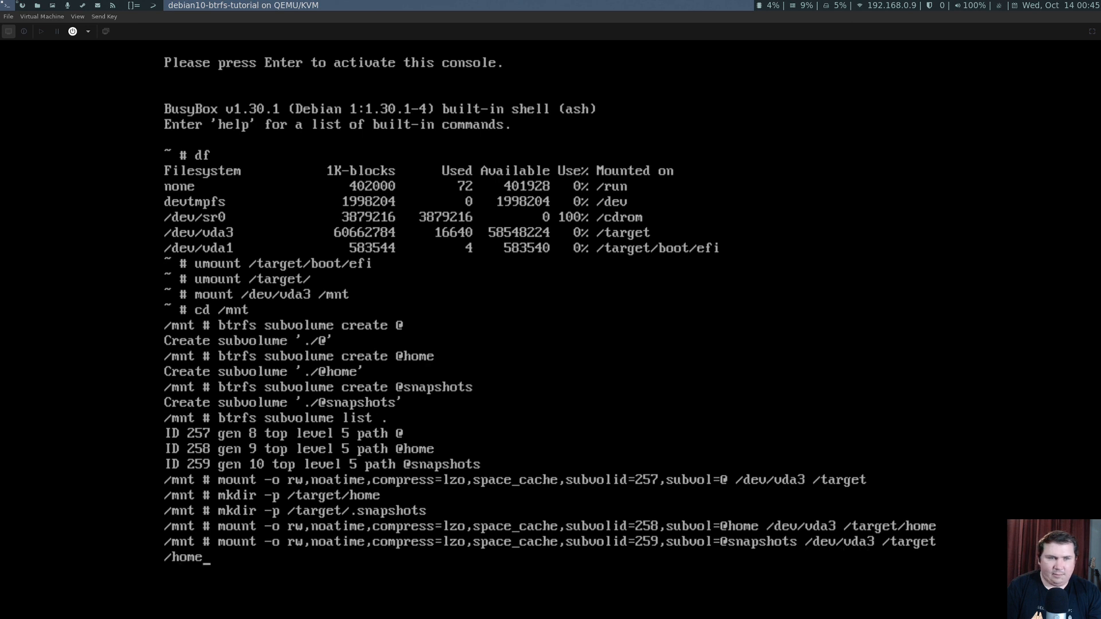
key(BackSpace)
key(BackSpace)
key(BackSpace)
key(BackSpace)
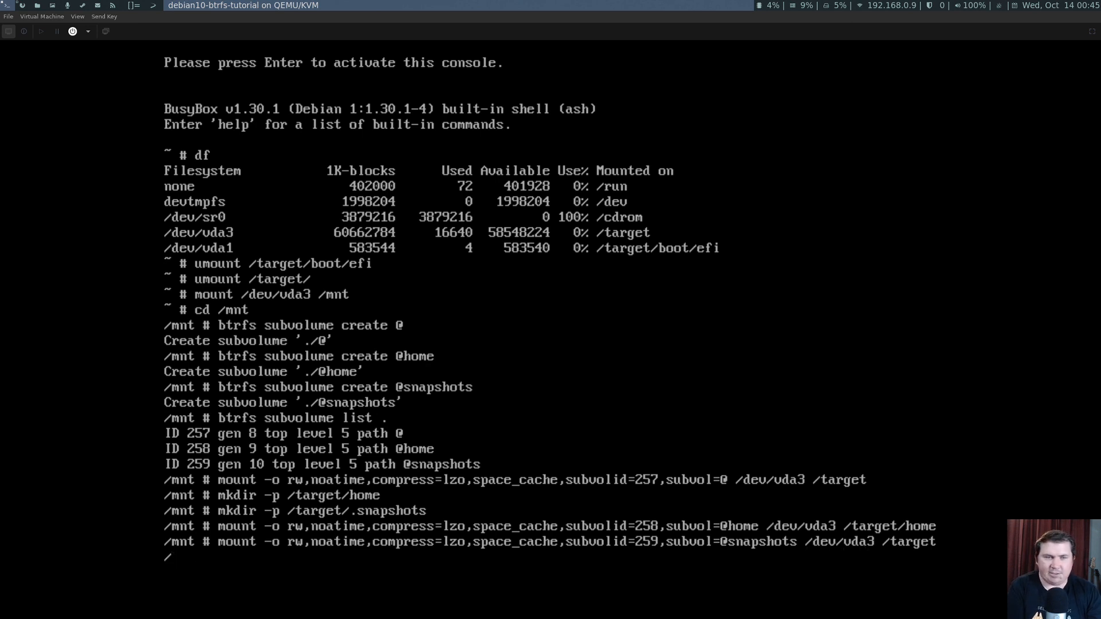
text(.snapshots)
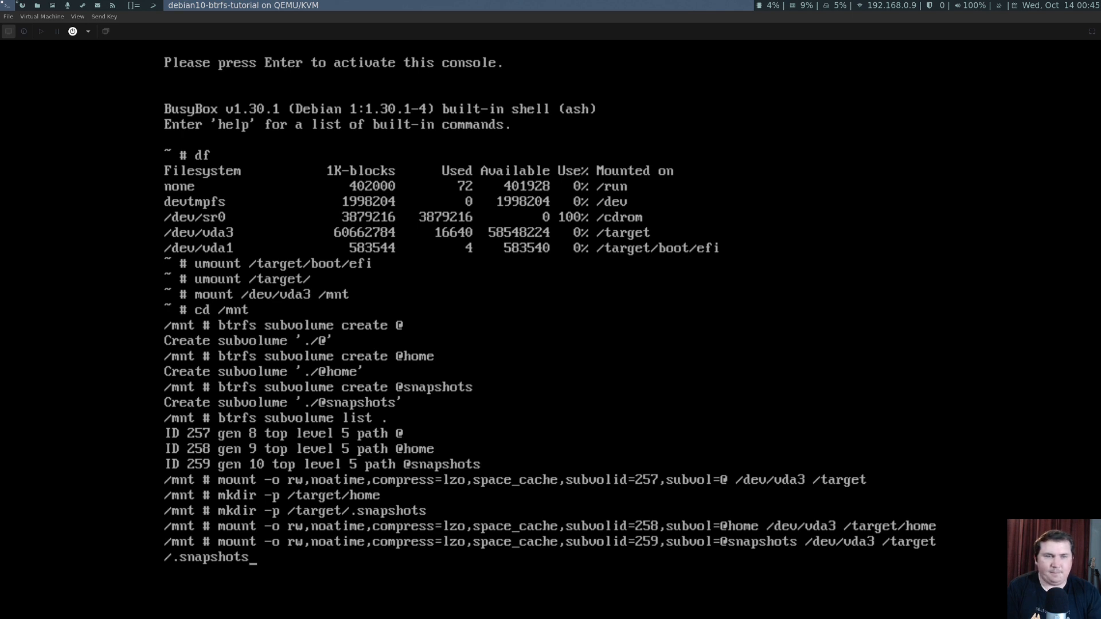
key(Return)
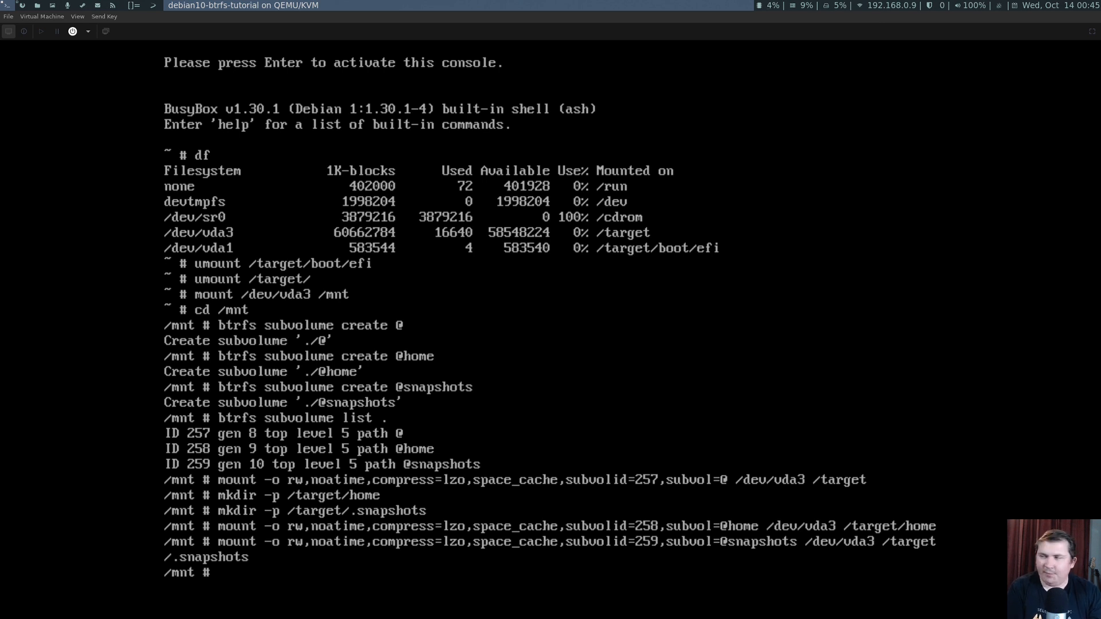
Step: List the contents of /mnt and move the etc directory into /target
text(ls)
key(Return)
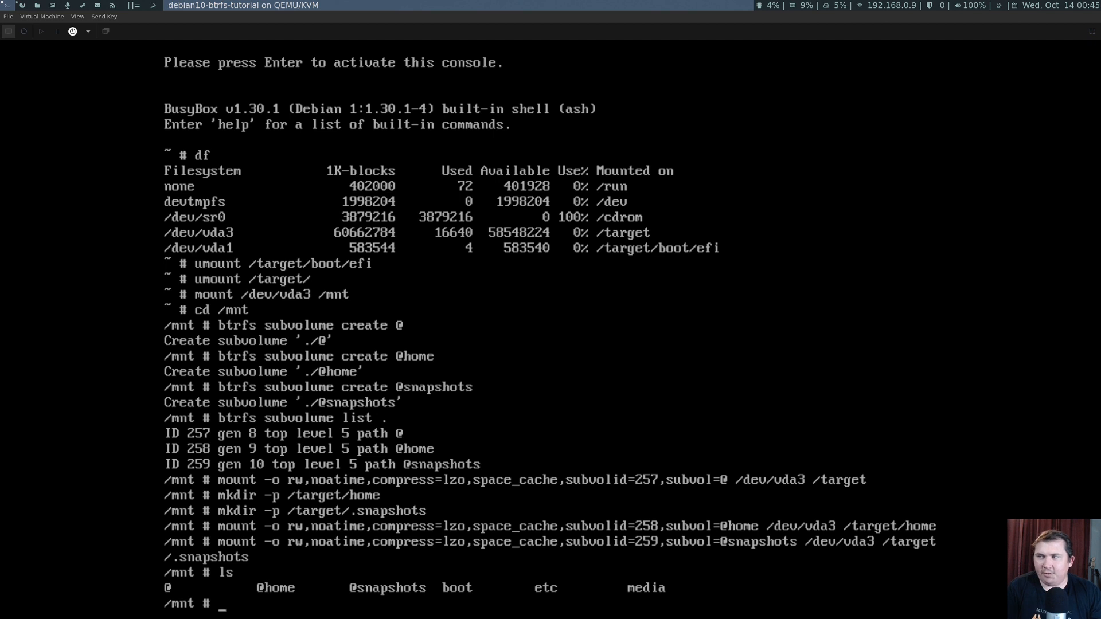
text(mv etc/)
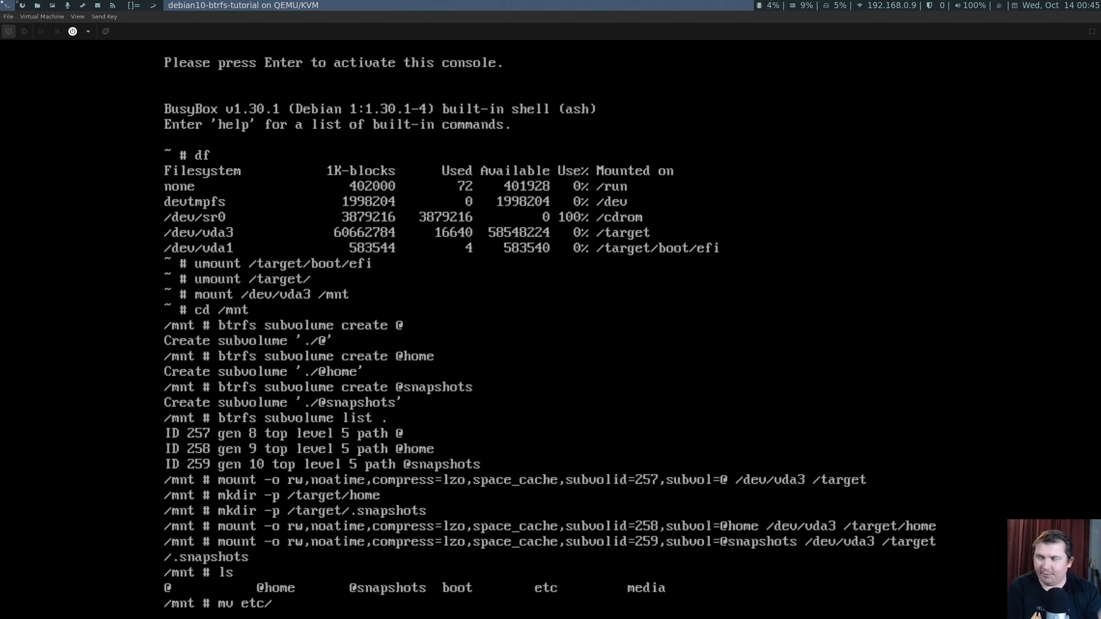
text(/target)
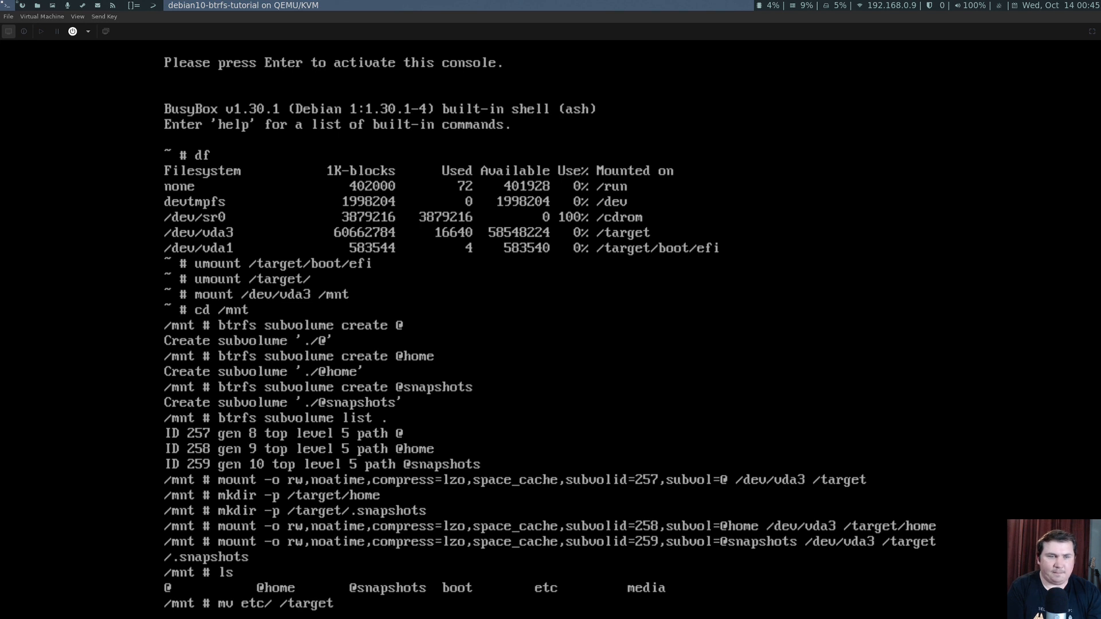
key(Return)
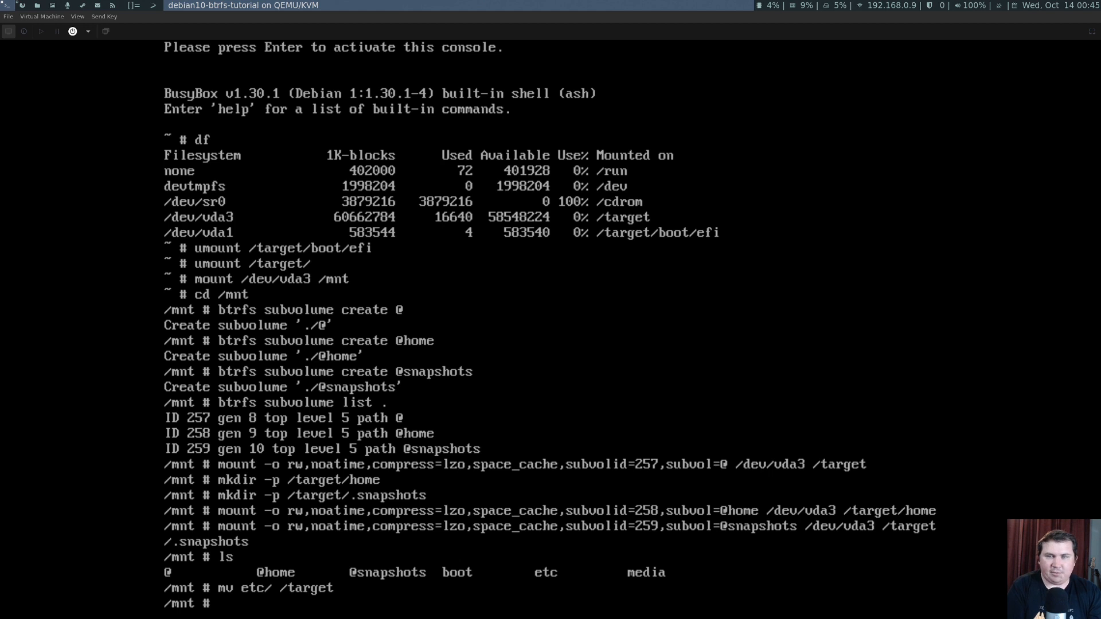
Step: Move the media directory from /mnt into /target
text(mv media/)
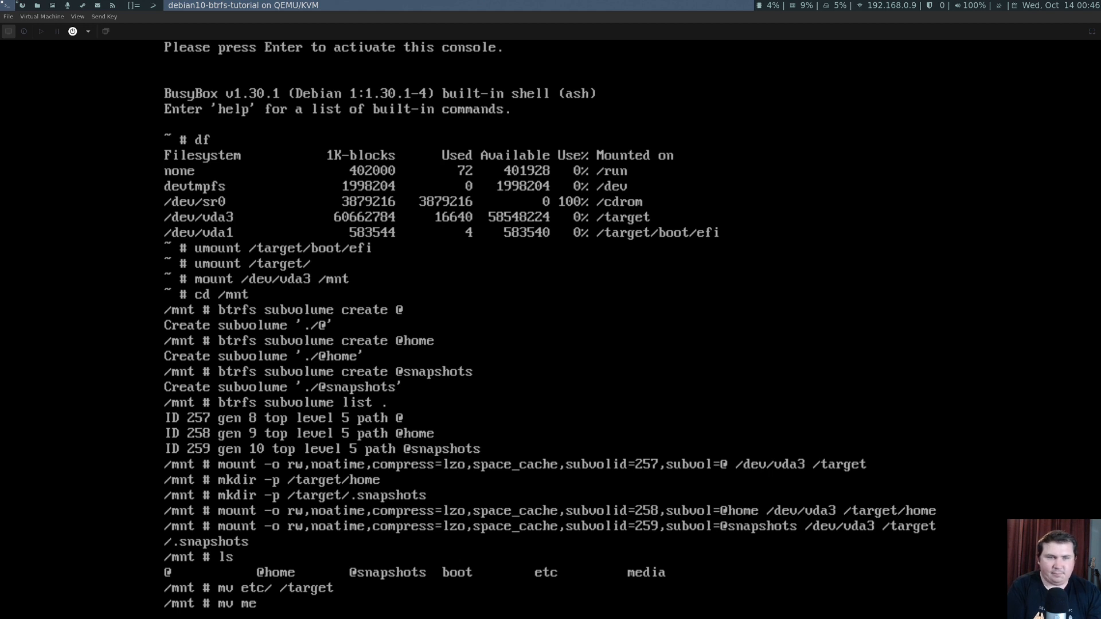
key(BackSpace)
key(BackSpace)
key(BackSpace)
key(Tab)
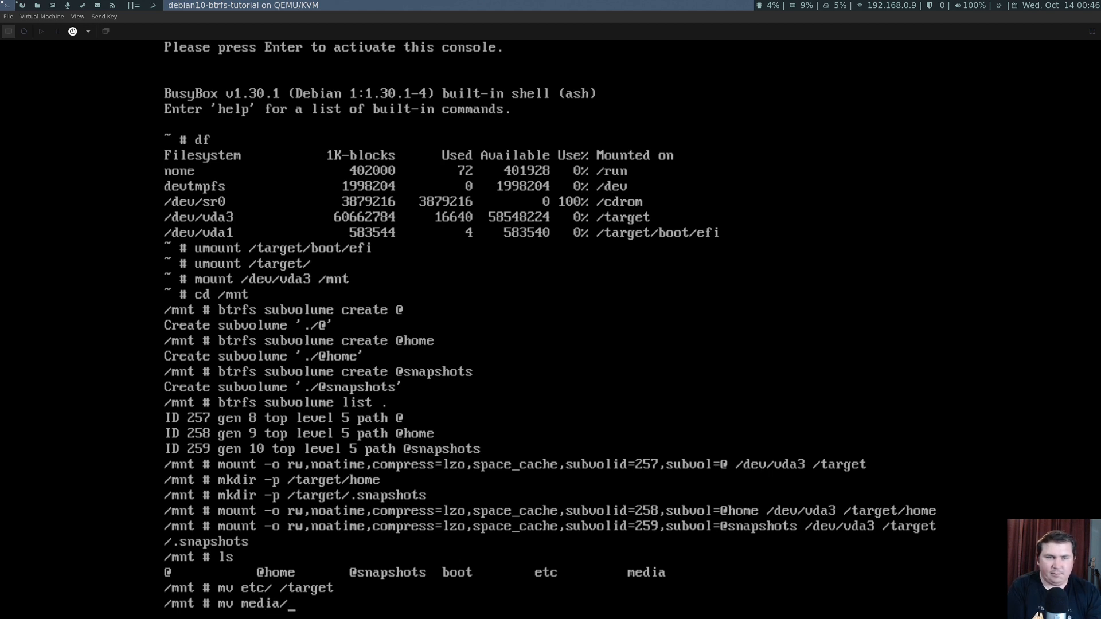
text(/target)
key(Return)
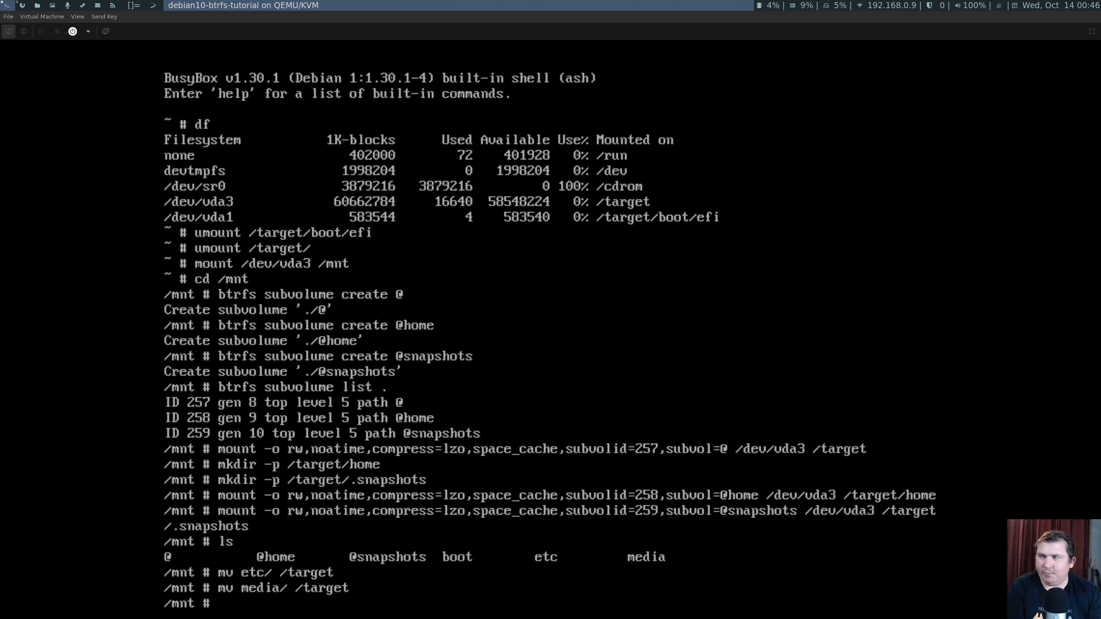
Step: Check the contents of /mnt/boot and its efi subdirectory, including hidden entries
text(cd boot)
key(Return)
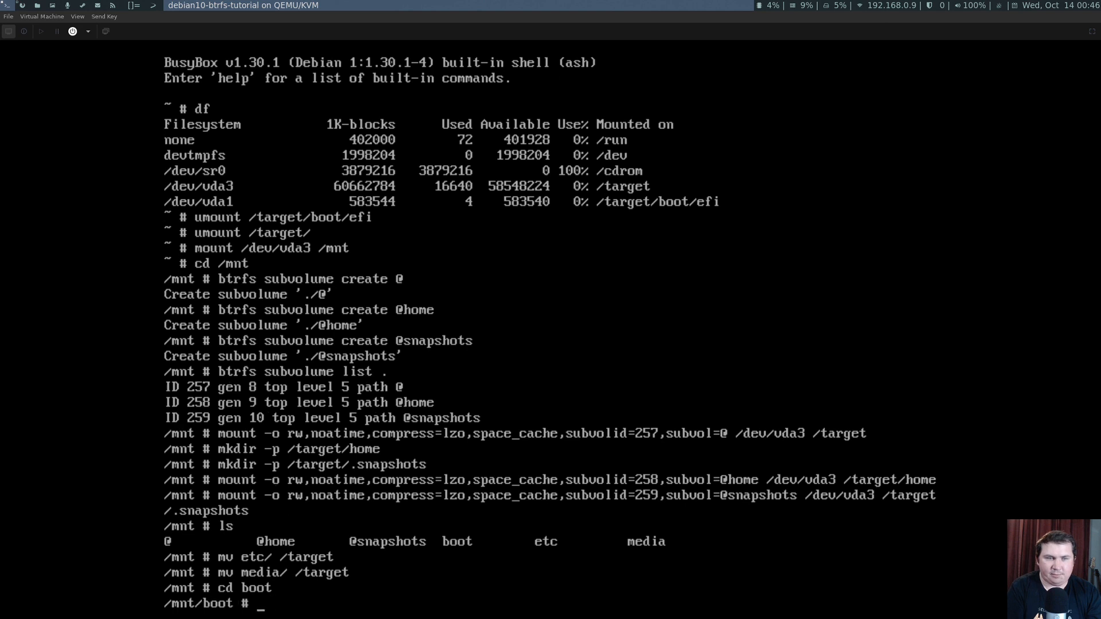
text(ls -)
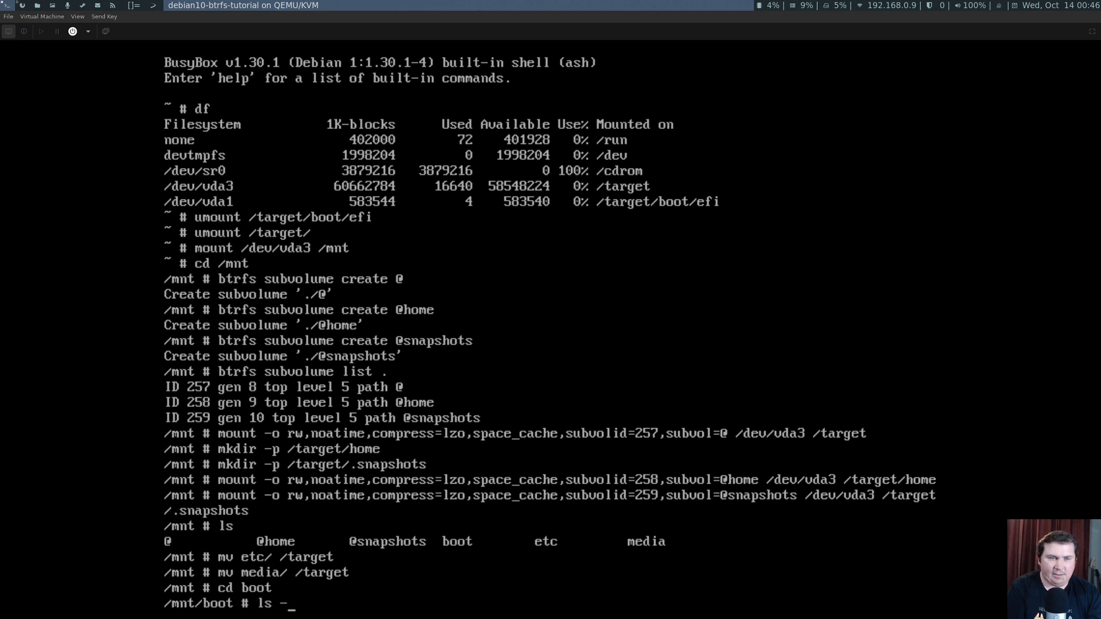
text(a)
key(Return)
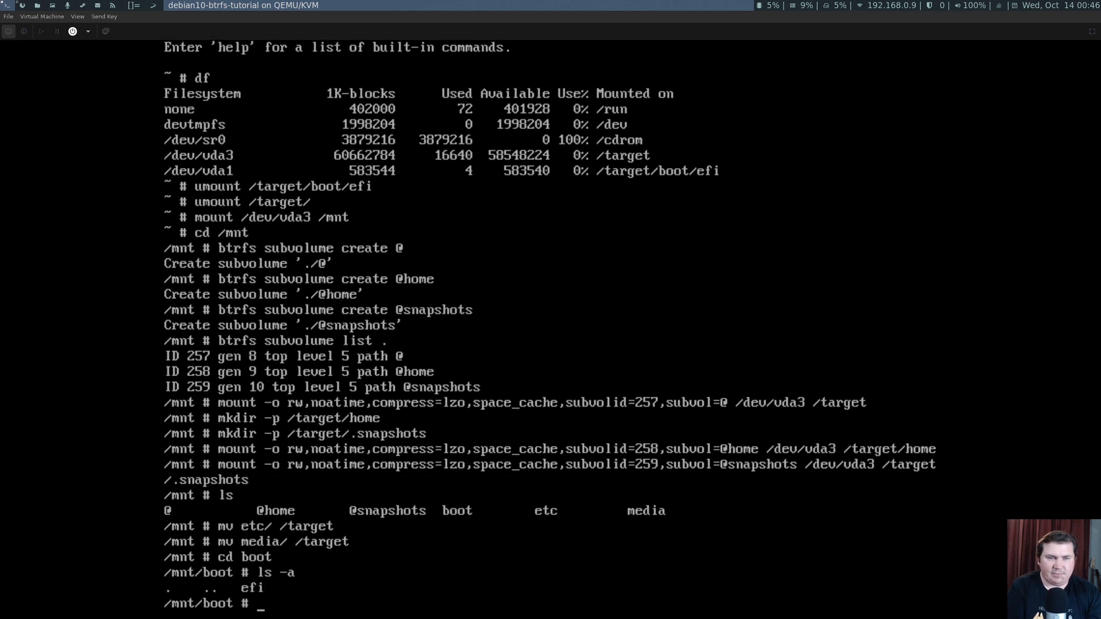
text(cd)
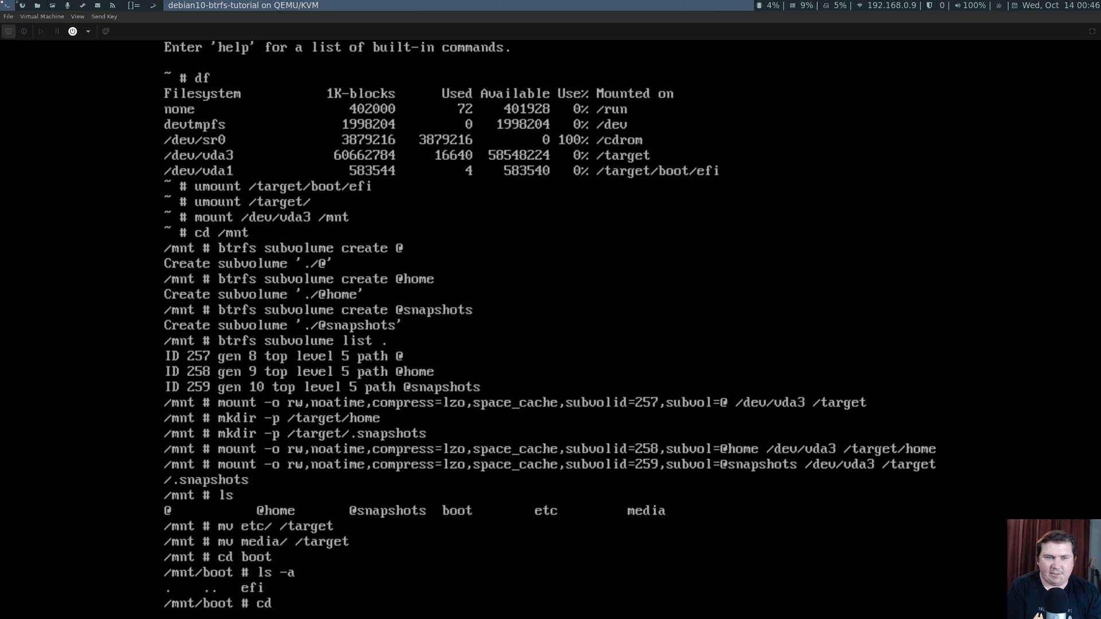
text( efi)
key(Return)
text(ls)
key(Return)
text(ls -a)
key(Return)
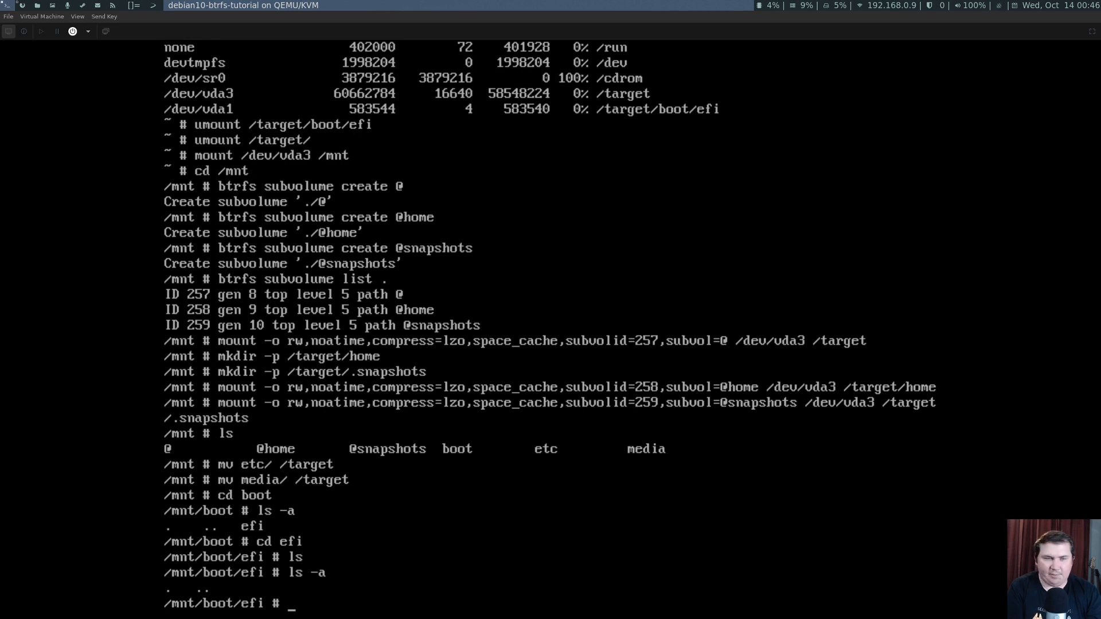
Step: Go back up to /mnt and remove the boot directory recursively
text(cd ..)
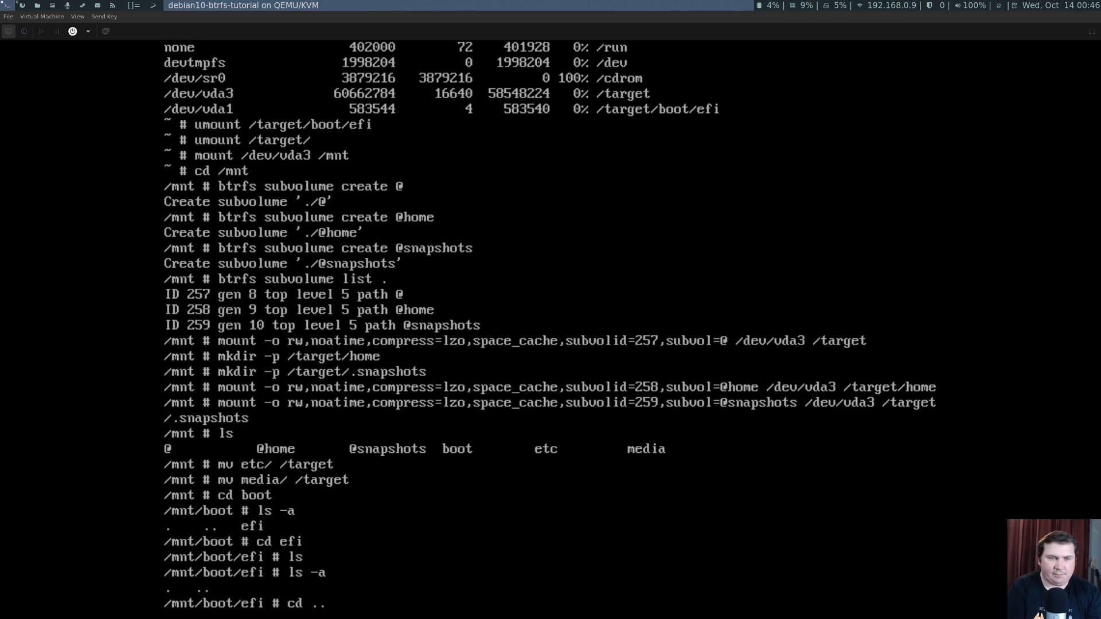
key(Return)
text(cd)
key(Return)
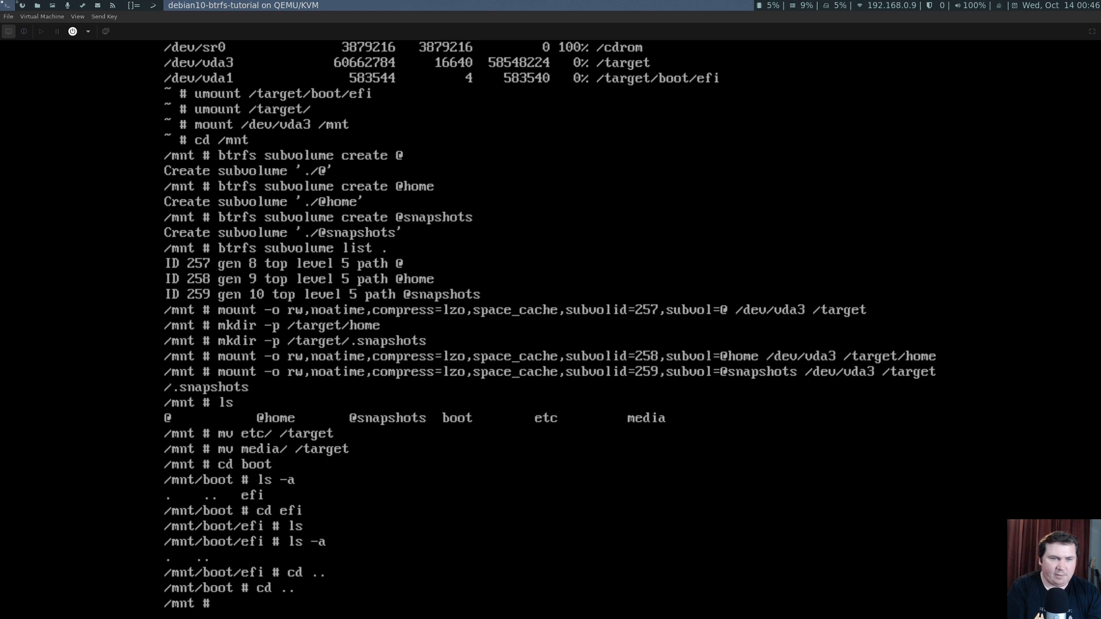
text(ls)
key(Return)
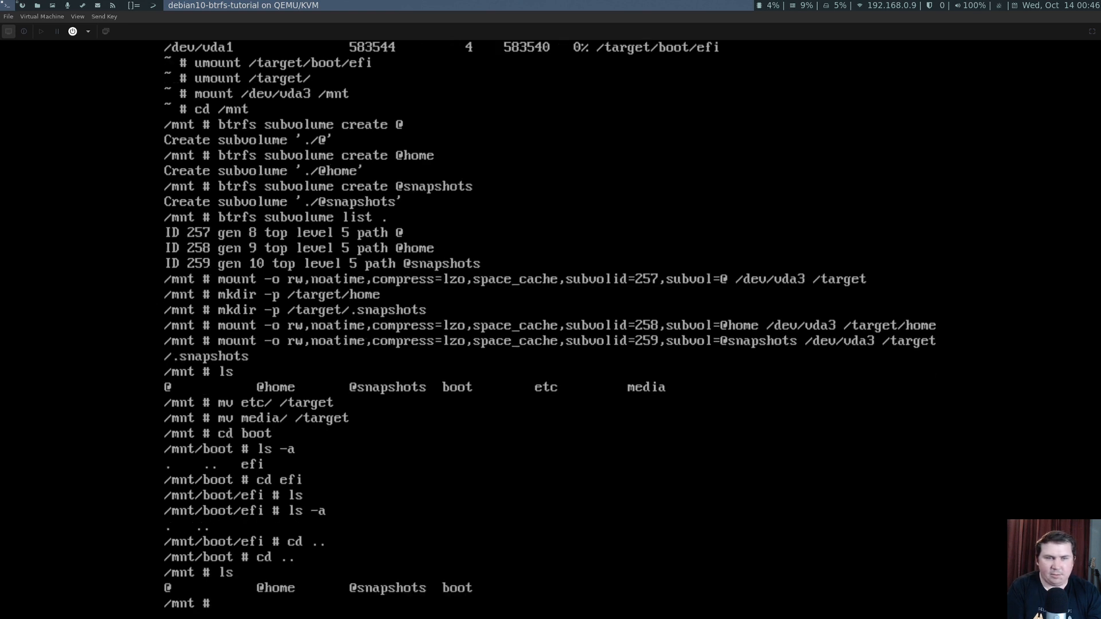
text(rm -r boot)
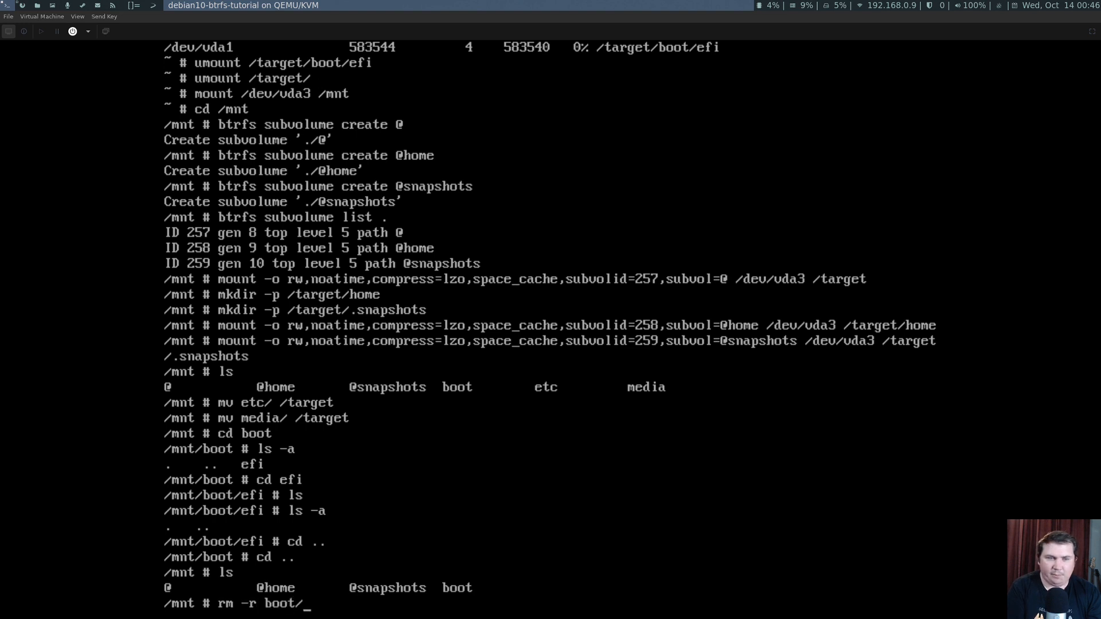
text(/)
key(Return)
Step: List the remaining contents of /mnt and return to the shell's home directory
text(l)
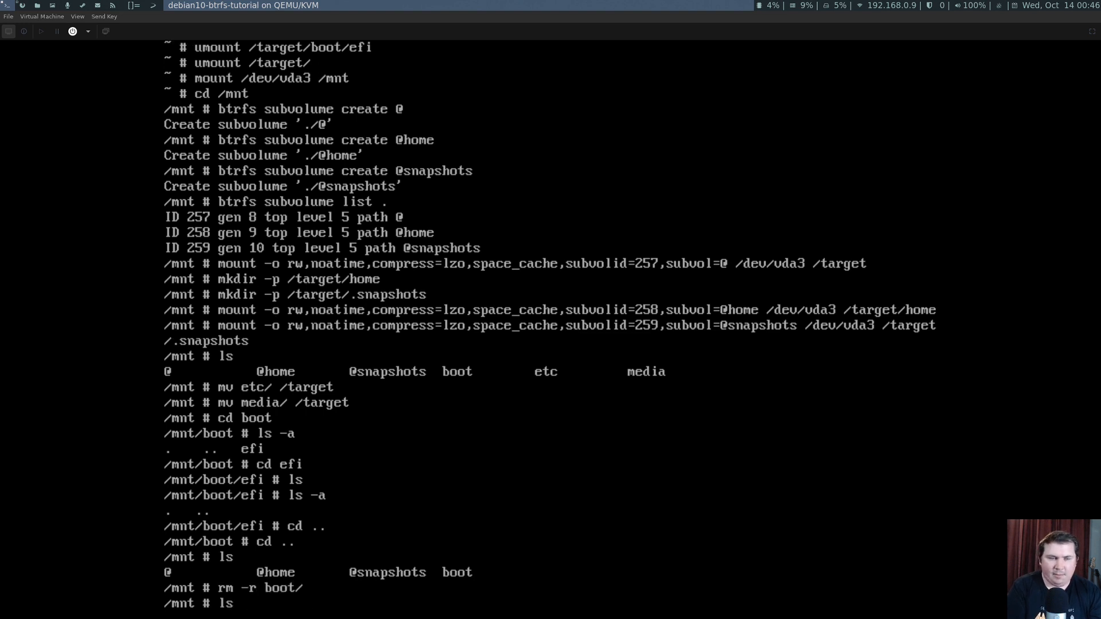
text(s)
key(Return)
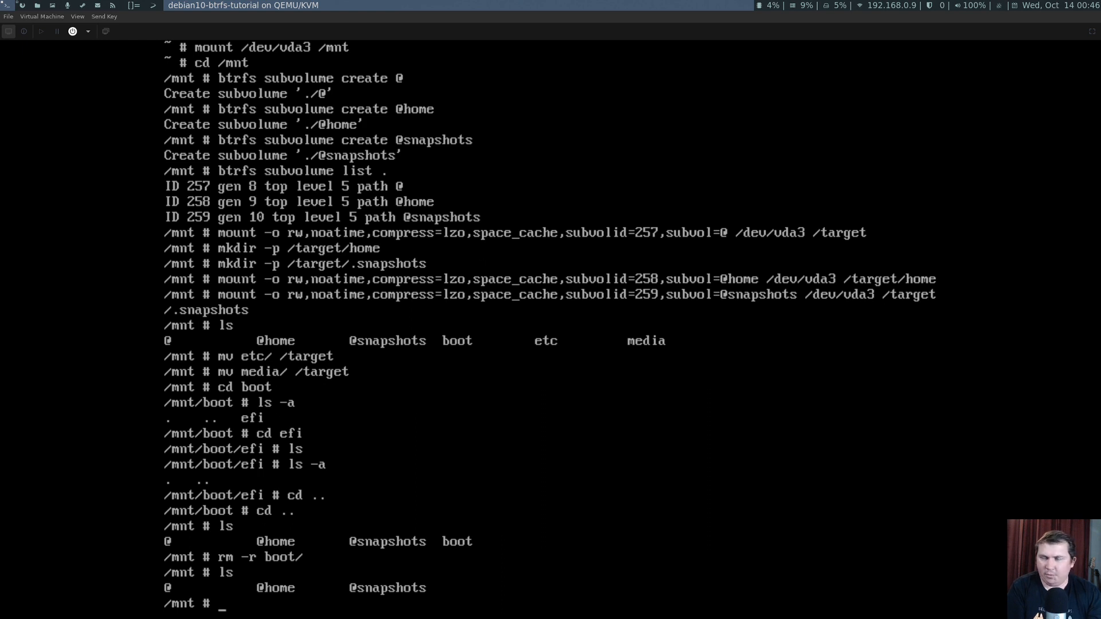
text(cd)
key(Return)
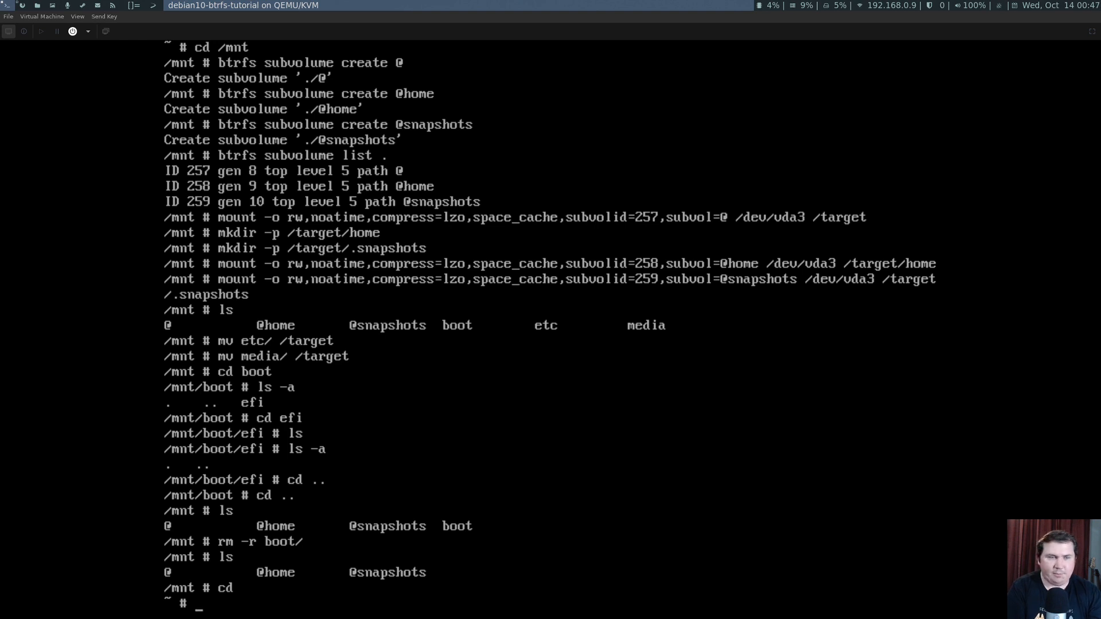
Step: Create the nested directory /target/boot/efi, including any missing parent directories
text(mkdi)
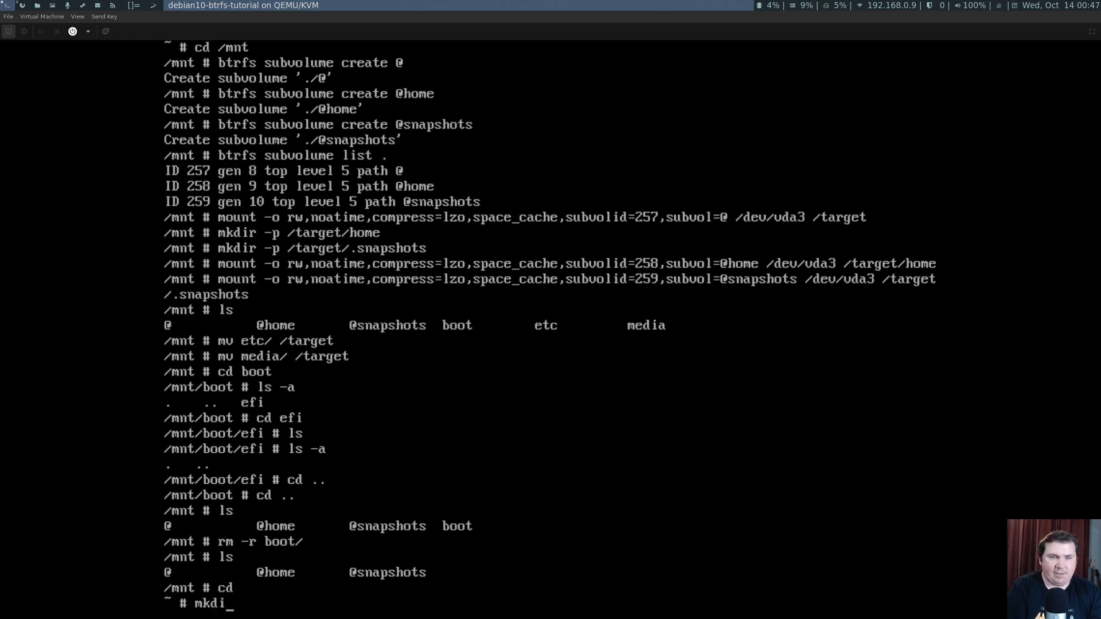
text(r -p /target/boot/efi)
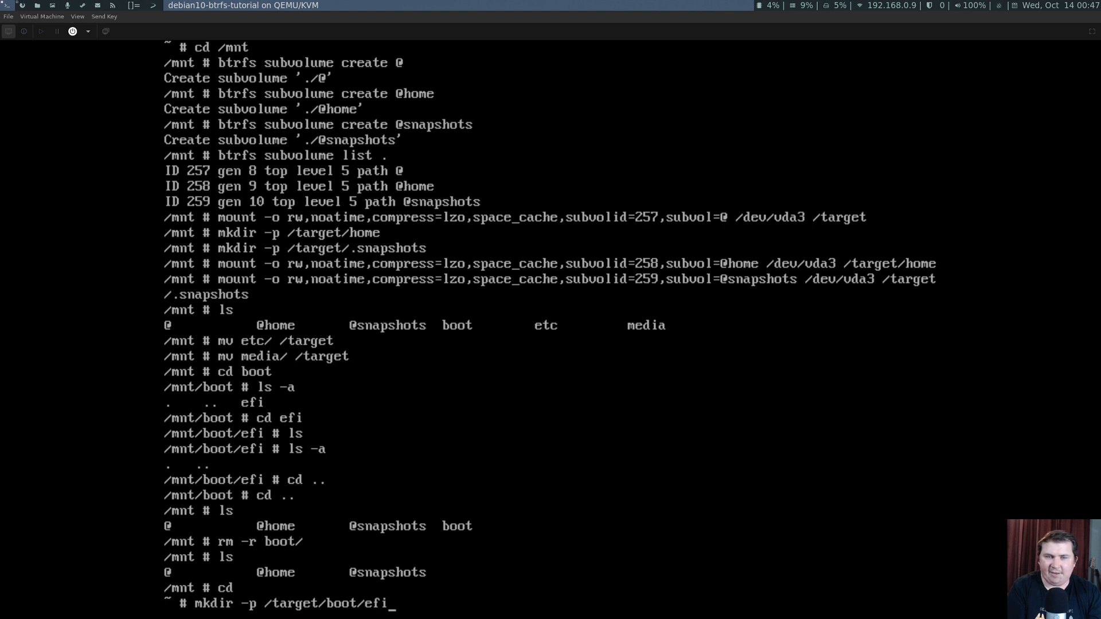
key(Return)
Step: Mount the EFI partition /dev/vda1 on /target/boot/efi/
text(mou)
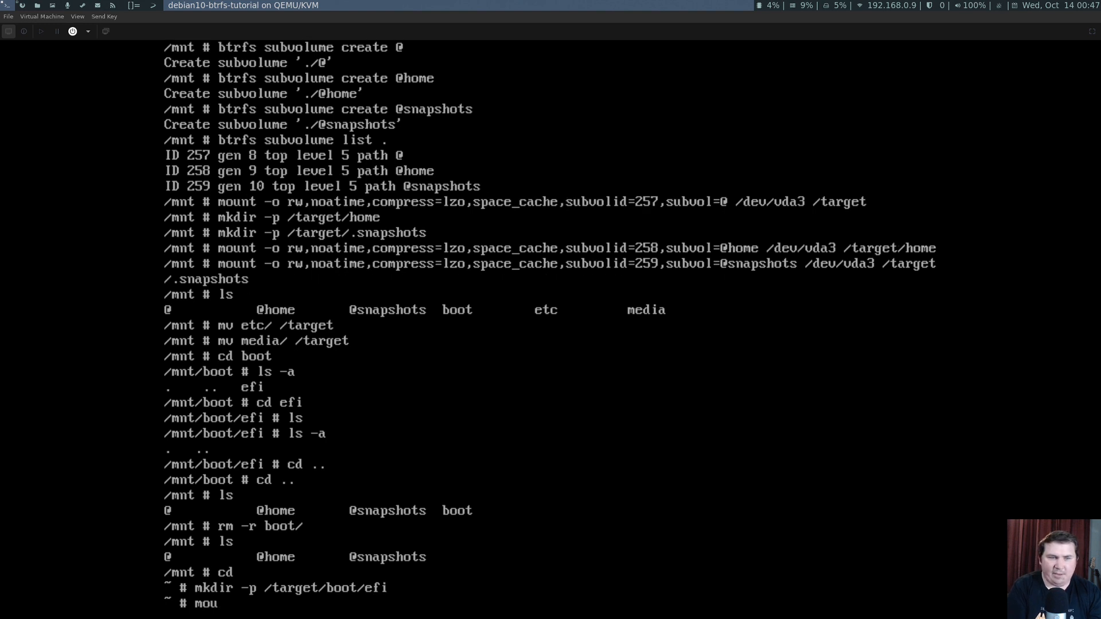
text(nt /dev/)
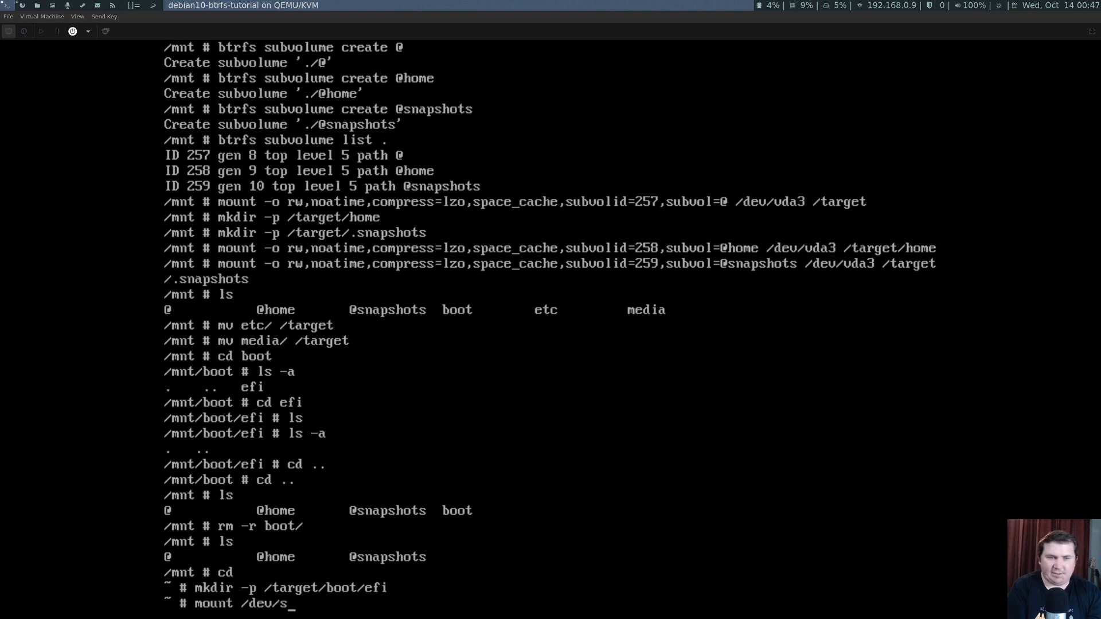
text(vda1 )
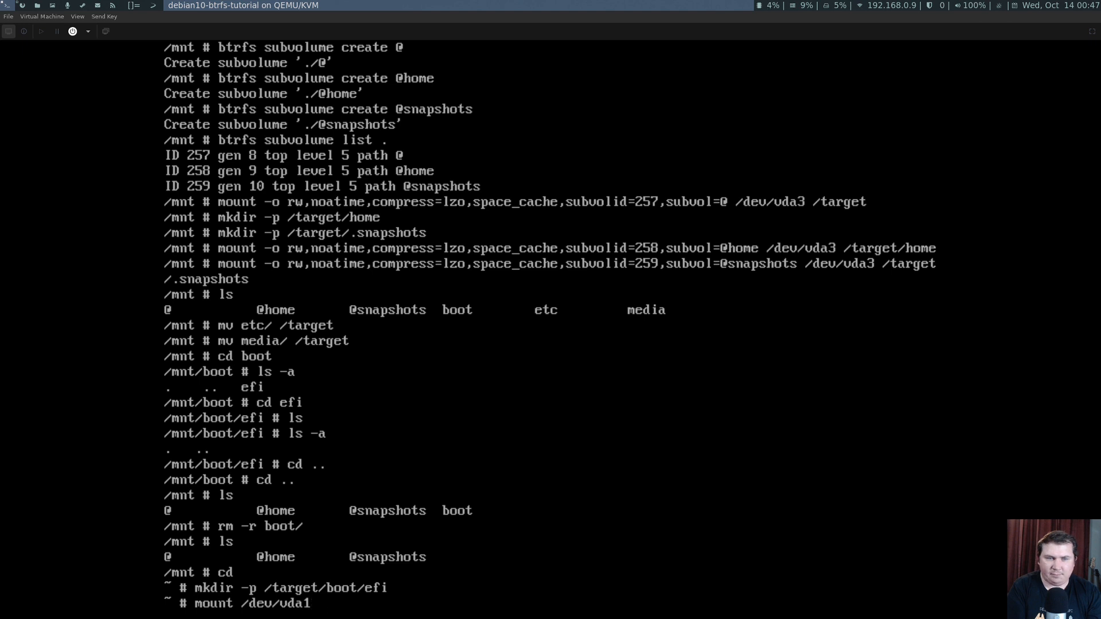
text(/tar)
key(Tab)
text(b)
key(Tab)
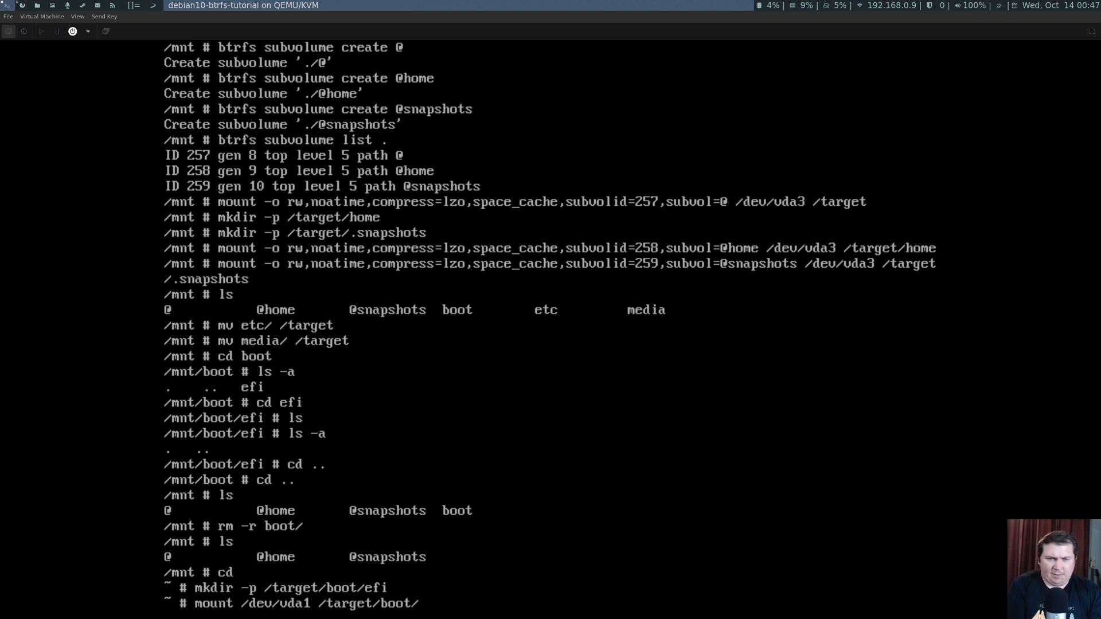
text(e)
key(Tab)
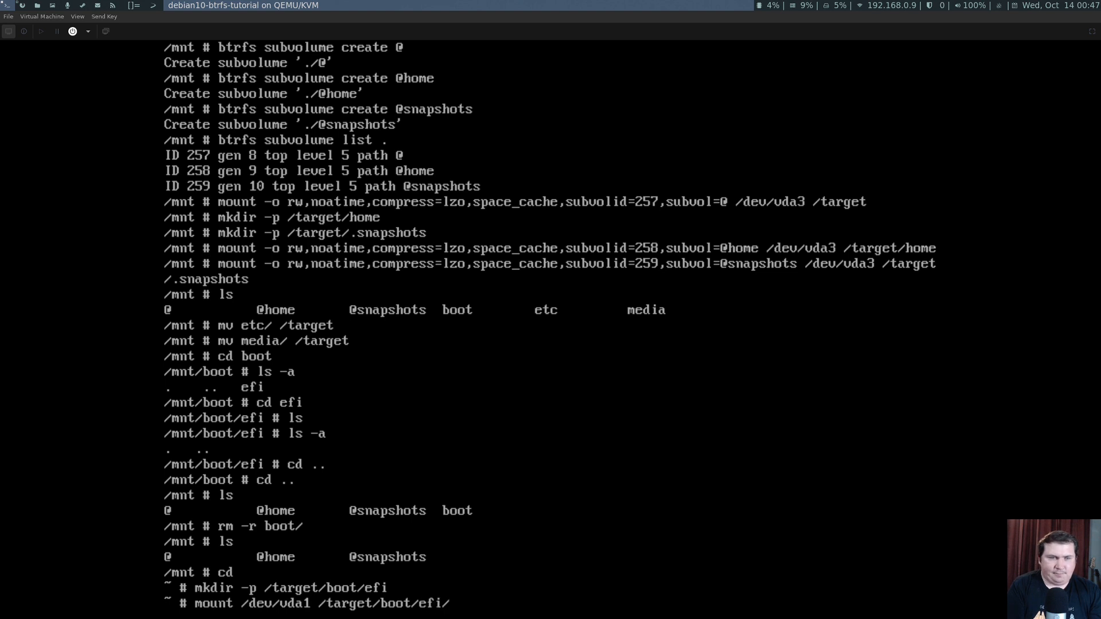
key(Return)
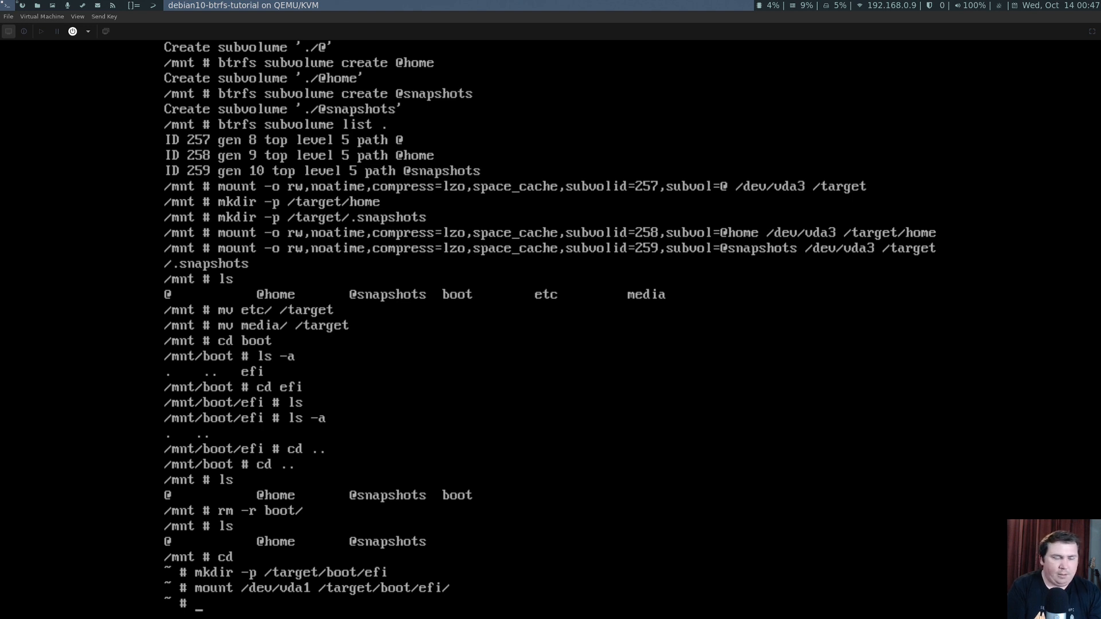
Step: Return to the shell's home directory and unmount /mnt
text(cd)
key(Return)
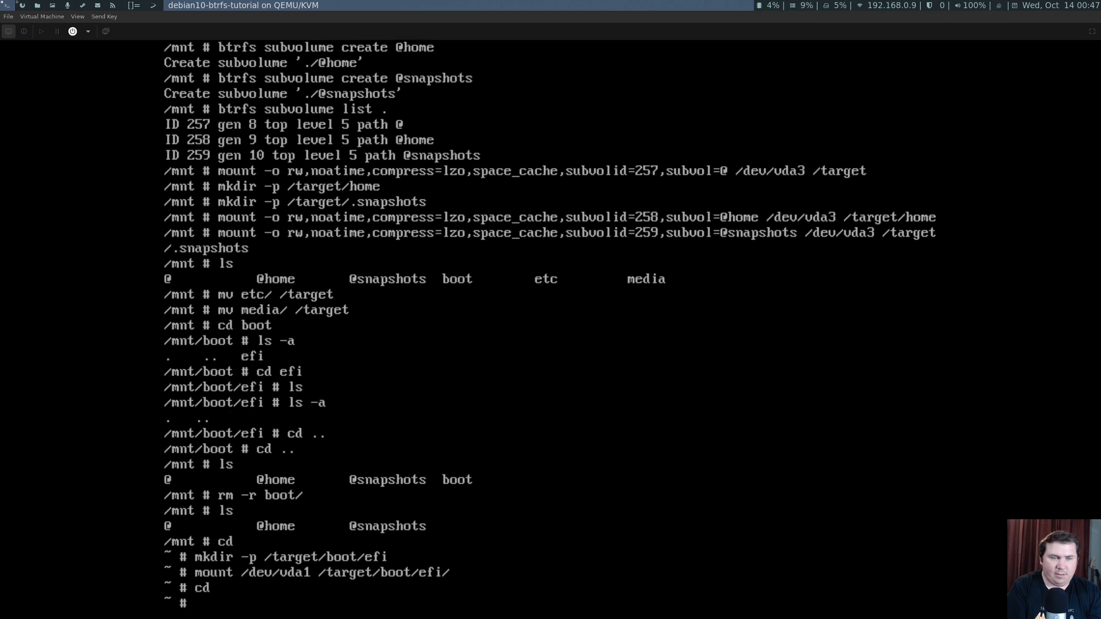
text(umount /)
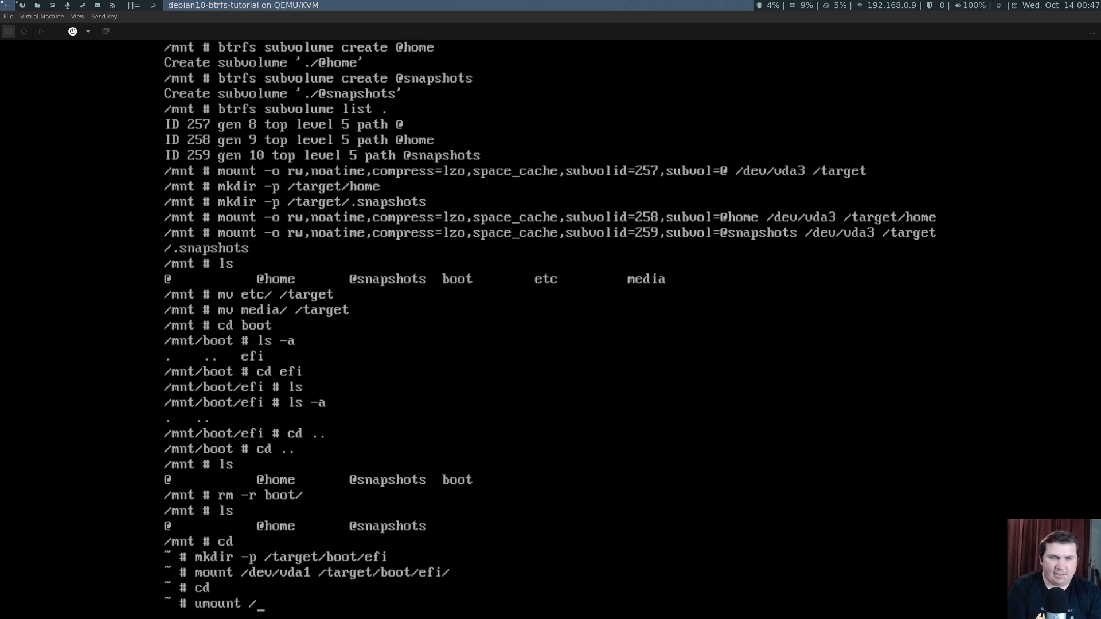
text(mnt)
key(Return)
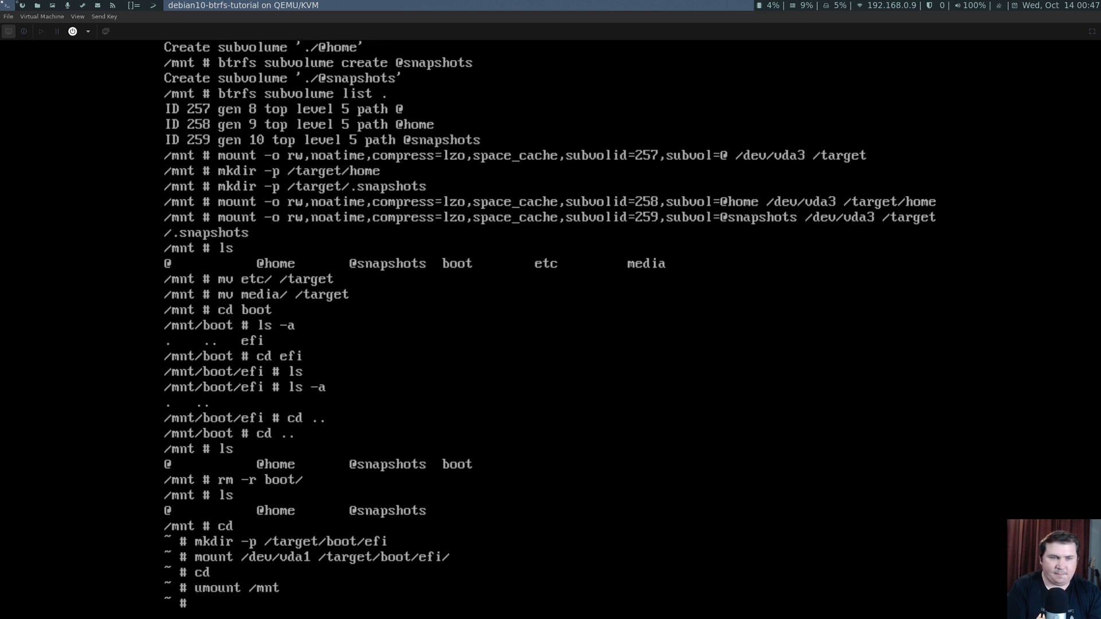
Step: Change into /target and list its contents
text(cd /target/)
key(Return)
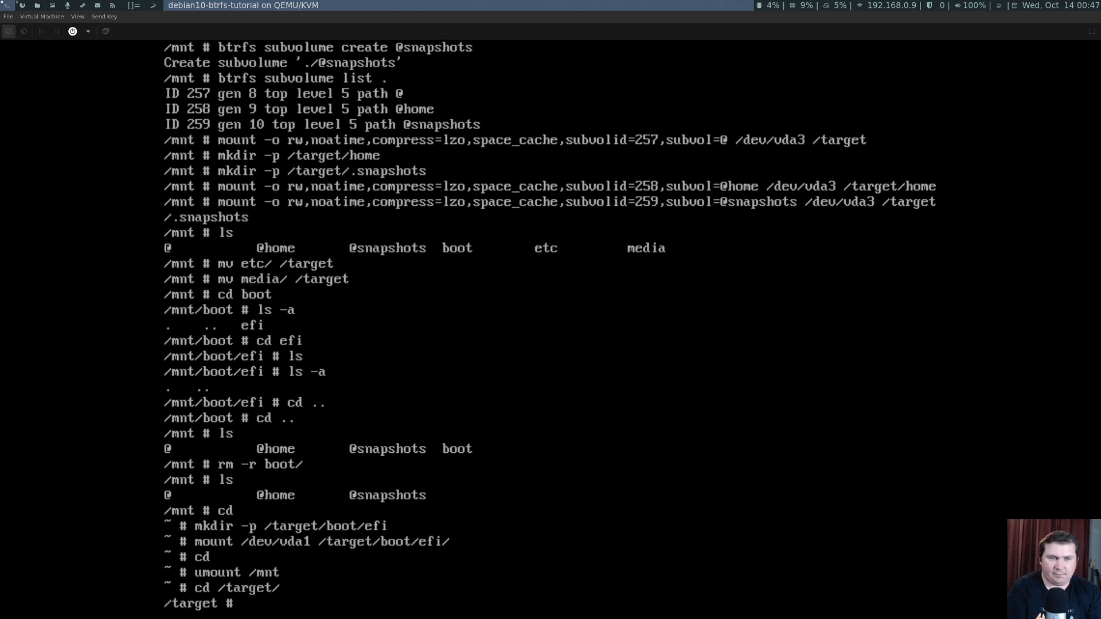
text(ls)
key(Return)
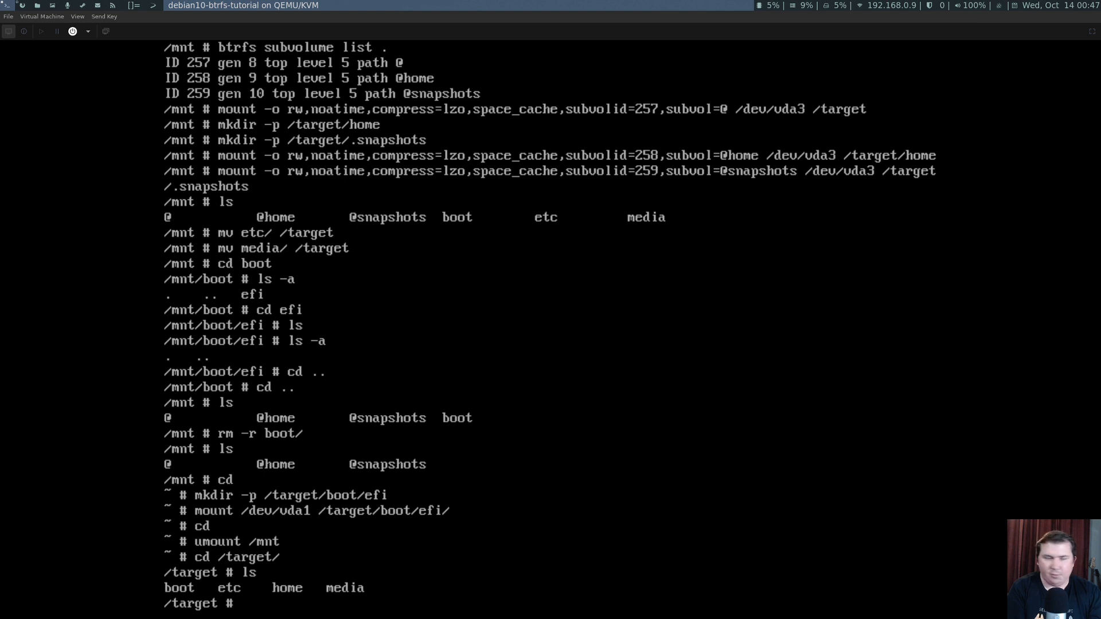
Step: Enter the etc subdirectory of /target and list its files
text(cd etc/)
key(Return)
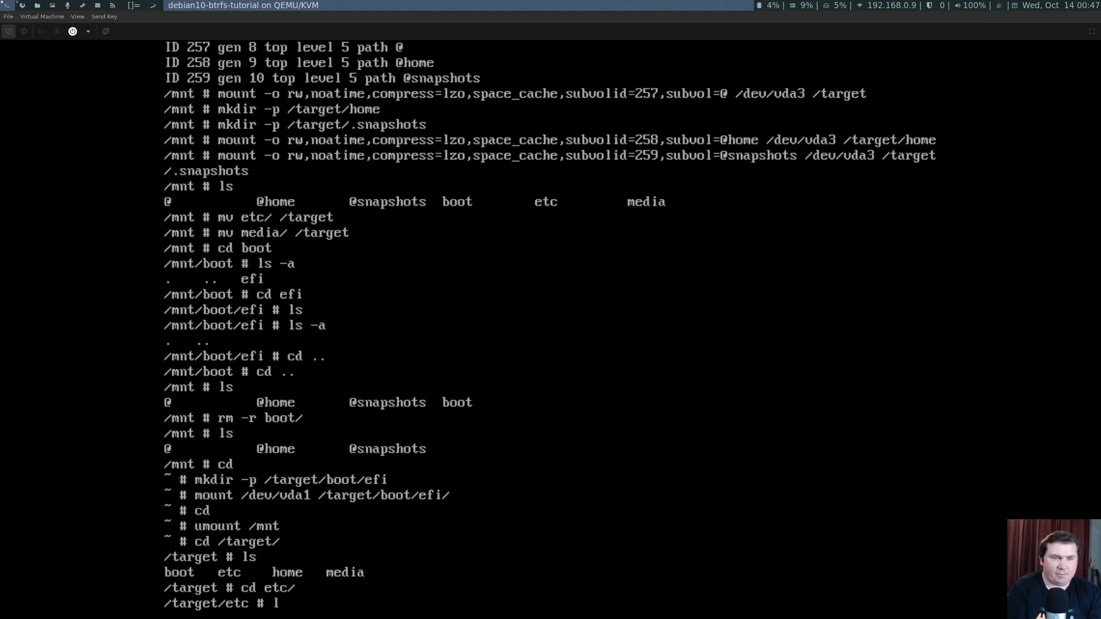
text(ls)
key(Return)
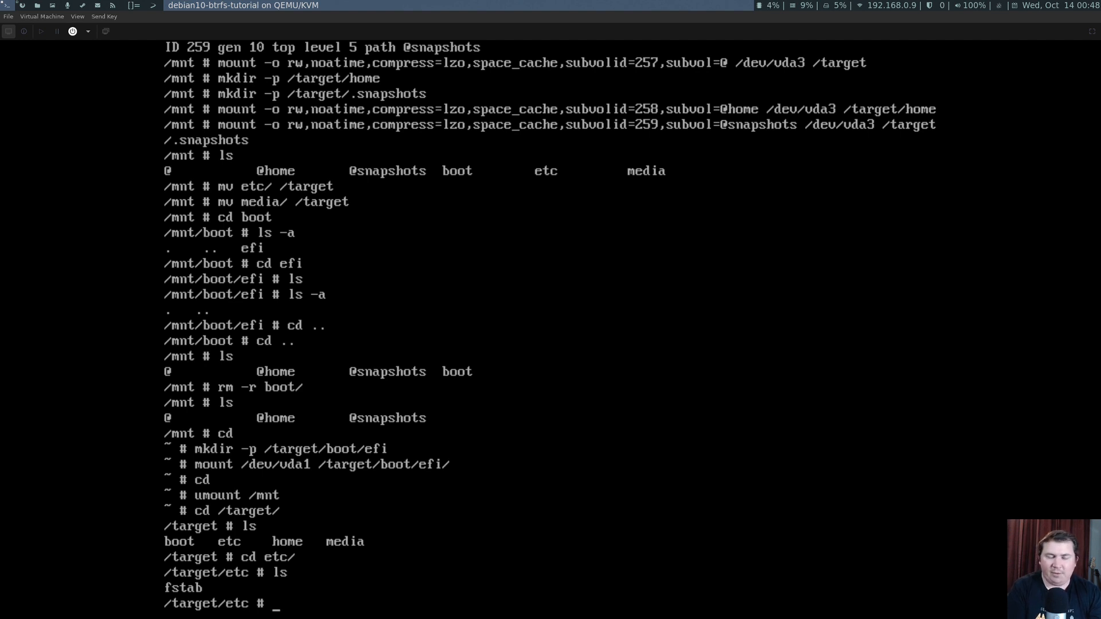
Step: Open the fstab file from /target/etc in nano
text(nano f)
key(Tab)
key(Return)
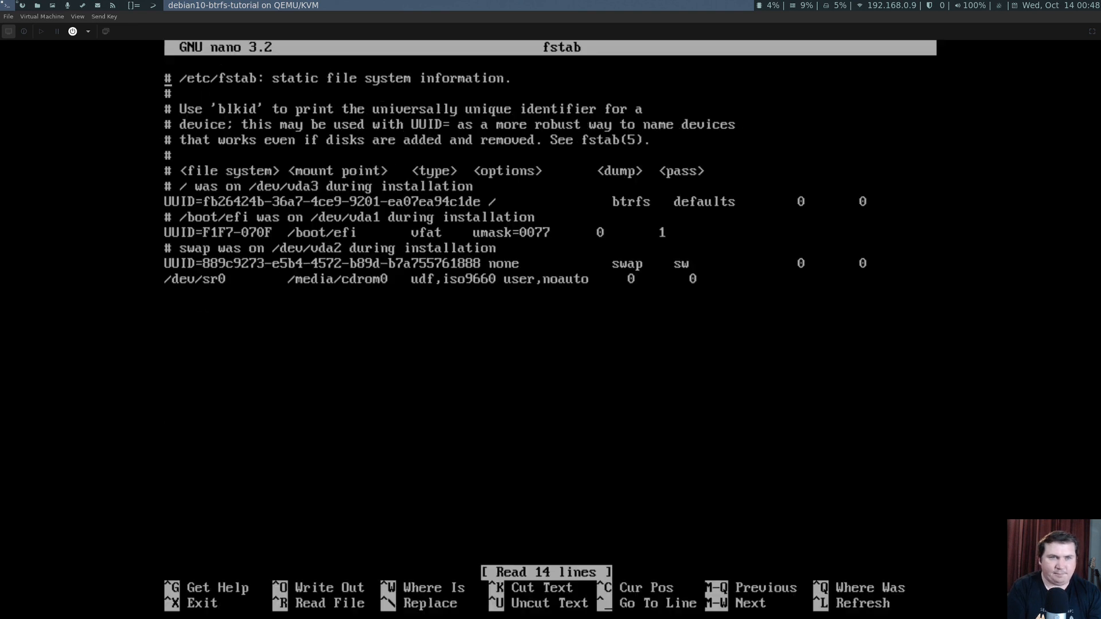
Step: Delete the defaults mount option from the root btrfs entry in fstab
key(Down)
key(Down)
key(Down)
key(Right)
key(Right)
key(Right)
key(Right)
key(Right)
key(Right)
key(Right)
key(Right)
key(Right)
key(Right)
key(Right)
key(Right)
key(Right)
key(Right)
key(Right)
key(Right)
key(Right)
key(Right)
key(Right)
key(Right)
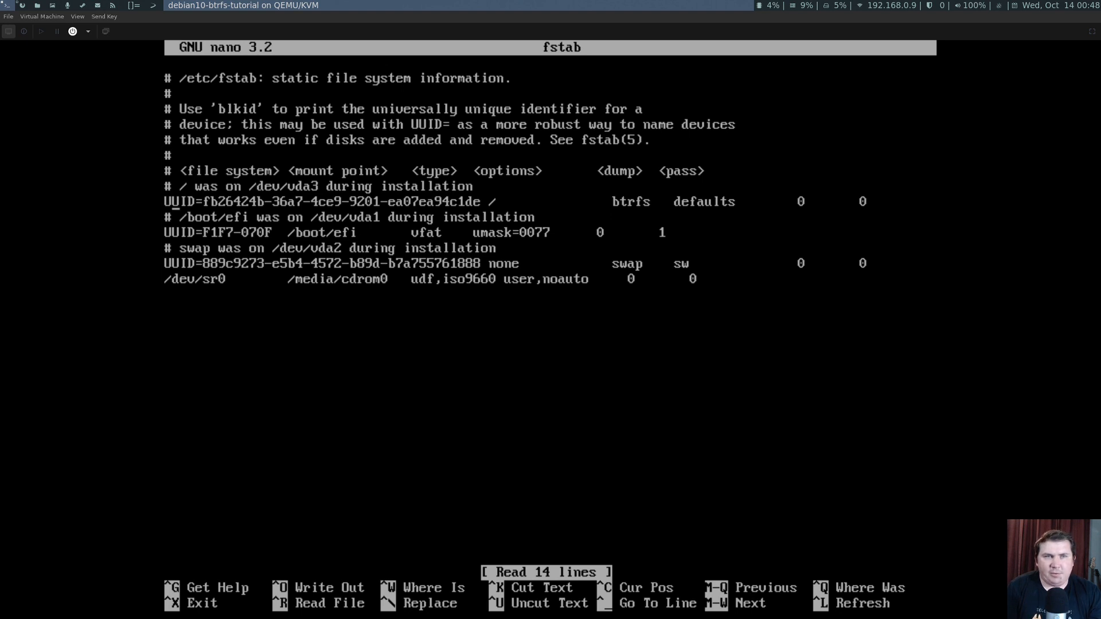
key(Right)
key(Right)
key(Right)
key(Right)
key(Right)
key(Right)
key(Right)
key(Right)
key(Right)
key(Right)
key(Right)
key(Right)
key(Right)
key(Right)
key(Right)
key(Right)
key(Right)
key(Right)
key(Right)
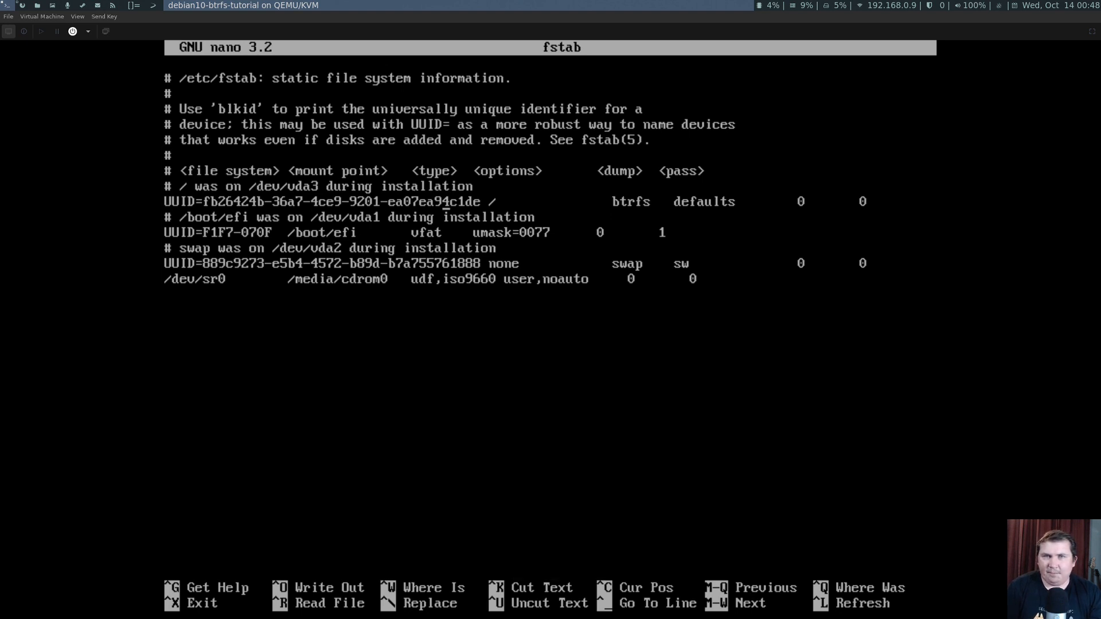
key(Left)
key(Right)
key(Right)
key(Right)
key(Right)
key(Right)
key(Right)
key(Right)
key(Right)
key(Right)
key(Right)
key(Right)
key(Right)
key(Right)
key(Right)
key(Right)
key(Right)
key(Right)
key(Right)
key(Right)
key(Right)
key(Delete)
key(Delete)
key(Delete)
key(Delete)
key(Delete)
key(Delete)
key(Delete)
key(Delete)
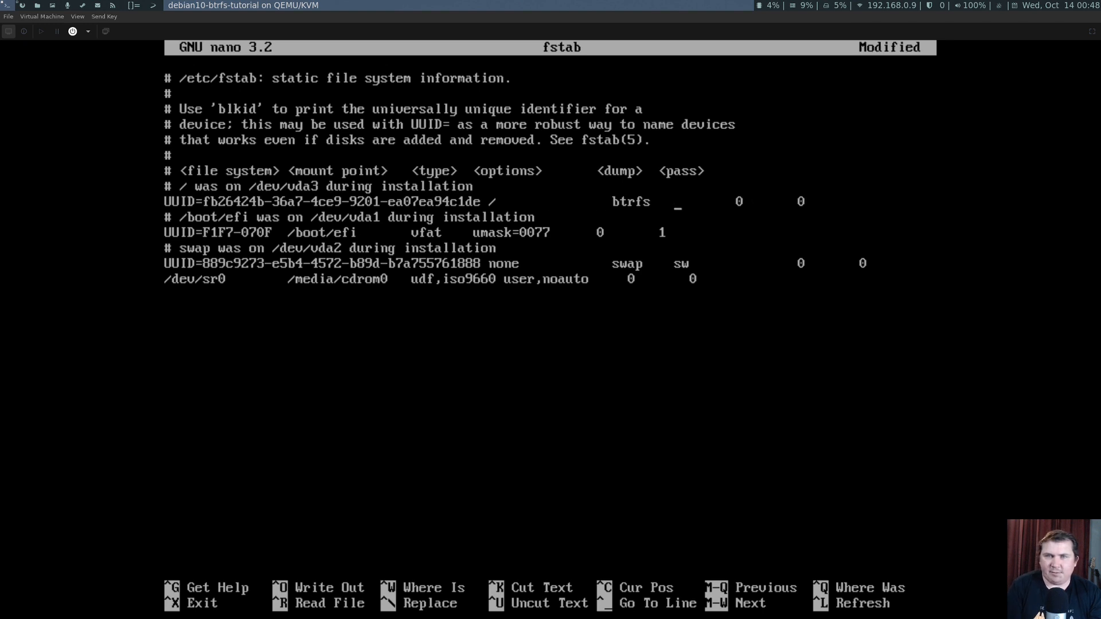
Step: Enter the mount options rw,noatime,compress=lzo,space_cache in the options field of the root btrfs entry, ending with a comma
text(rw,noati)
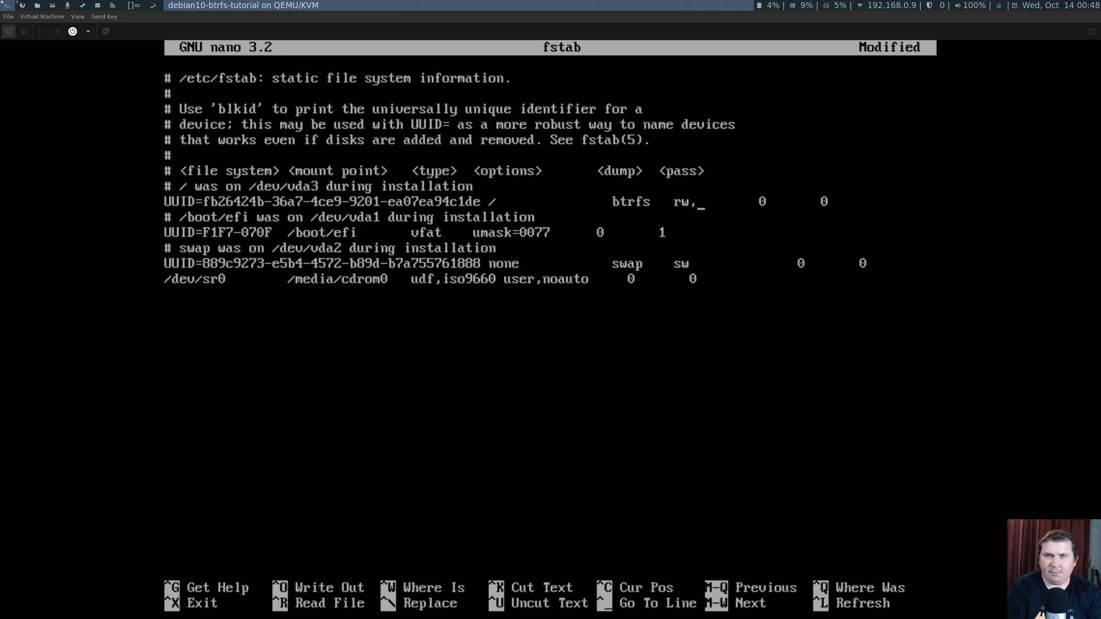
text(me,)
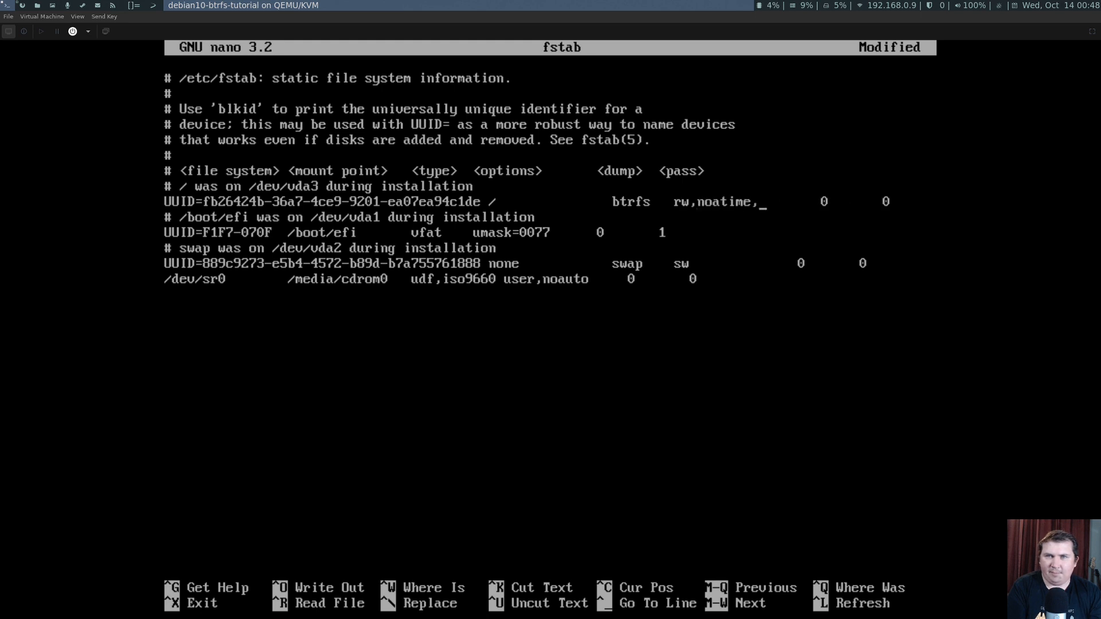
text(compress=)
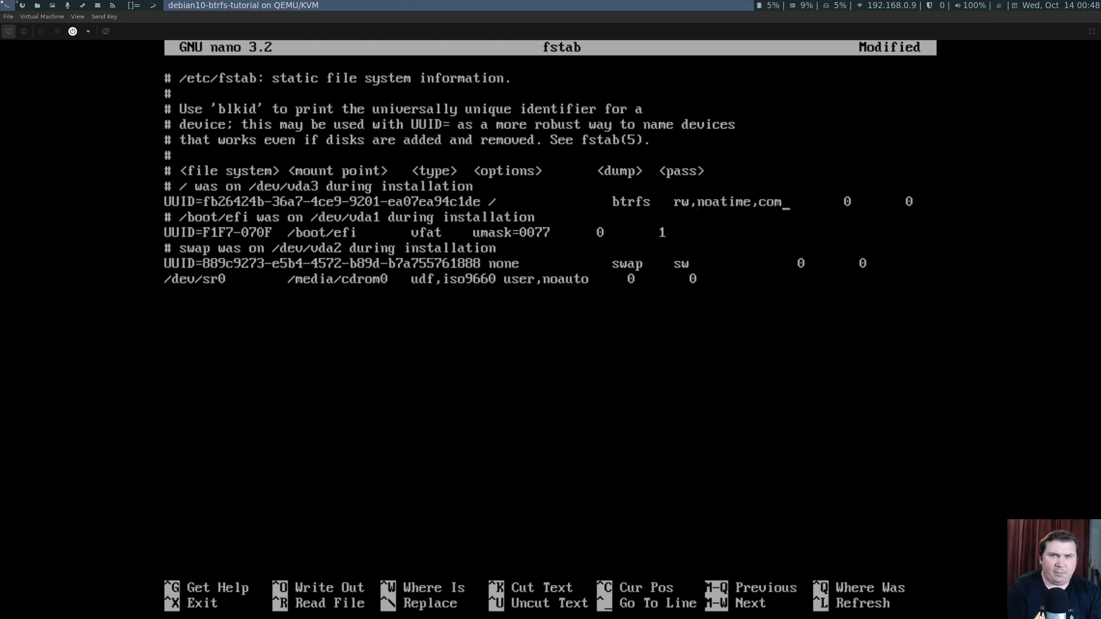
text(lzo,)
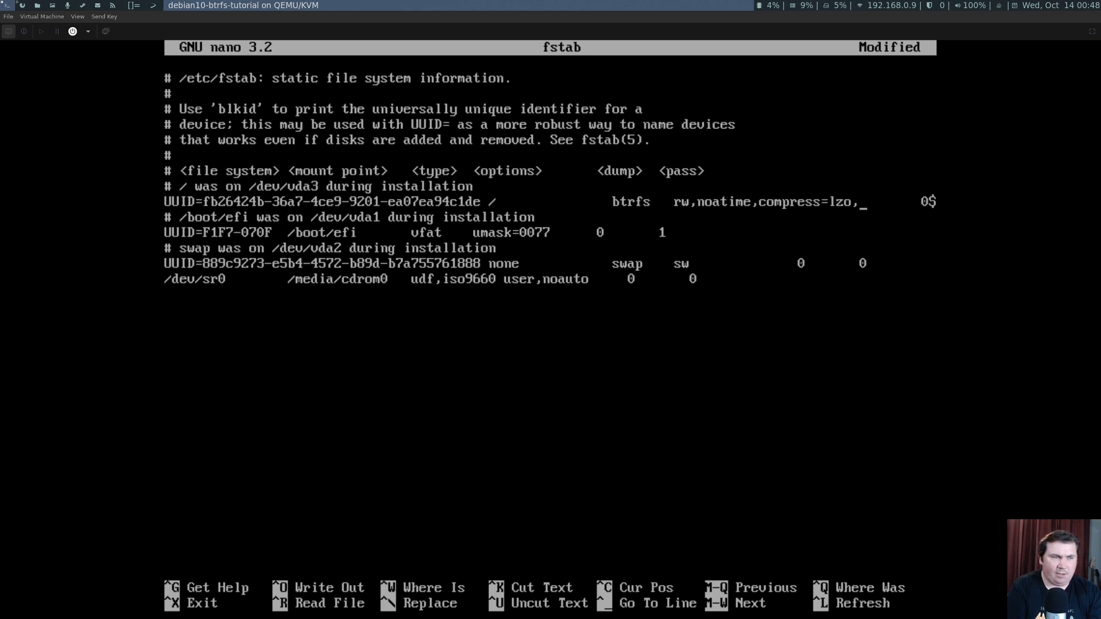
text(space_s)
key(BackSpace)
text(cache,)
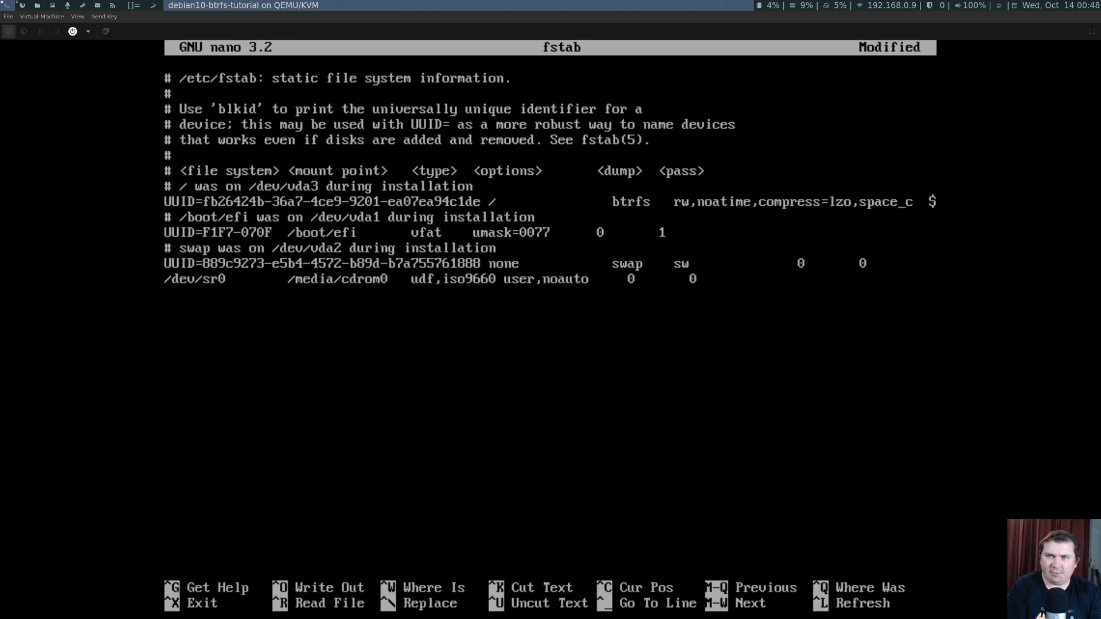
text(subvol)
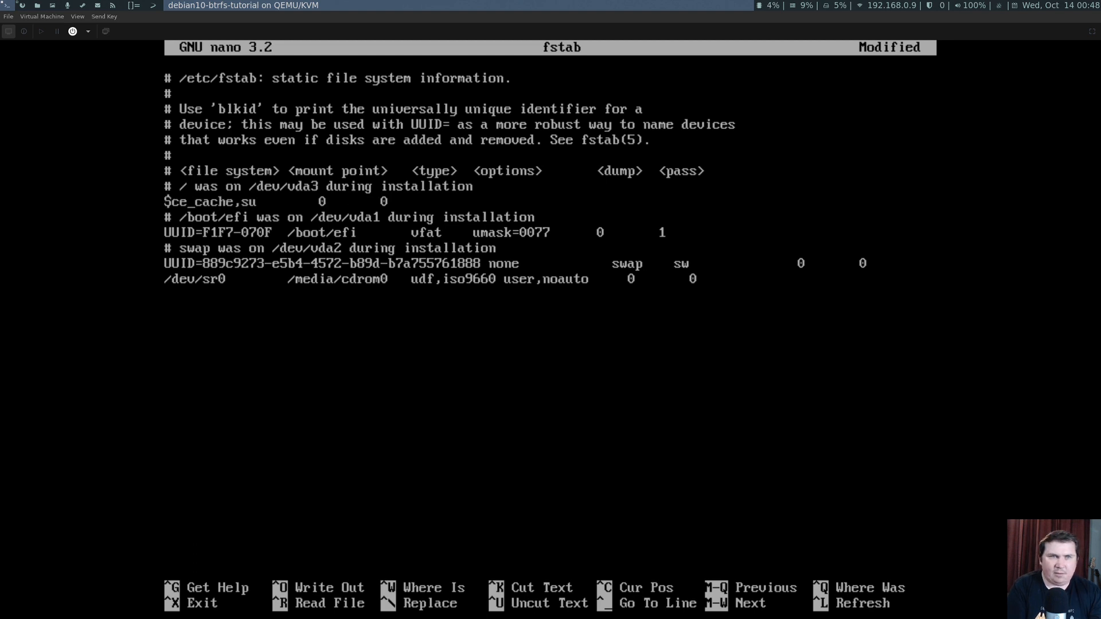
text(id=)
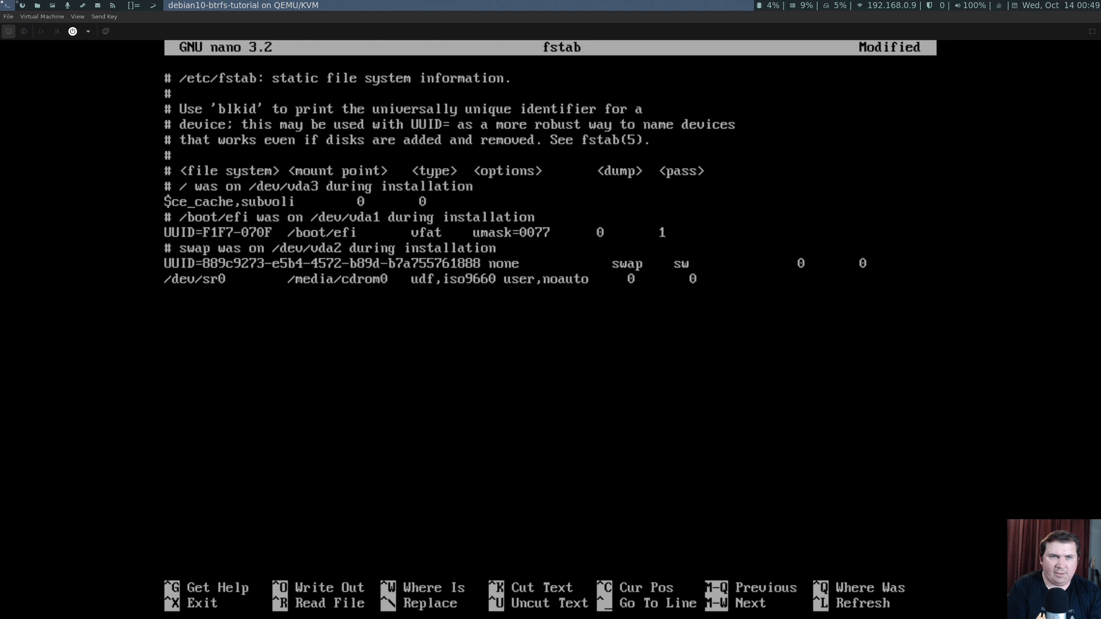
text(257)
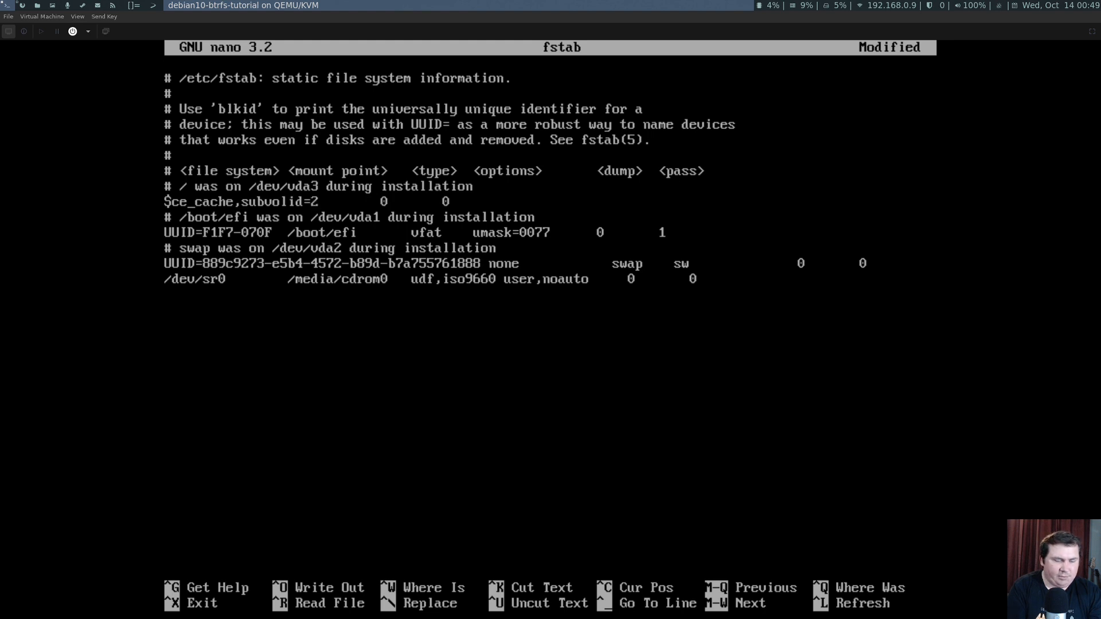
text(,subvo)
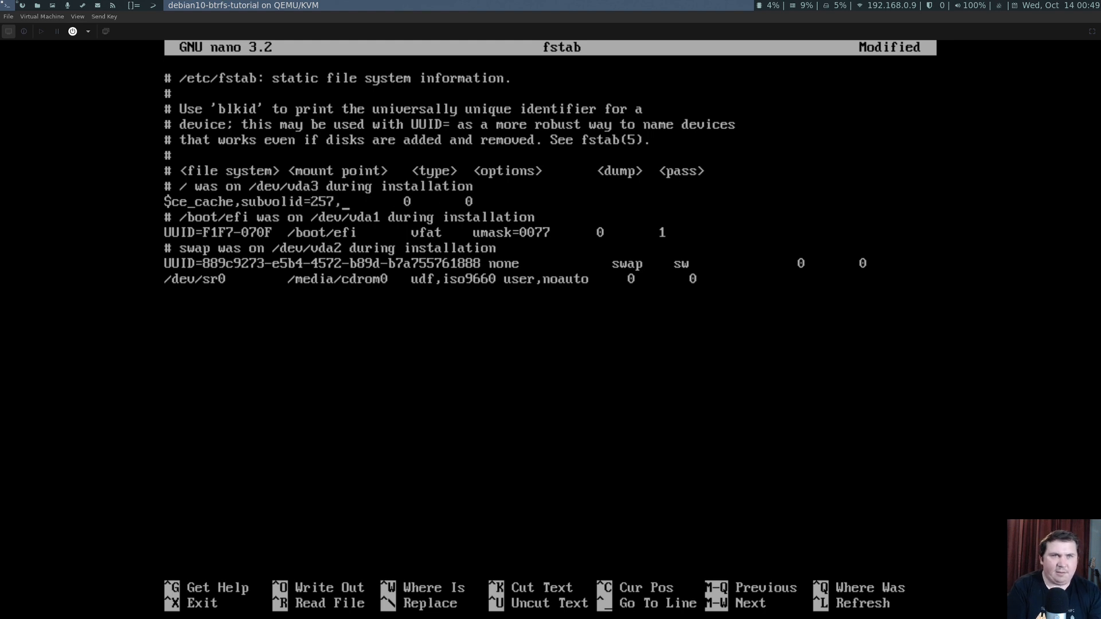
text(l=)
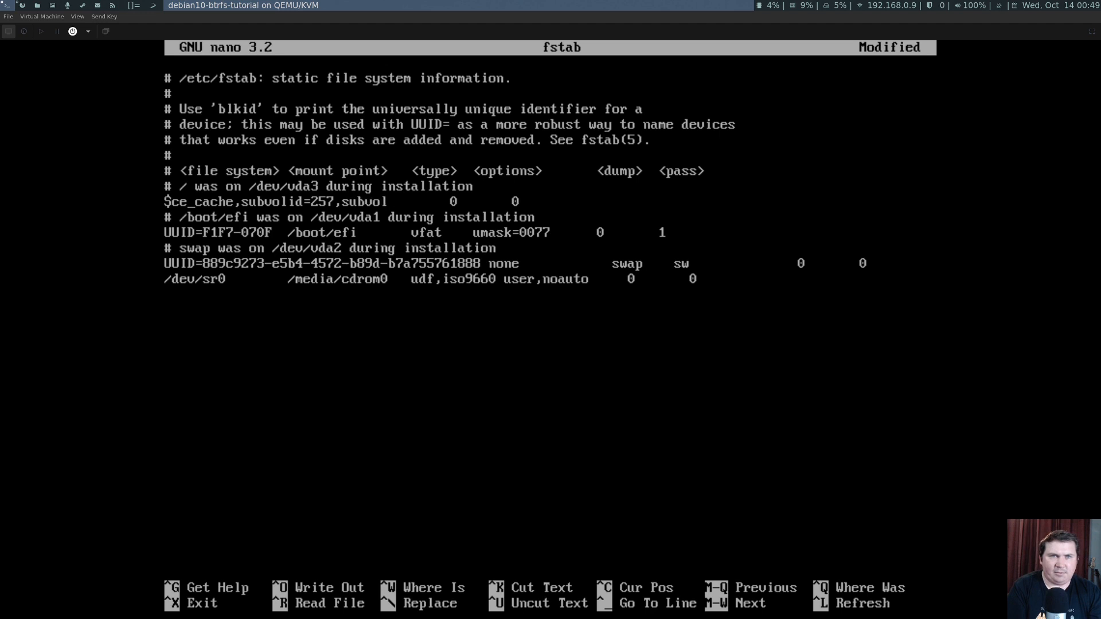
text(@)
Step: Cut the root btrfs line and paste it back three times to get three identical entries
key(Home)
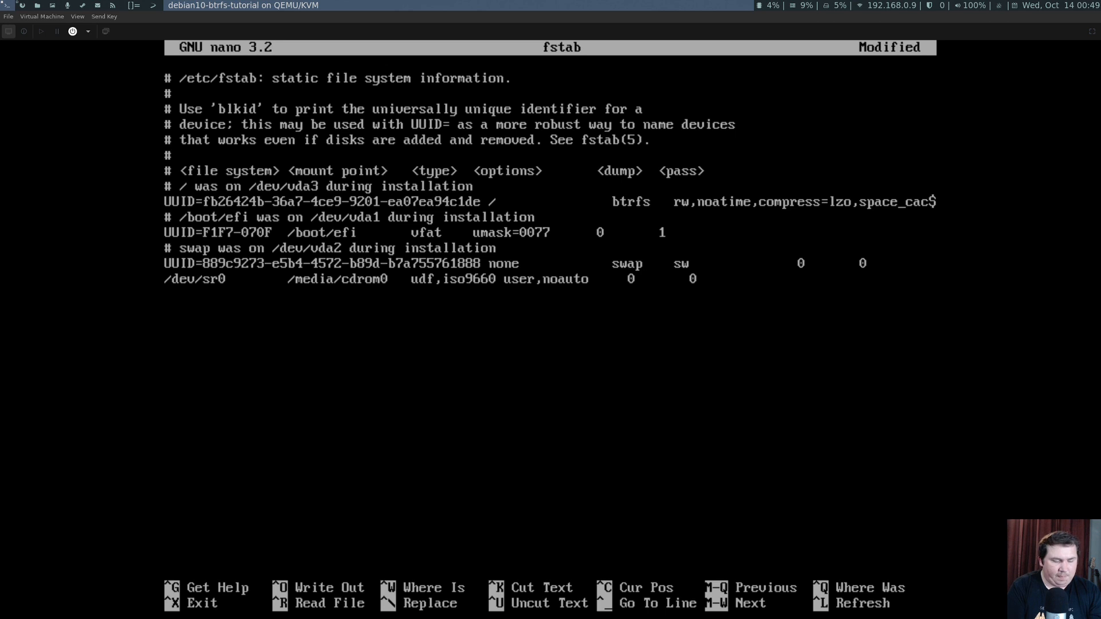
key(ctrl+k)
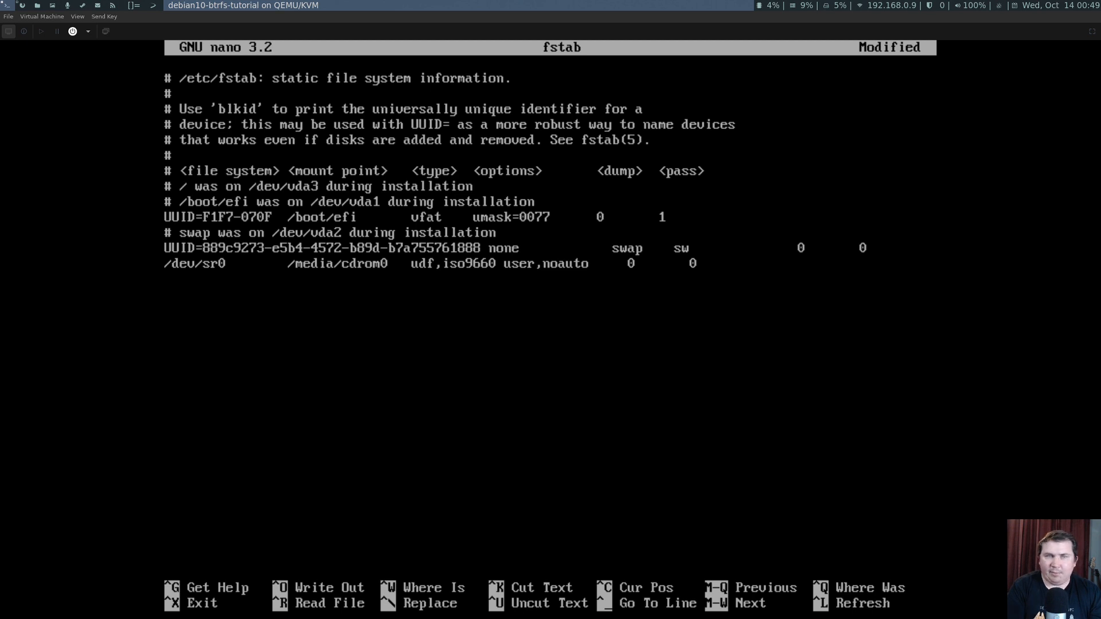
key(ctrl+u)
key(ctrl+u)
key(ctrl+u)
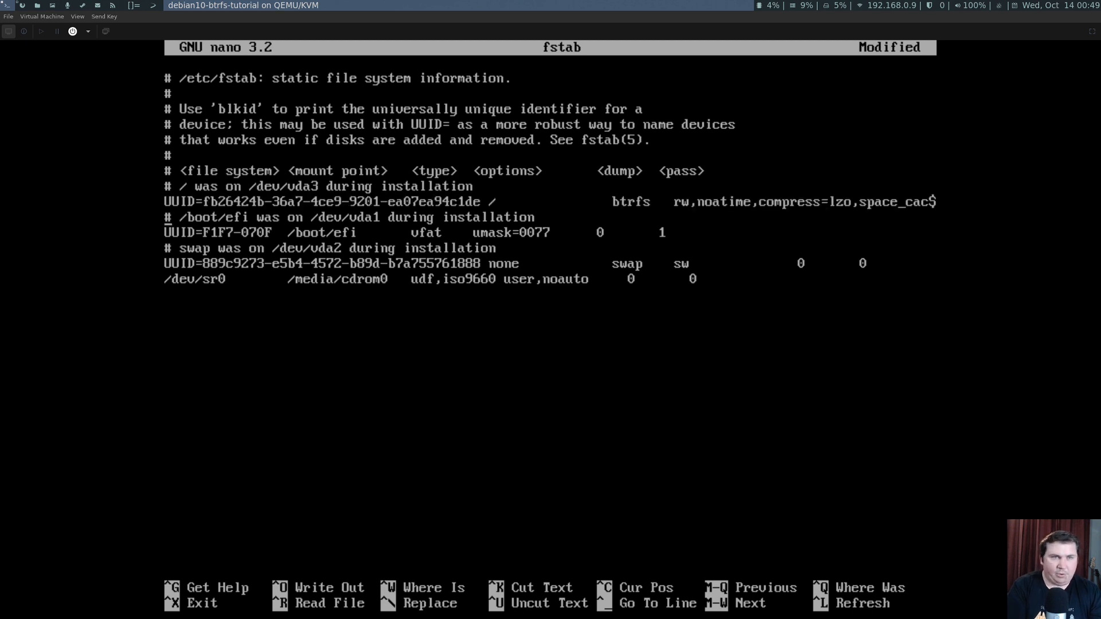
Step: Change the mount point of the second btrfs entry in fstab to /home
key(Up)
key(Up)
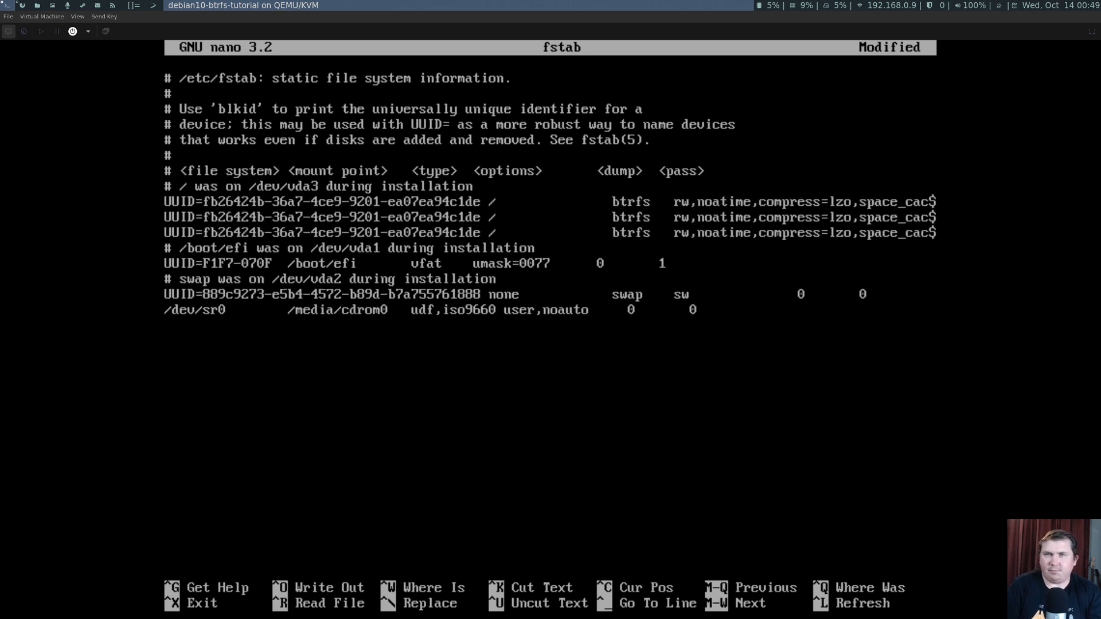
key(Right)
key(Right)
key(Right)
key(Right)
key(Right)
key(Right)
key(Right)
key(Right)
key(Right)
key(Right)
key(Right)
key(Right)
key(Right)
key(Right)
key(Right)
key(Right)
key(Right)
key(Right)
key(Right)
key(Right)
key(Right)
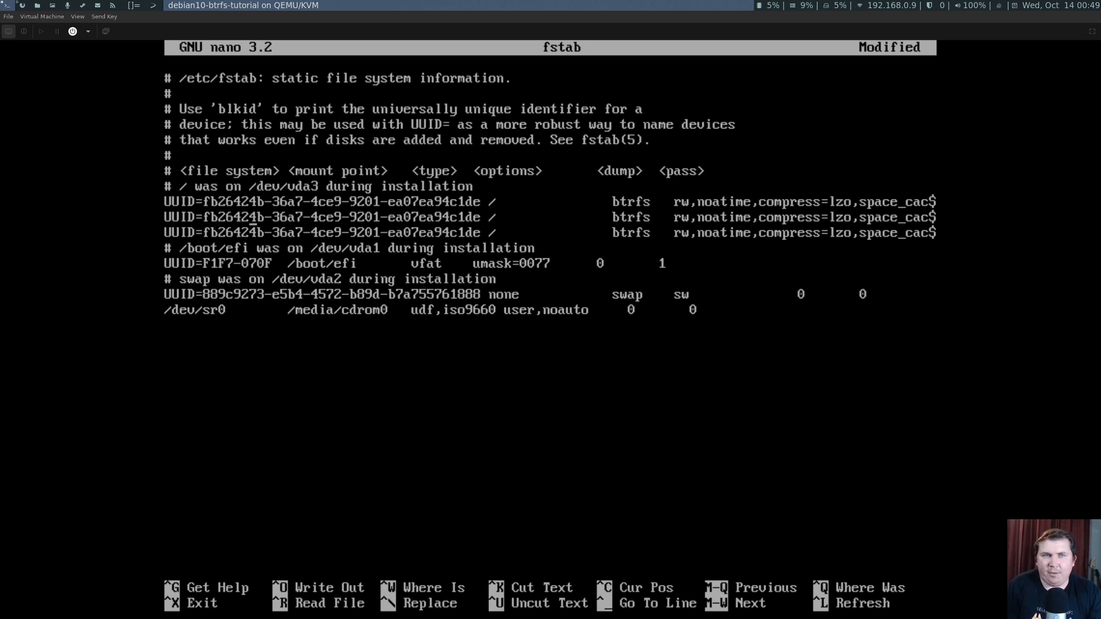
key(Right)
key(Right)
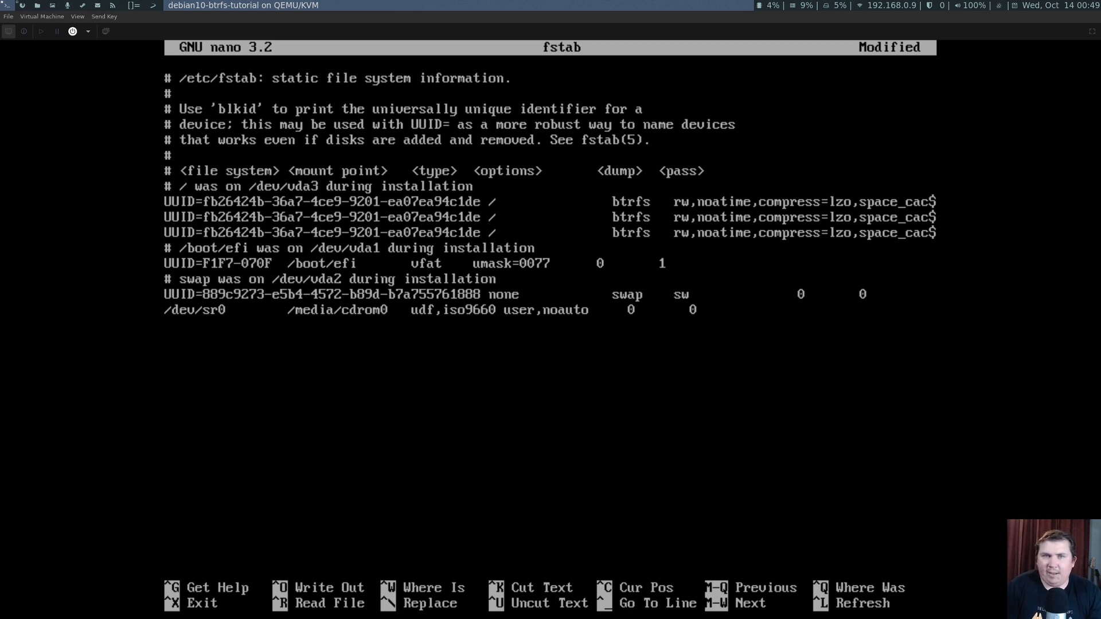
text(home)
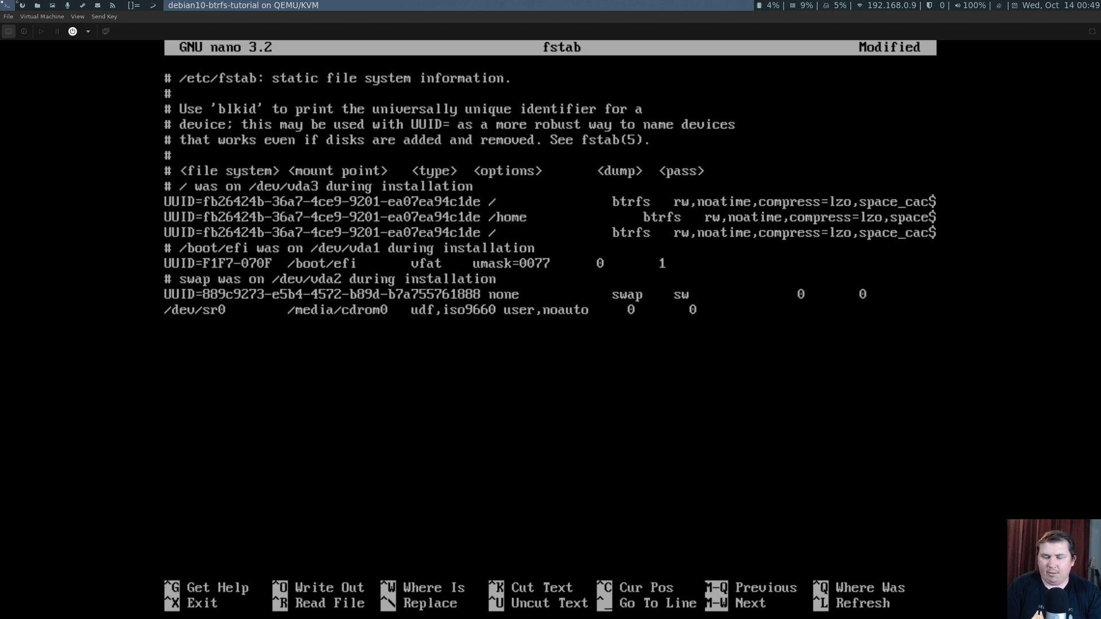
key(Right)
key(Right)
key(Right)
key(Right)
key(Right)
key(Right)
key(Right)
key(Right)
key(Right)
key(Right)
key(Right)
key(Right)
key(Right)
key(Right)
key(Right)
key(Right)
key(Right)
key(Right)
key(Right)
key(Right)
key(Right)
key(Right)
key(Right)
key(Right)
key(Right)
key(Right)
key(Right)
key(Right)
key(Right)
key(Right)
key(Right)
key(Right)
key(Right)
key(Right)
key(Right)
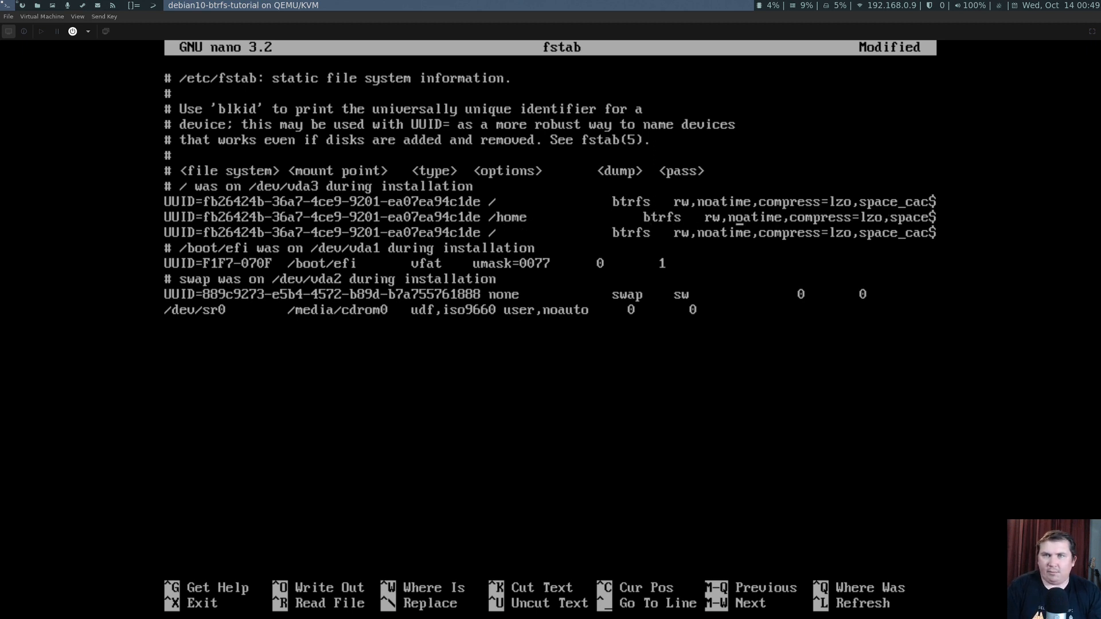
key(Right)
key(Right)
key(Right)
key(Right)
key(Right)
key(Right)
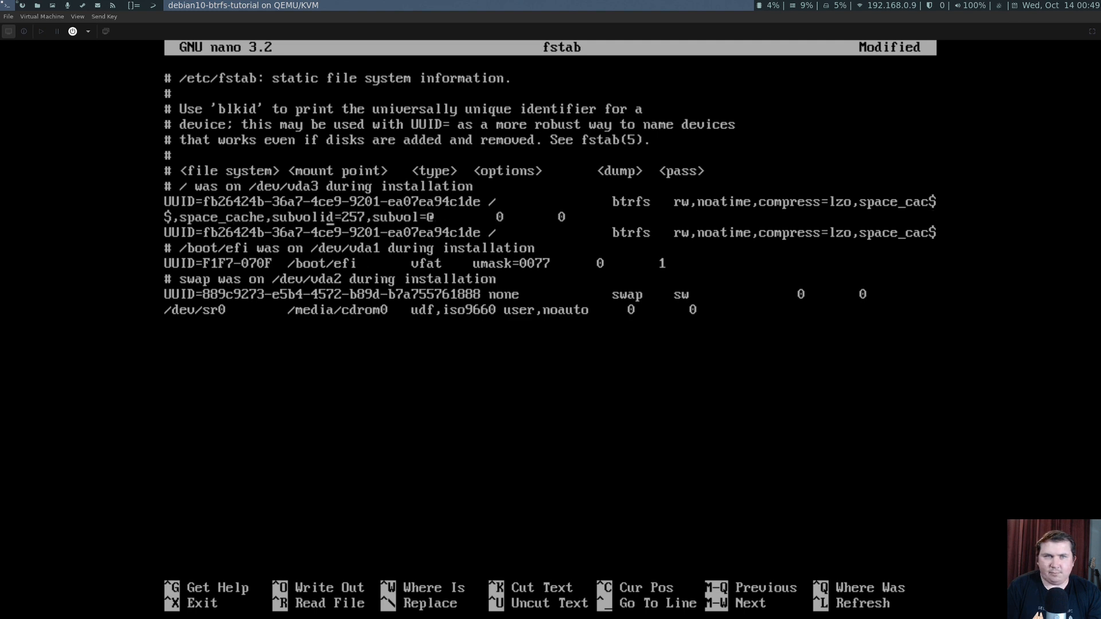
key(BackSpace)
text(8)
key(Right)
key(Right)
key(Right)
key(Right)
key(Right)
key(Right)
key(Right)
key(Right)
key(Right)
text(home)
Step: Change the mount point of the third btrfs entry in fstab to /.snapshots
key(Down)
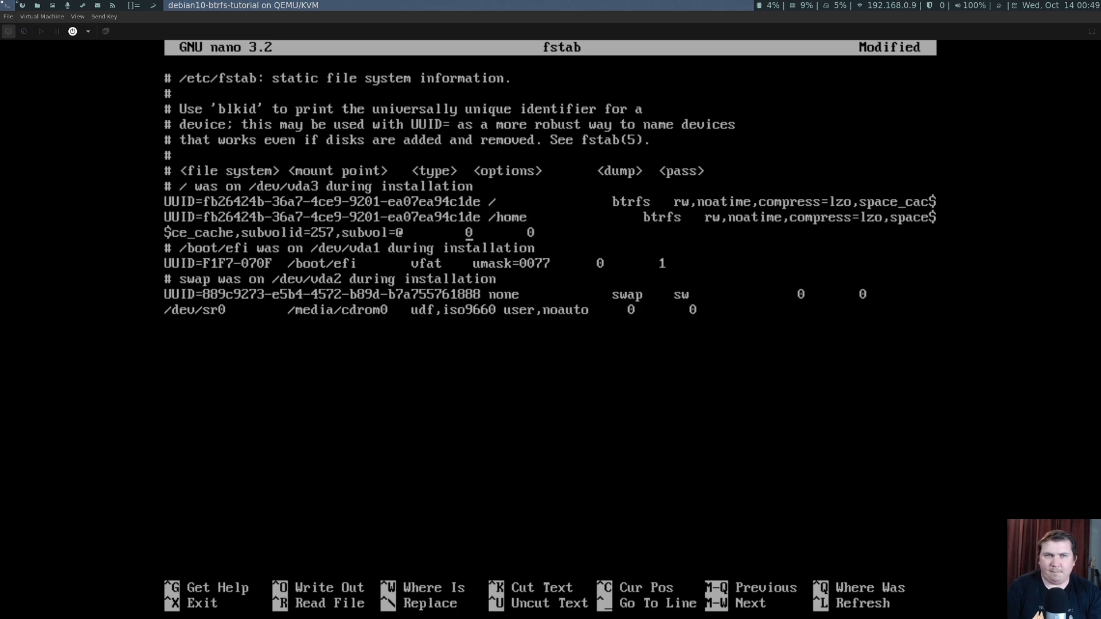
key(Home)
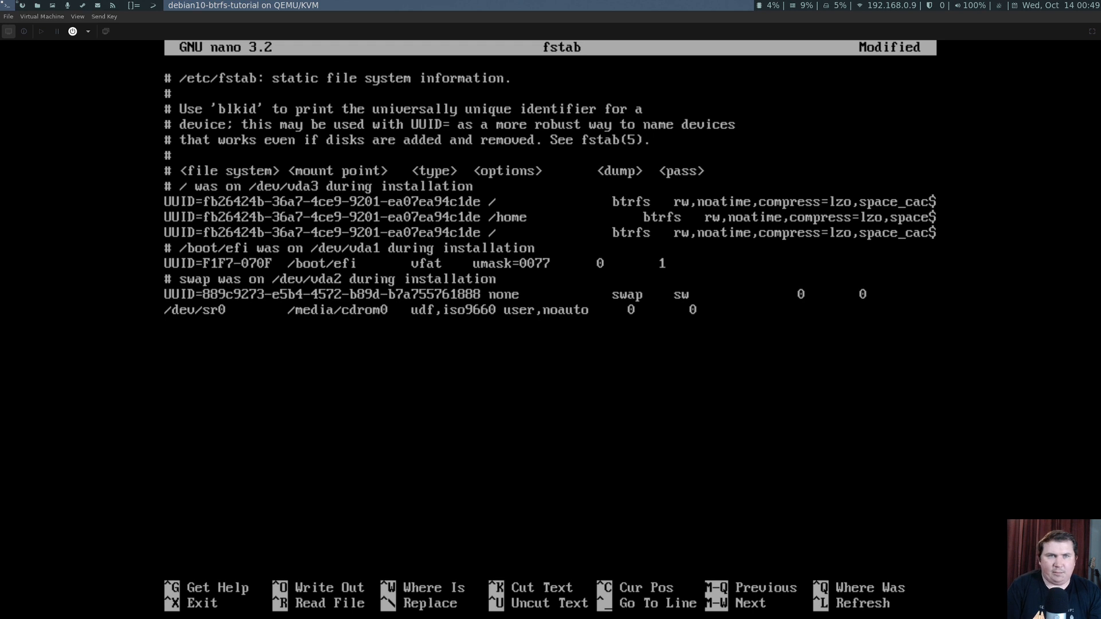
key(Right)
key(Right)
key(Right)
key(Right)
key(Right)
key(Right)
key(Right)
key(Right)
key(Right)
key(Right)
key(Right)
key(Right)
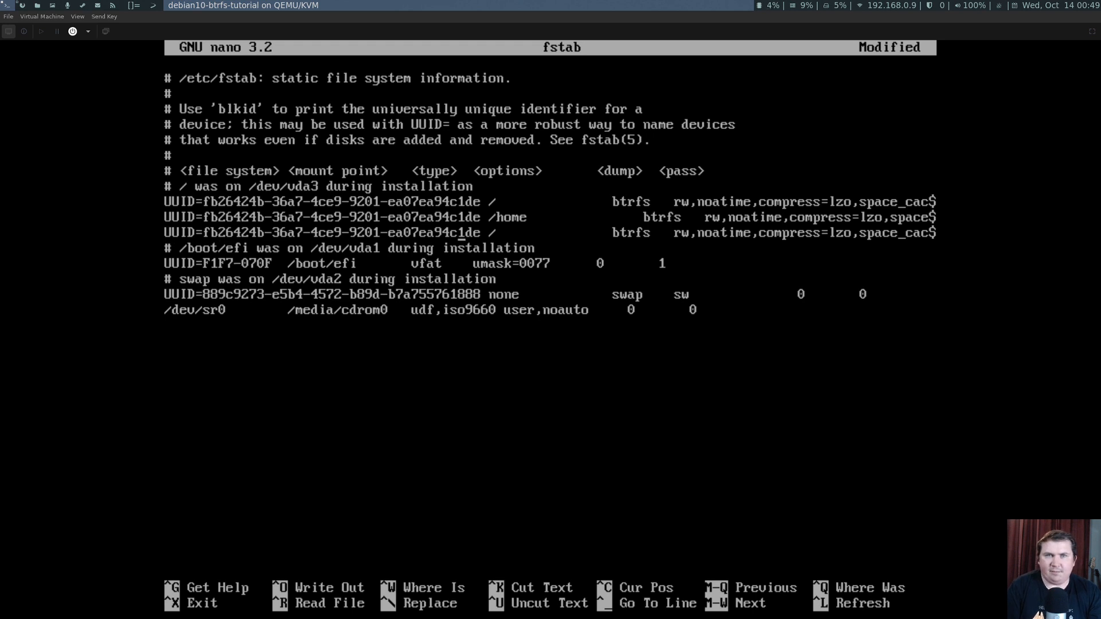
key(Right)
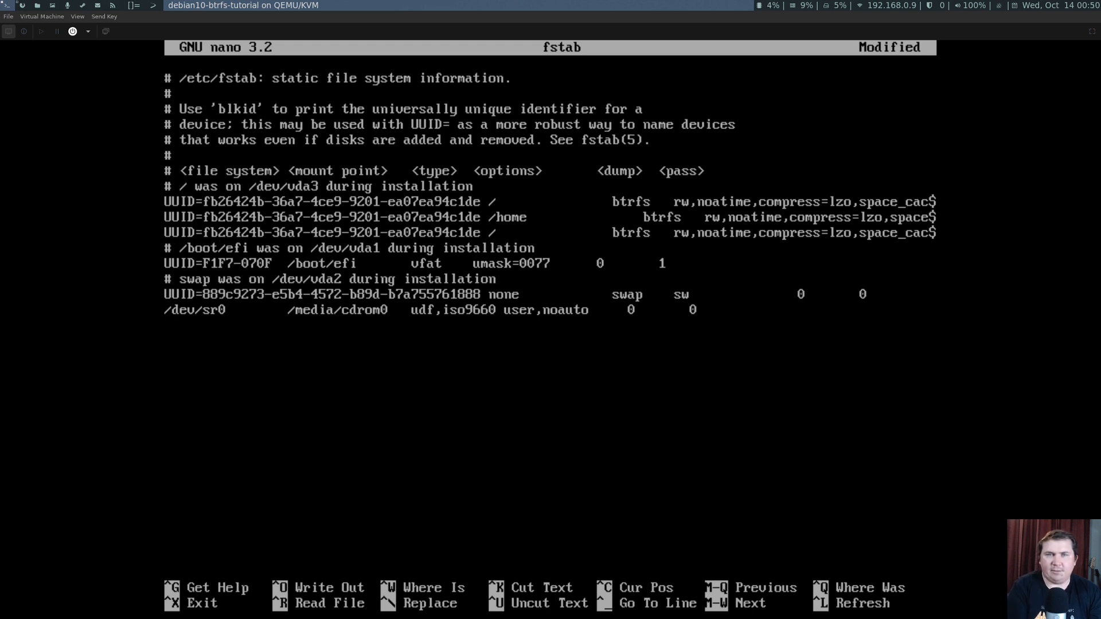
text(.snapshots)
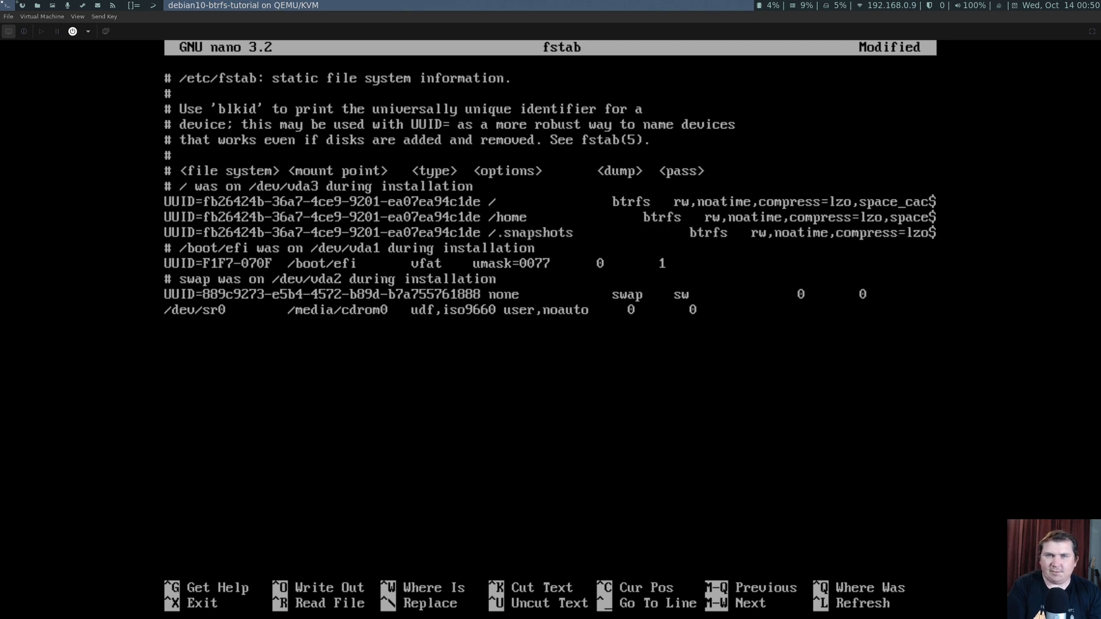
key(Right)
key(Right)
key(Right)
key(Right)
key(Right)
key(Right)
key(Right)
key(Right)
key(Right)
key(Right)
key(Right)
key(Right)
key(Right)
key(Right)
key(Right)
key(Right)
key(Right)
key(Right)
key(Right)
key(Right)
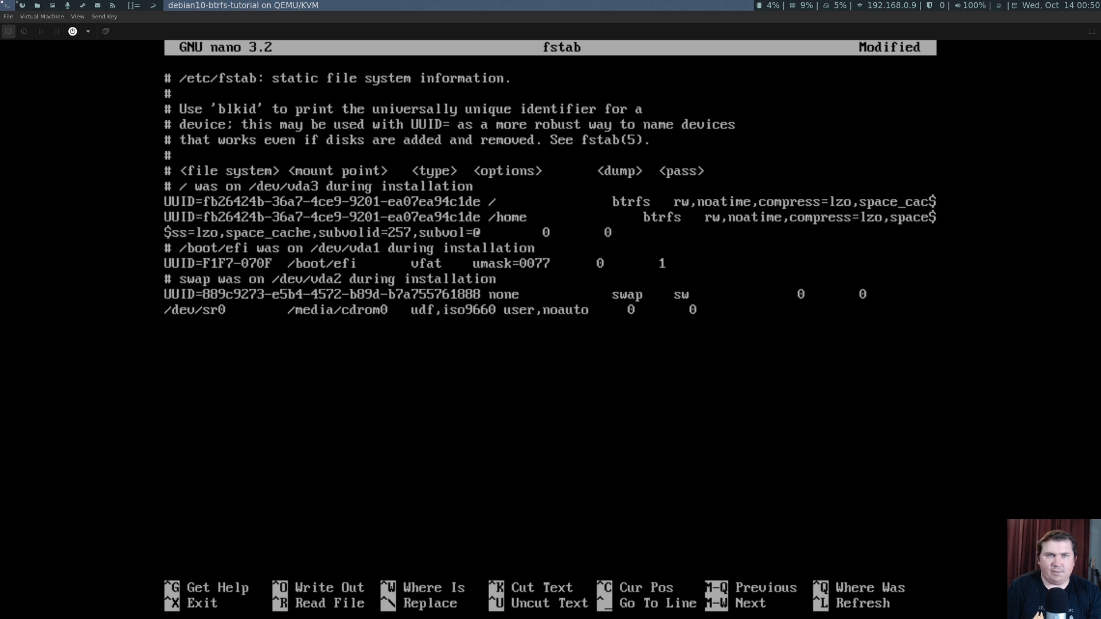
key(Delete)
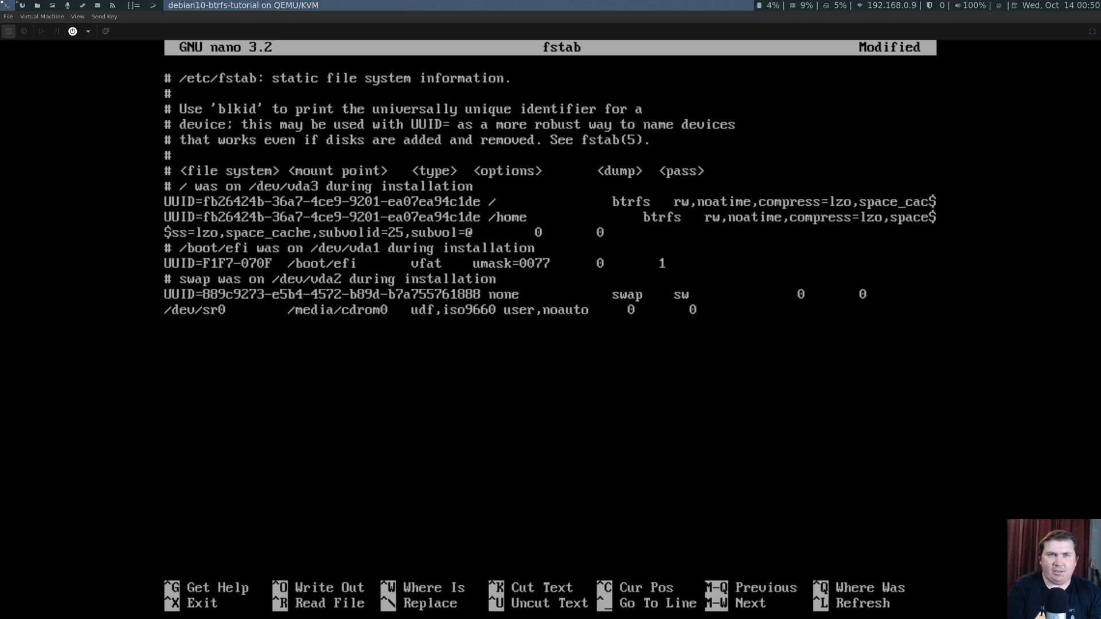
text(9)
key(Right)
key(Right)
key(Right)
key(Right)
key(Right)
key(Right)
key(Right)
key(Right)
key(Right)
key(Right)
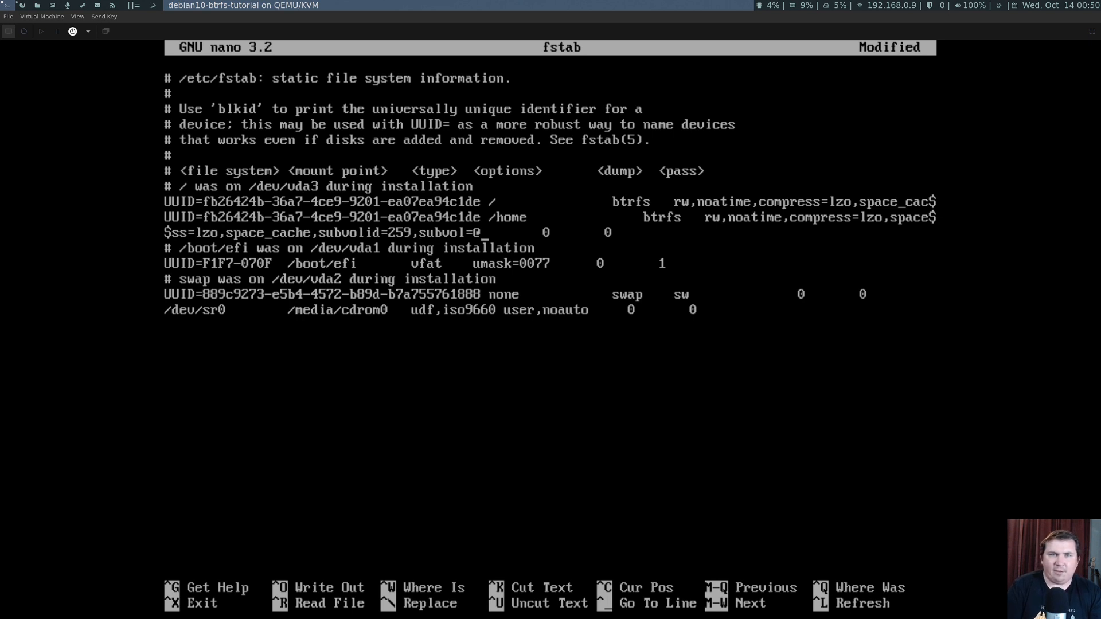
text(snapshots)
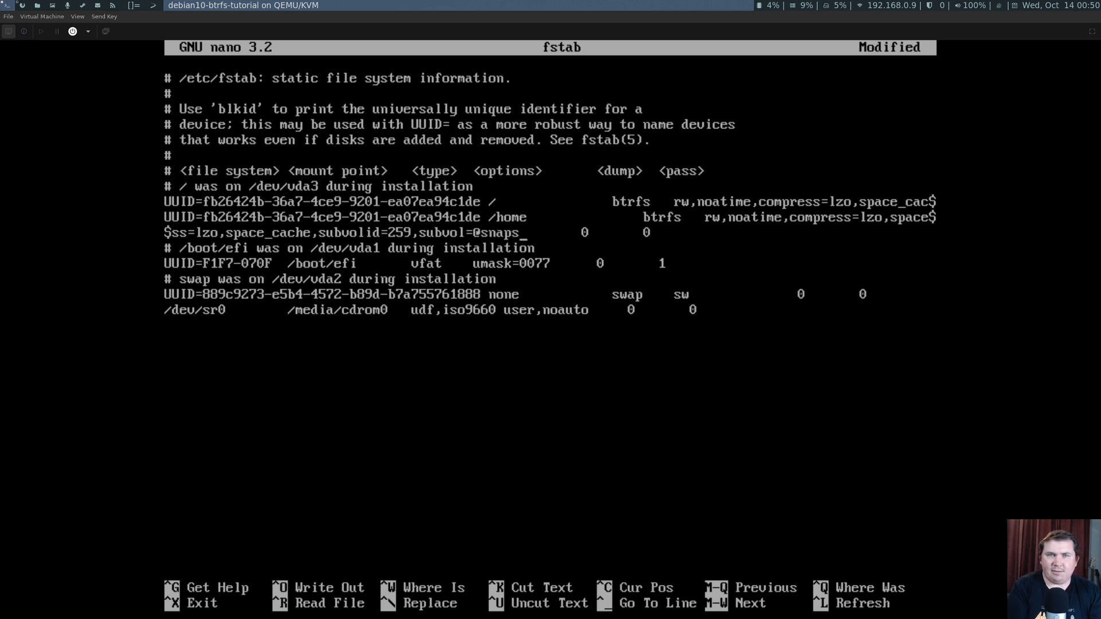
key(Home)
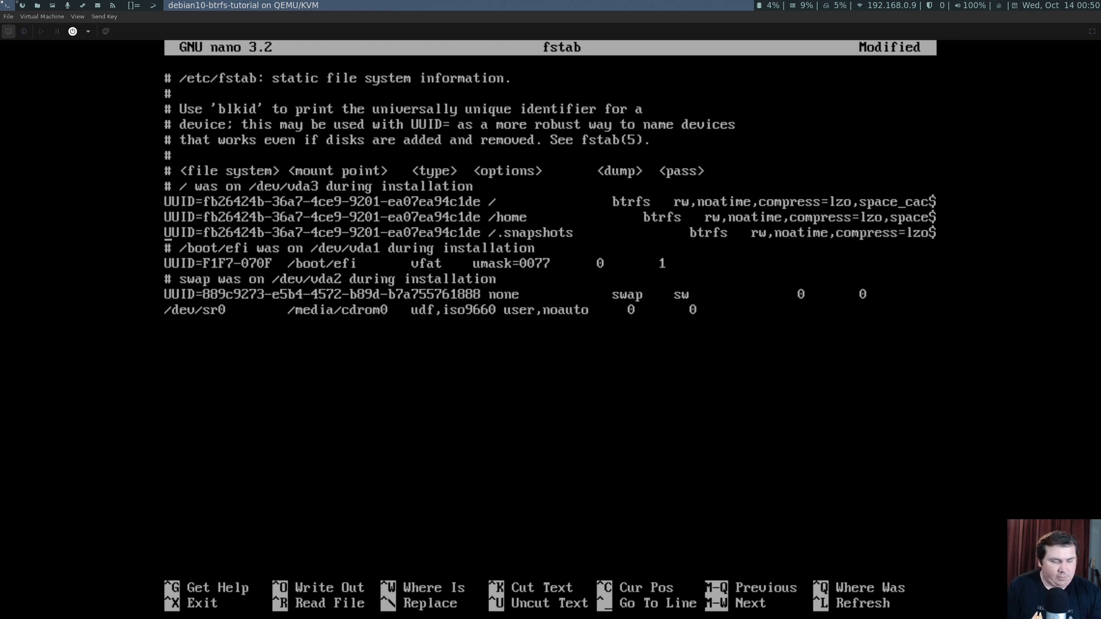
Step: Save the edited file under the name fstab and exit nano
key(ctrl+x)
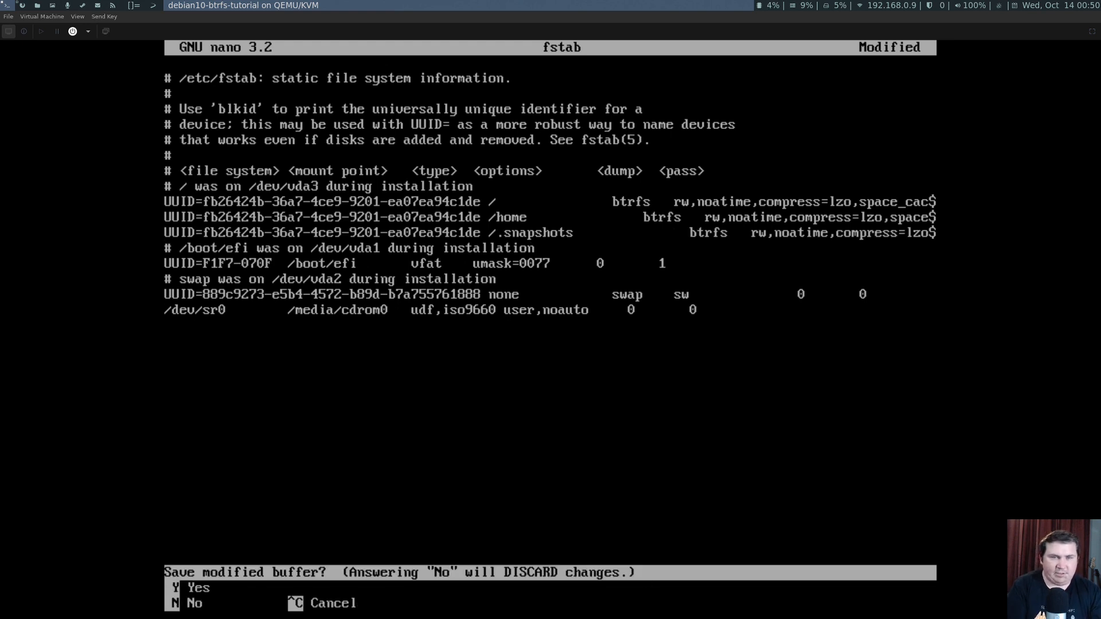
key(y)
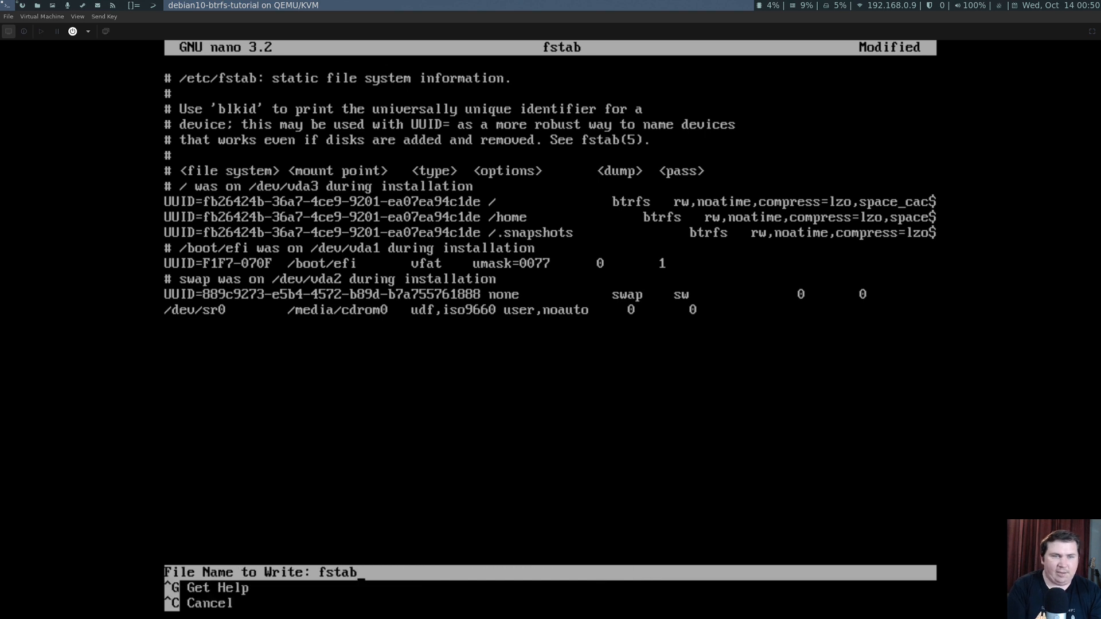
key(Return)
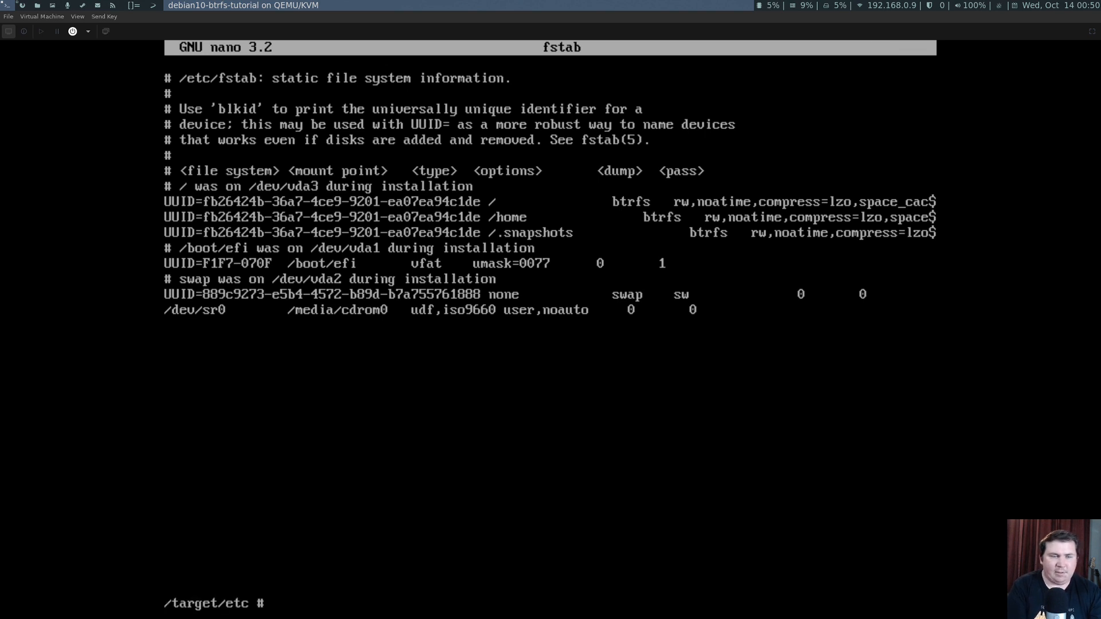
Step: Return to the home directory, try to clear the console, and end the shell session
text(cd)
key(Return)
text(clear)
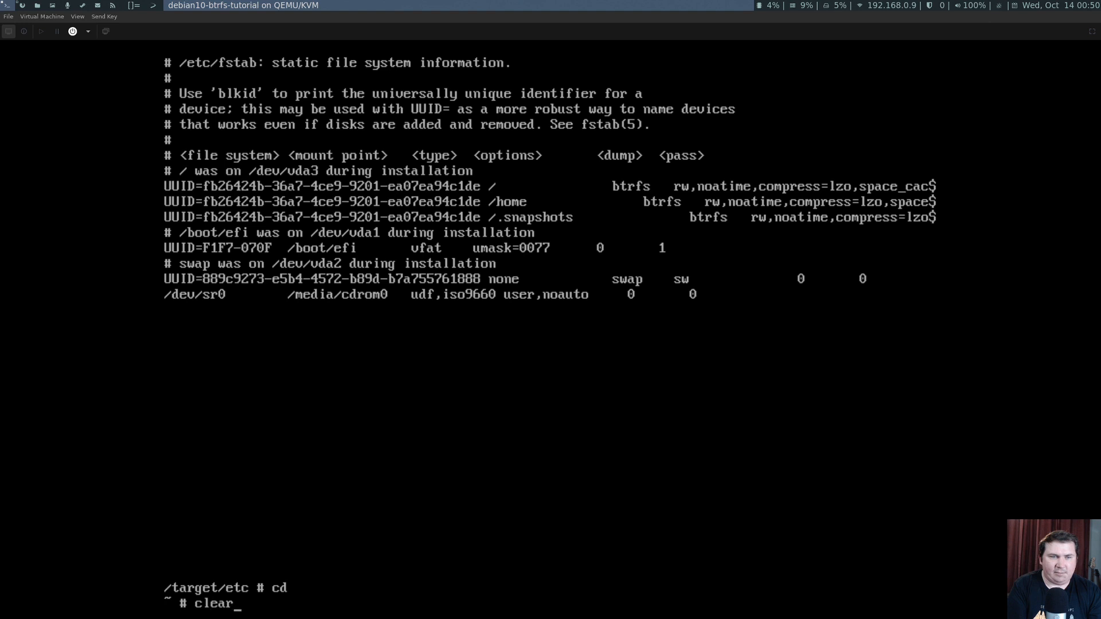
key(Return)
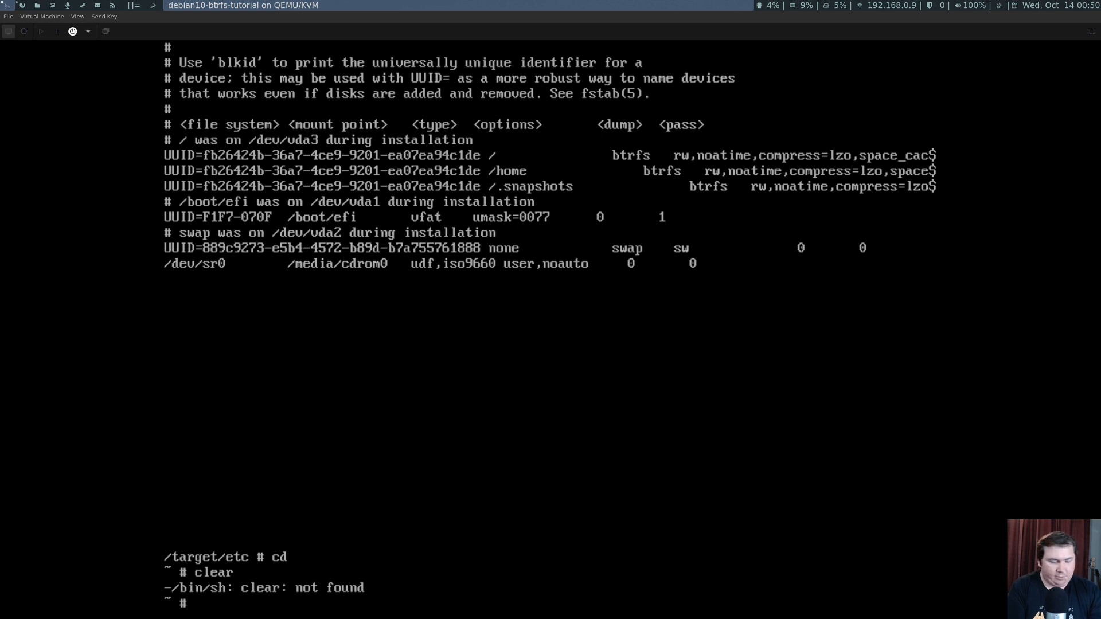
key(ctrl+d)
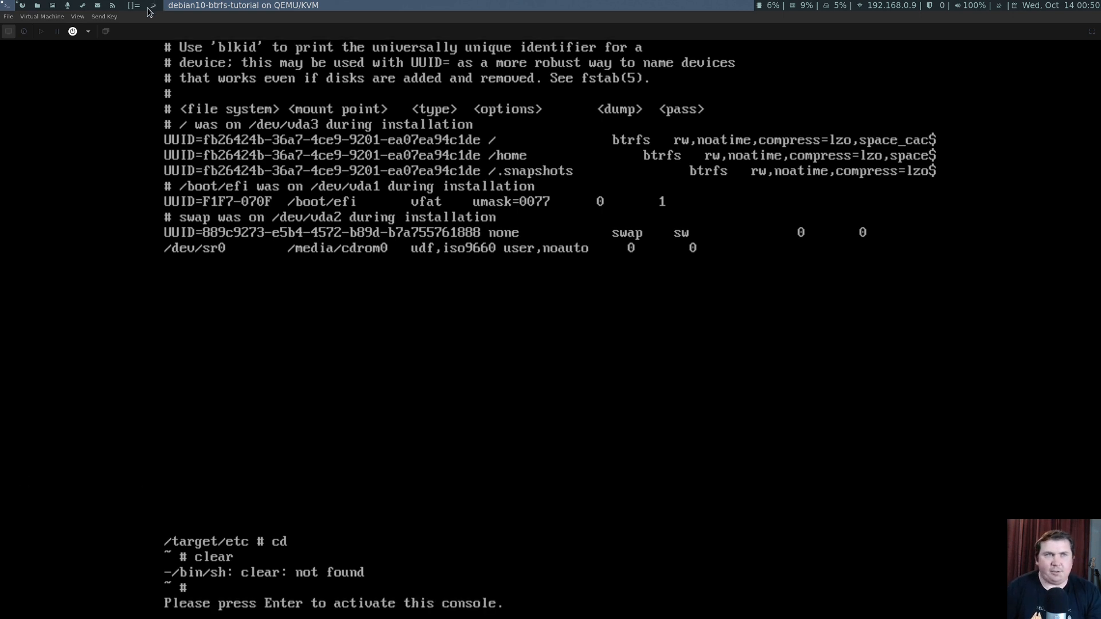
Step: Switch the virtual machine back to the installer's first console and start installing the base system
click(107, 18)
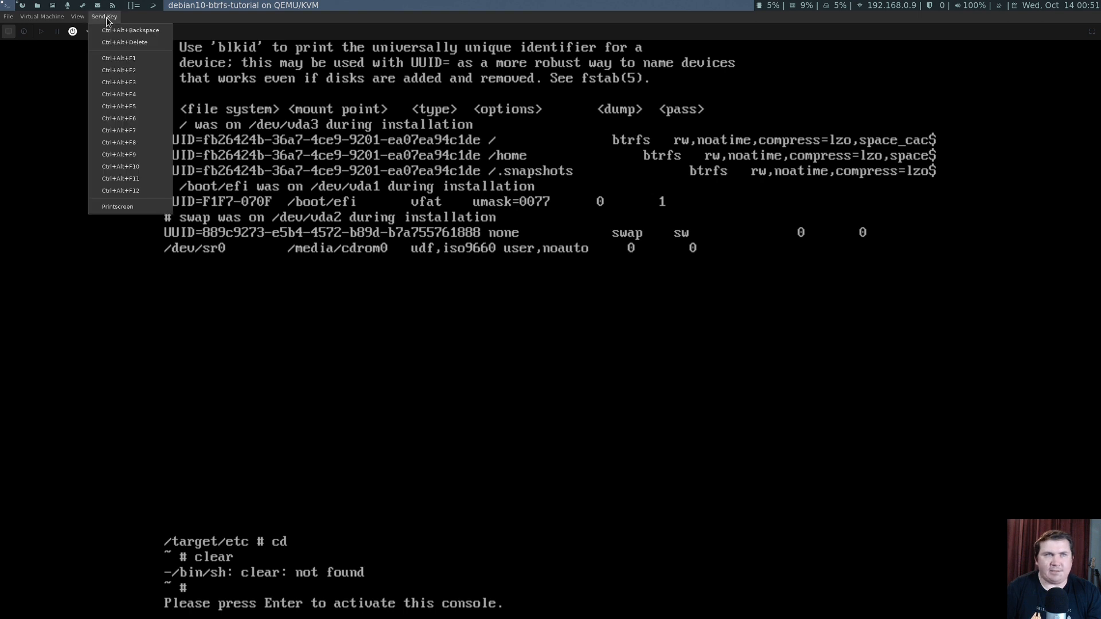
click(119, 59)
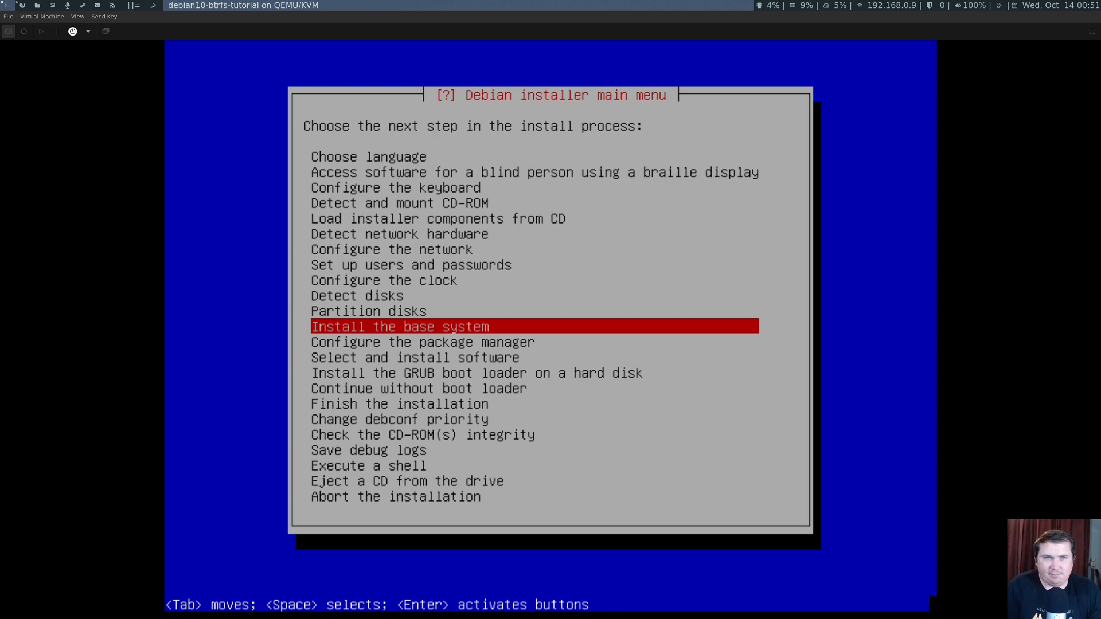
key(Return)
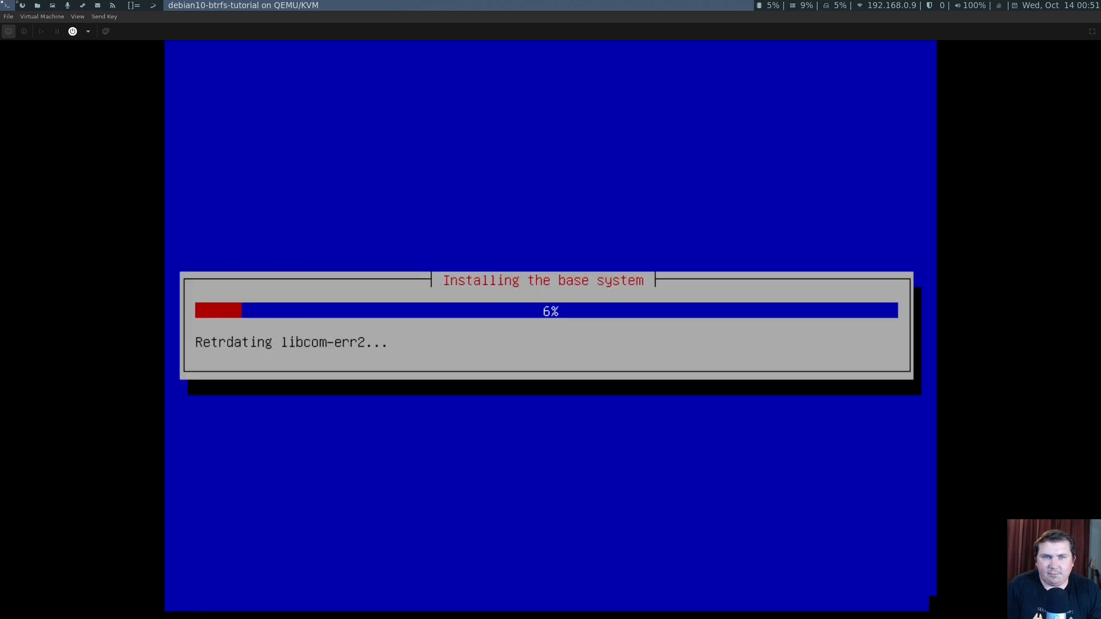
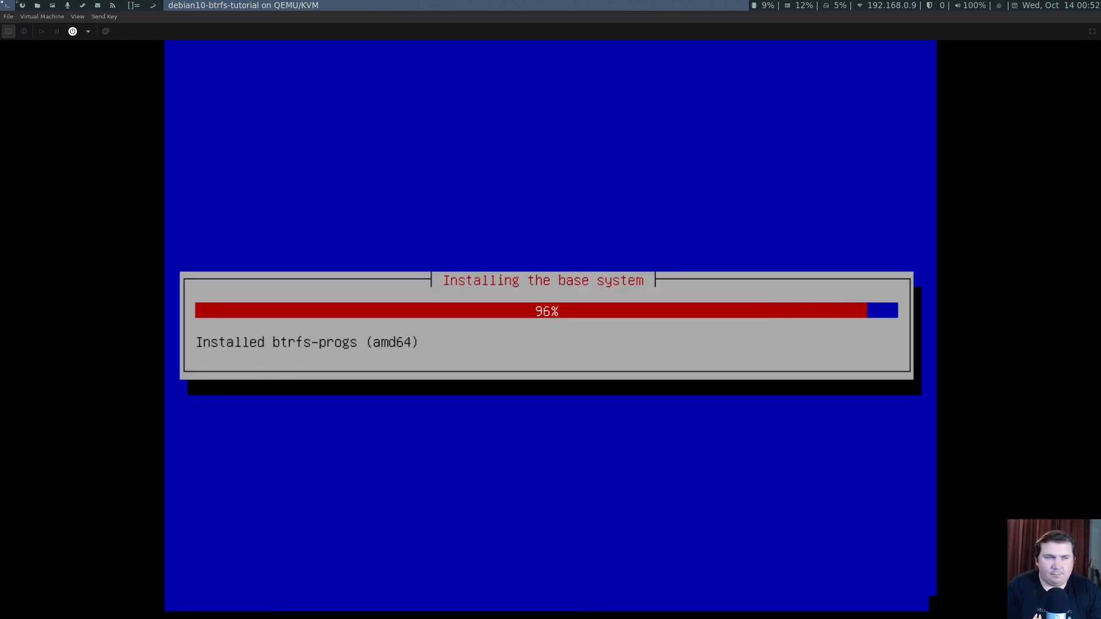
Step: Configure the package manager with non-free software, APT source repositories, security updates, release updates and backported software
key(Return)
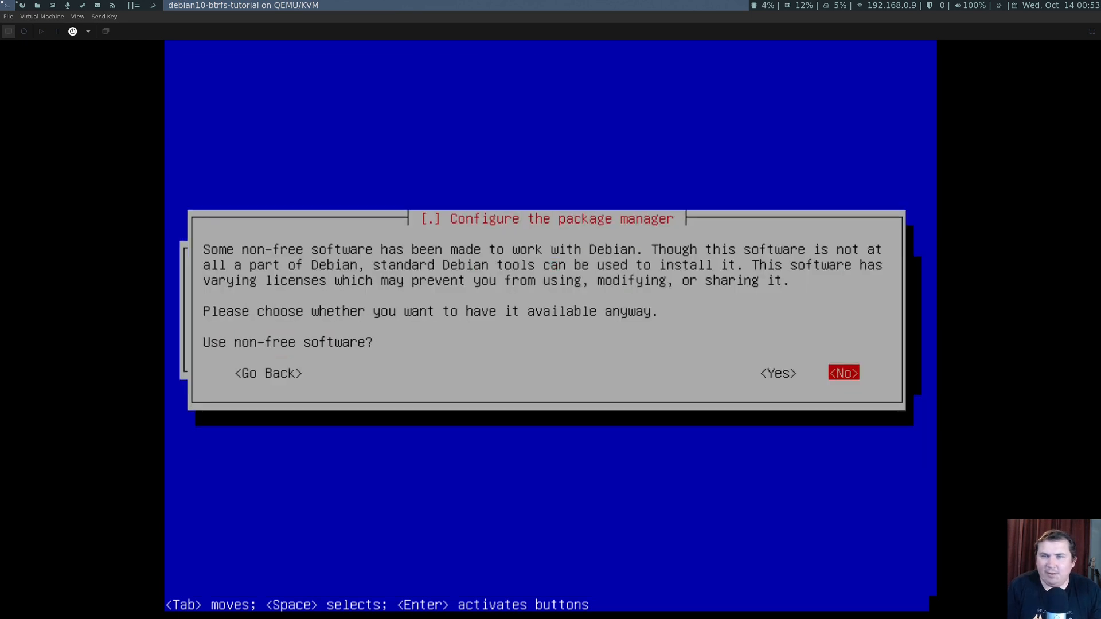
key(Left)
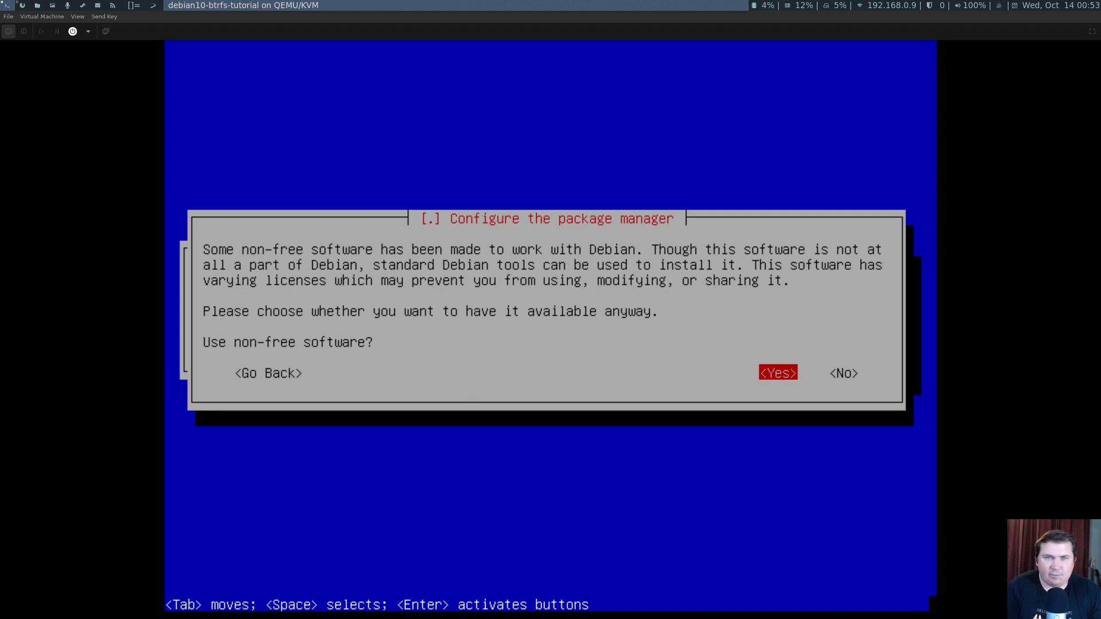
key(Return)
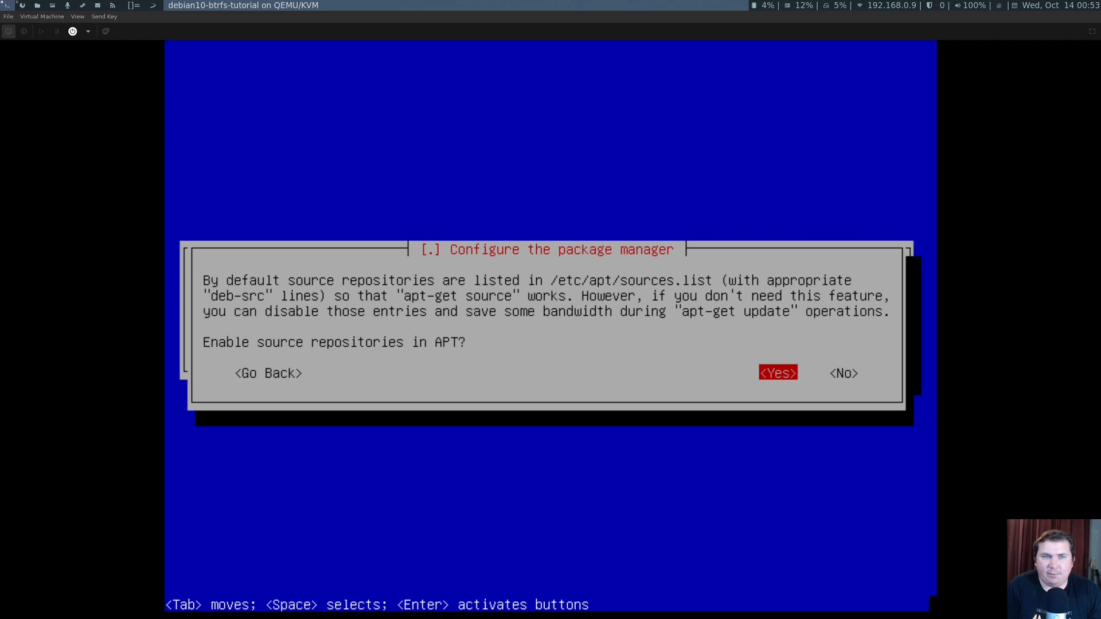
key(Return)
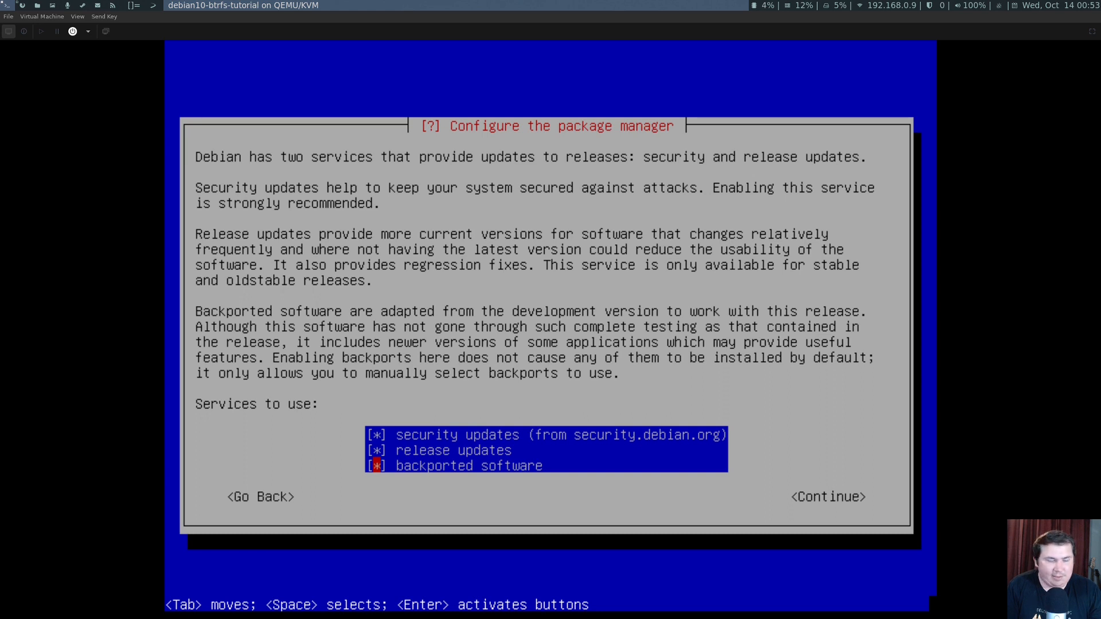
key(Tab)
key(Return)
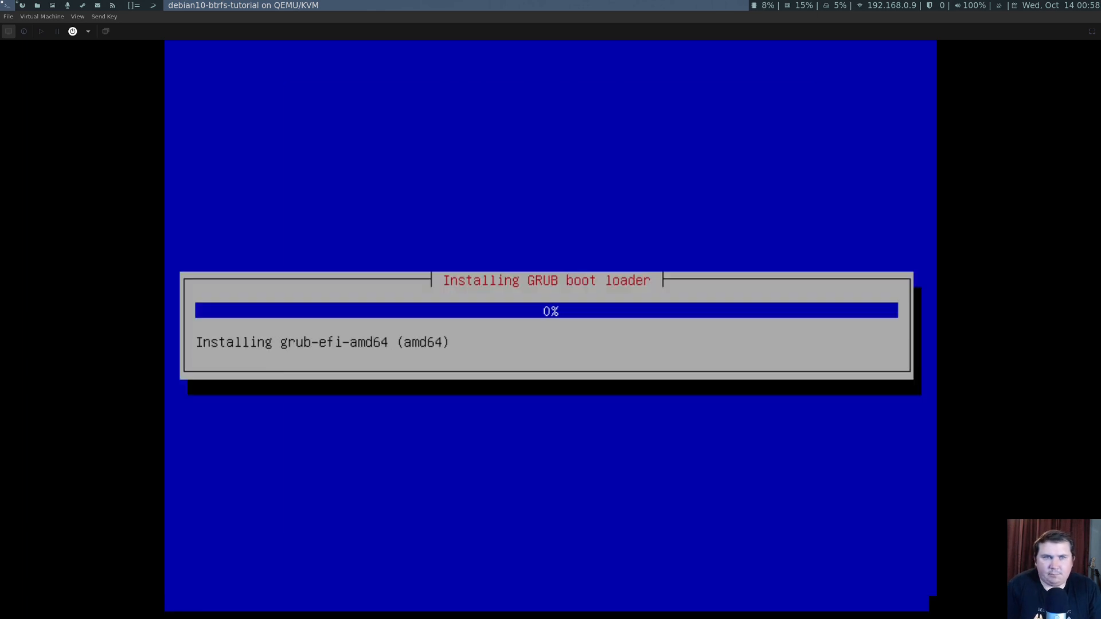
Step: Finish the installation with the GRUB boot loader and restart into the new system
key(Return)
key(Return)
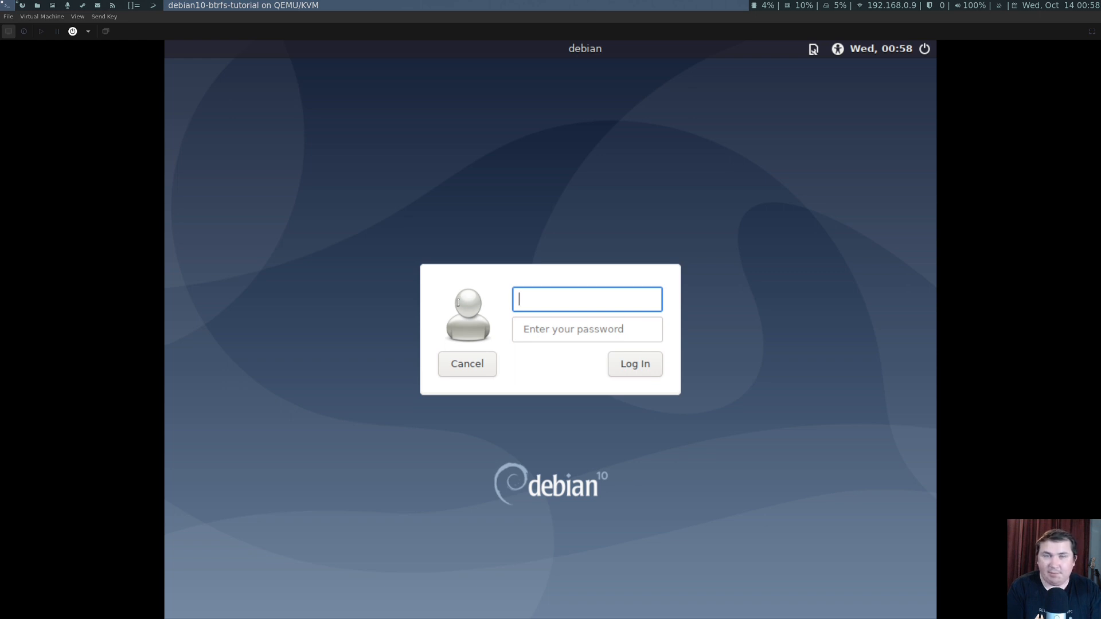
Step: Log in with the account's username and password, and start the desktop panel with the default configuration
key(Return)
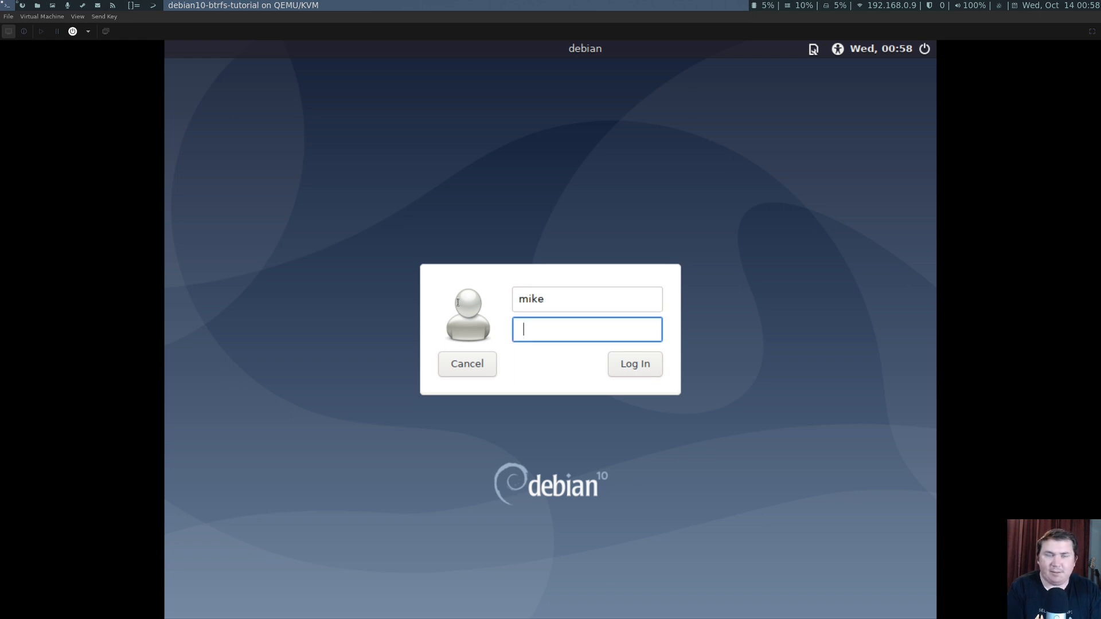
key(Return)
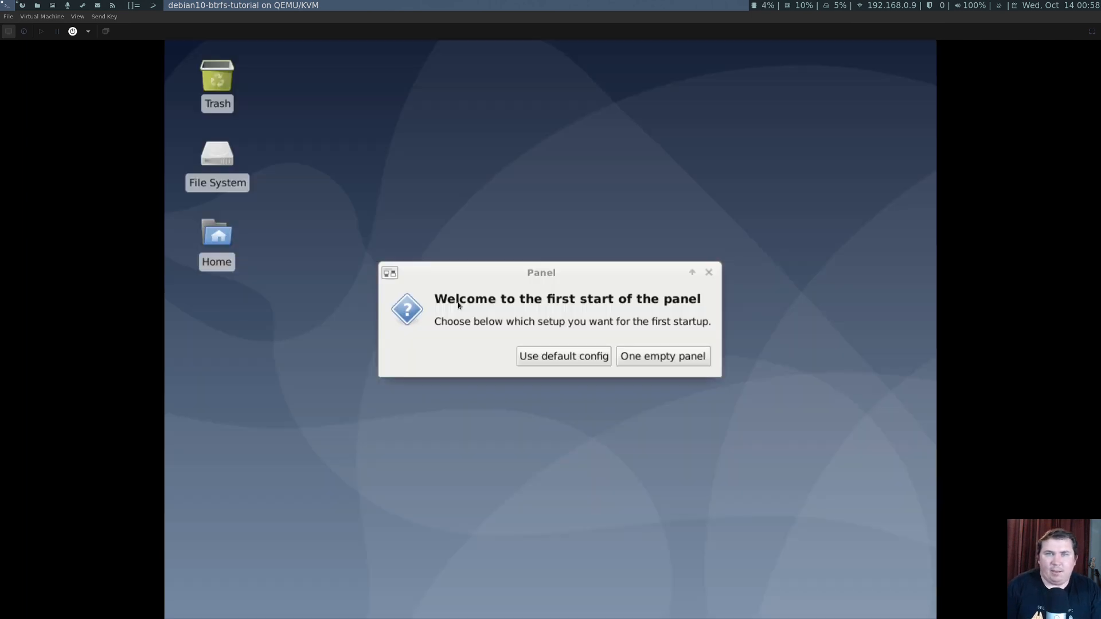
click(563, 356)
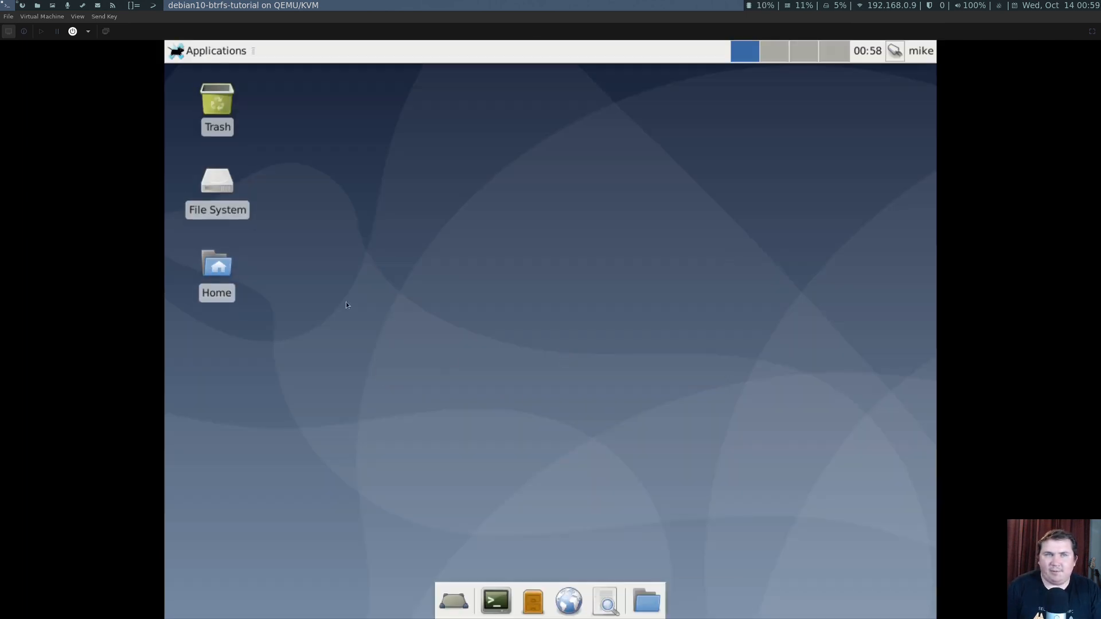
Step: Open the display scaling options for the virtual machine's console
click(76, 17)
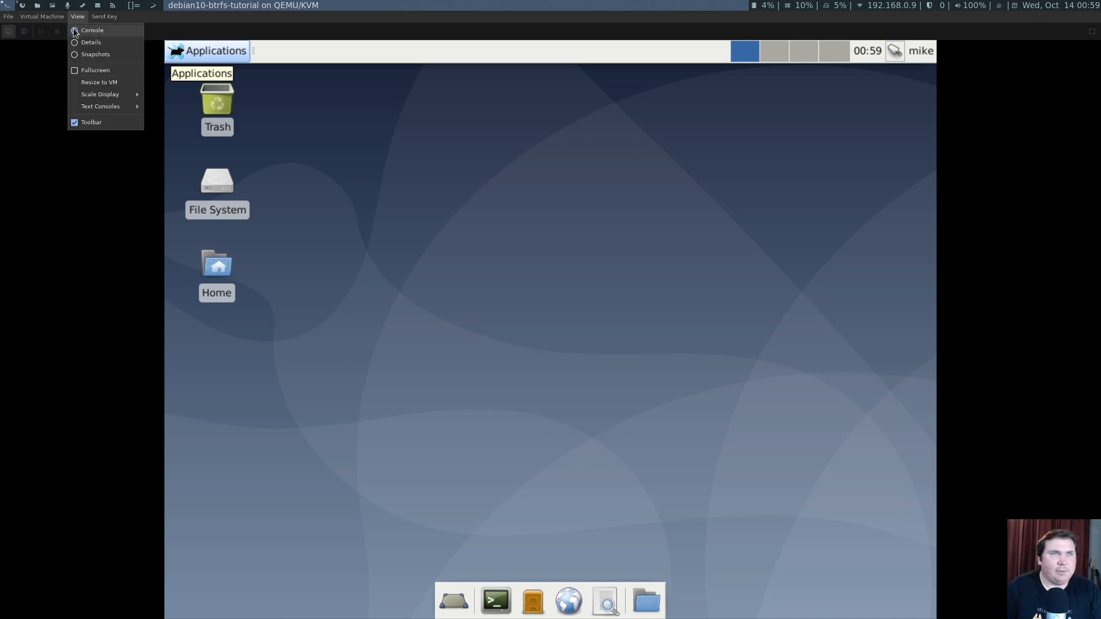
mouse_move(100, 99)
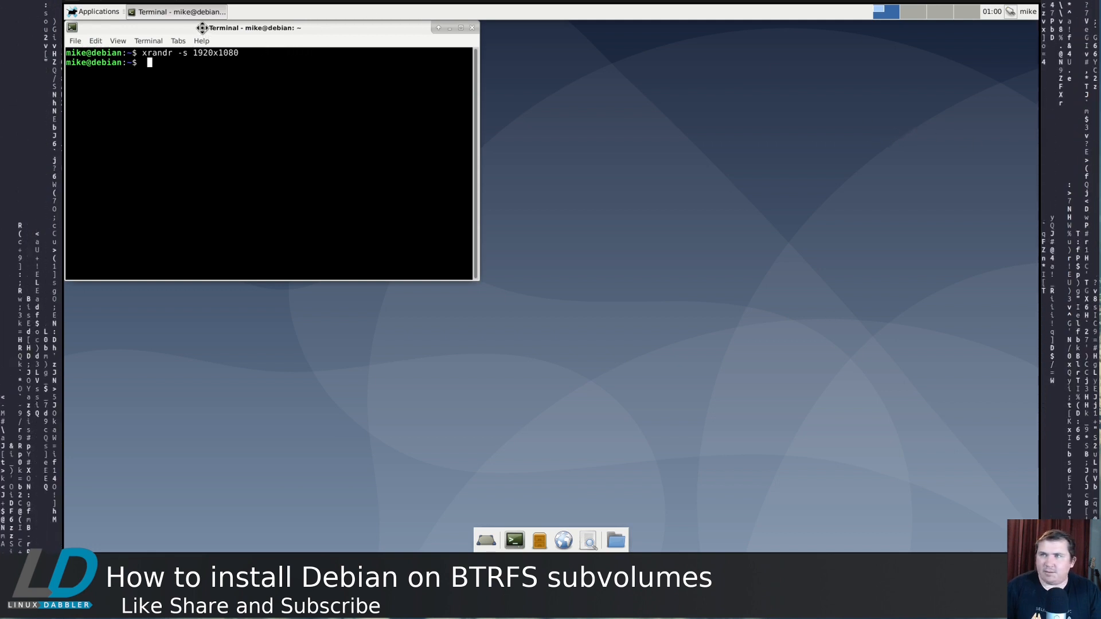
Step: Choose a larger font in the terminal's appearance preferences
click(95, 40)
click(125, 132)
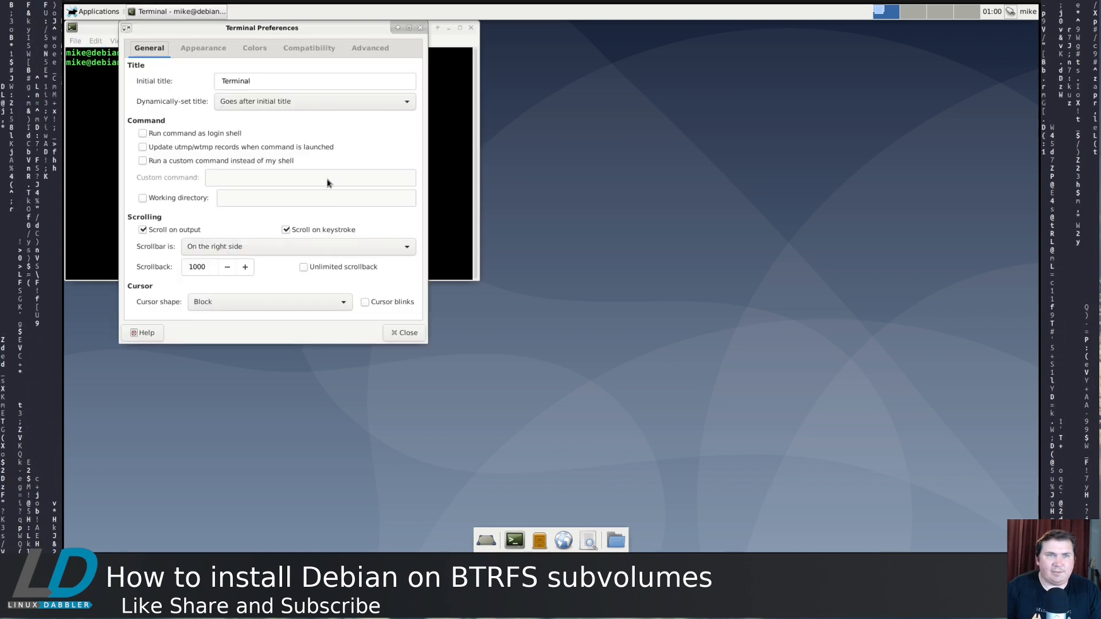
click(247, 48)
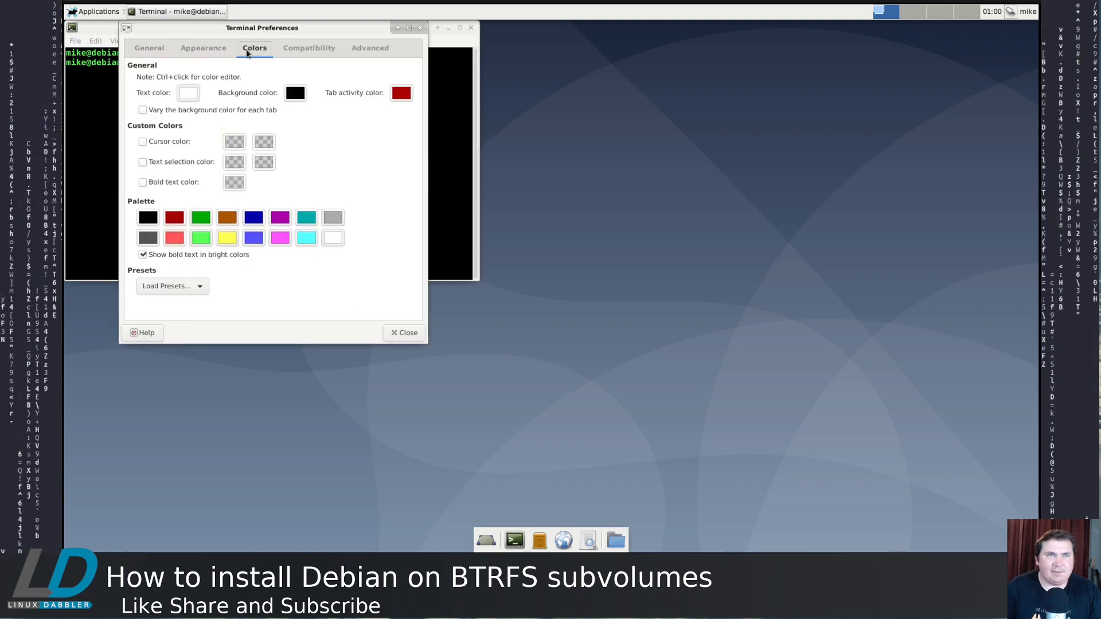
click(215, 51)
click(344, 82)
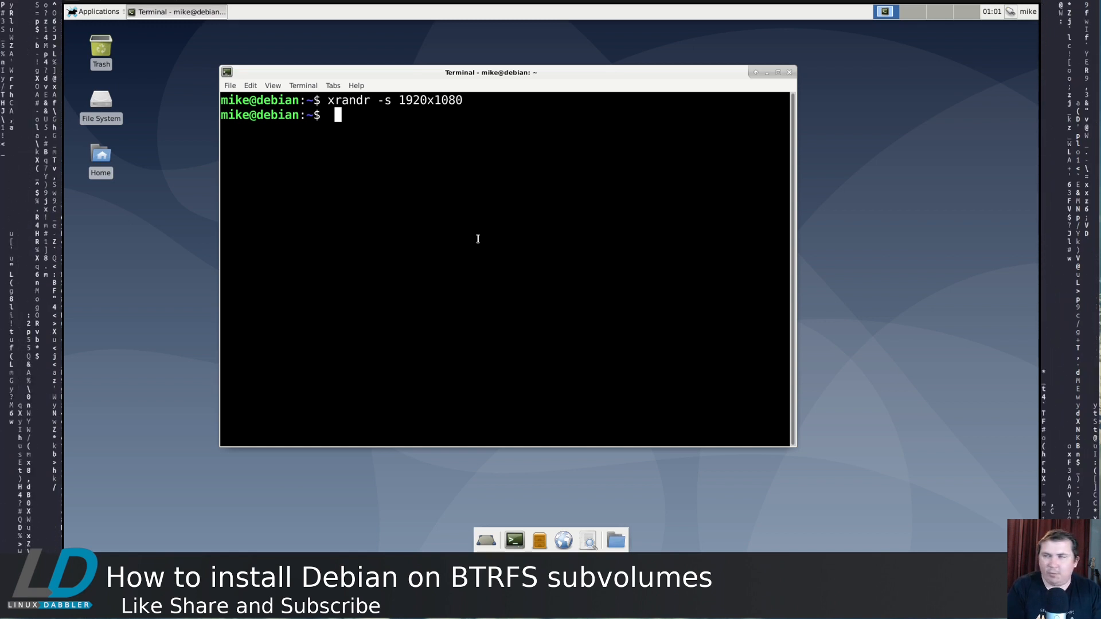
Step: Open /etc/apt/sources.list in nano with sudo, entering the account password
key(BackSpace)
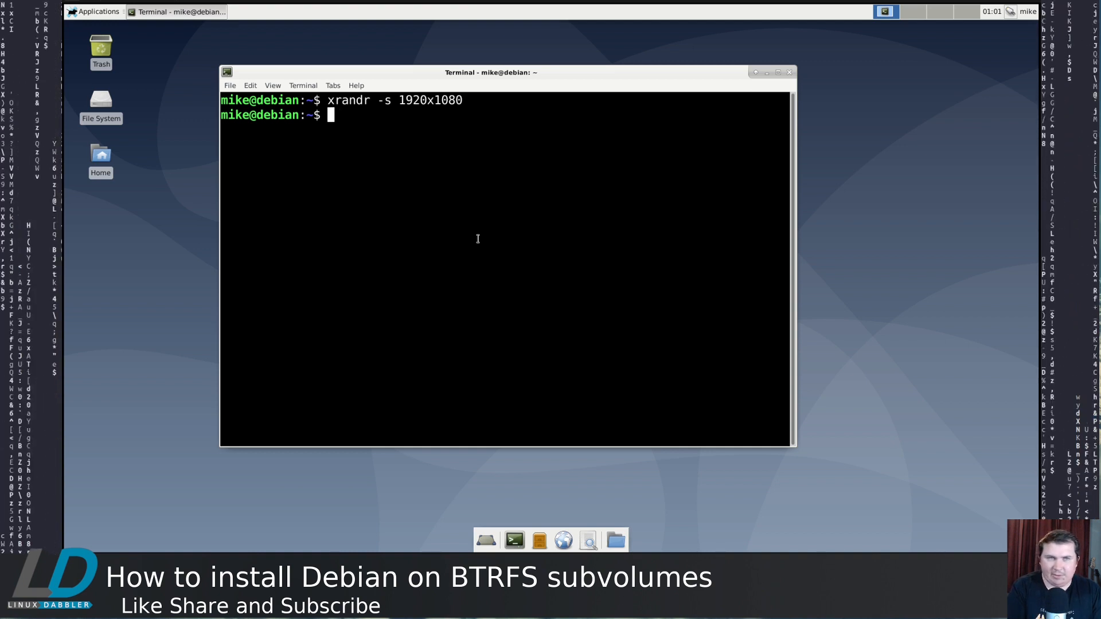
text(sudo ana)
key(BackSpace)
key(BackSpace)
key(BackSpace)
text(nano /etc/)
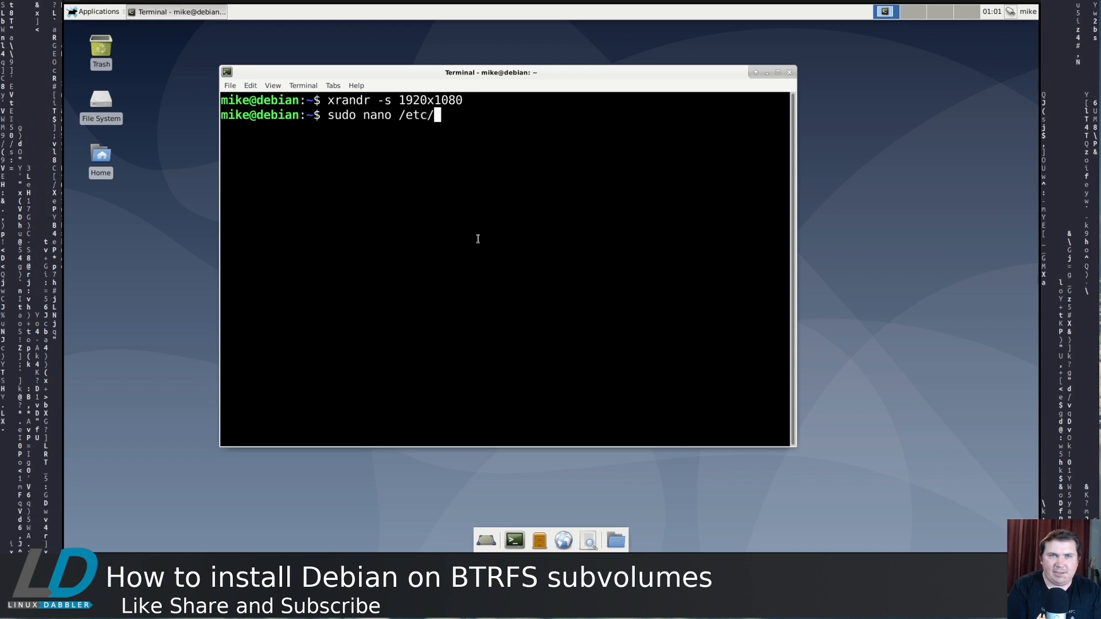
text(apt/sources.list)
key(Return)
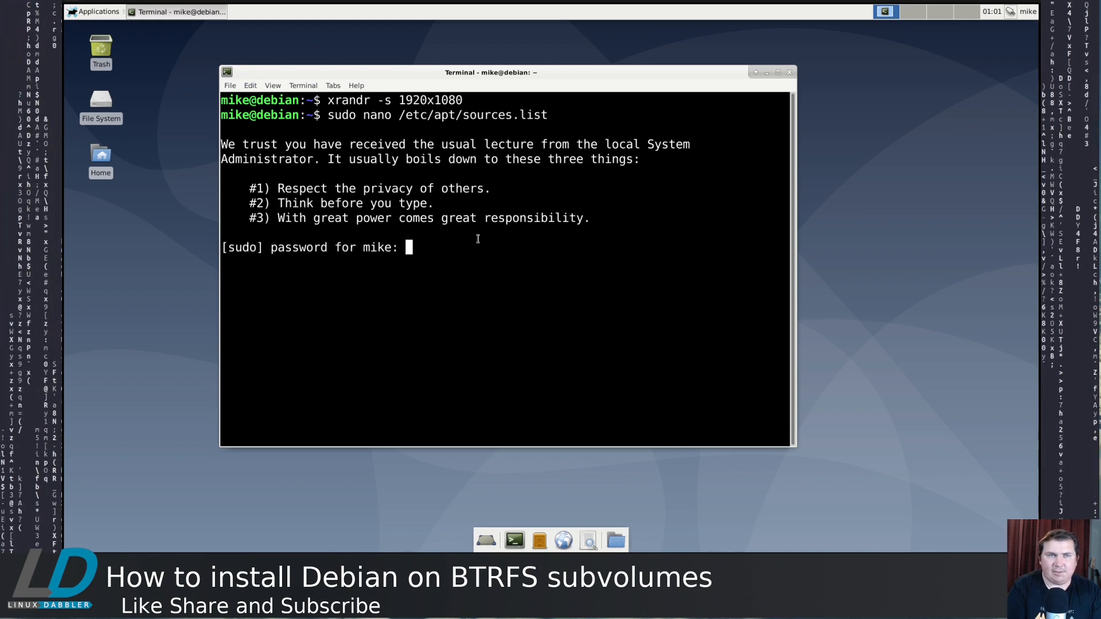
key(Return)
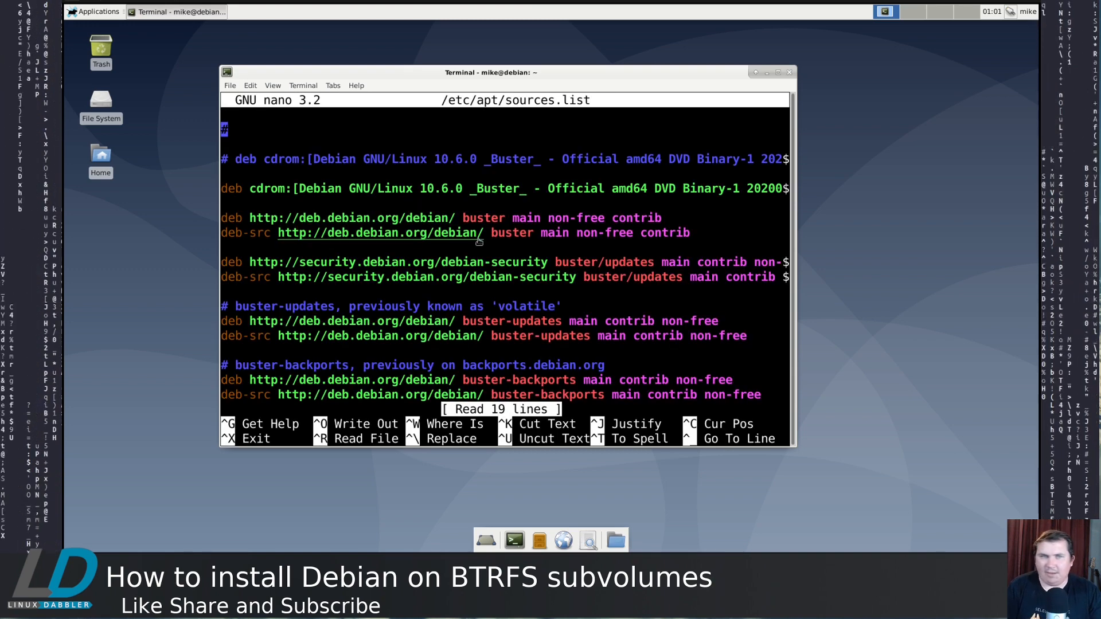
Step: Comment out the active deb cdrom entry in sources.list with a #
key(Down)
key(Down)
key(Down)
key(Down)
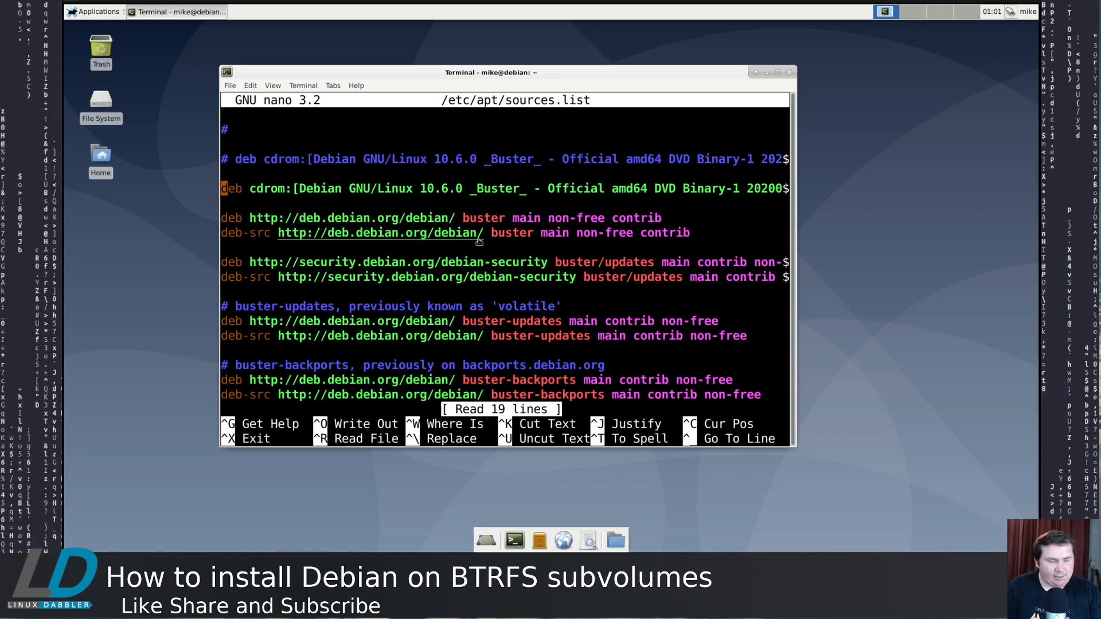
text(#)
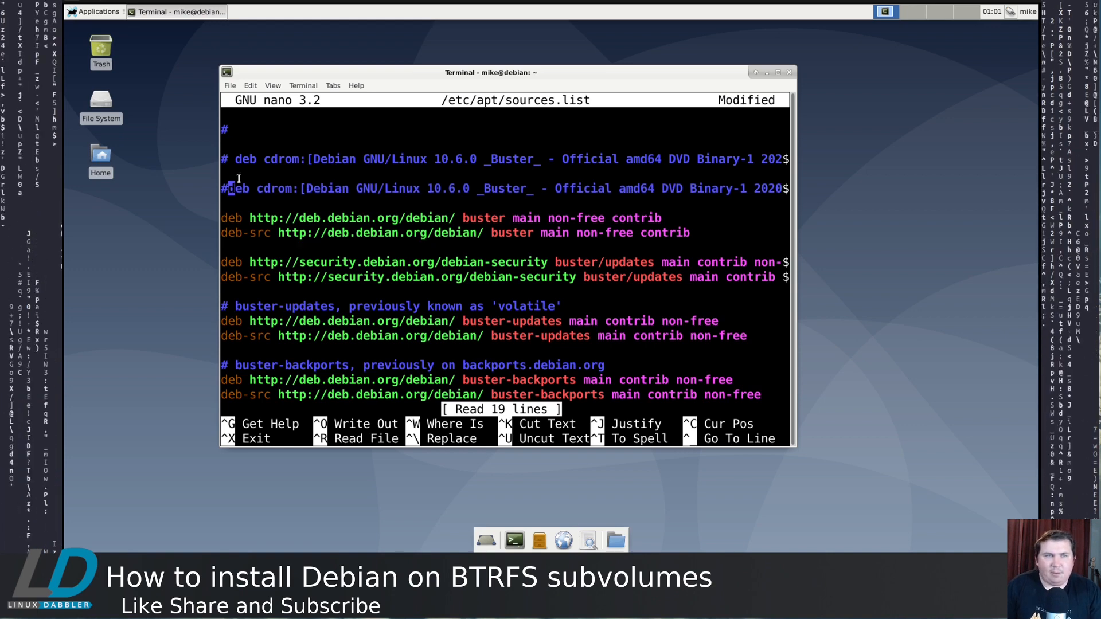
Step: Review the commented-out cdrom entry, the components of the buster repository, and the remaining repository entries through the end of the file
drag(227, 189, 534, 192)
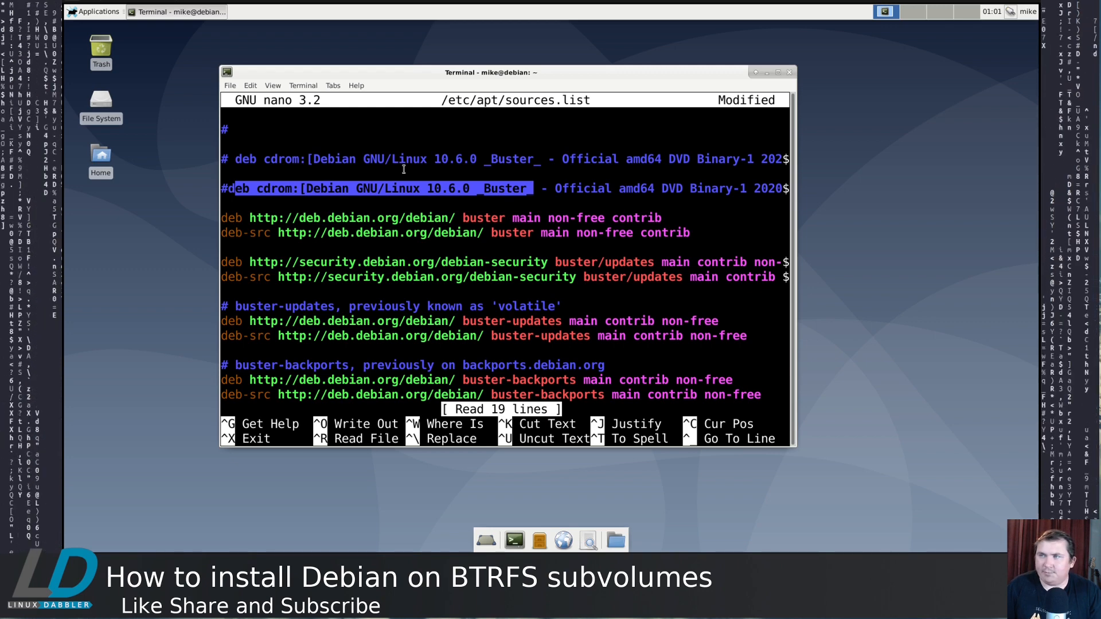
click(266, 191)
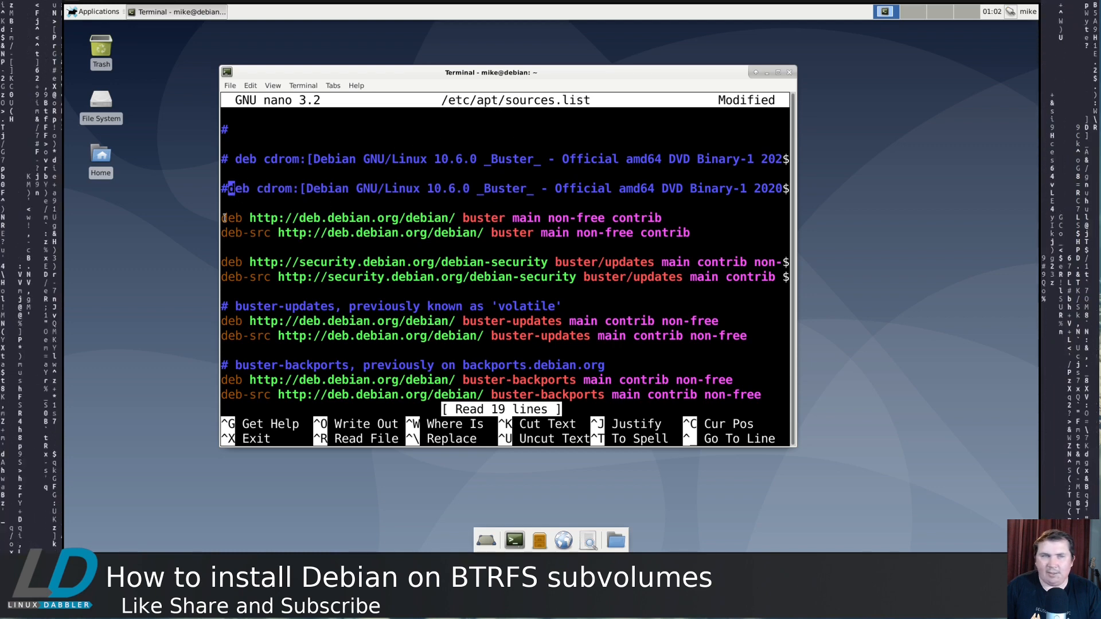
drag(221, 192, 632, 191)
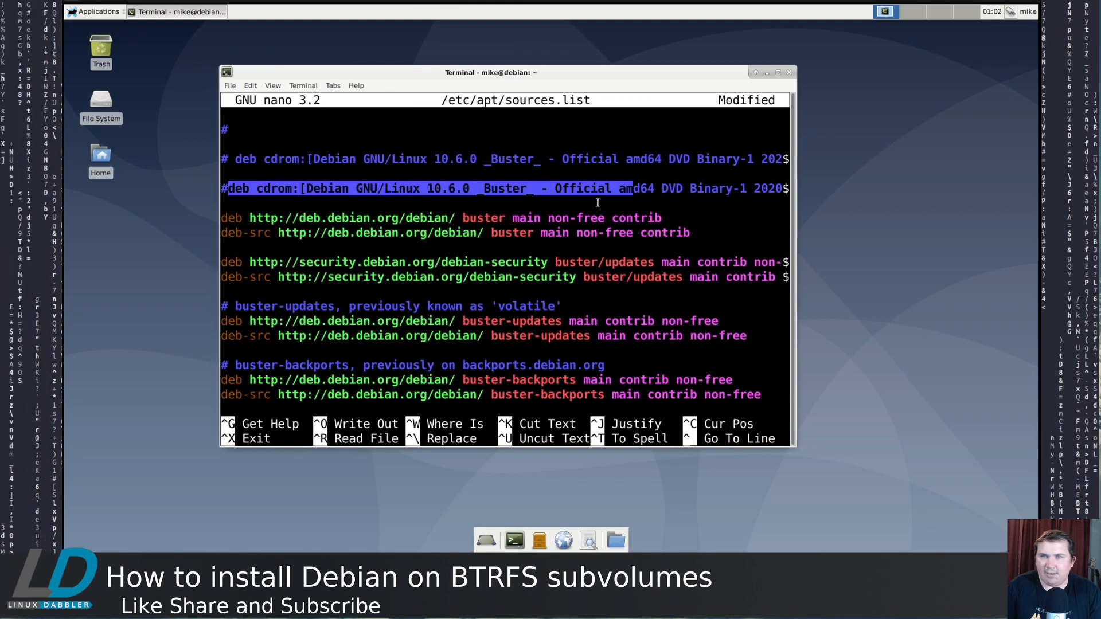
click(458, 303)
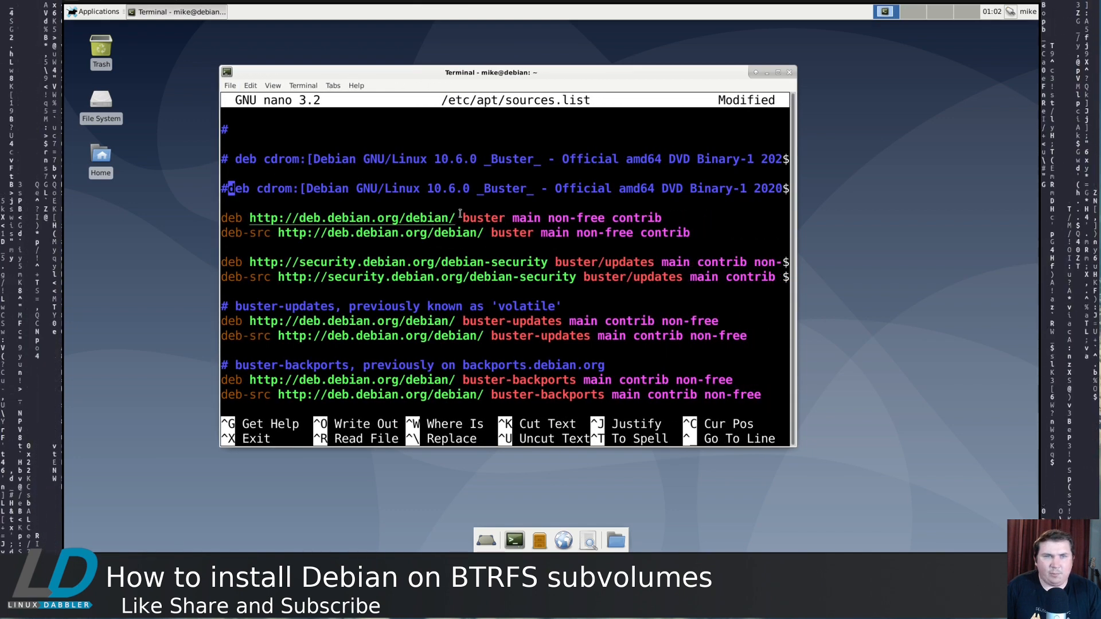
drag(512, 218, 677, 217)
key(Down)
key(Down)
key(Down)
key(Down)
key(Down)
key(Down)
key(Down)
key(Down)
key(Down)
key(Down)
key(Down)
key(Down)
key(Down)
key(Down)
key(Down)
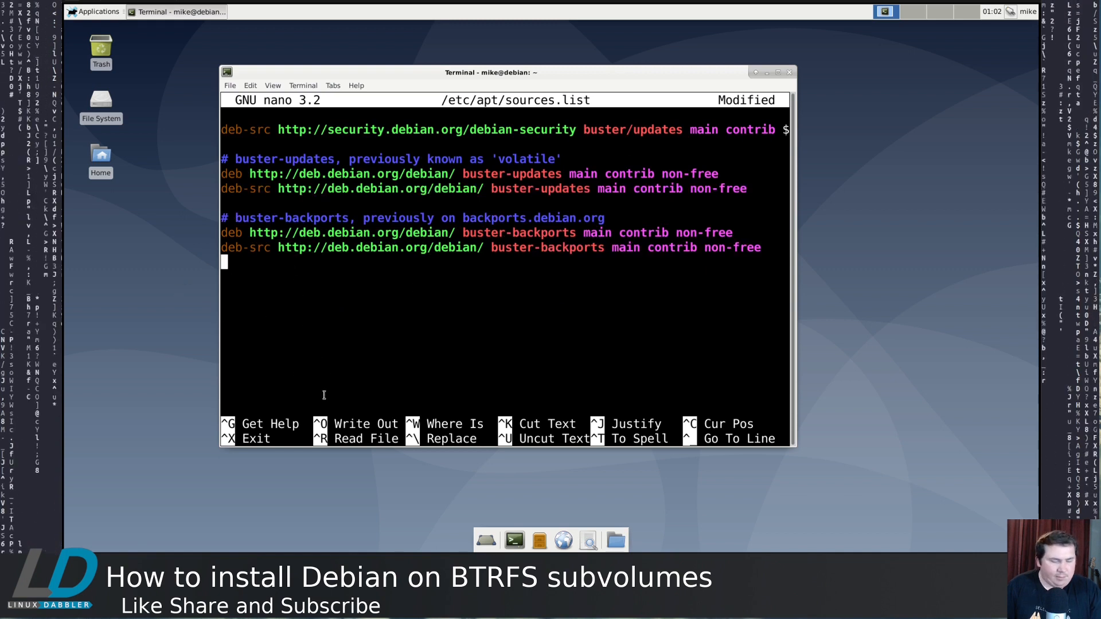
Step: Save the modified file as /etc/apt/sources.list and exit nano
key(ctrl+x)
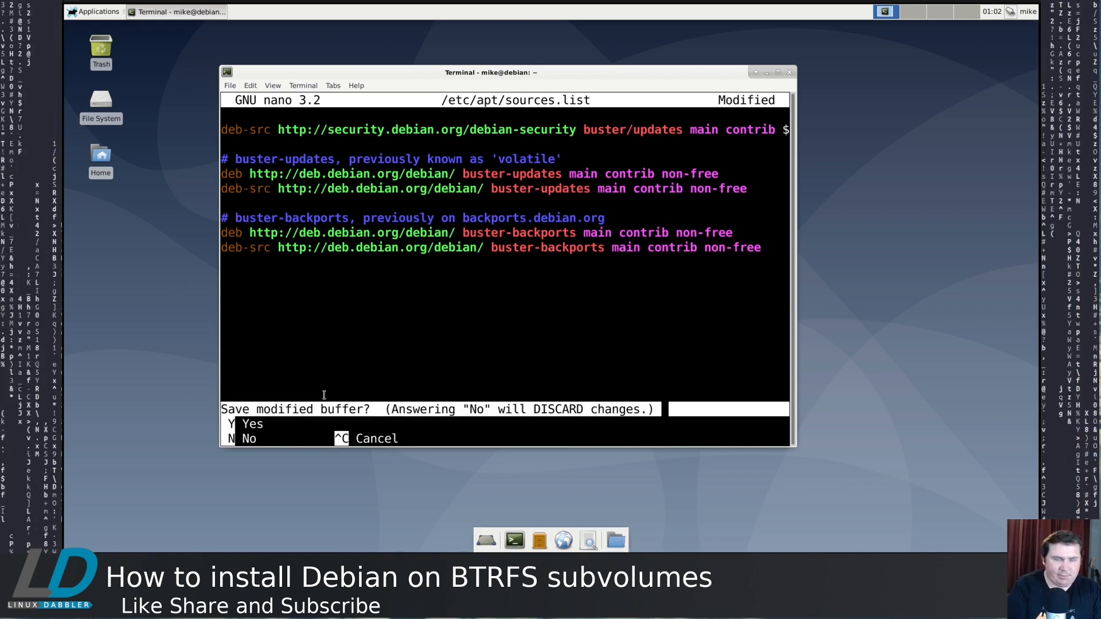
key(y)
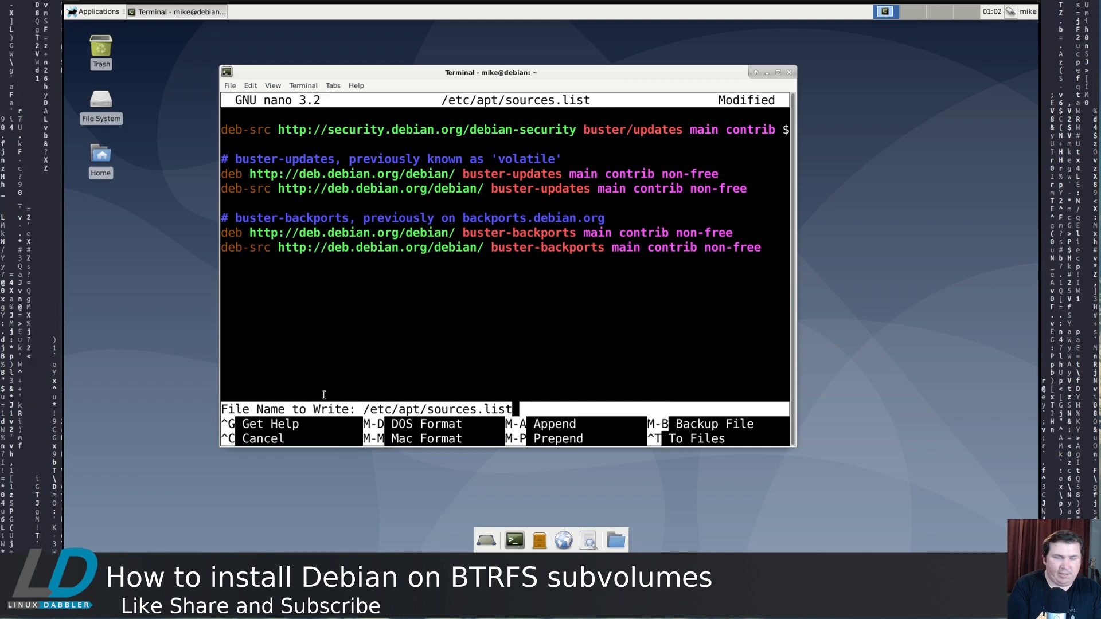
key(Return)
Step: Clear the terminal and refresh the package lists with sudo apt update
text(clear)
key(Return)
text(sudo apt update)
key(Return)
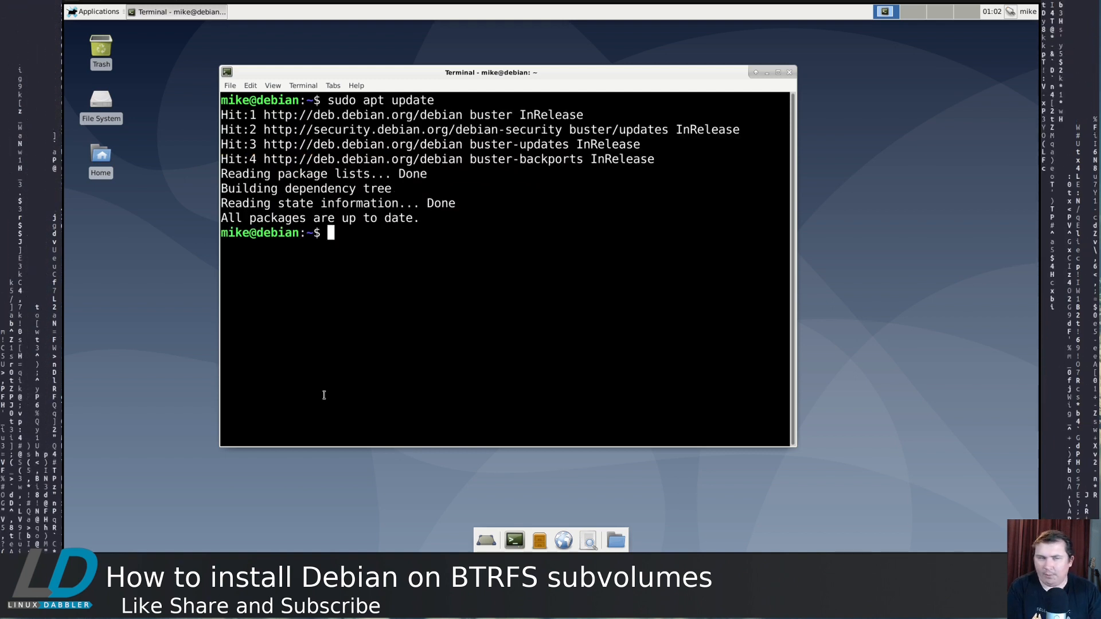
Step: Install git, vim and timeshift with sudo apt install, confirming the installation
text(sudo apt install )
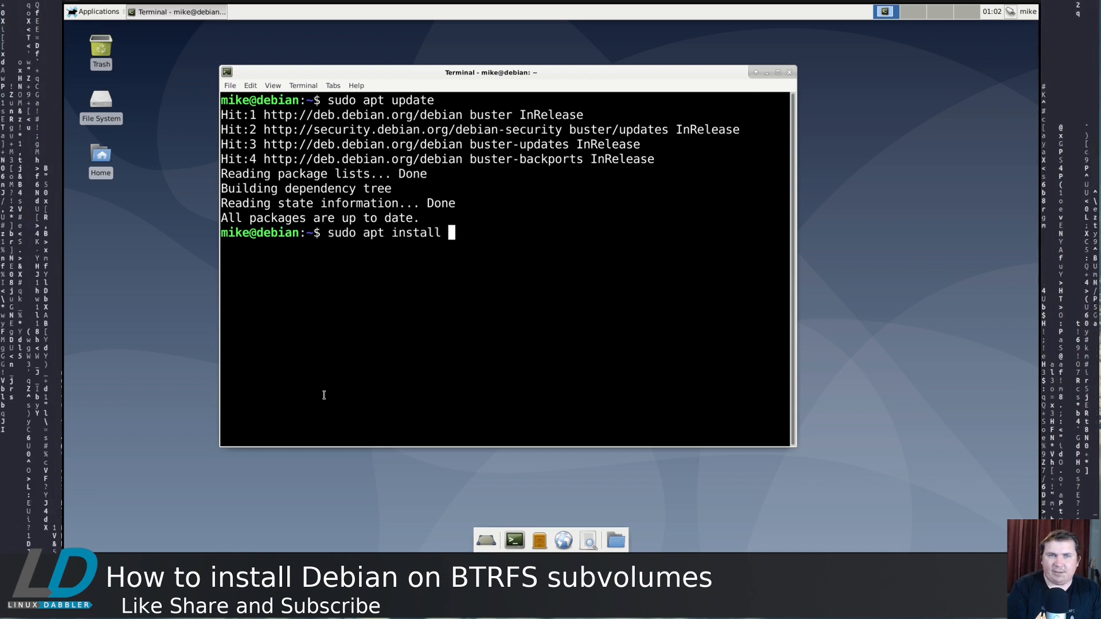
text(git vim )
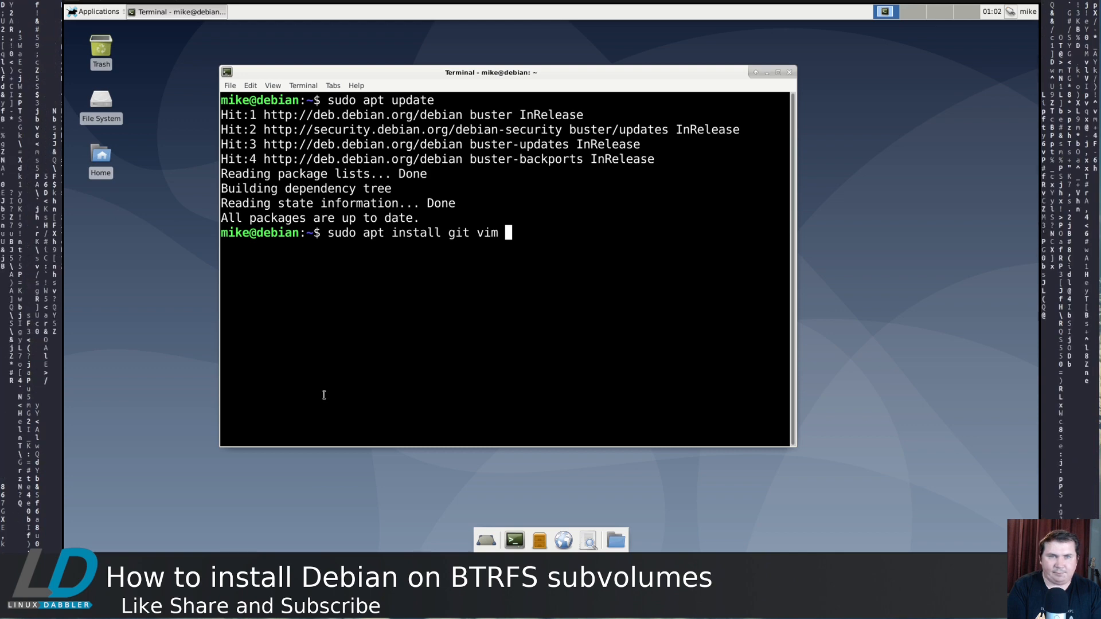
text(timeshift)
key(Return)
key(Return)
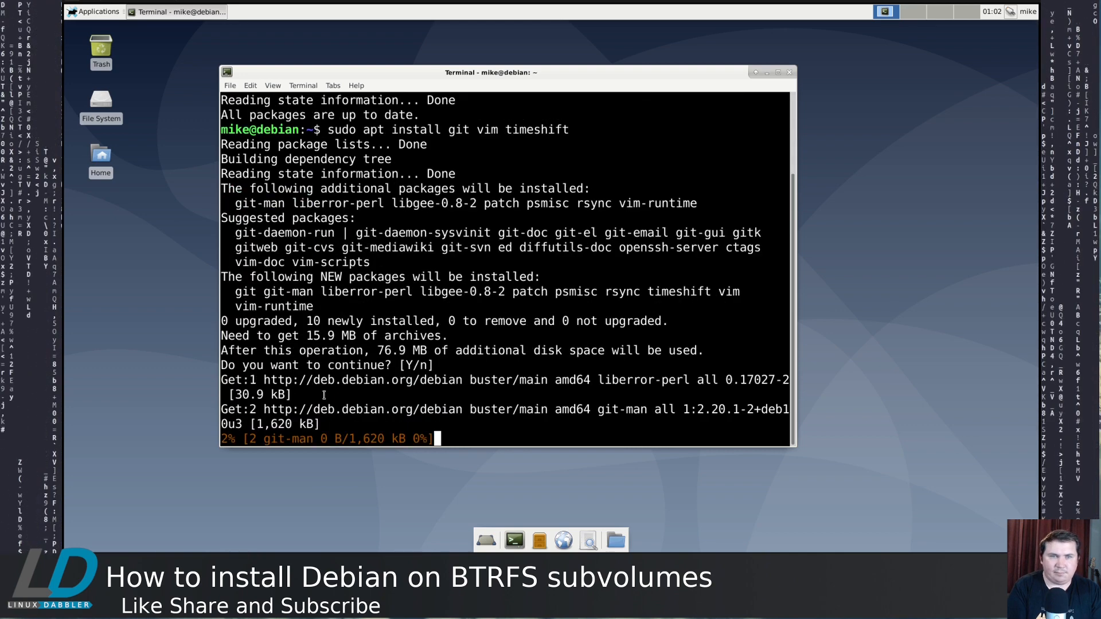
Step: Open a second terminal window and place it over the one running the package installation
click(82, 9)
click(106, 40)
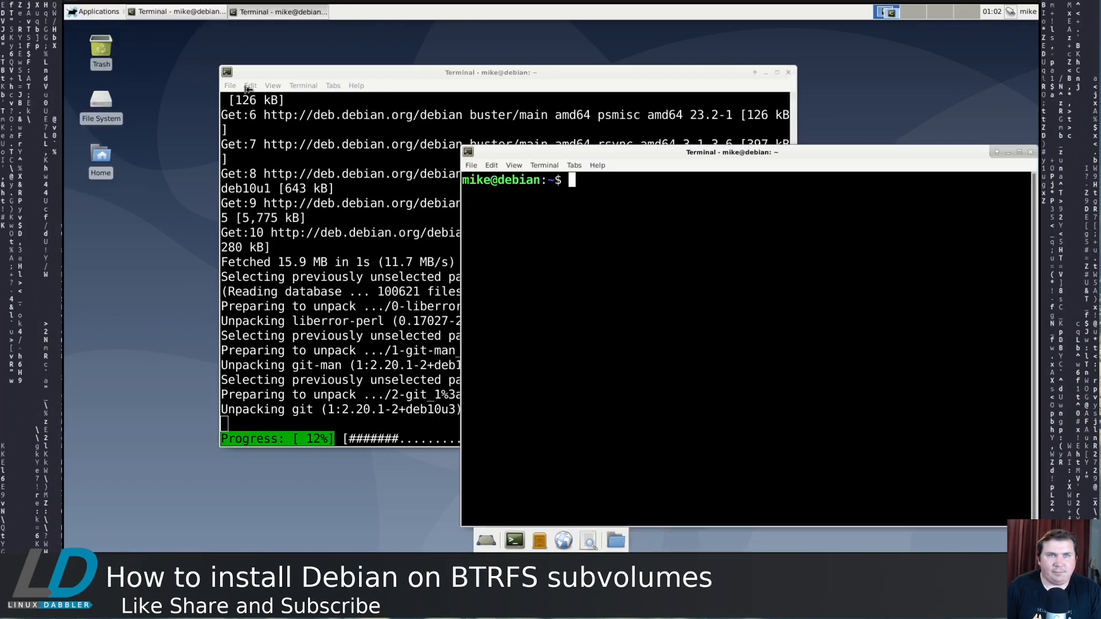
drag(683, 152, 440, 73)
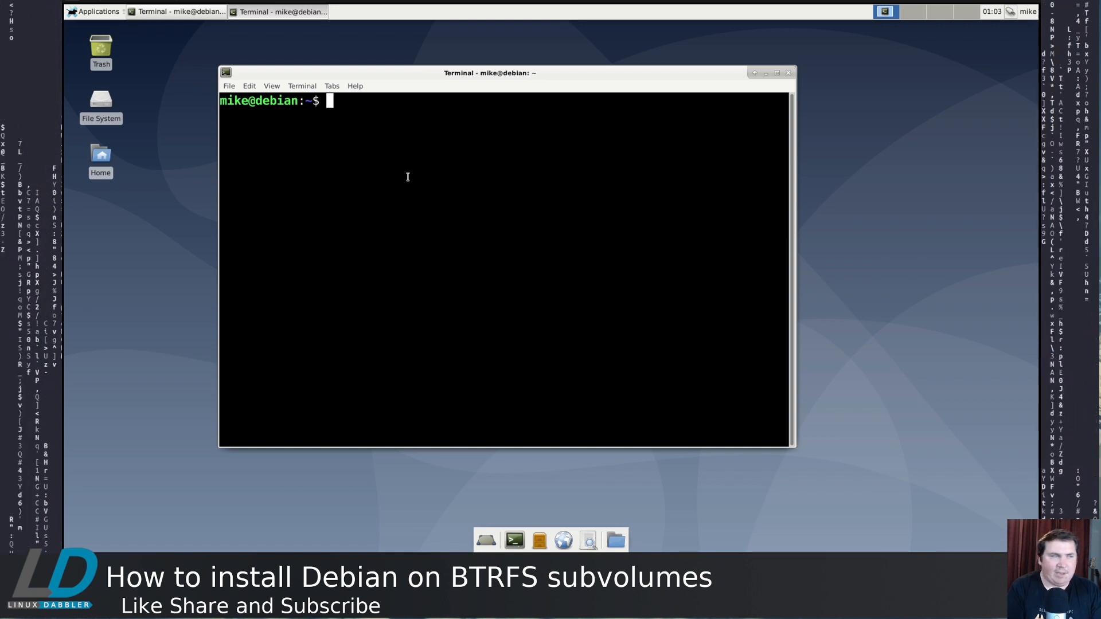
Step: Create a btrfs snapshot of / at /.snapshots/10132020-root-snapshot with sudo btrfs subvolume snapshot, entering the sudo password
text(sudo btrfs subvolume snapshot /)
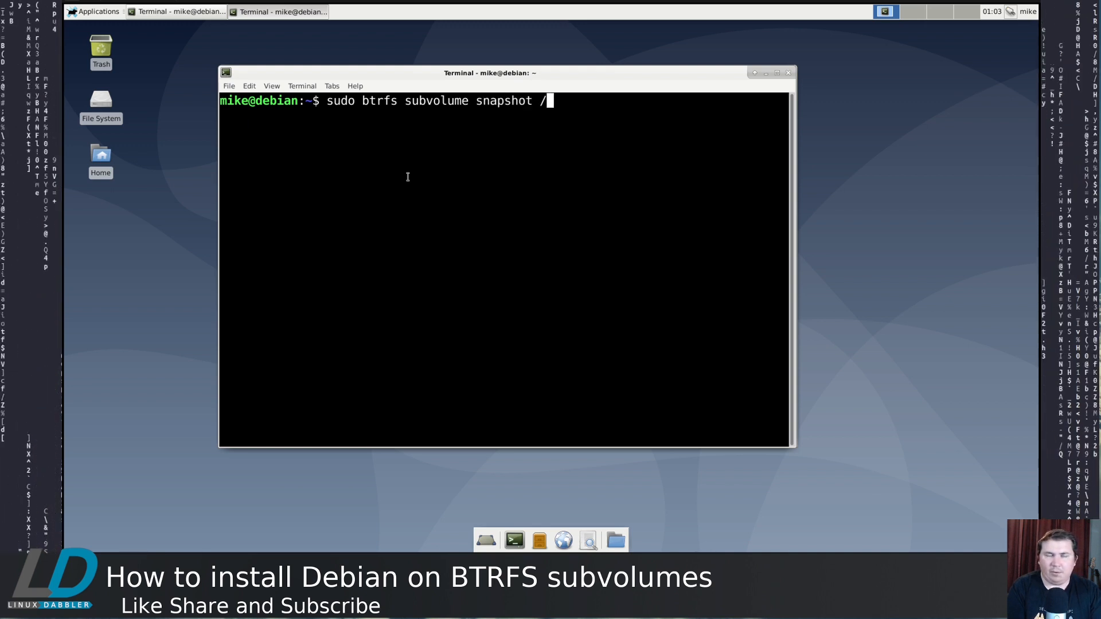
text( /.)
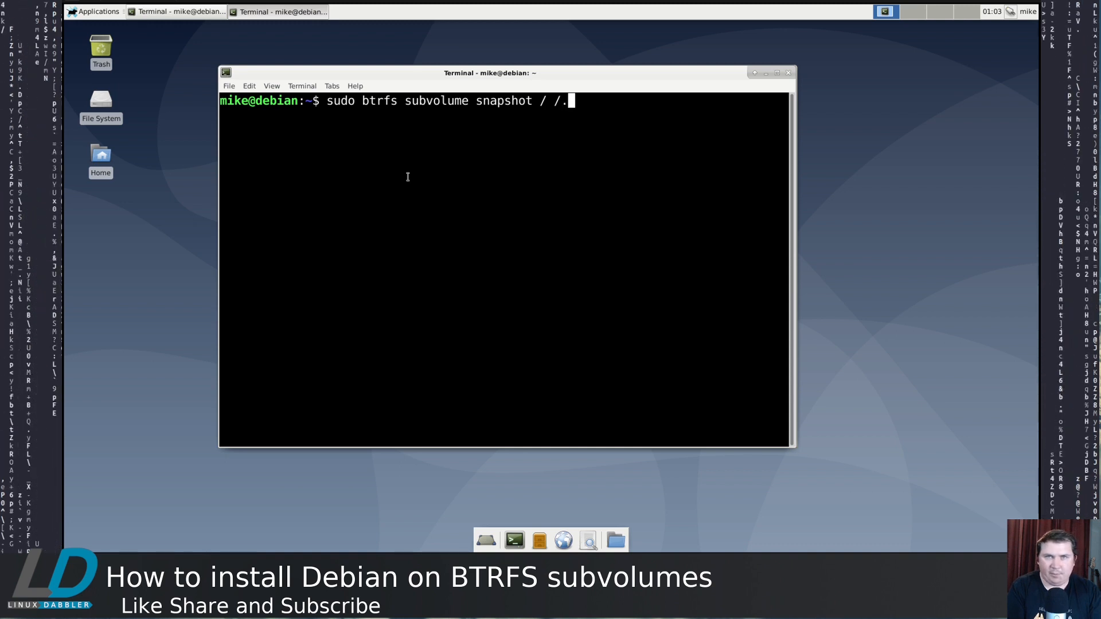
text(snapshots)
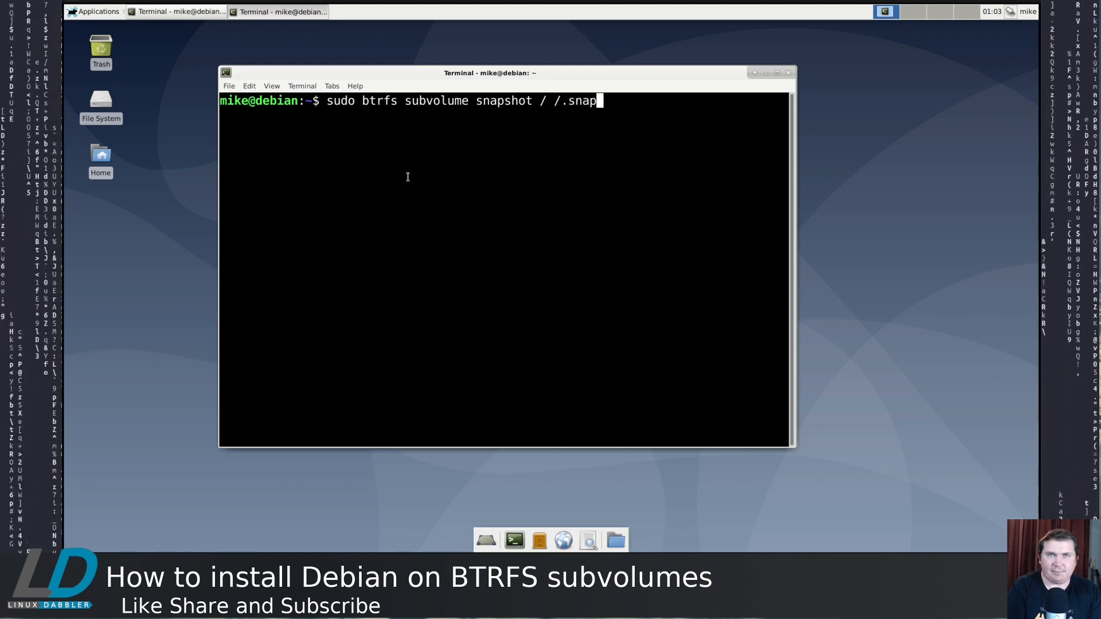
text(/)
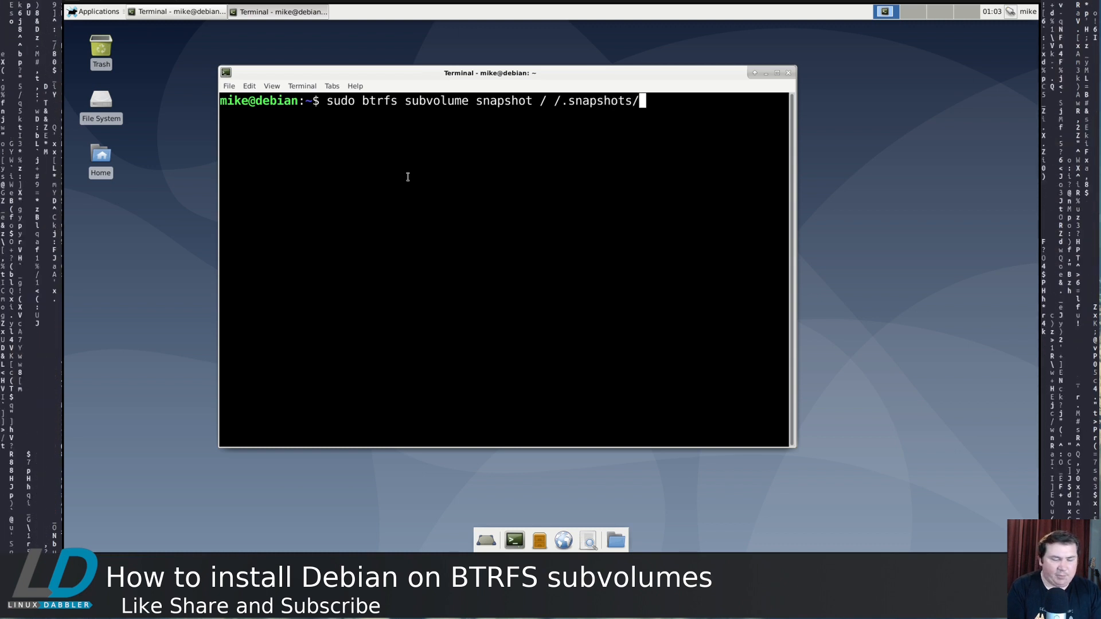
text(101)
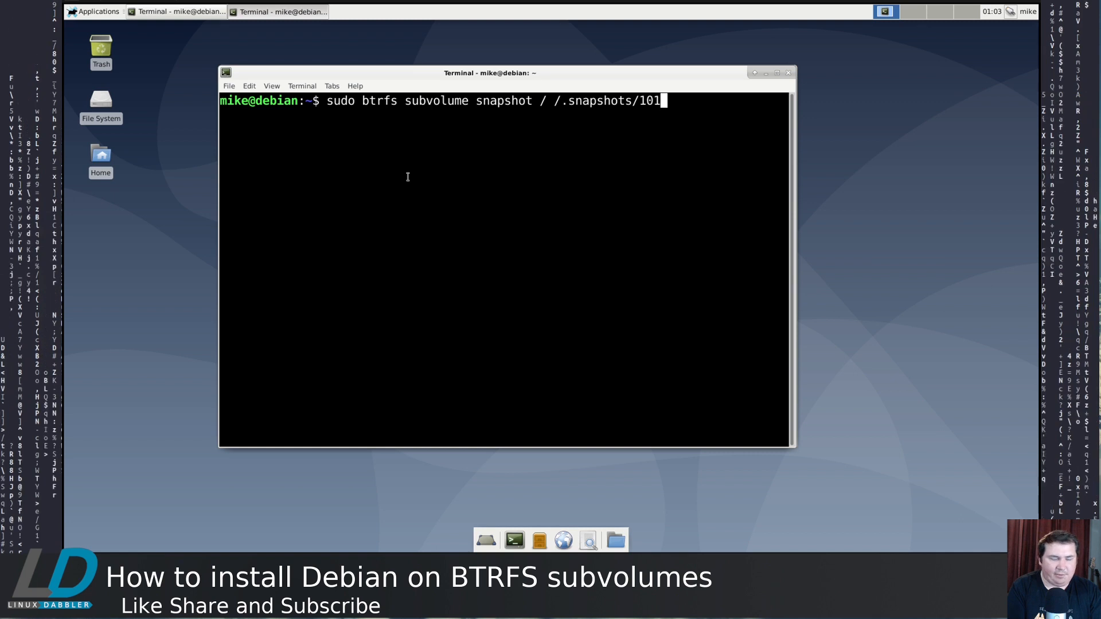
text(32020)
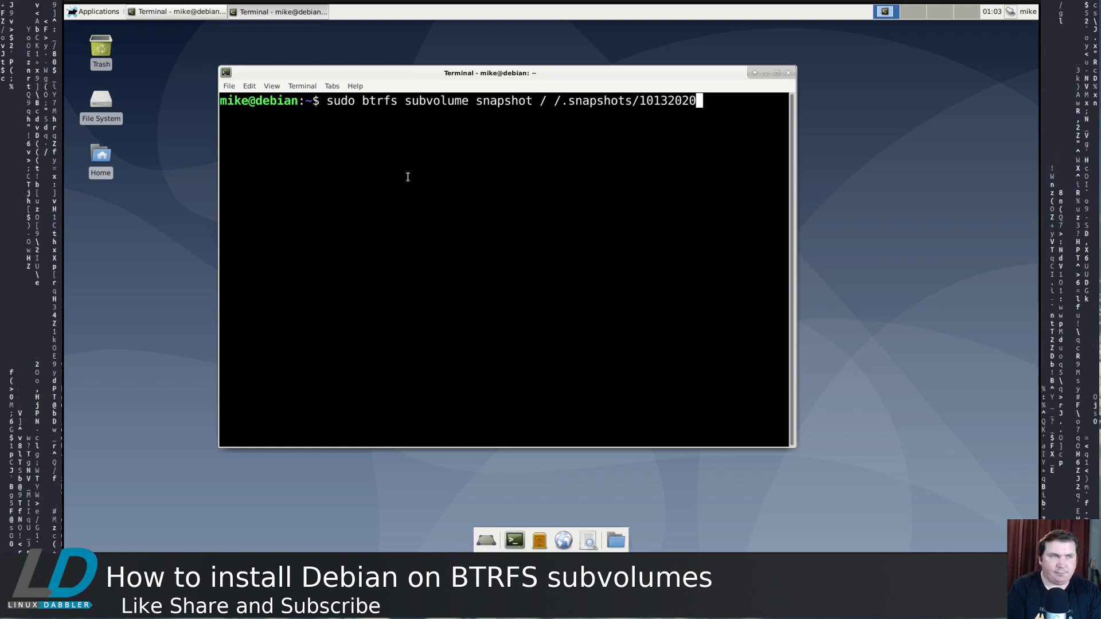
text(r)
key(BackSpace)
text(-root-snapshot)
key(Return)
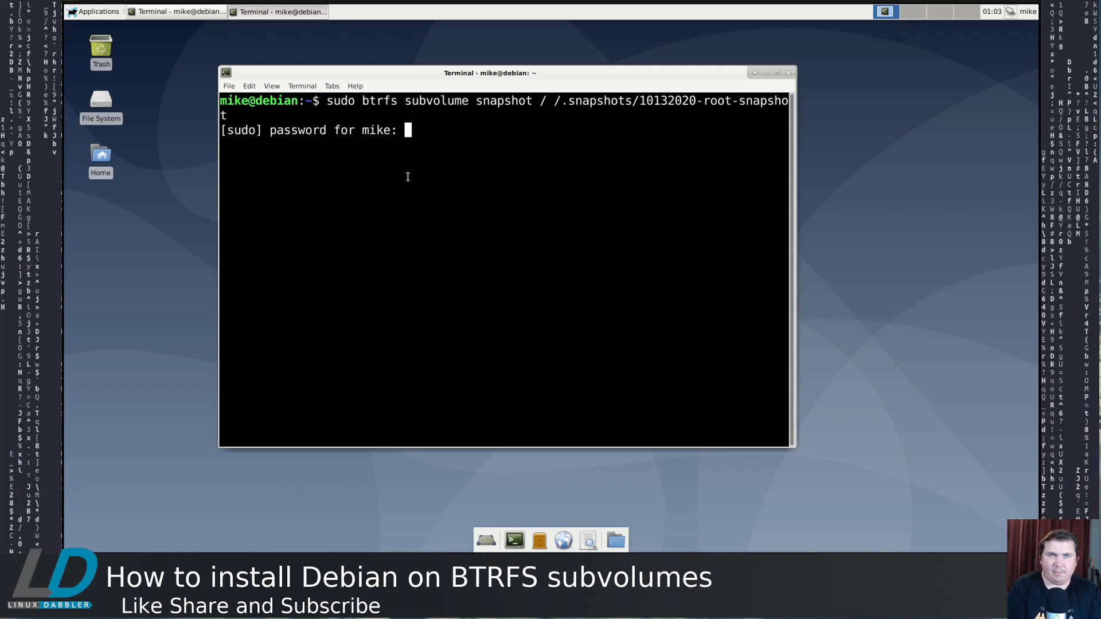
key(Return)
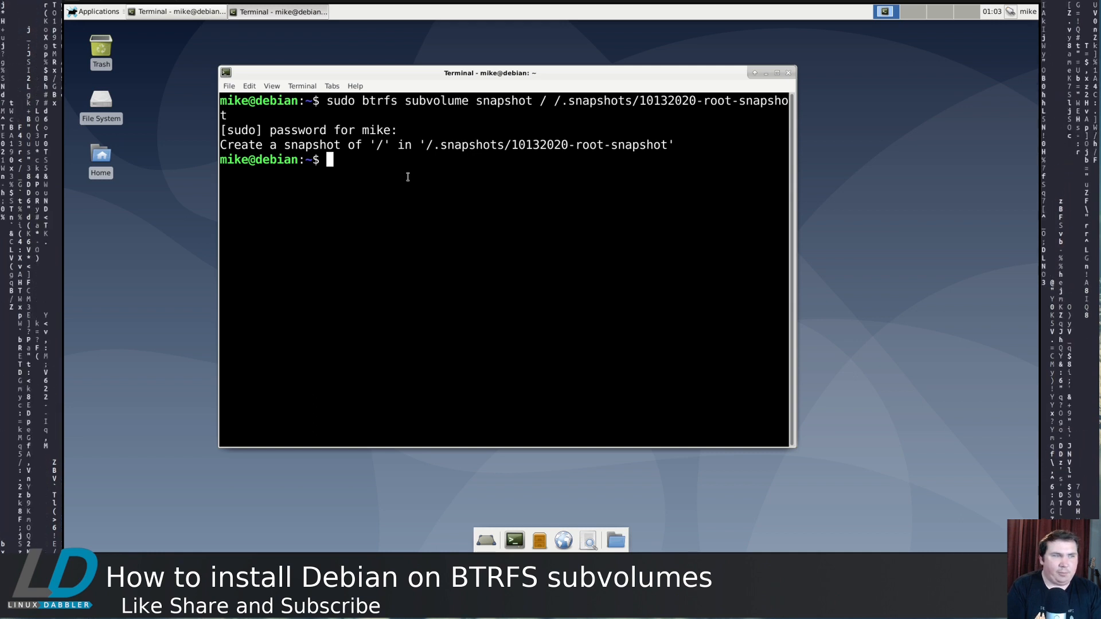
text(sudo bt)
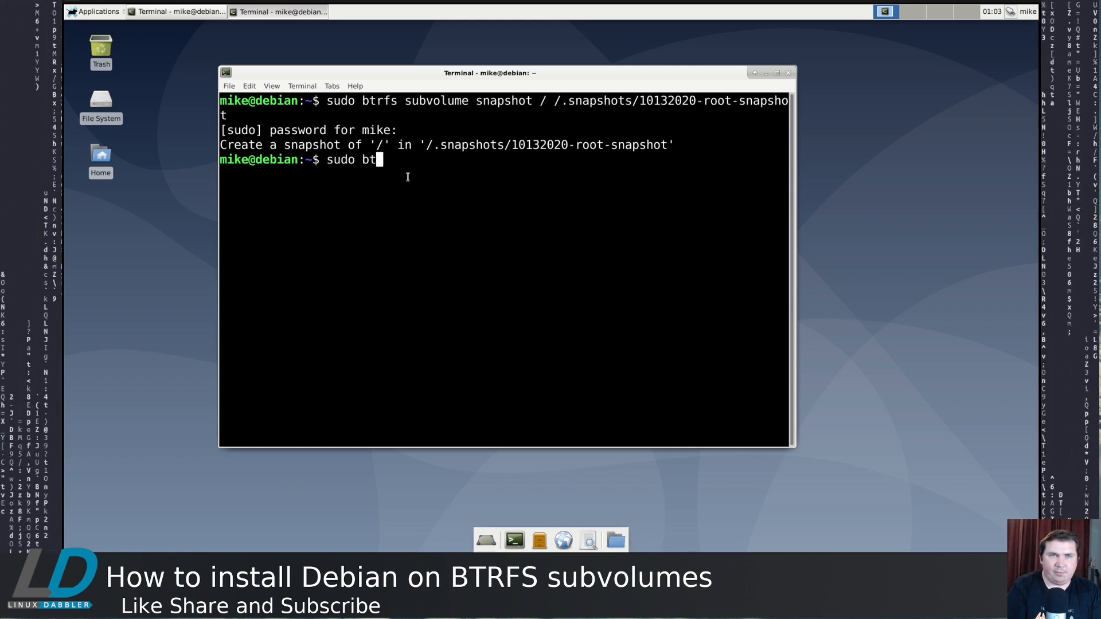
text(rfs subvolume list /)
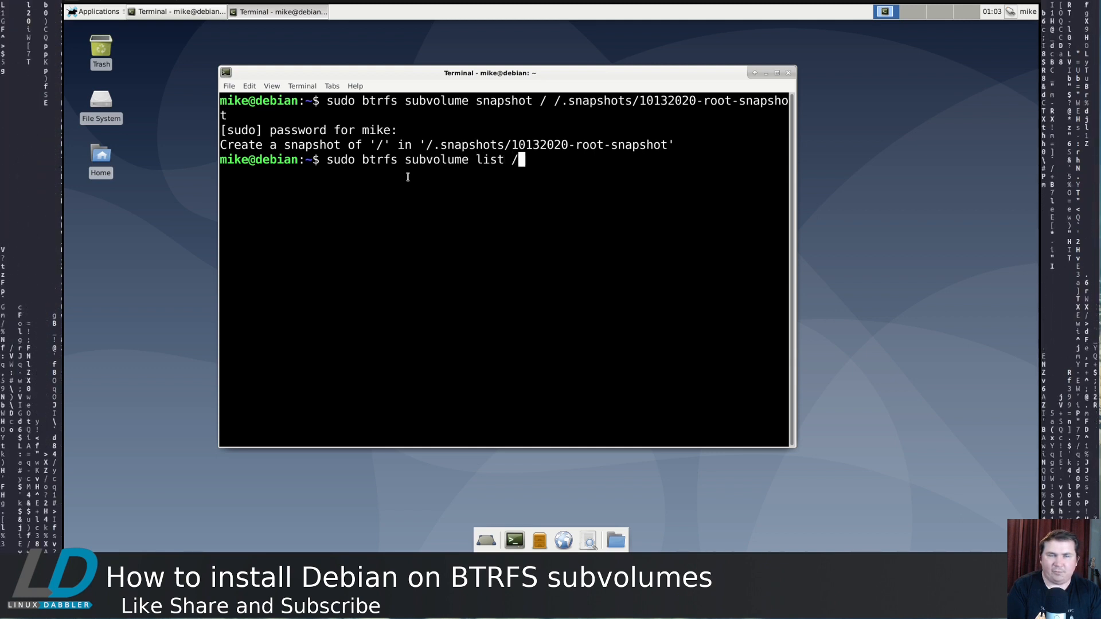
key(Return)
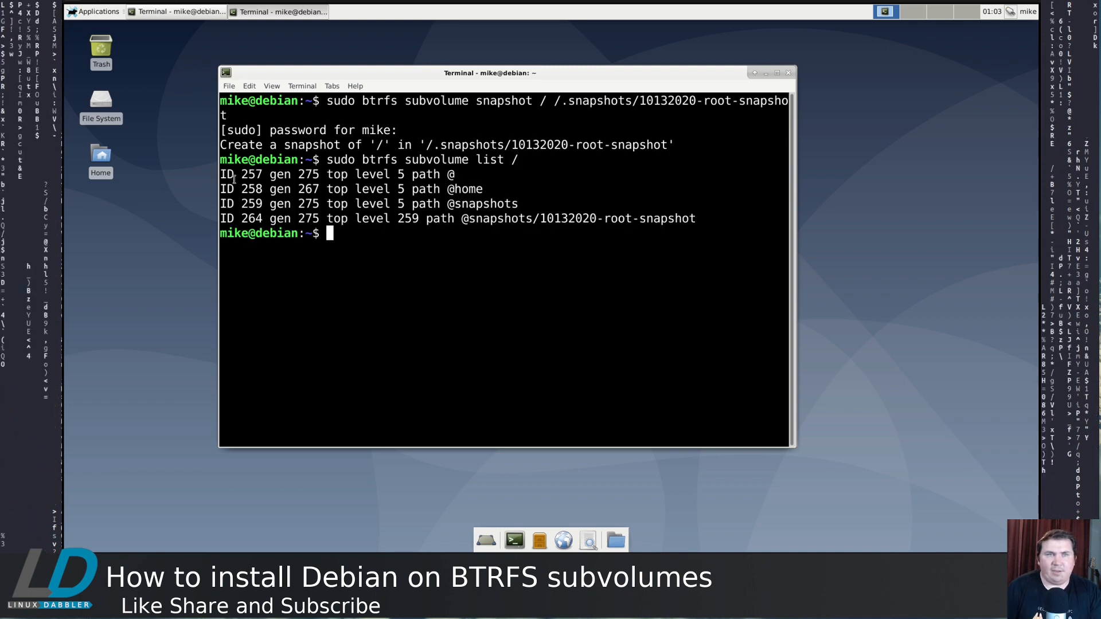
drag(448, 174, 473, 174)
drag(242, 189, 494, 189)
drag(245, 206, 528, 204)
click(240, 221)
drag(240, 220, 698, 219)
click(546, 342)
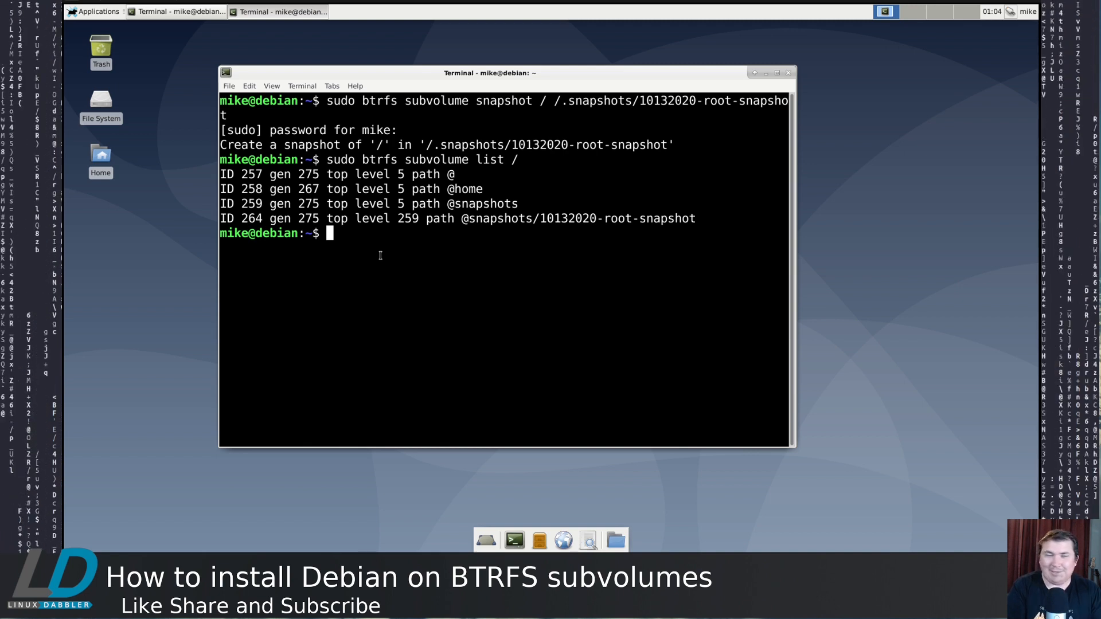
Step: Open /etc/fstab in vim with sudo and maximize the terminal window to read the subvolume mount entries
text(sudo vim /etc/fs)
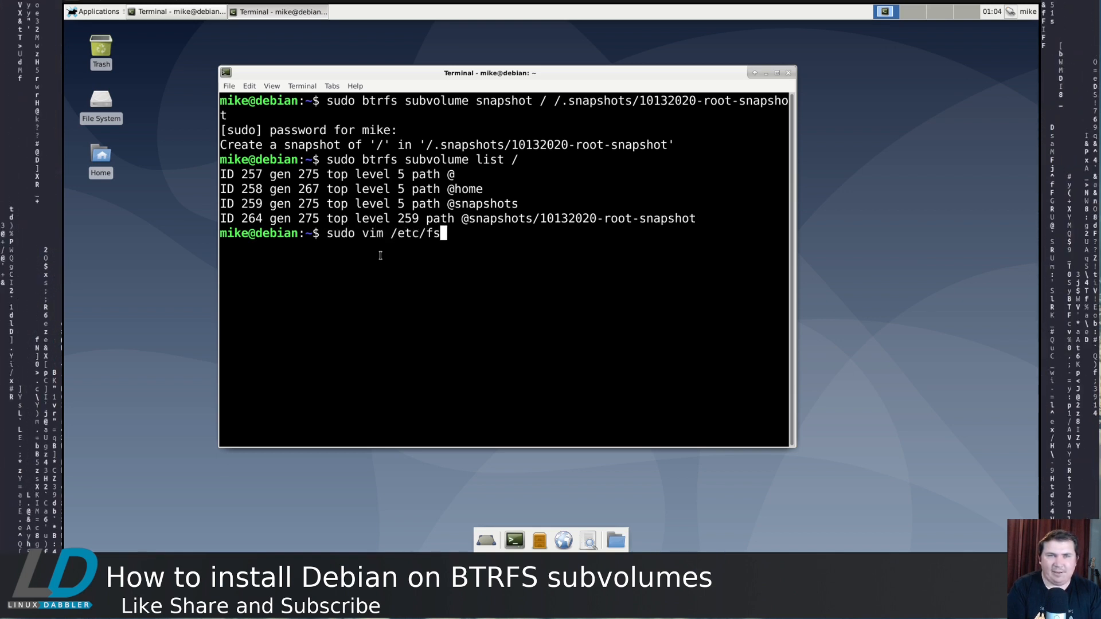
text(tab)
key(Return)
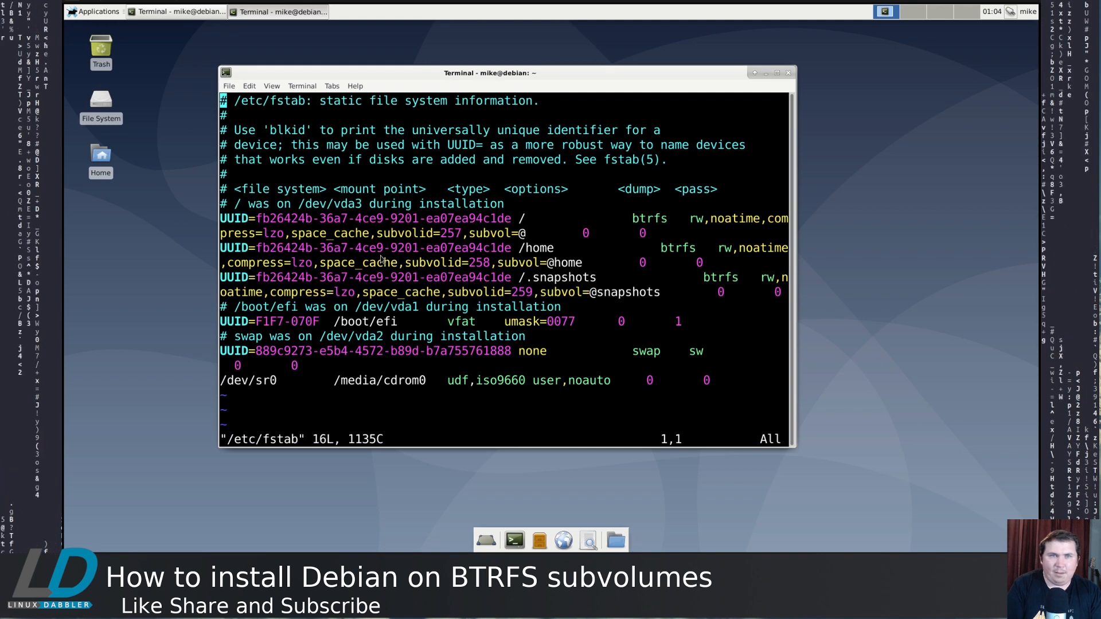
key(Down)
key(Down)
key(Down)
key(Down)
key(Down)
key(Down)
key(Down)
key(Down)
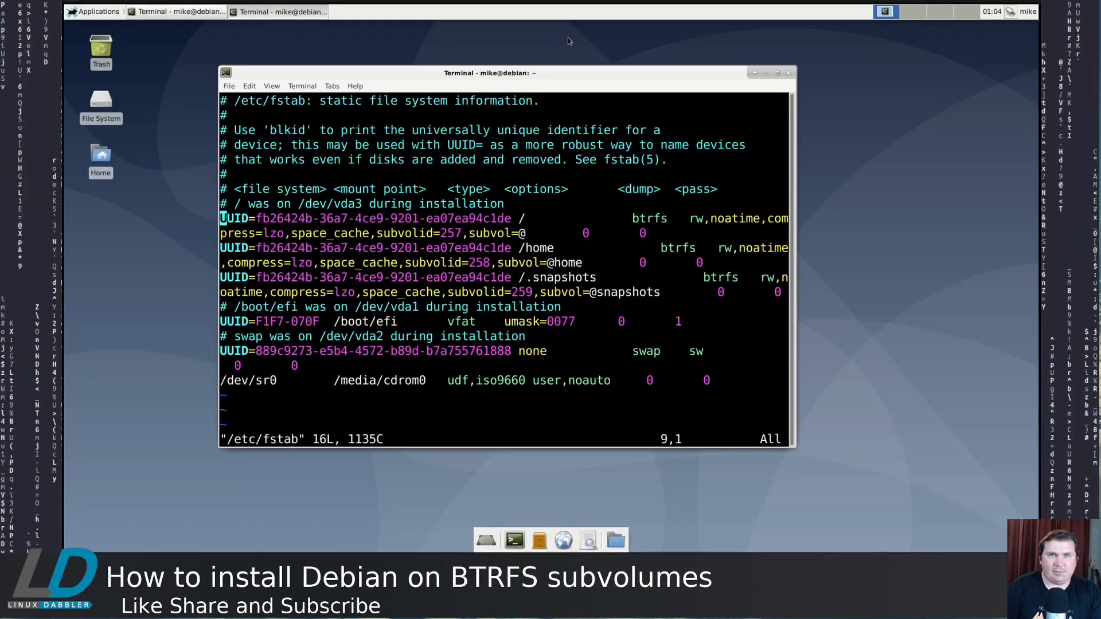
drag(544, 73, 531, 2)
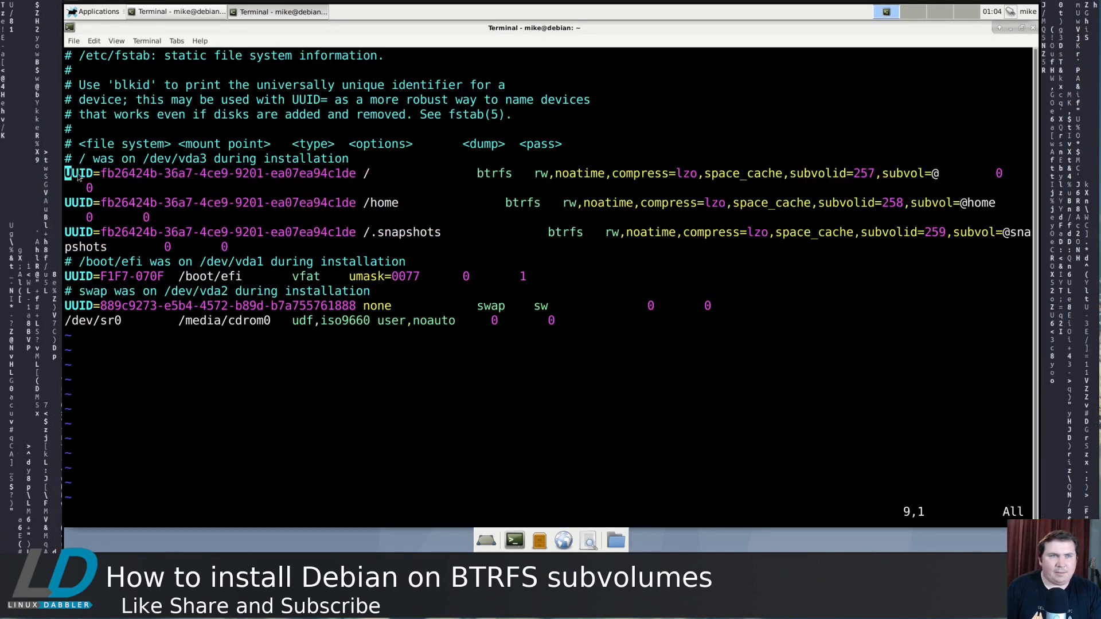
Step: Examine the subvolid and subvol options of the root entry in /etc/fstab, and close this terminal window
drag(76, 173, 700, 181)
click(800, 174)
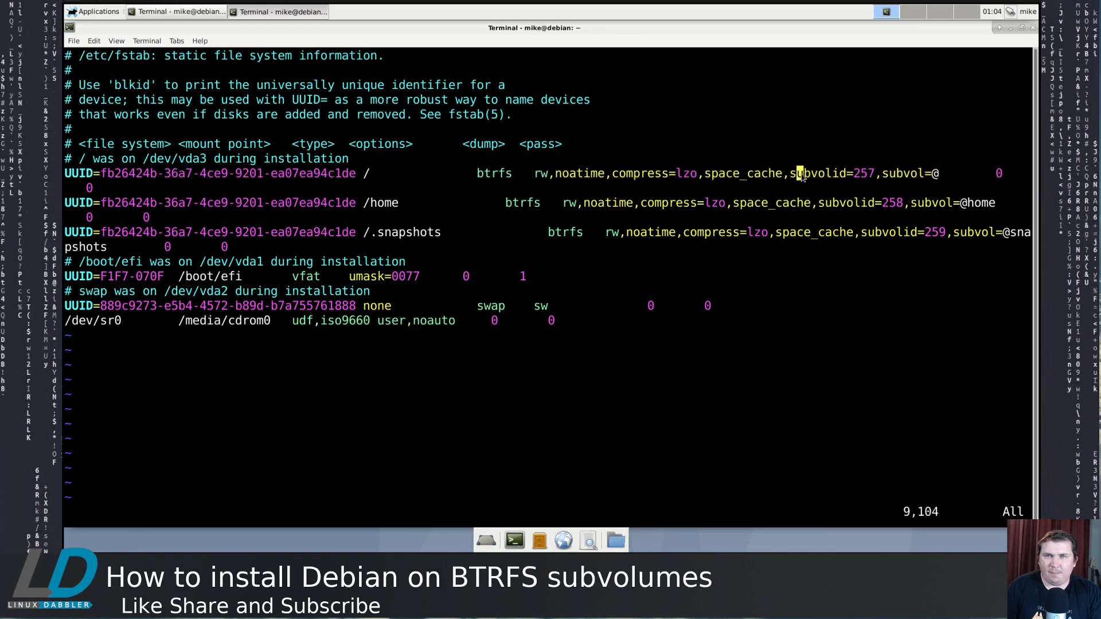
click(871, 174)
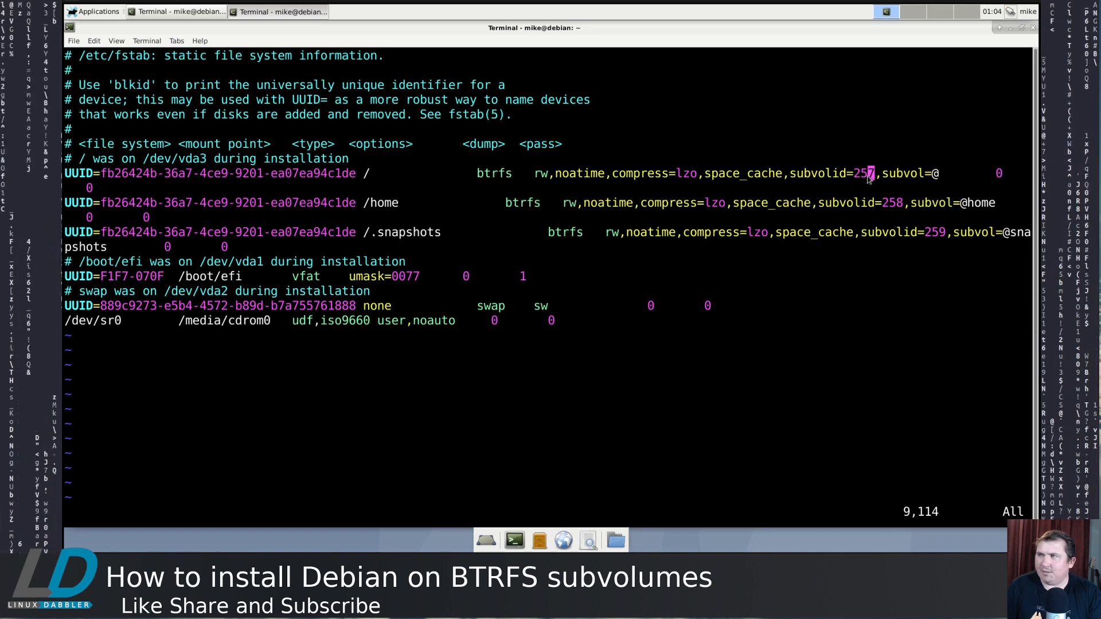
drag(887, 174, 937, 175)
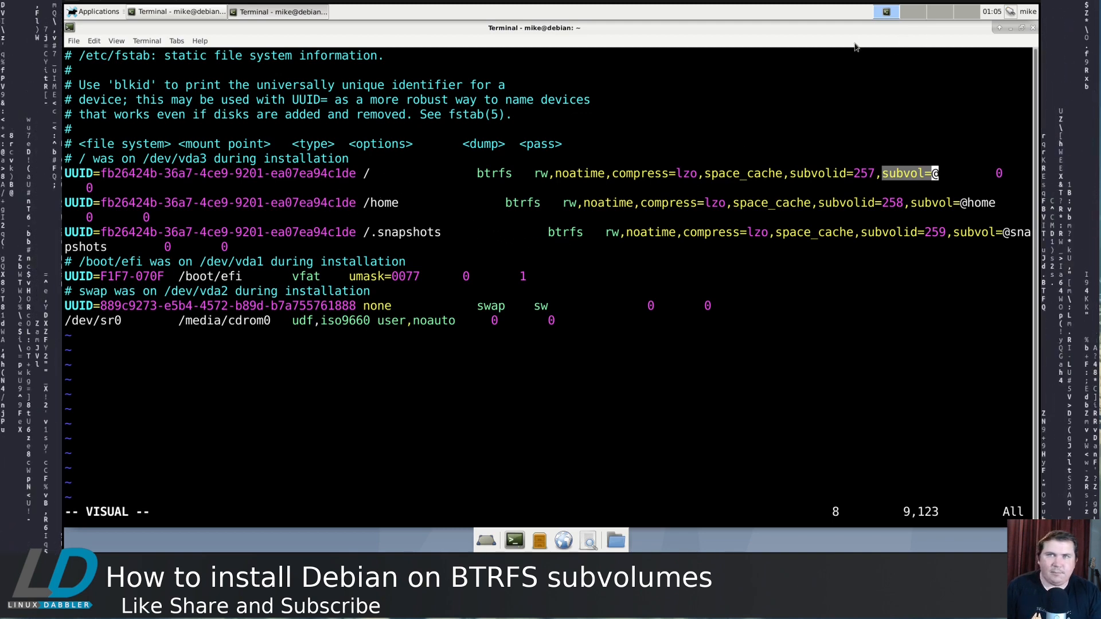
click(861, 144)
click(1033, 27)
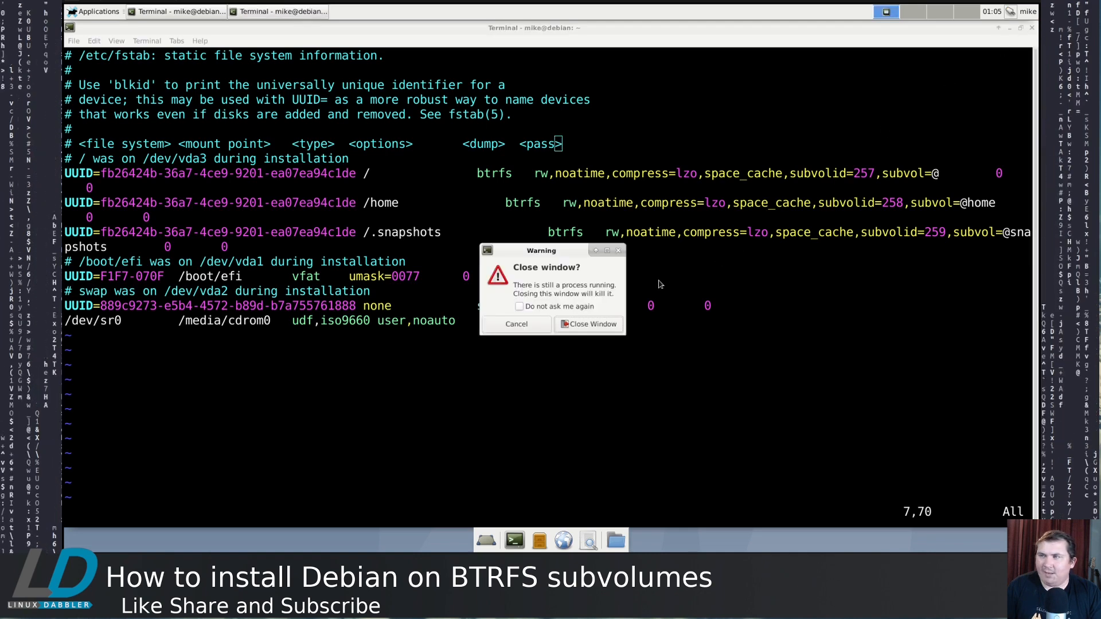
click(592, 325)
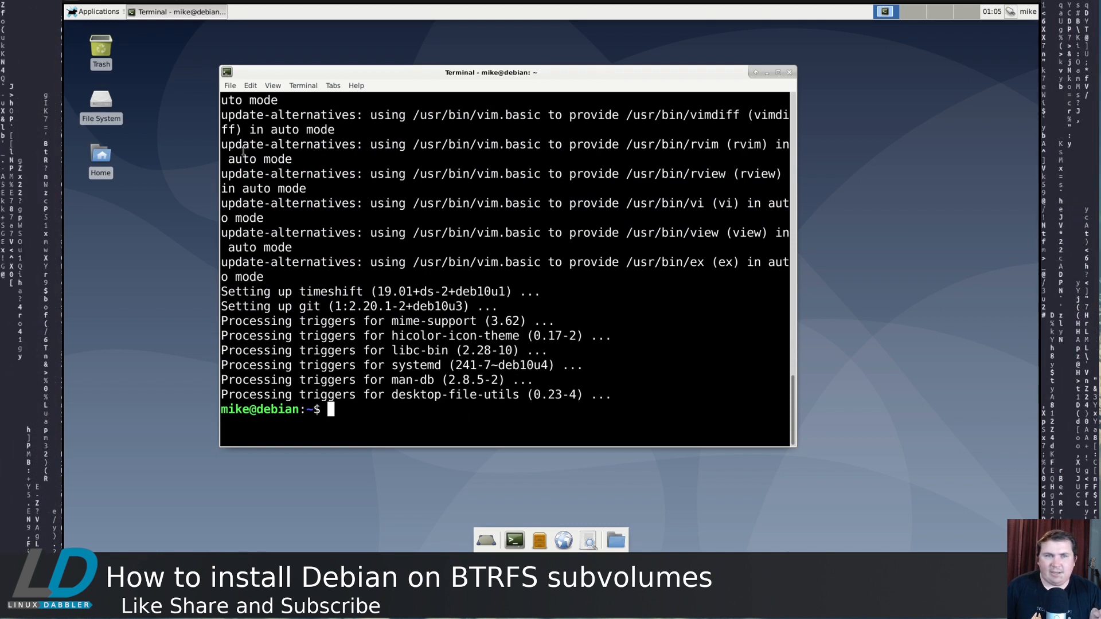
Step: Replace the Applications Menu on Panel 1 with the Whisker Menu plugin and close the panel preferences
click(96, 15)
click(96, 15)
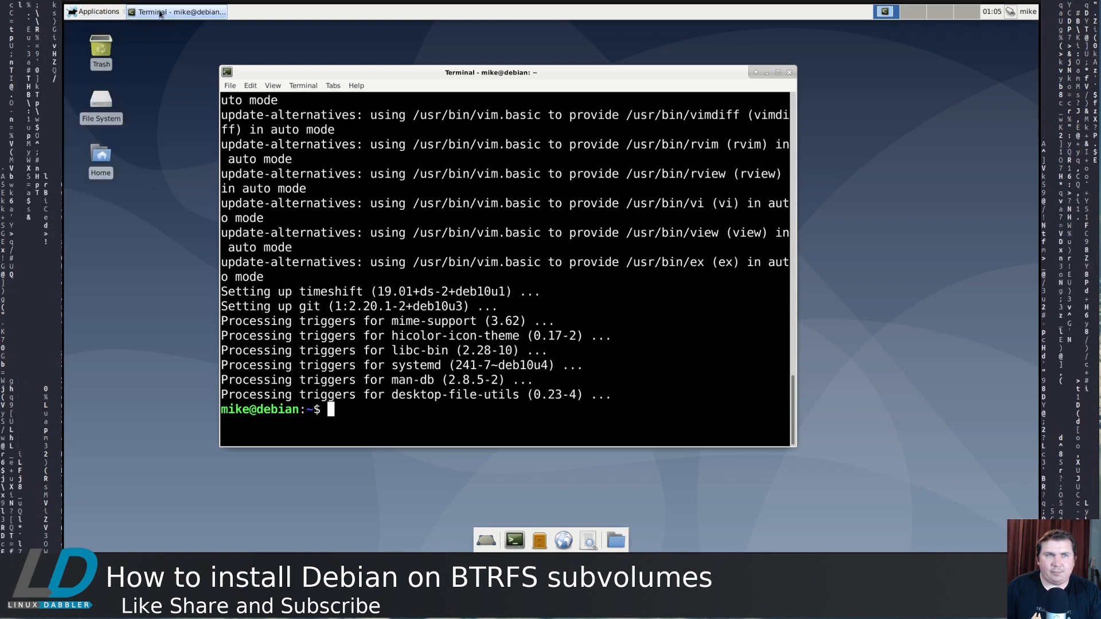
right_click(273, 15)
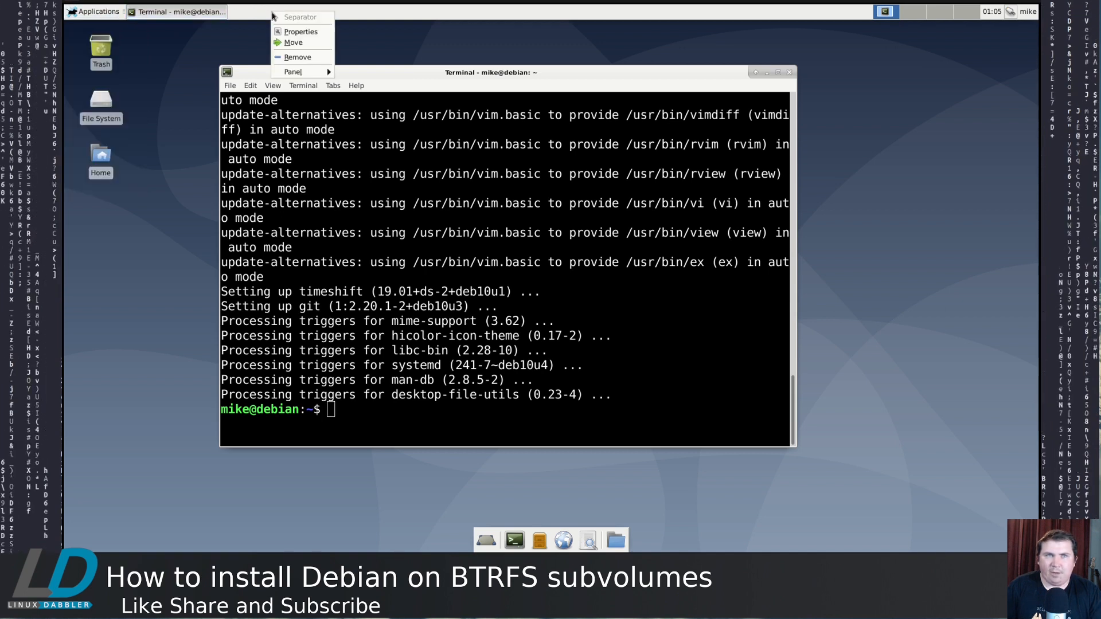
mouse_move(298, 72)
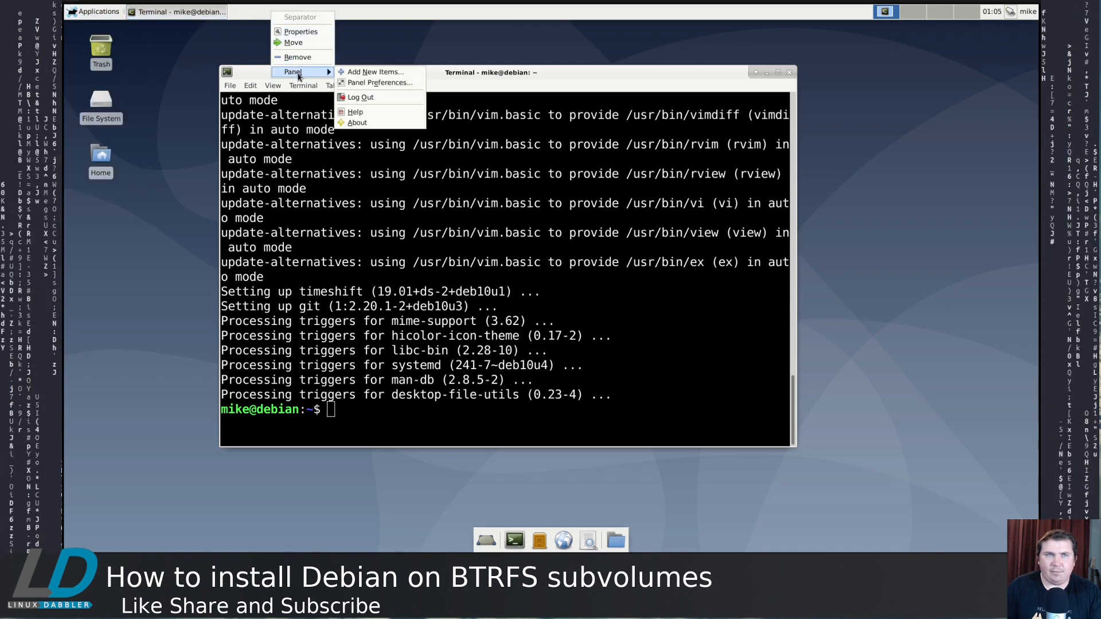
click(380, 83)
click(545, 230)
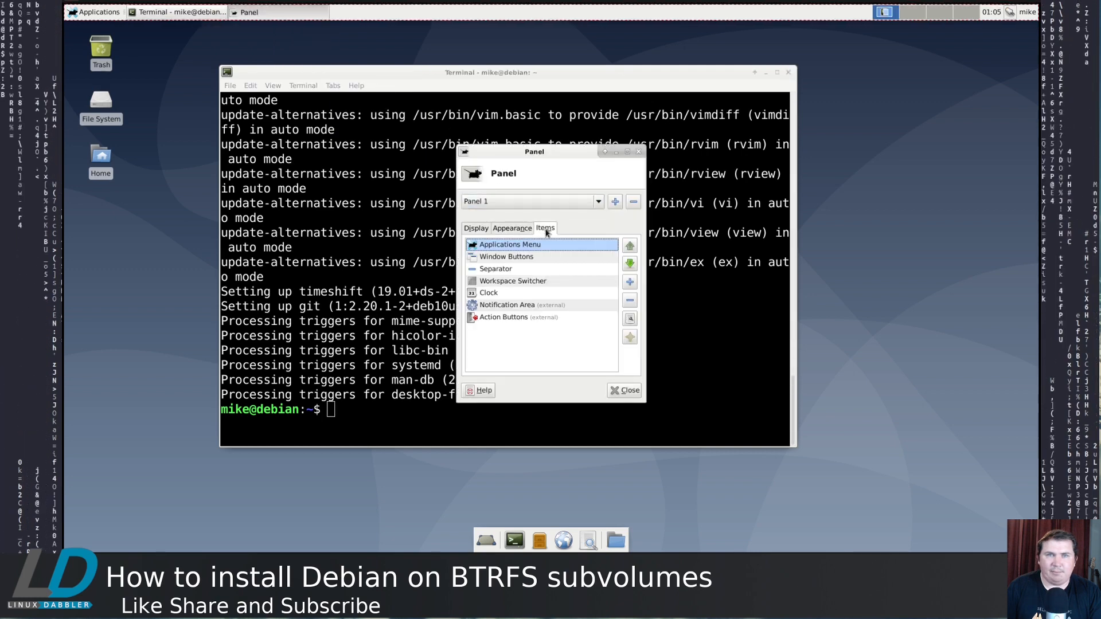
click(630, 285)
scroll(552, 318, down, 6)
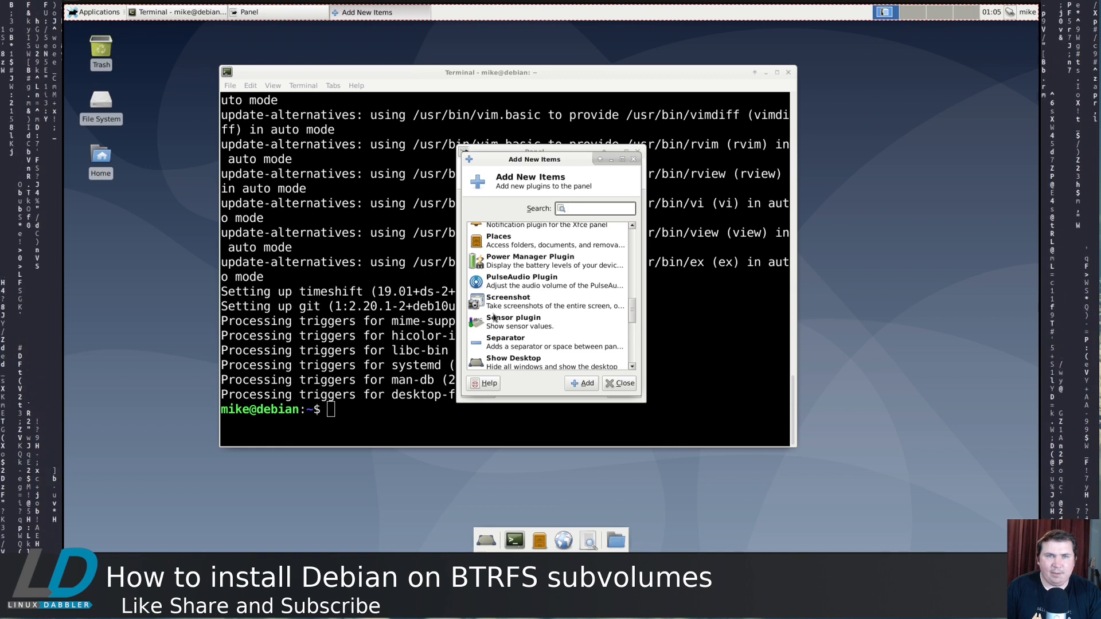
scroll(521, 321, down, 5)
click(516, 326)
click(582, 383)
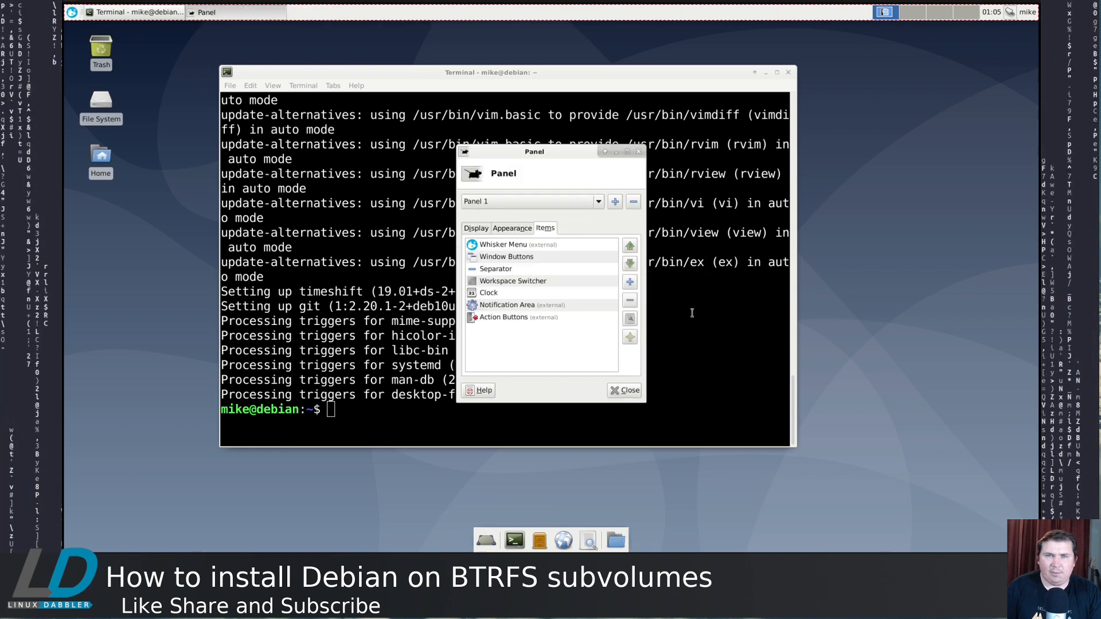
click(624, 393)
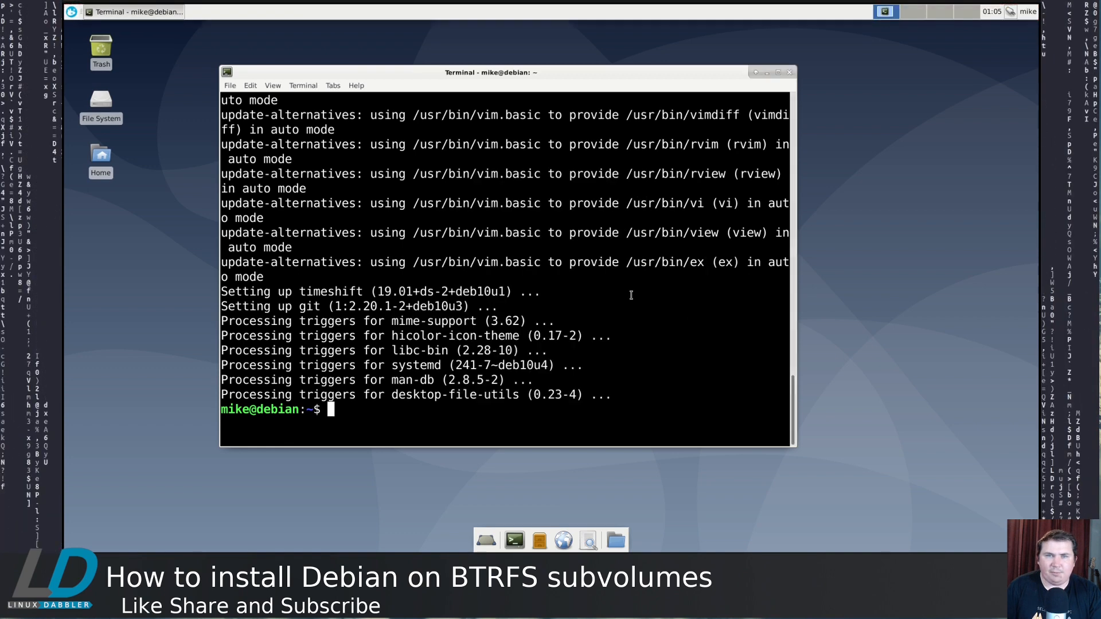
Step: Find Timeshift in the Whisker Menu and launch it, authenticating with the account password
click(71, 11)
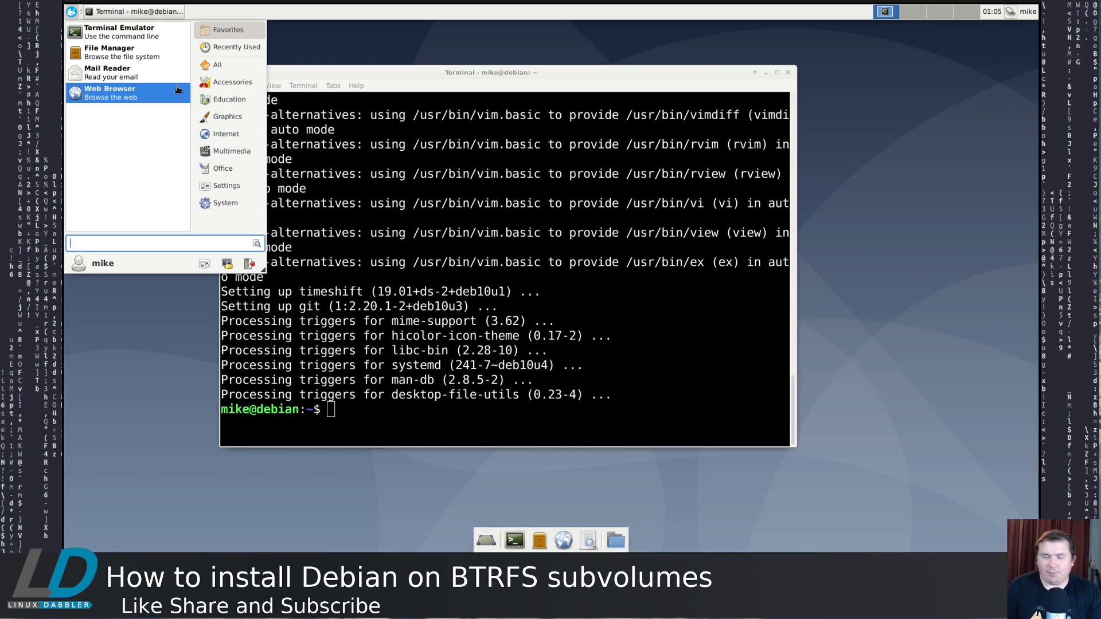
text(time)
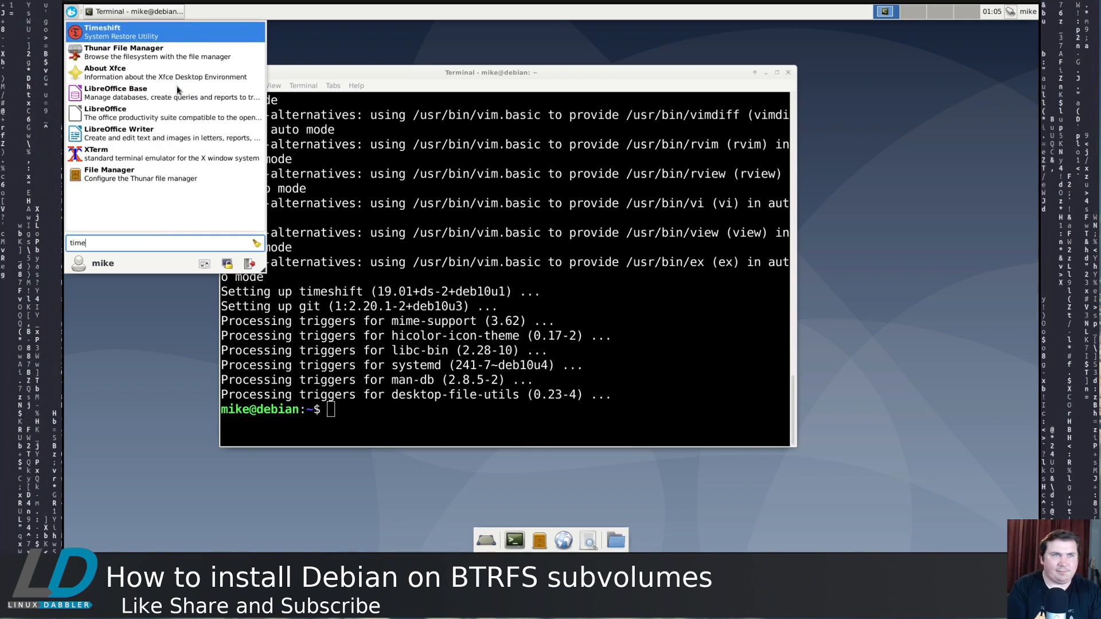
key(Return)
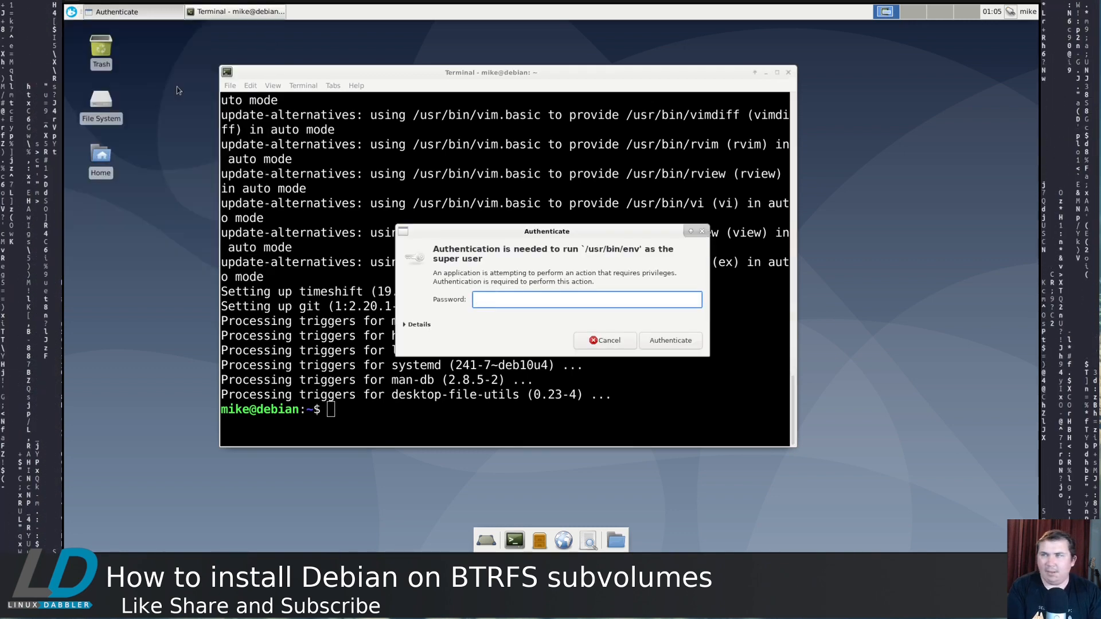
text(••••••)
key(Return)
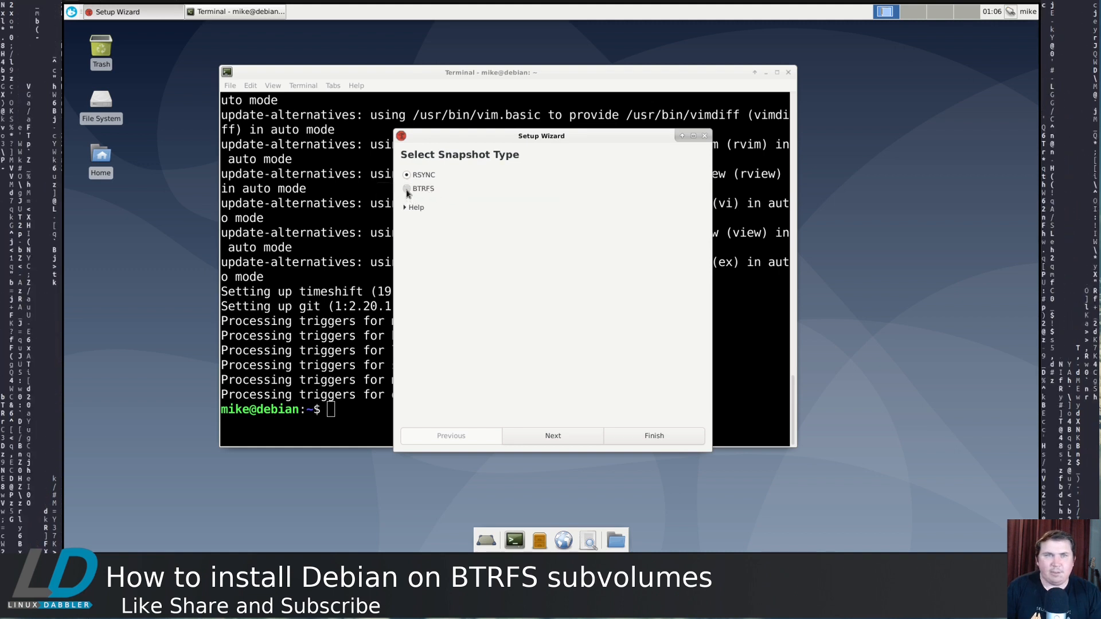
Step: Set the Timeshift snapshot type to BTRFS and choose vda3 as the snapshot location
click(572, 438)
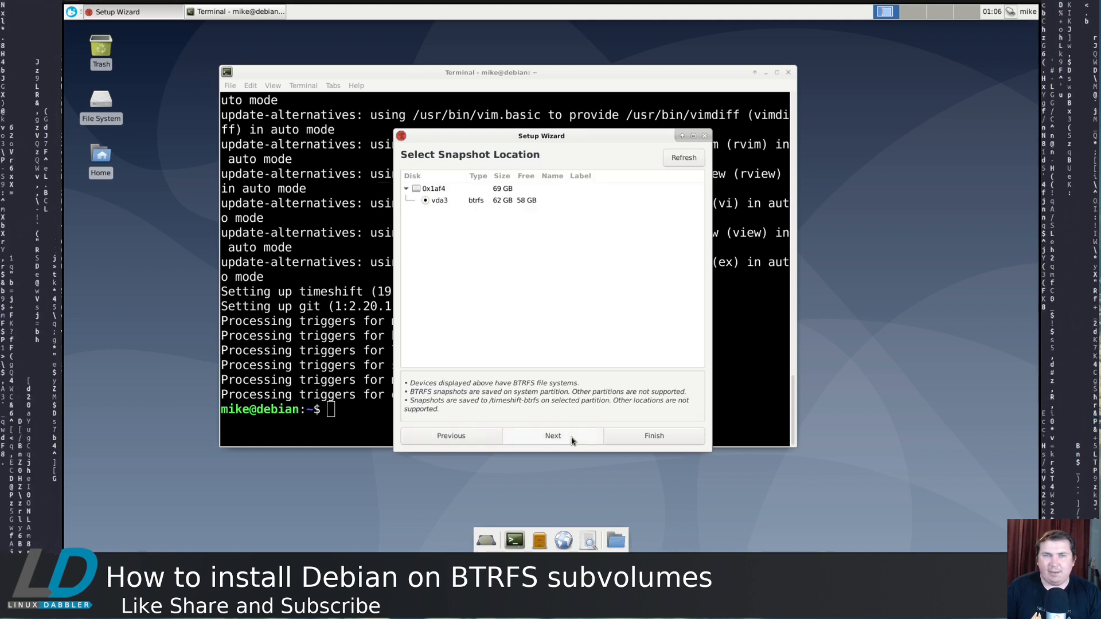
click(443, 204)
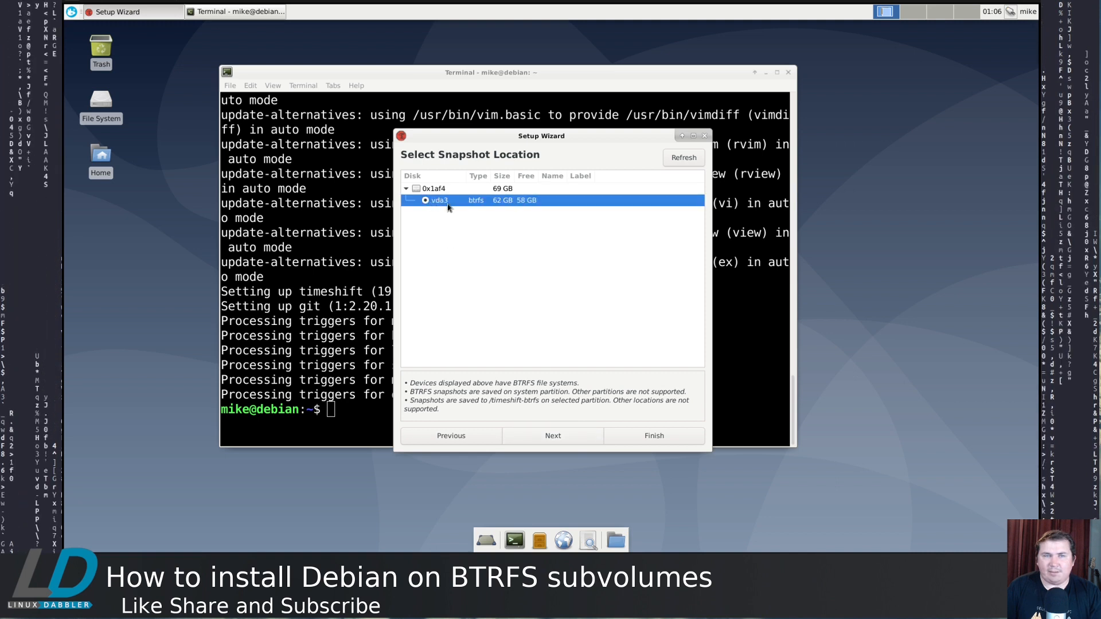
click(551, 436)
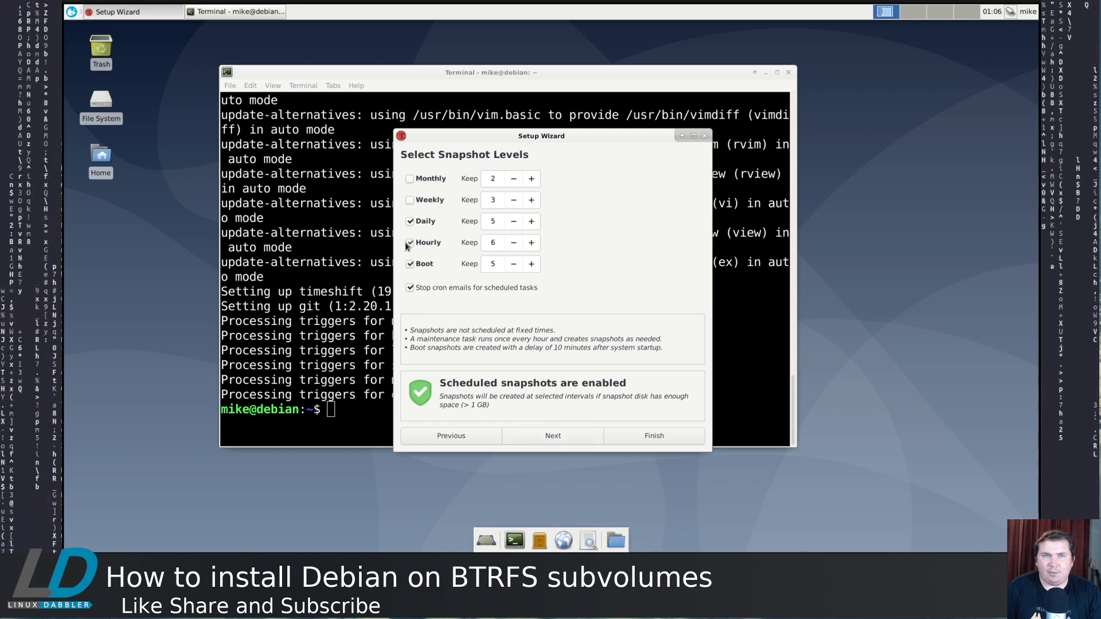
click(410, 201)
click(409, 180)
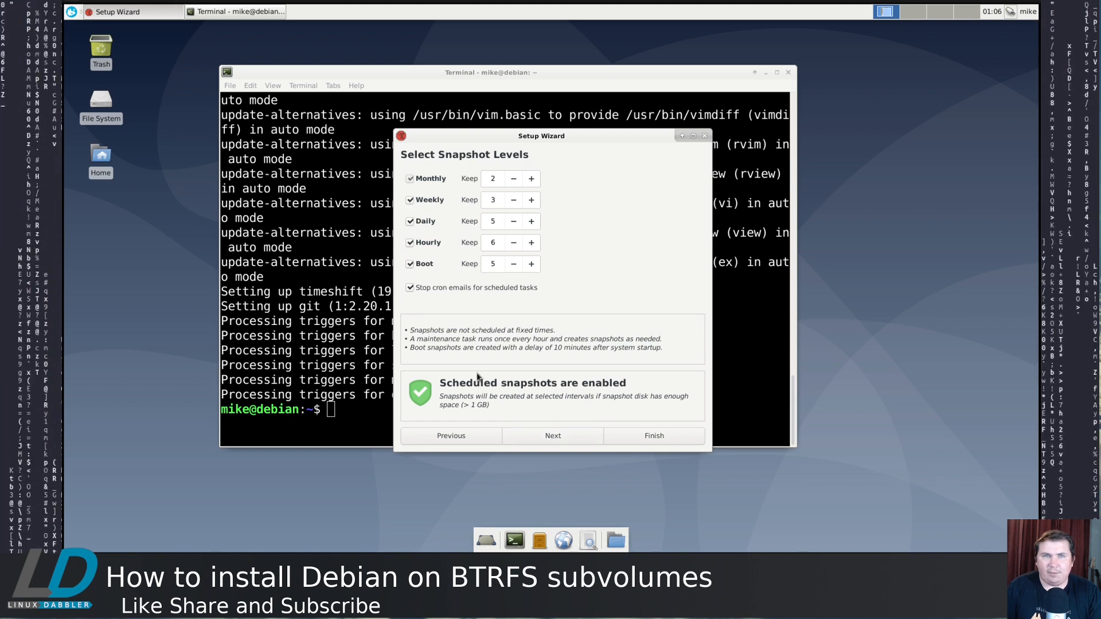
click(541, 436)
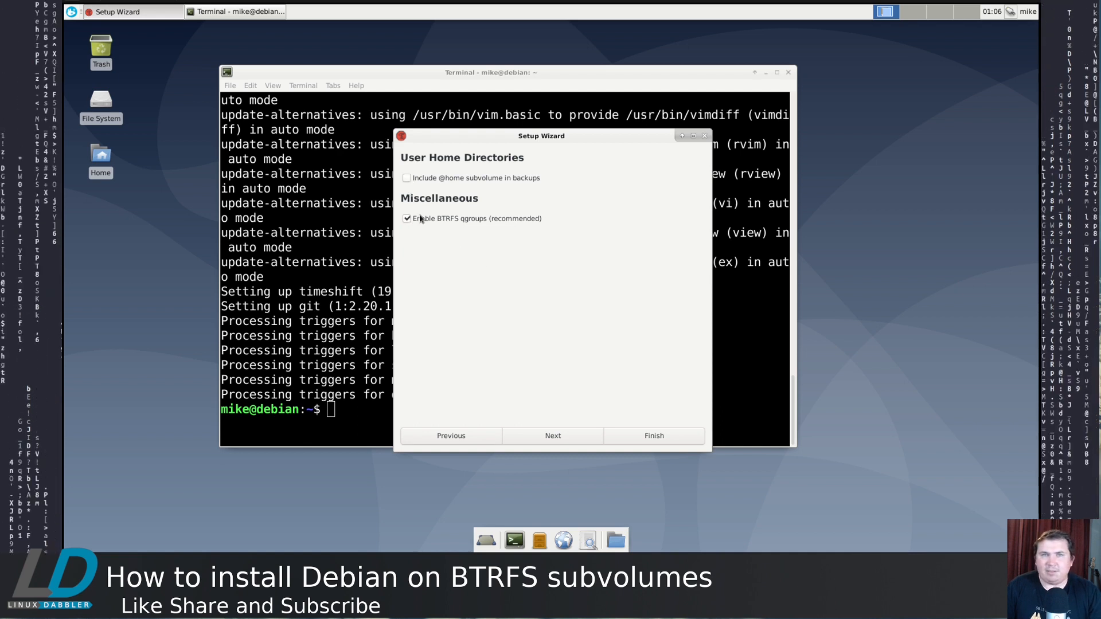
click(562, 442)
click(639, 437)
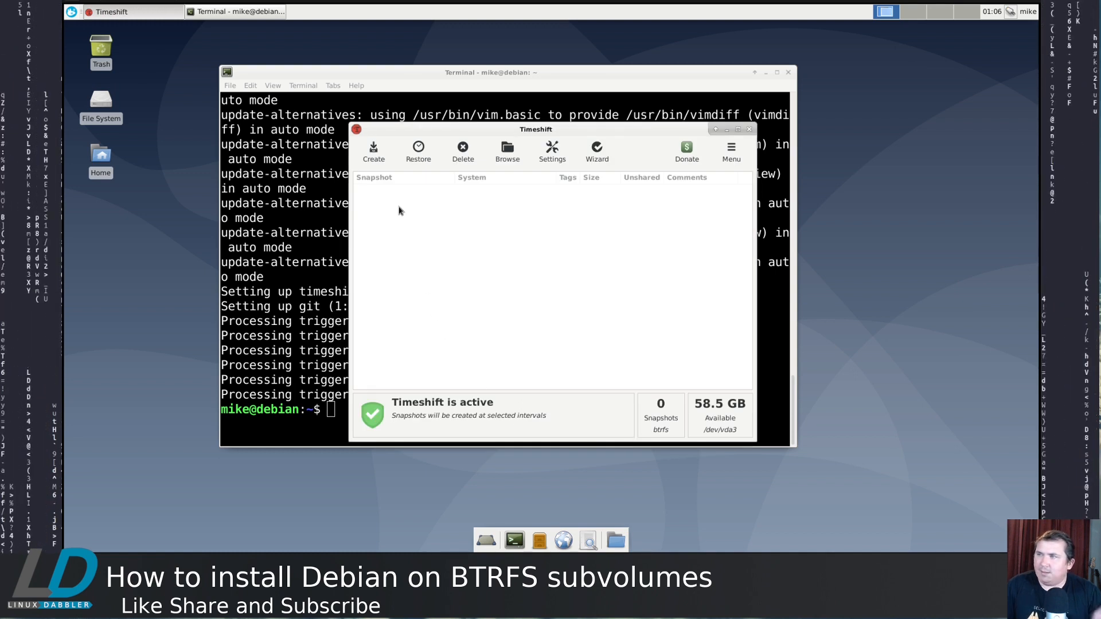
Step: Create a first on-demand Timeshift snapshot of the system
click(380, 161)
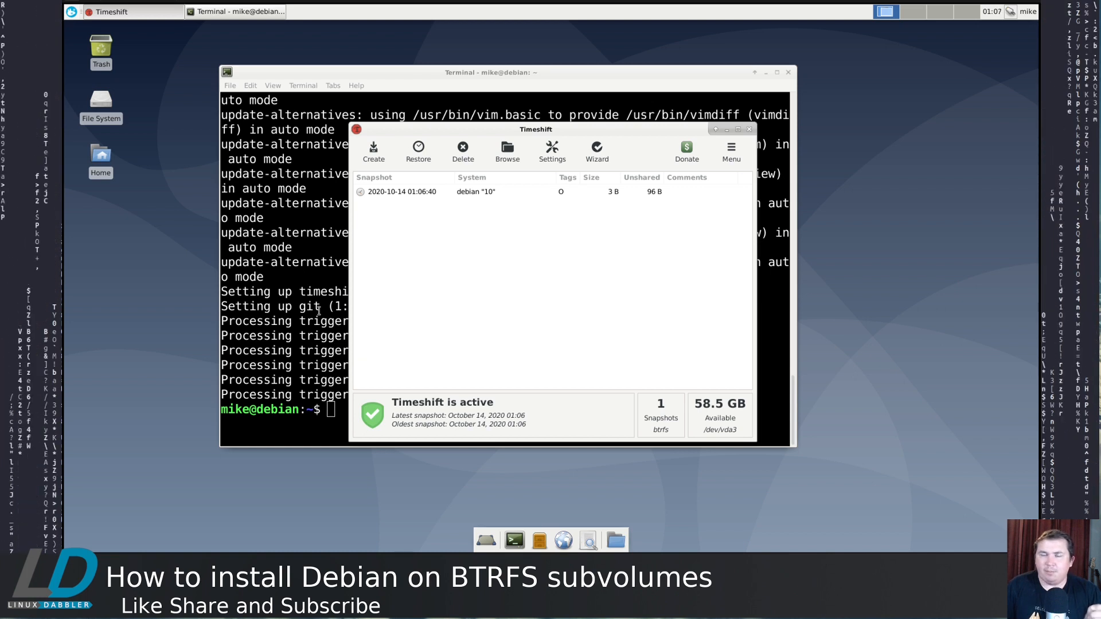
Step: Open /etc/fstab in vim from the terminal without root privileges
click(304, 425)
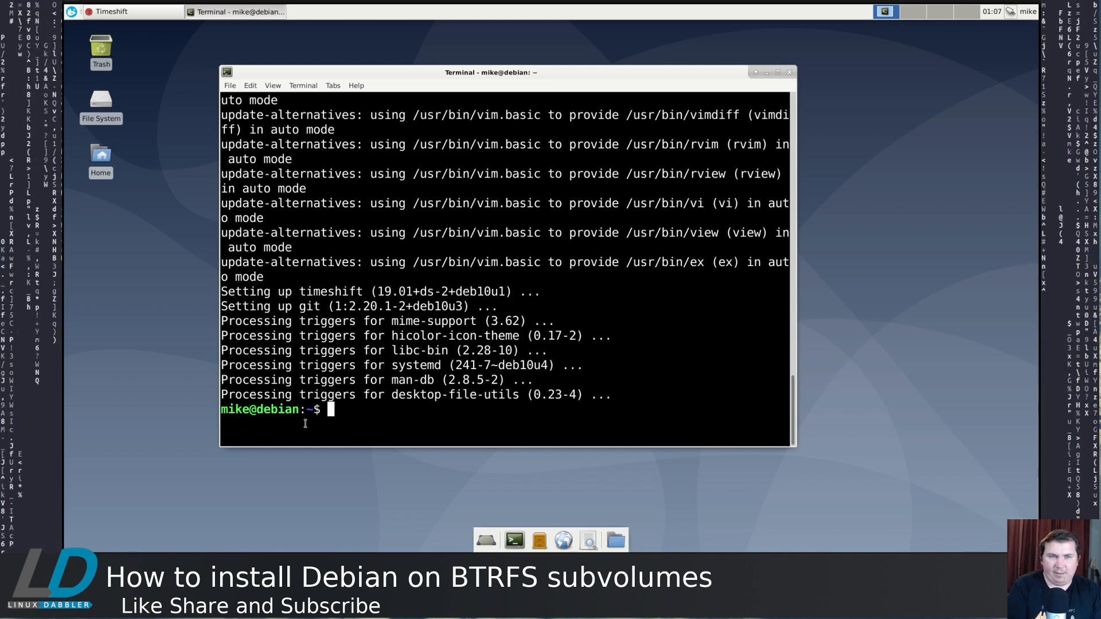
text(vim /et)
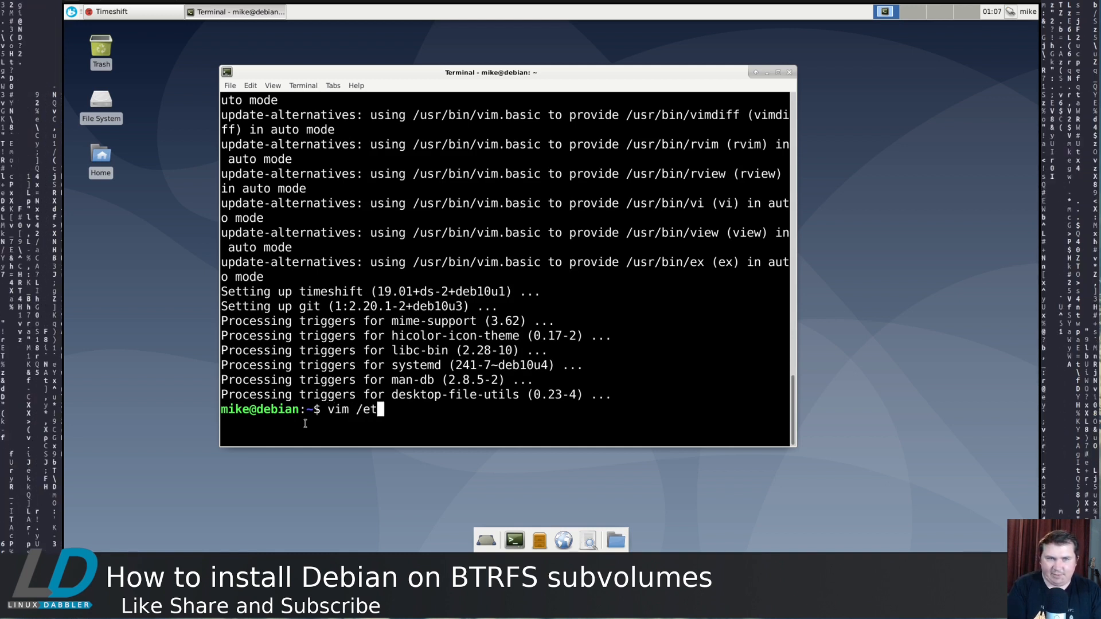
text(c/fstab)
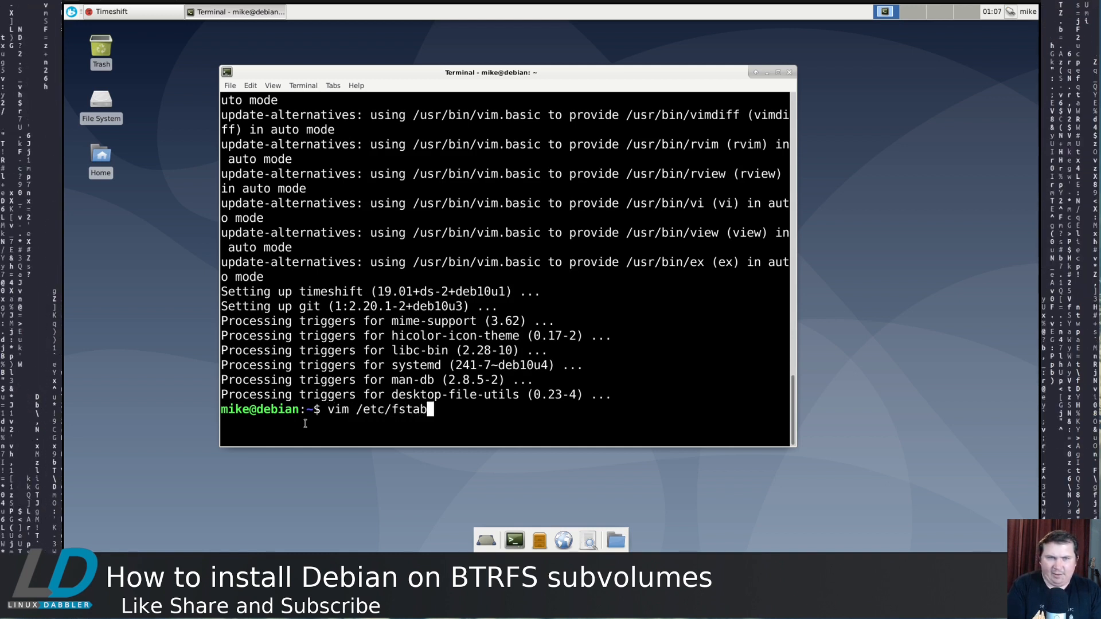
key(Return)
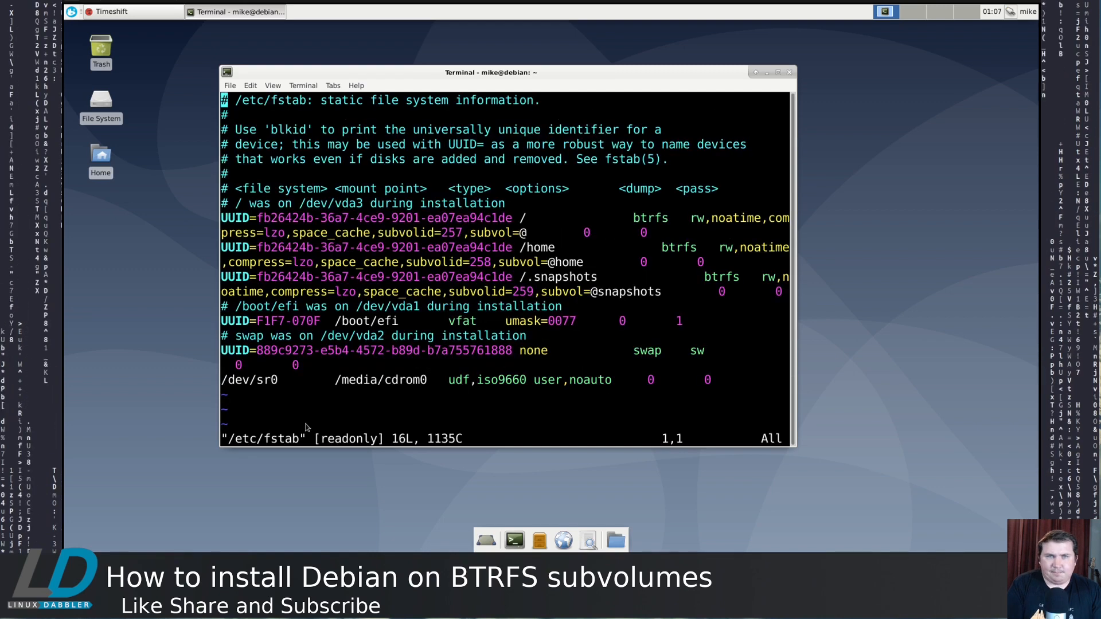
Step: Try to remove the subvolid option from the root (/) entry in /etc/fstab, keeping subvol=@
key(Down)
key(Down)
key(Down)
key(Down)
key(Down)
key(Down)
key(Down)
key(Down)
key(Down)
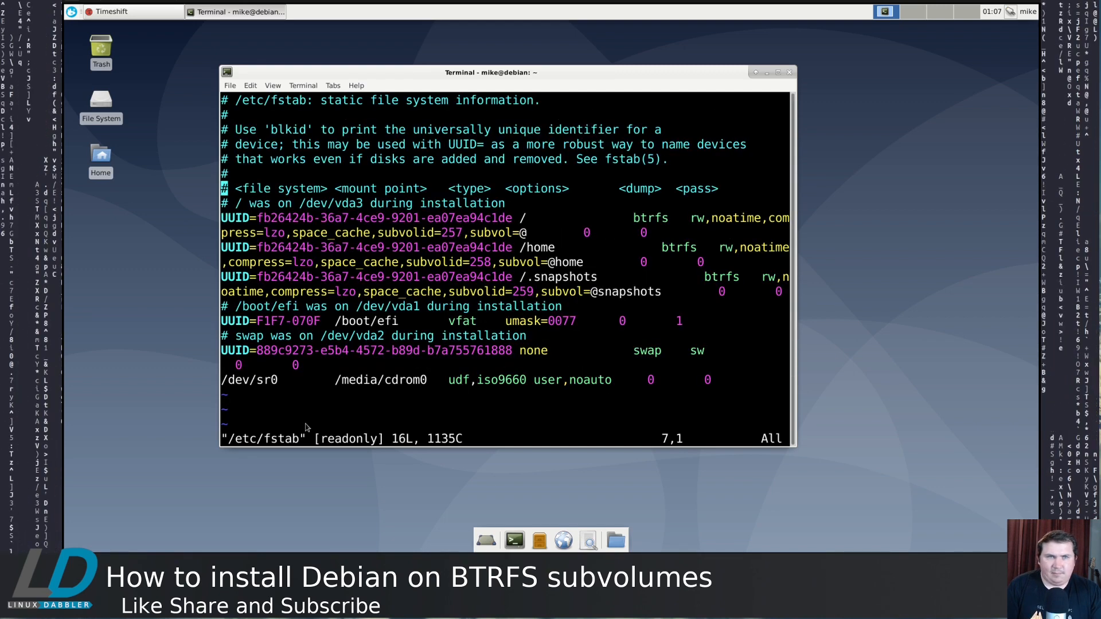
key(Up)
key(Right)
key(Right)
key(Right)
key(Right)
key(End)
key(Left)
key(Left)
key(Left)
key(Left)
key(Left)
key(Left)
key(Left)
key(Left)
key(Left)
key(Left)
key(Left)
key(Left)
key(Left)
key(Left)
key(Left)
key(Left)
key(Left)
key(Left)
key(Left)
key(Left)
key(Left)
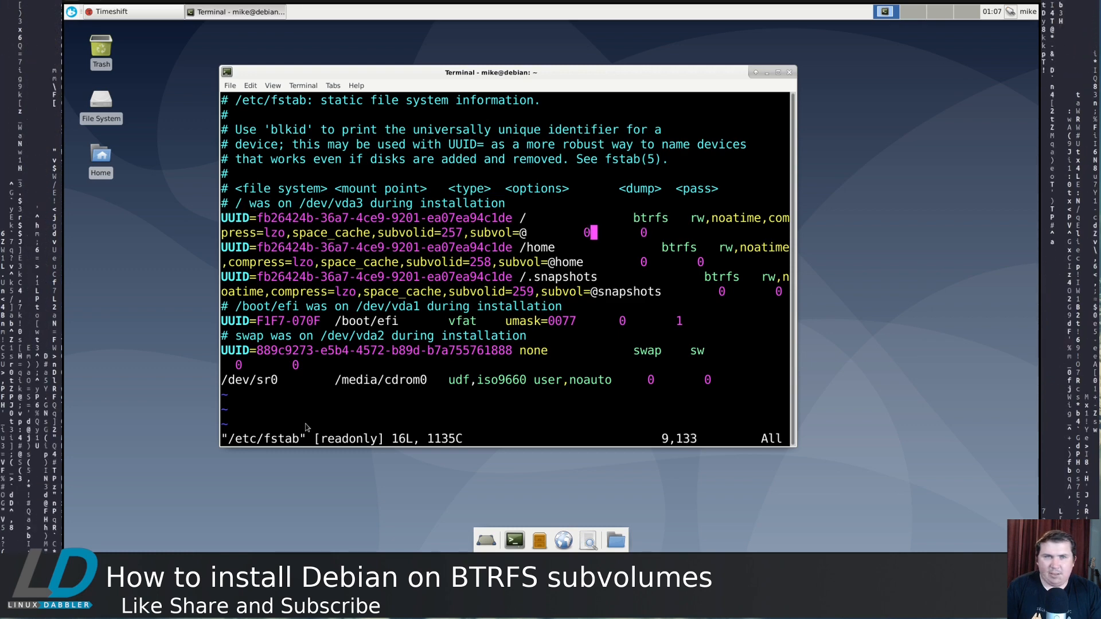
key(Left)
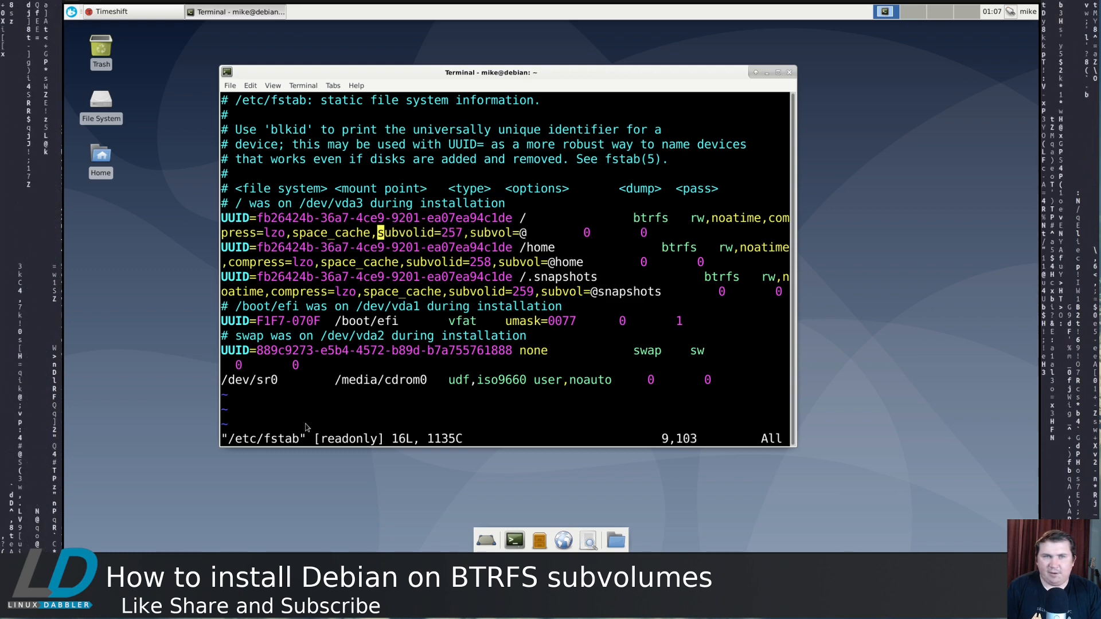
key(i)
key(Delete)
key(Delete)
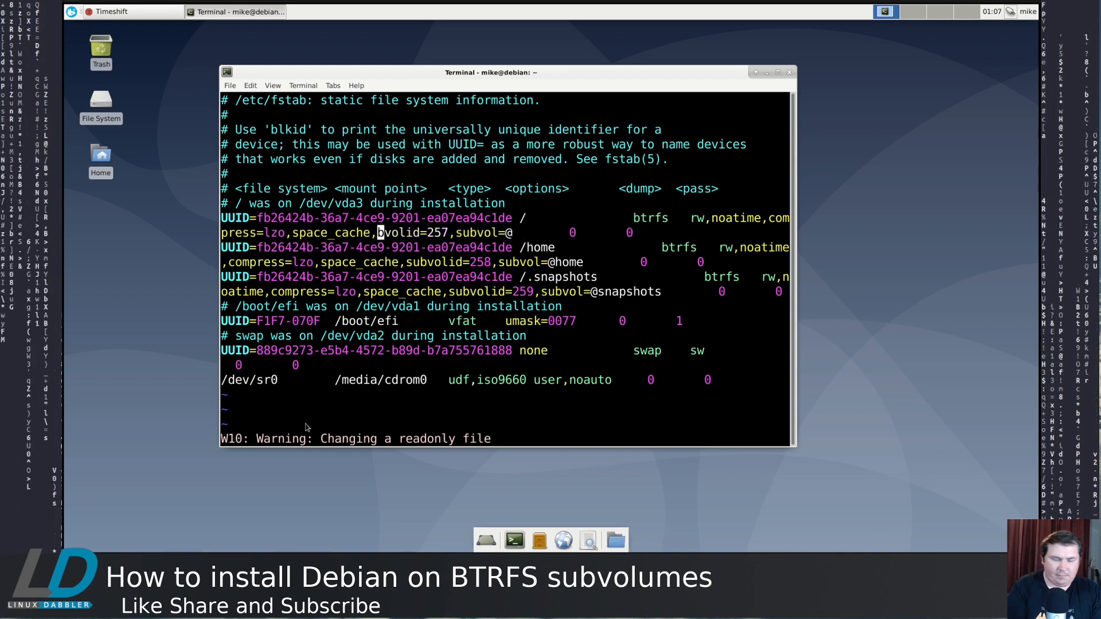
key(Delete)
key(Delete)
key(Delete)
key(Delete)
key(Delete)
key(Delete)
key(Delete)
key(Delete)
key(Delete)
key(Delete)
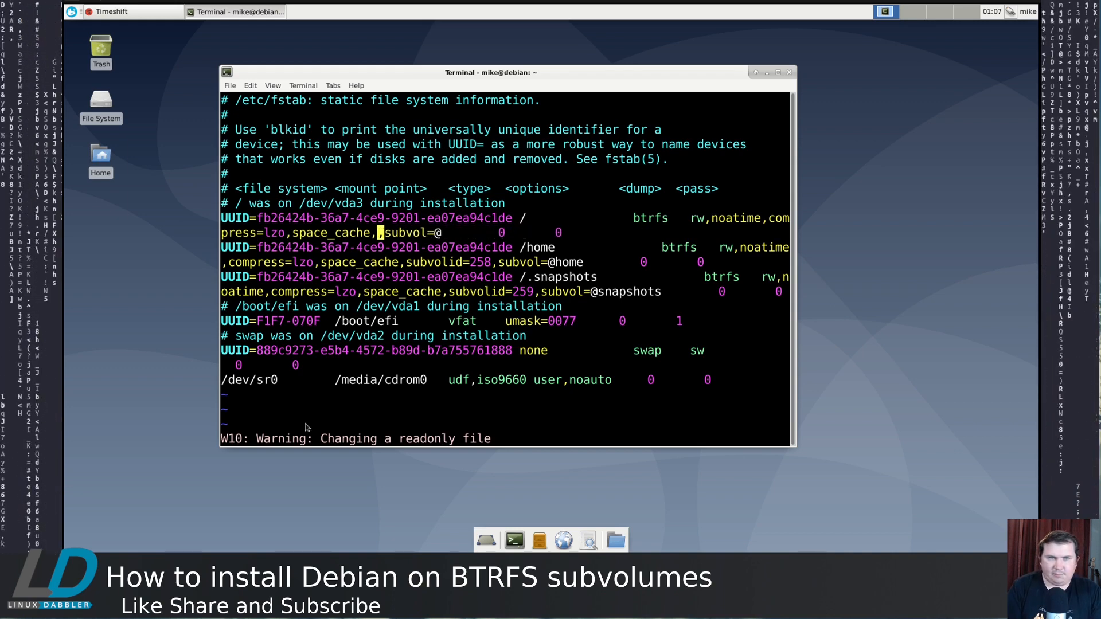
key(Delete)
key(Down)
key(Right)
key(Right)
key(Right)
key(Right)
key(Right)
key(Right)
key(Right)
key(Left)
key(Delete)
key(Delete)
key(Delete)
key(Delete)
key(Delete)
key(Delete)
key(Delete)
key(Delete)
Step: Try to remove the subvolid option from the /.snapshots entry, and quit vim discarding all changes
key(Delete)
key(Delete)
key(Delete)
key(Delete)
key(Delete)
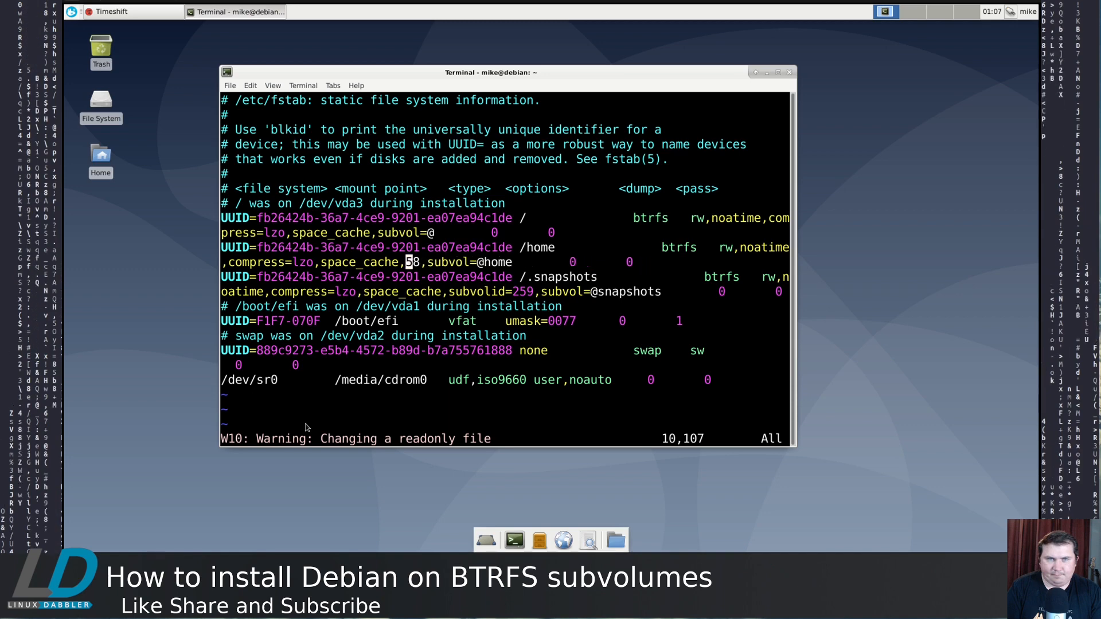
key(Down)
key(Right)
key(Right)
key(Right)
key(Right)
key(Right)
key(Right)
key(Right)
key(Left)
key(Delete)
key(Delete)
key(Delete)
key(Delete)
key(Delete)
key(Delete)
key(Delete)
key(Delete)
key(Delete)
key(Delete)
key(Delete)
key(Delete)
key(Delete)
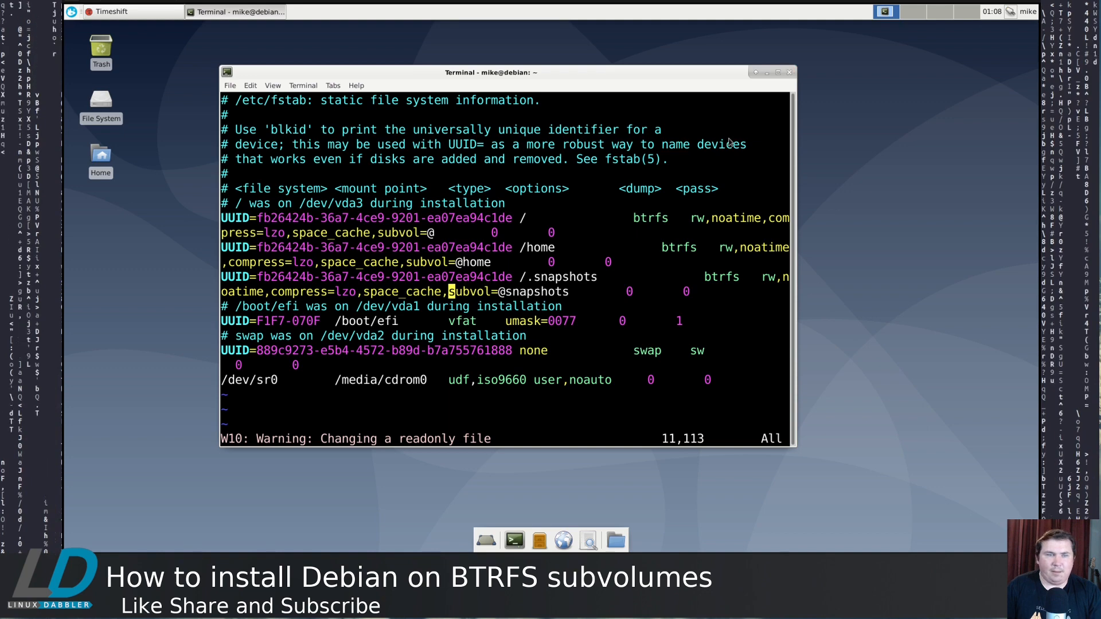
text(:q!)
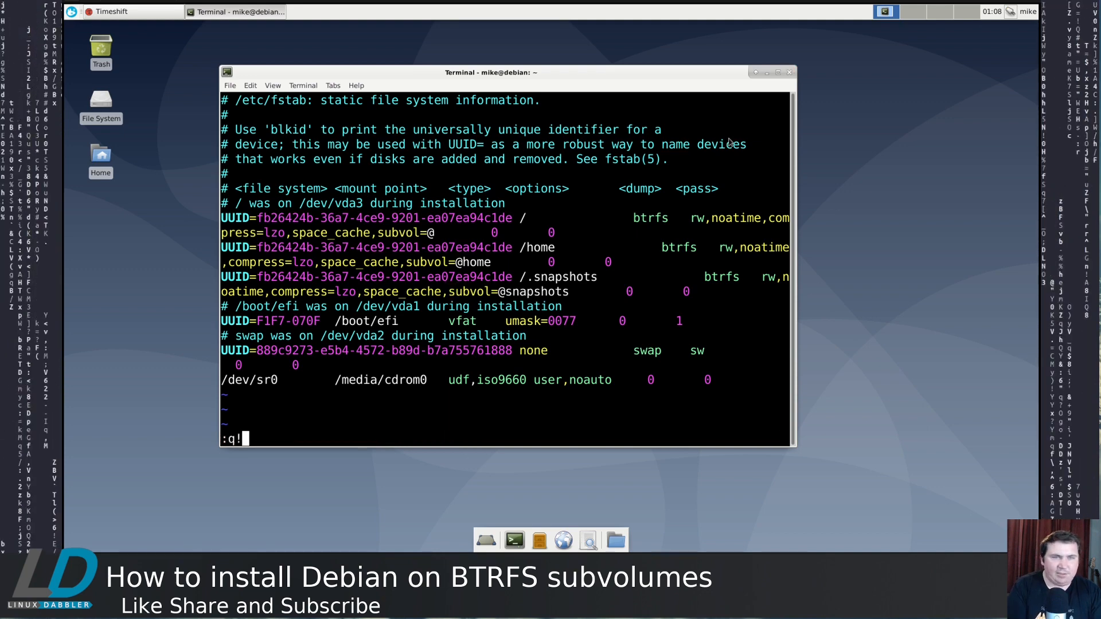
key(Return)
Step: Reopen /etc/fstab in vim with sudo
text(sudo vi)
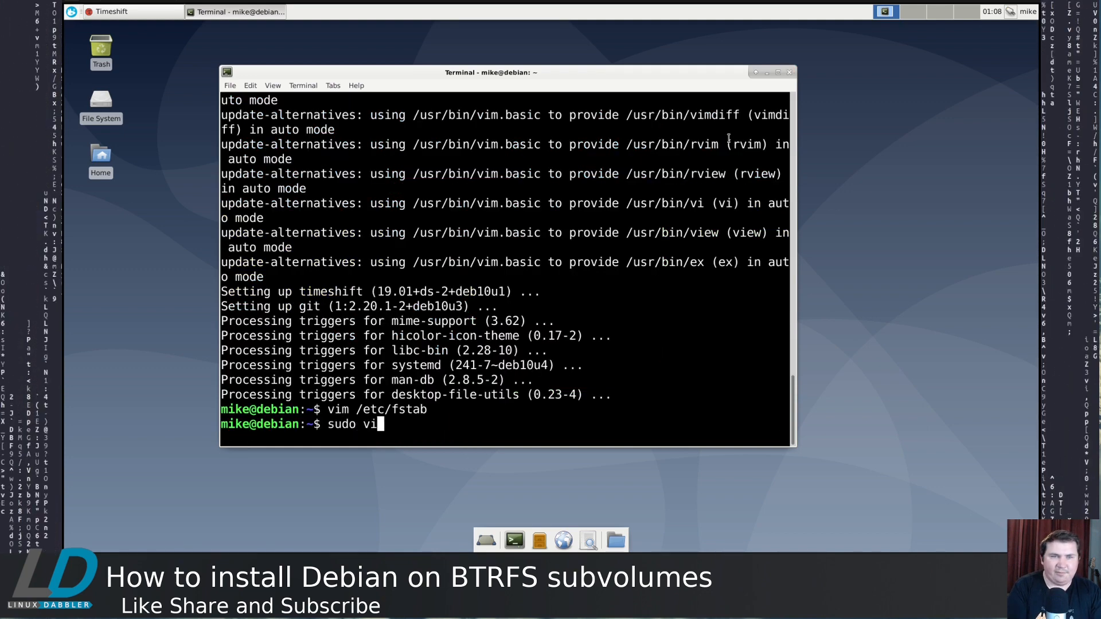
text(m /etc/fstab)
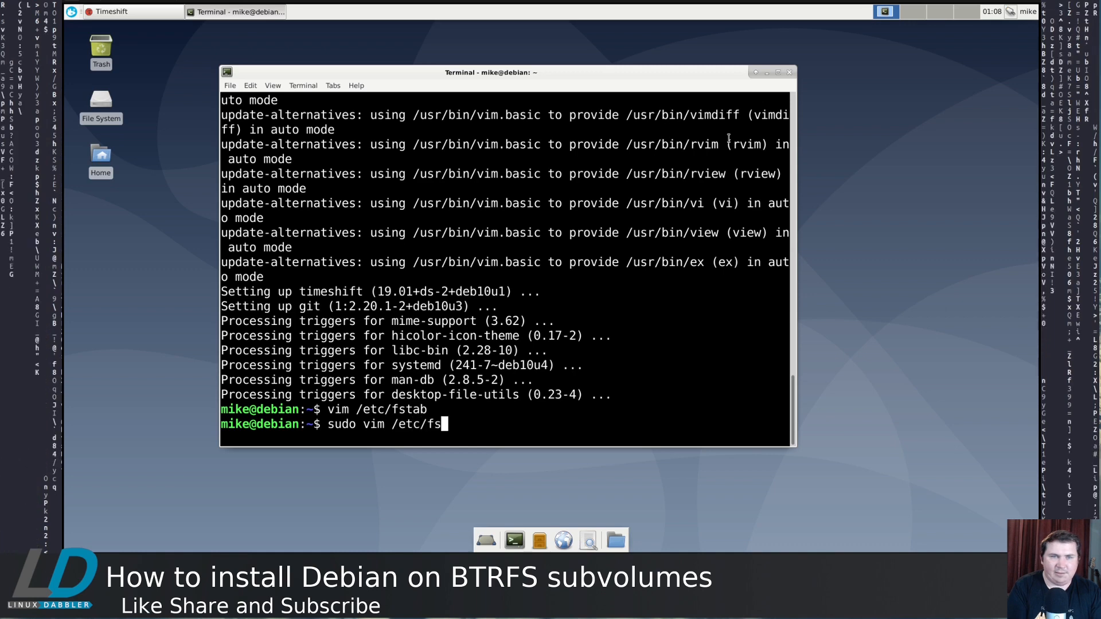
key(Return)
Step: Remove the subvolid option from the root (/) entry with root privileges, keeping its subvol option
key(Down)
key(Down)
key(Down)
key(Left)
key(Left)
key(Left)
key(Left)
key(Left)
key(Left)
key(Left)
key(Left)
key(Left)
key(Left)
key(Left)
key(Left)
key(Left)
key(Left)
key(Left)
key(Left)
key(Left)
key(Left)
key(Left)
key(Left)
key(Up)
key(End)
key(Down)
key(Up)
key(Left)
key(Left)
key(Left)
key(Left)
key(Left)
key(Left)
key(Left)
key(Left)
key(Left)
key(Left)
key(Left)
key(Left)
key(Left)
key(Left)
key(Left)
key(Left)
key(Left)
key(Left)
key(Left)
key(Left)
key(Right)
key(x)
key(x)
key(x)
key(x)
key(x)
key(x)
key(x)
key(x)
key(x)
key(x)
key(x)
key(x)
key(x)
Step: Remove the subvolid option from the /home entry with root privileges, keeping its subvol option
key(Down)
key(Right)
Step: Remove the subvolid option from the /.snapshots entry, save and quit the file, and close the terminal
key(Right)
key(Right)
key(Right)
key(d)
key(w)
key(d)
key(w)
key(d)
key(w)
key(d)
key(w)
key(Down)
key(Right)
key(Right)
key(Right)
key(Right)
key(Right)
key(Right)
text(dwdwdwdw:wq)
key(Return)
key(ctrl+d)
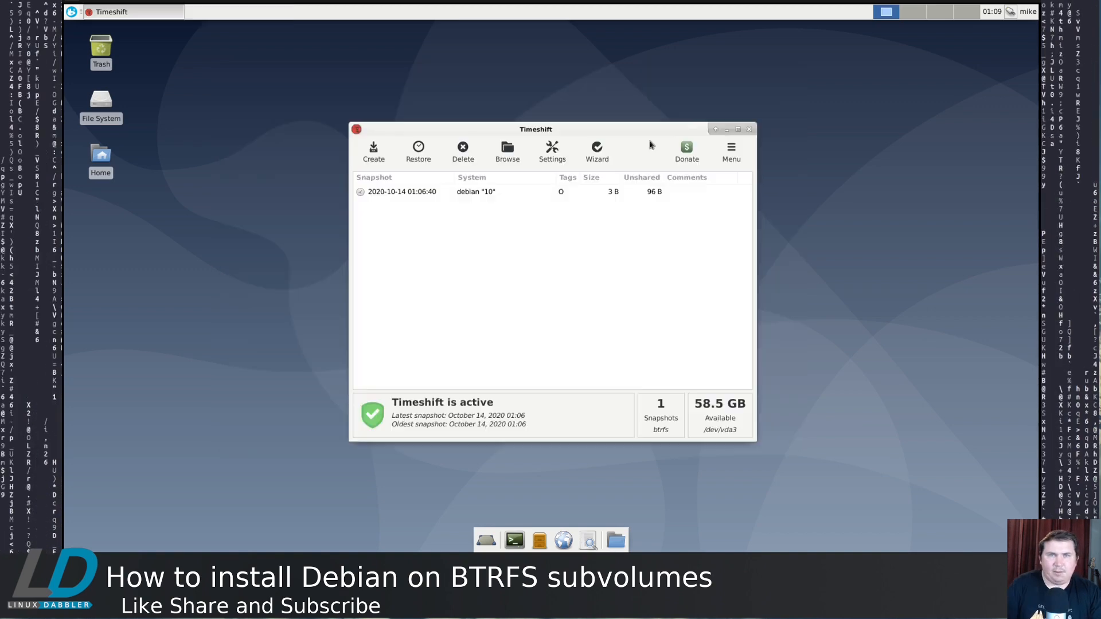
click(462, 195)
right_click(463, 195)
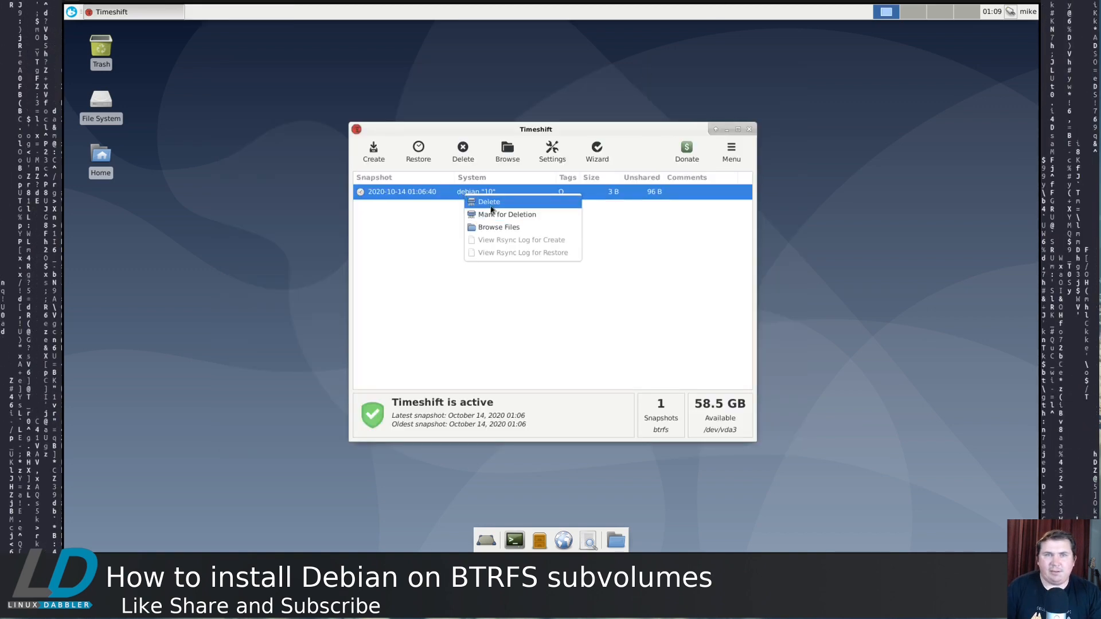
click(489, 202)
click(675, 153)
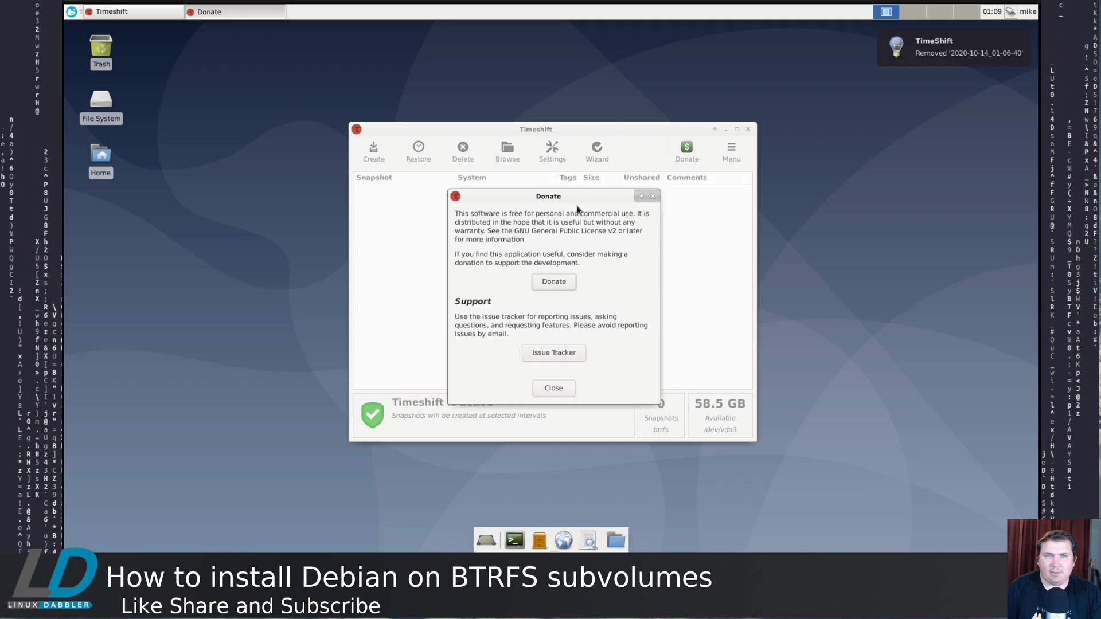
click(654, 195)
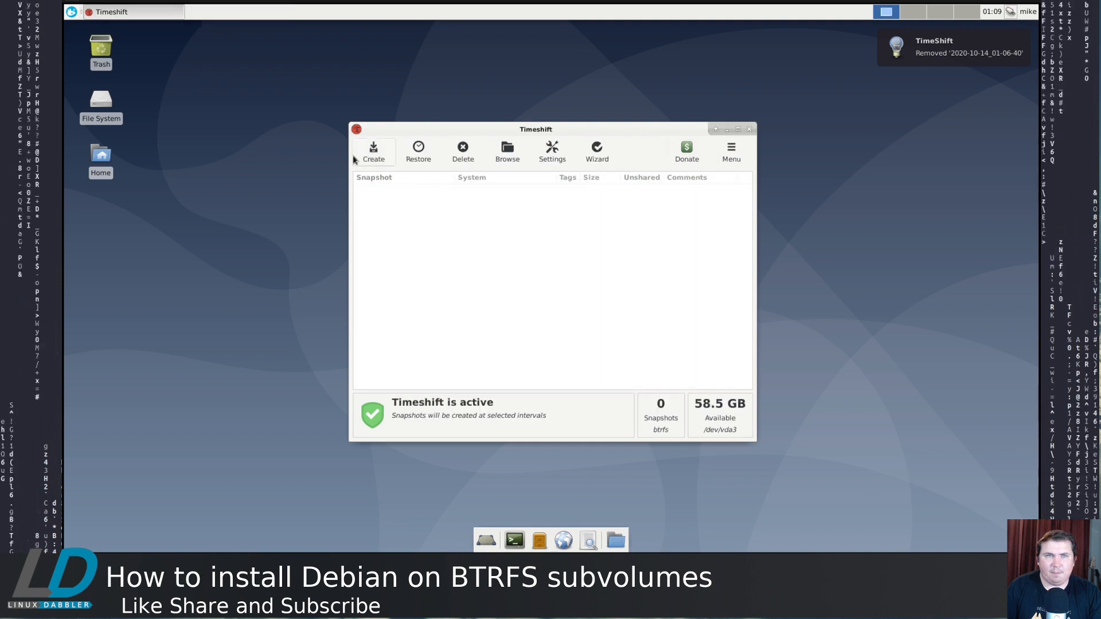
Step: Create an on-demand Timeshift snapshot of the system with the edited fstab and select it in the snapshot list
click(374, 152)
click(547, 413)
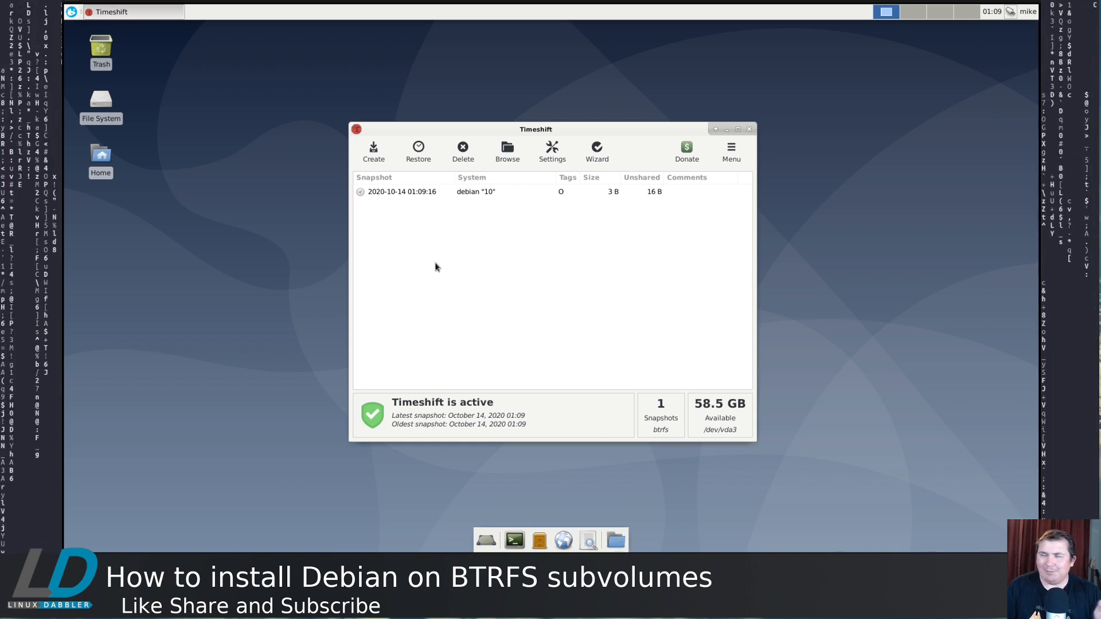
click(405, 195)
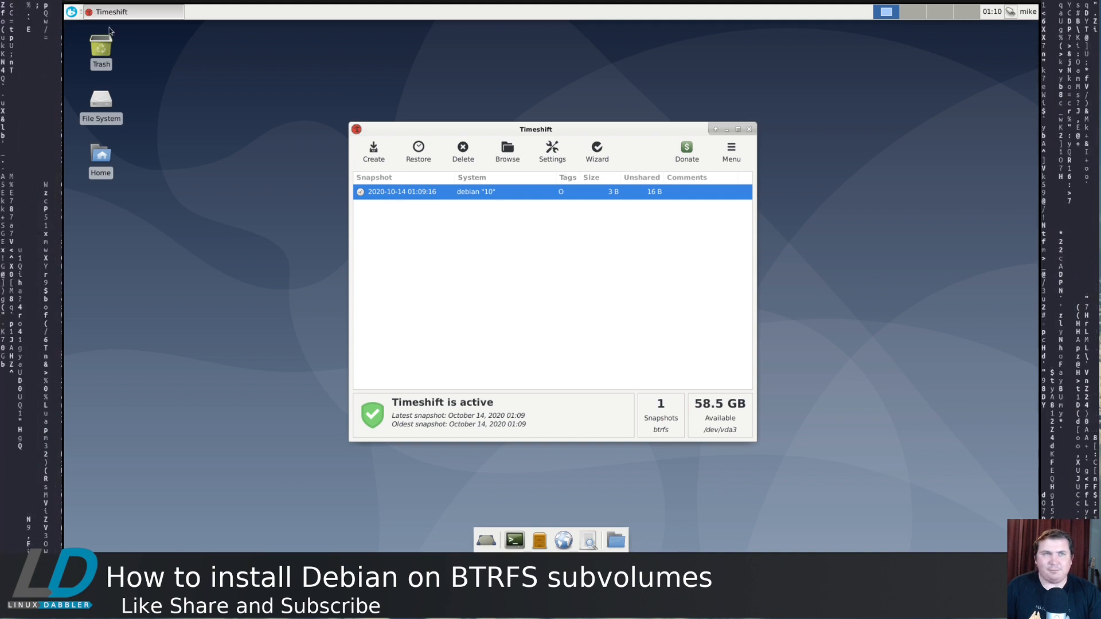
Step: Open a new terminal window from the Whisker Menu and move it toward the middle of the desktop
click(72, 12)
click(115, 31)
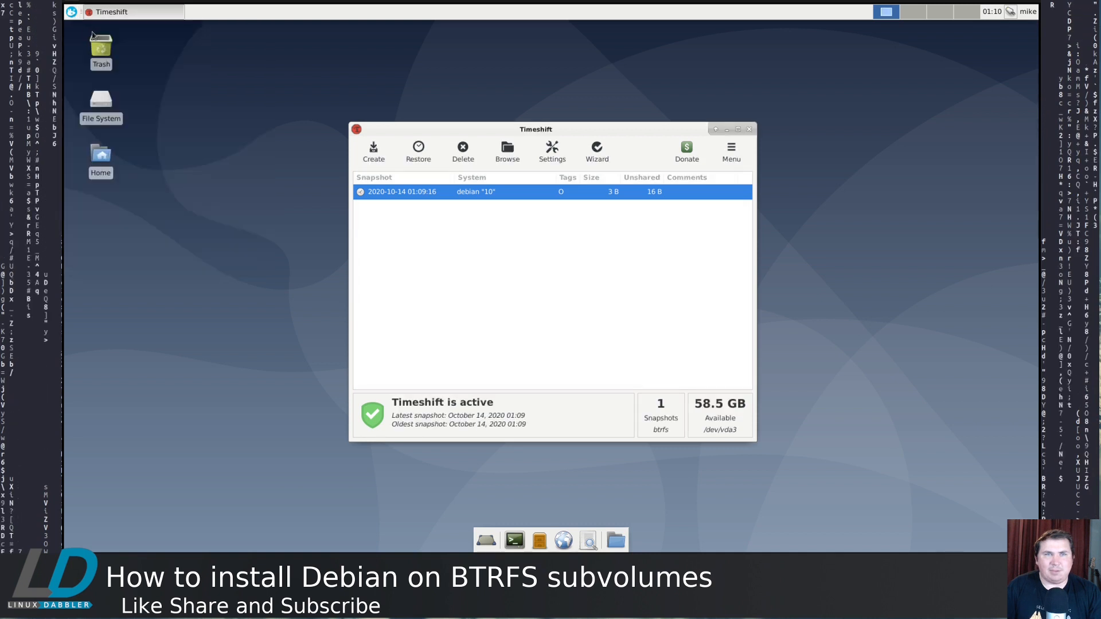
drag(306, 36, 491, 86)
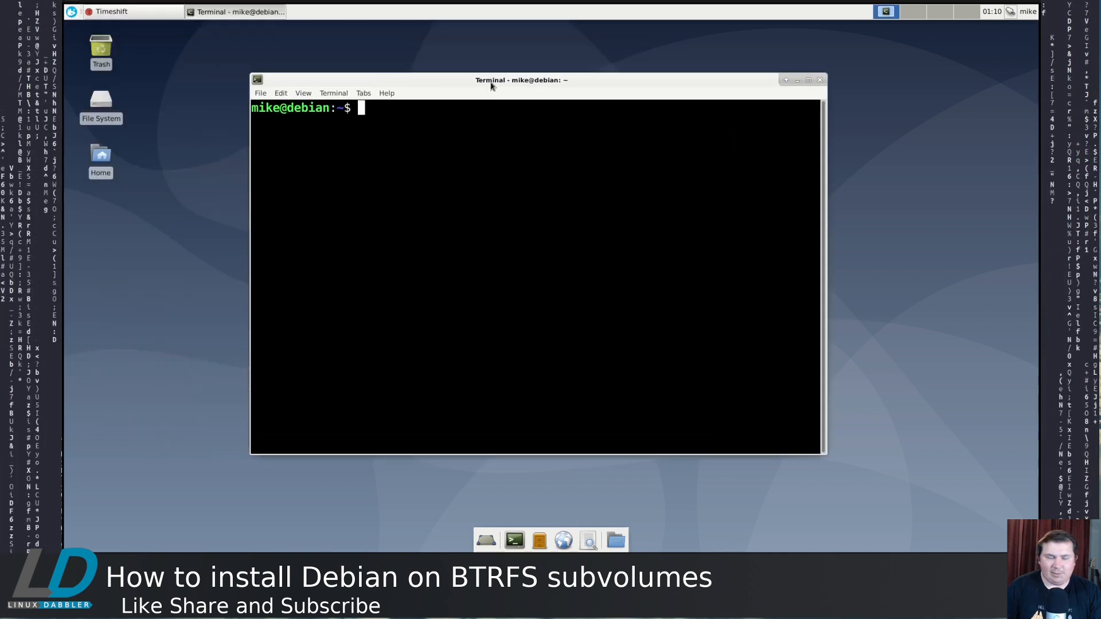
Step: Enter the command sudo apt install materia-gtk-theme deepin-icon-theme -yy, ending it with a semicolon to chain further commands
text(sudo apt in)
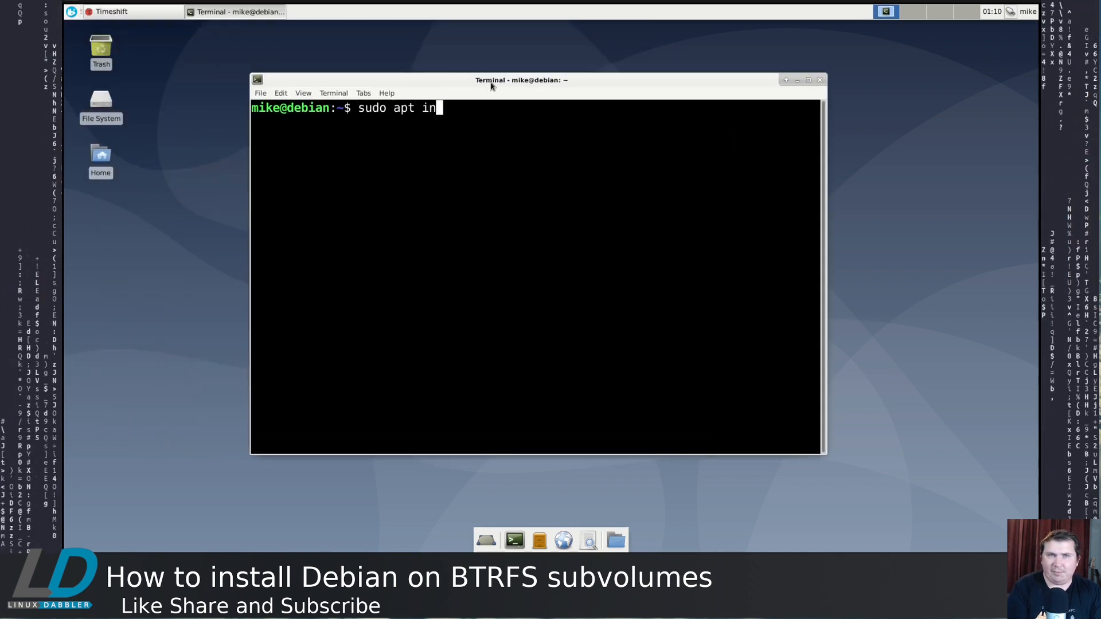
text(stall )
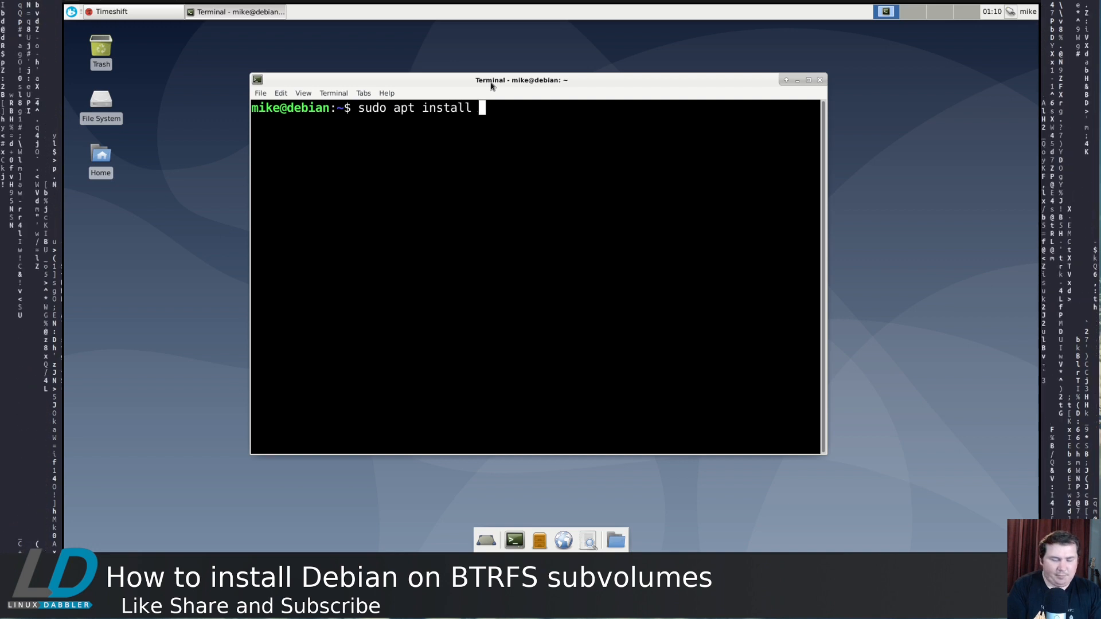
text(materia-gtk)
text(-th)
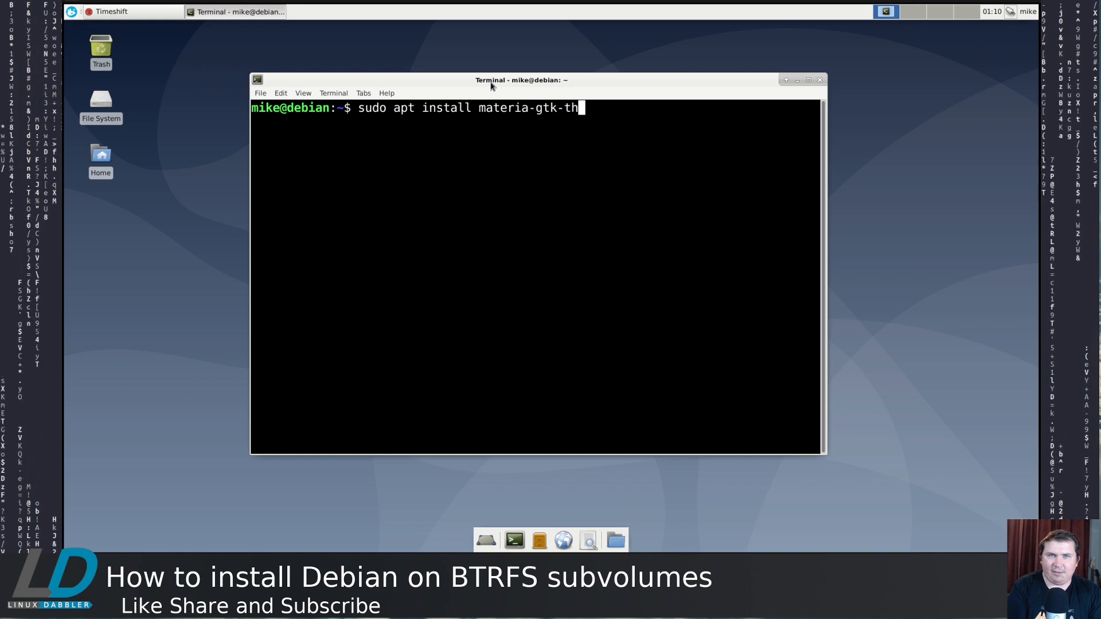
text(eme deepin-ic)
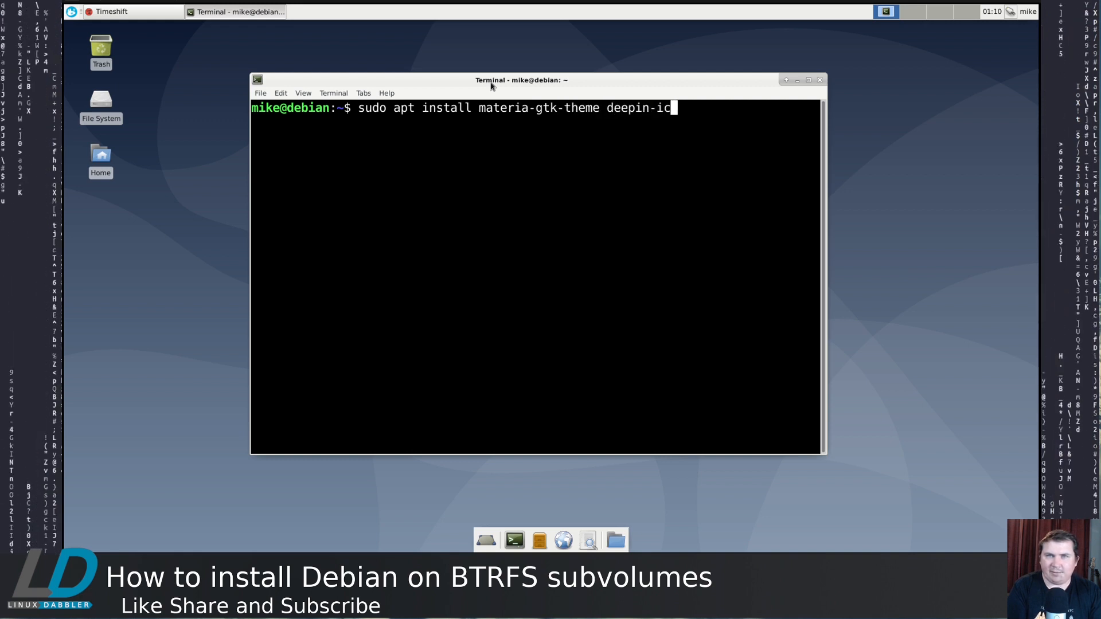
key(Tab)
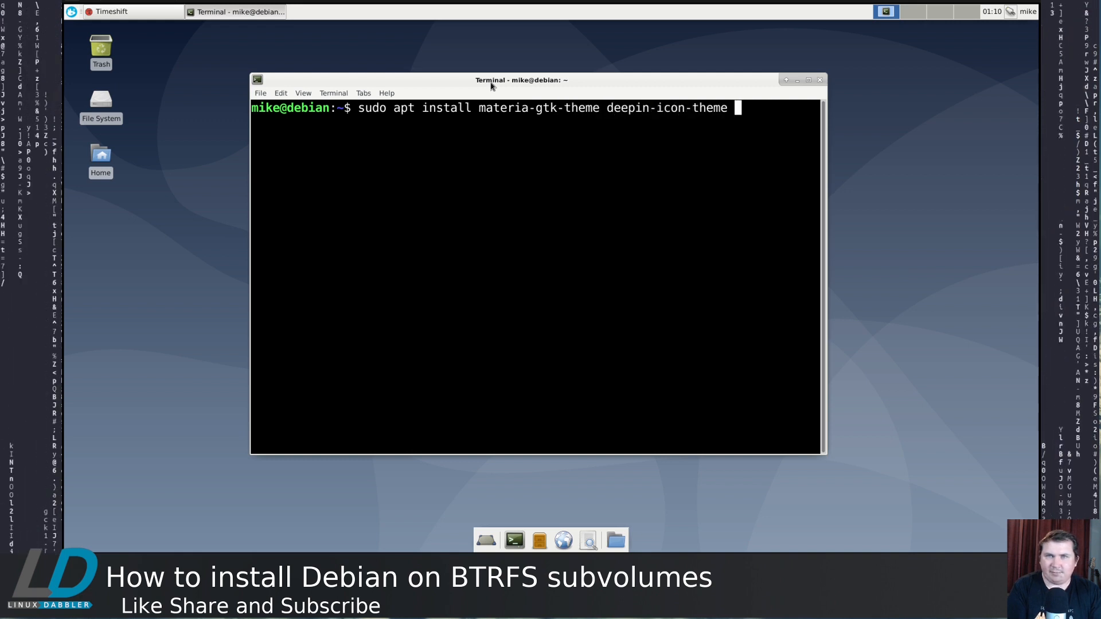
text(-yy; git clone https://github.com/linuxdabbeler/)
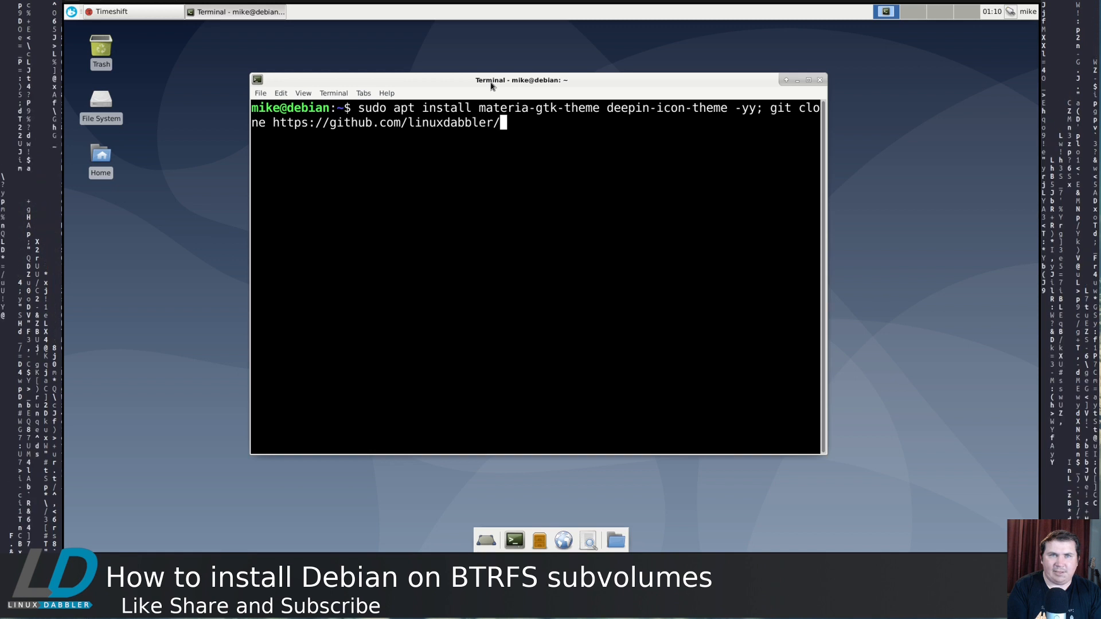
text(terminal-fetch)
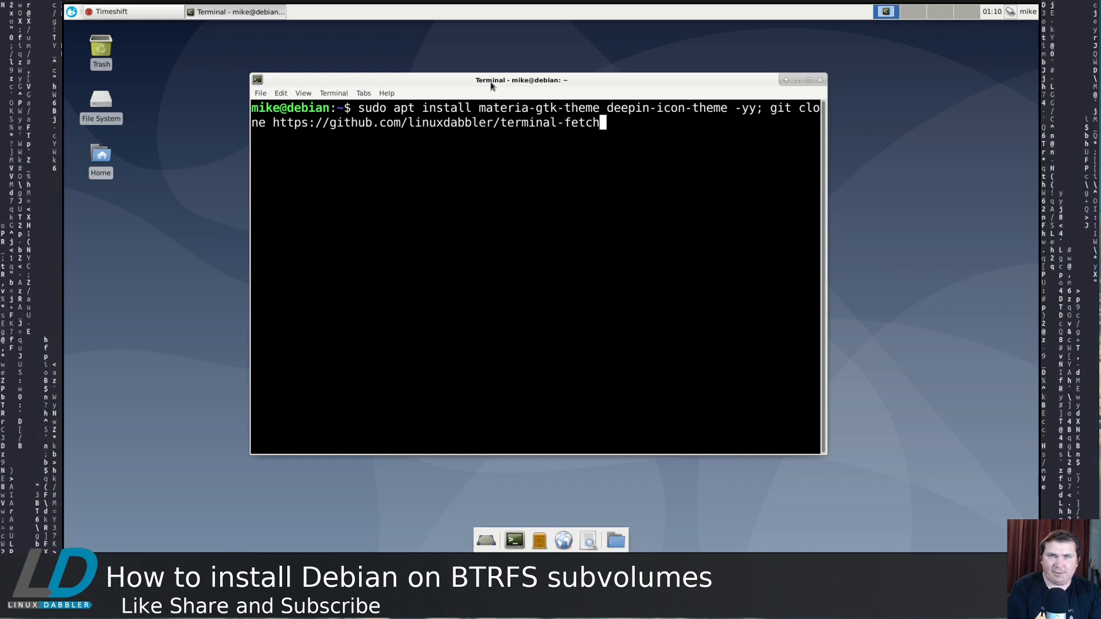
text(ers; )
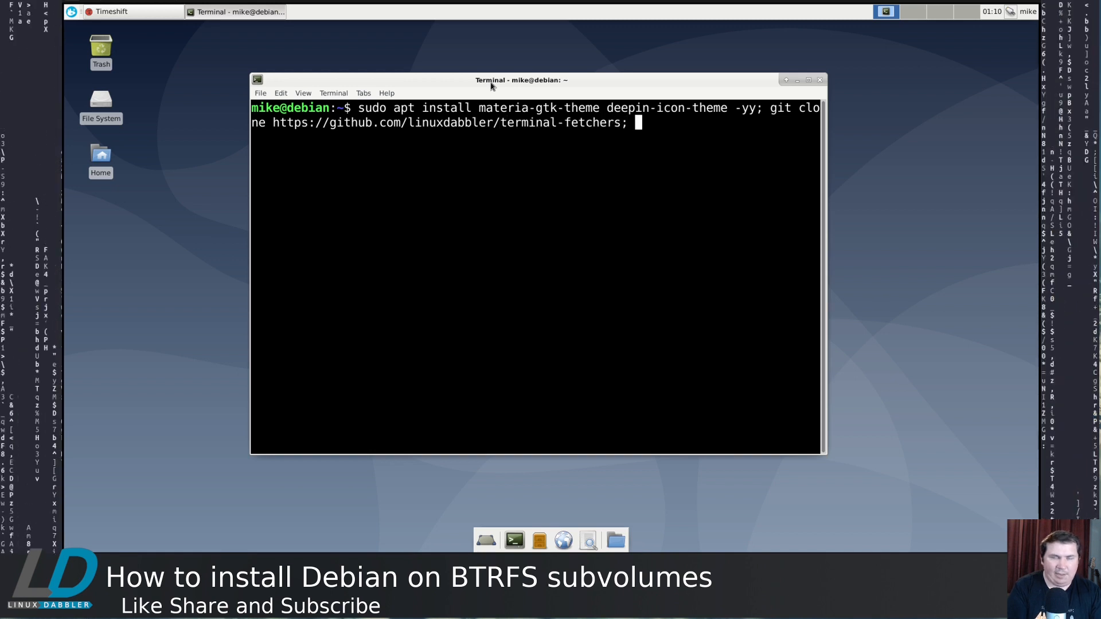
text(git clone http)
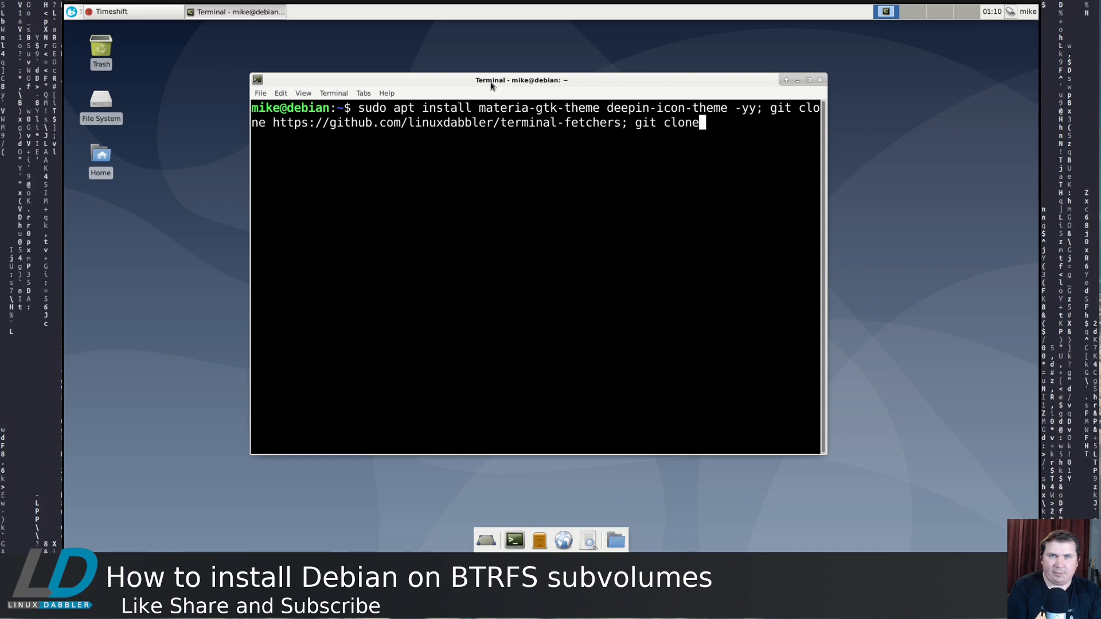
text(s://github.co)
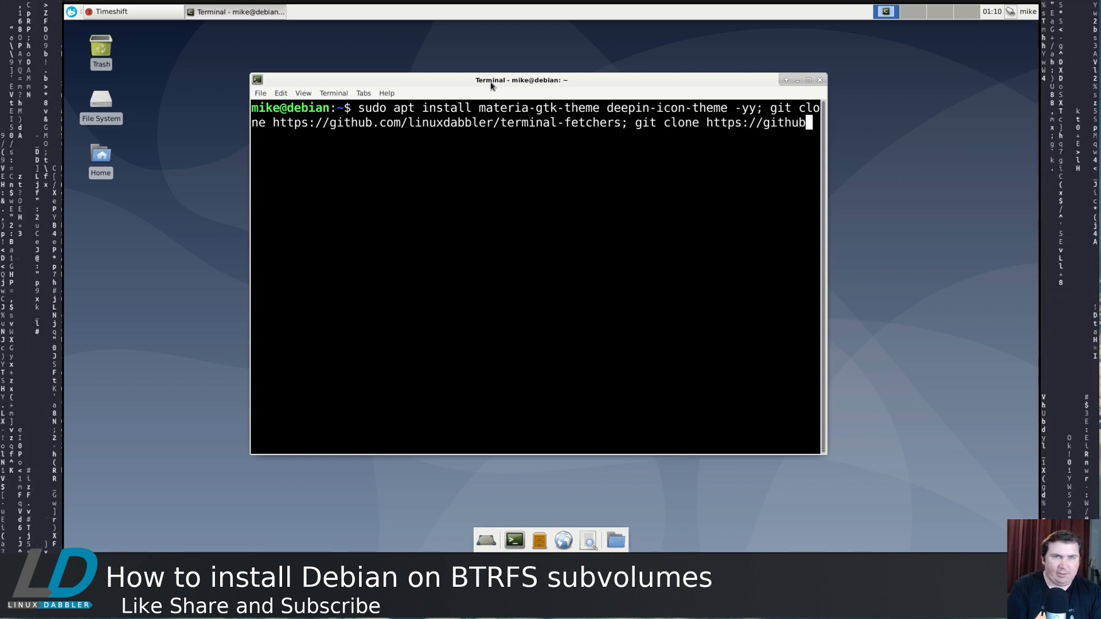
text(m/linuxdabble)
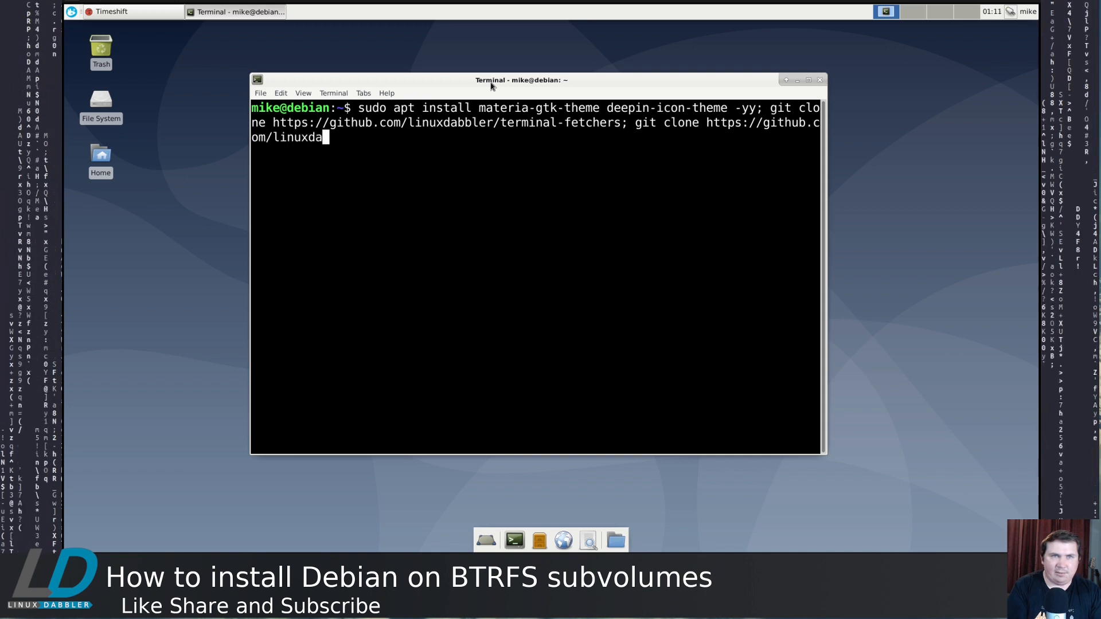
text(r/)
text(per)
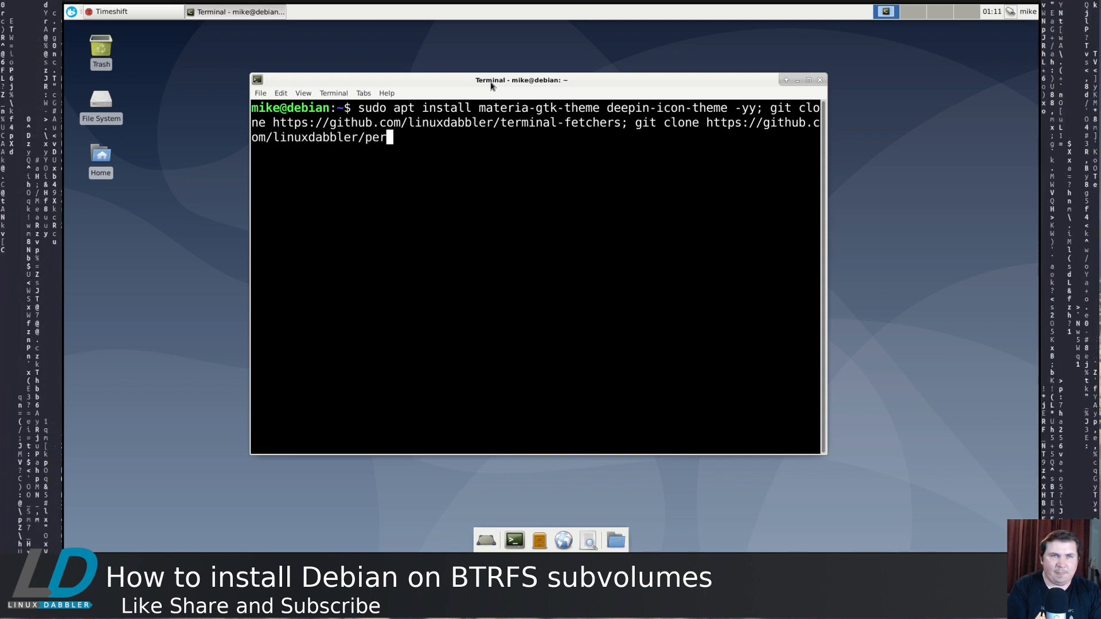
text(soanal-dot-files dotfiles)
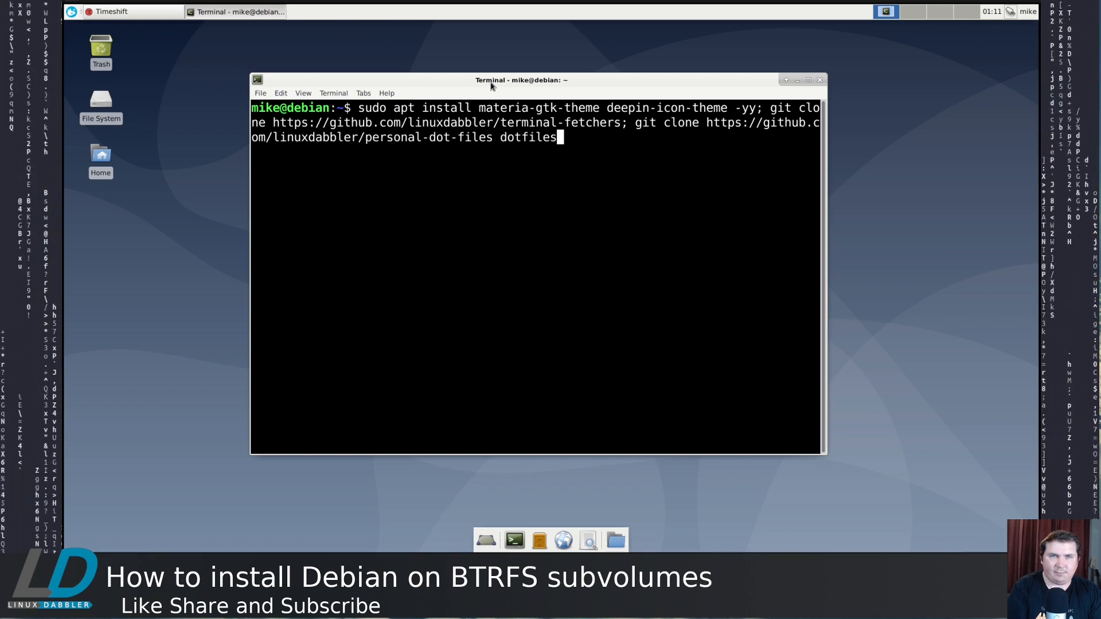
key(Return)
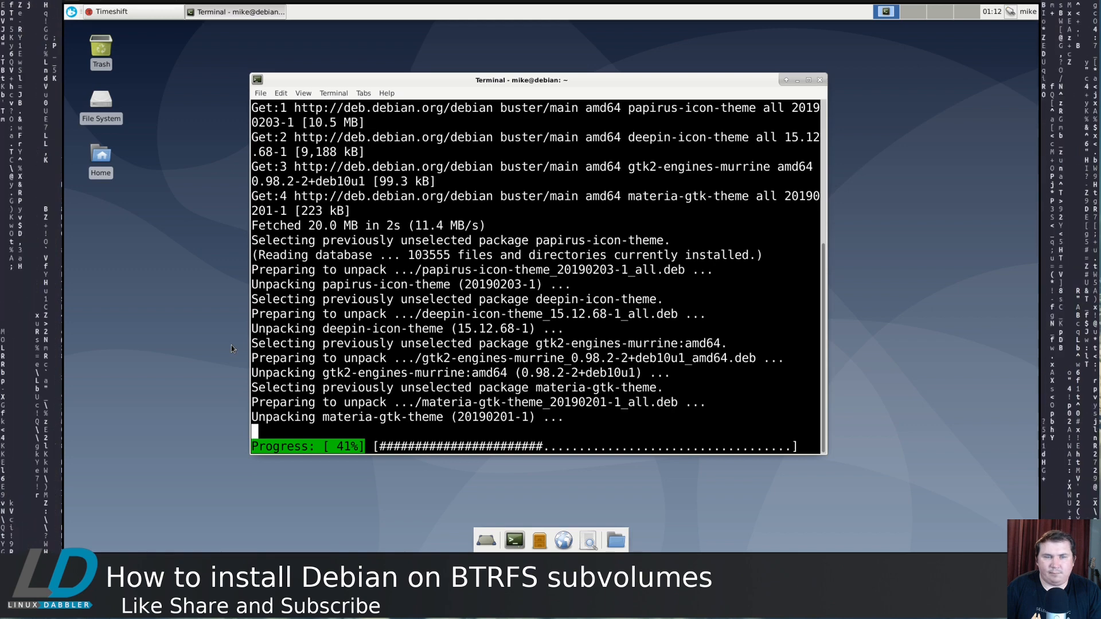
Step: Open the desktop's Appearance settings and set the style to Materia-dark-compact
click(71, 11)
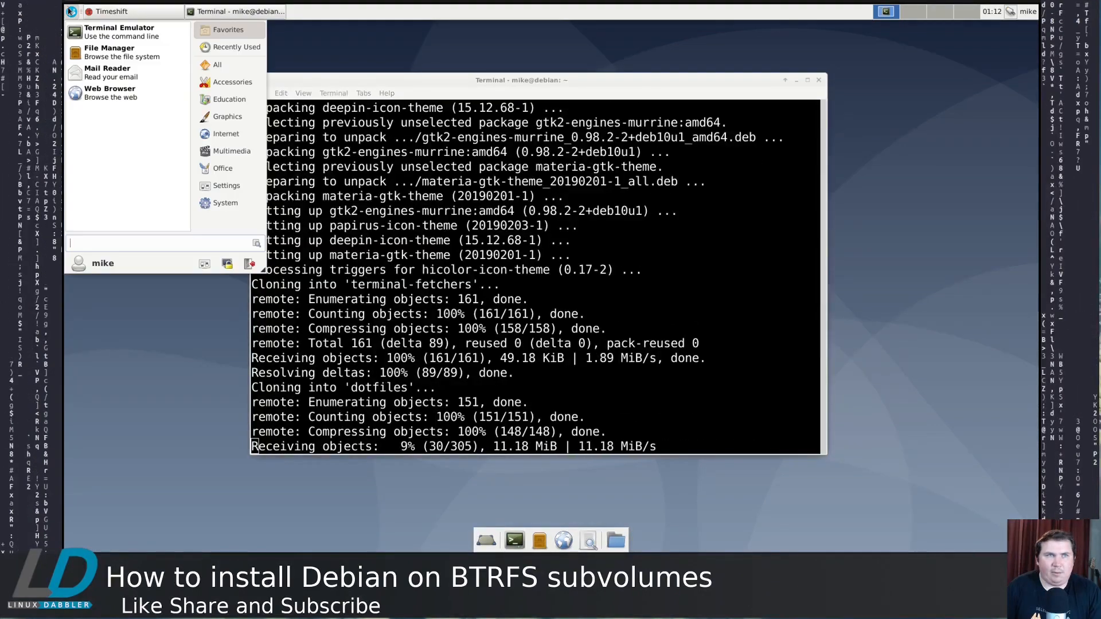
click(205, 265)
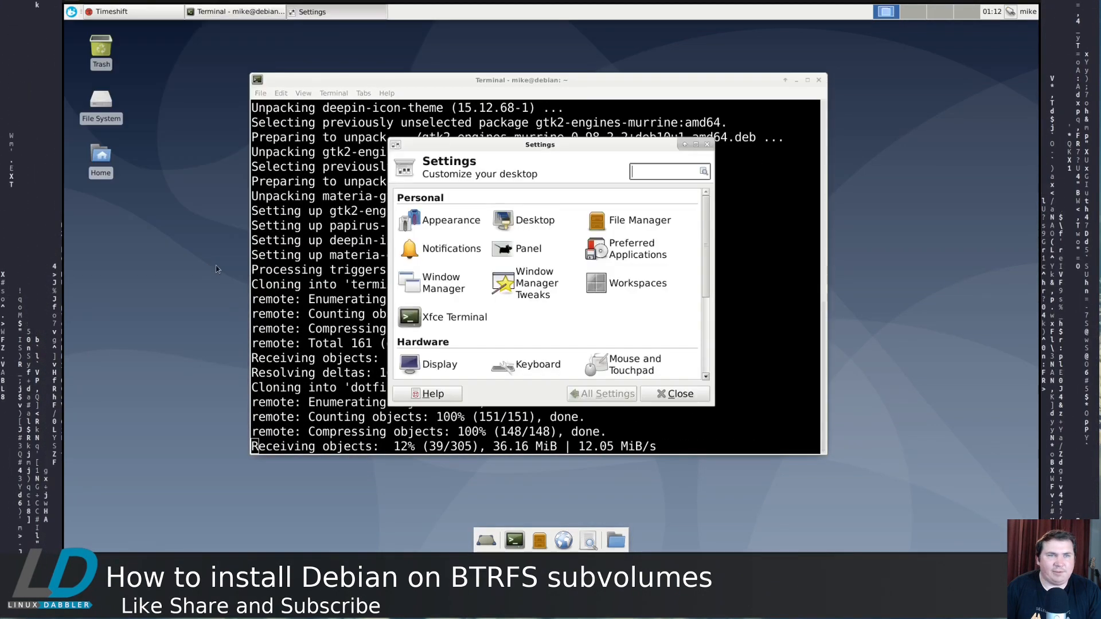
click(451, 221)
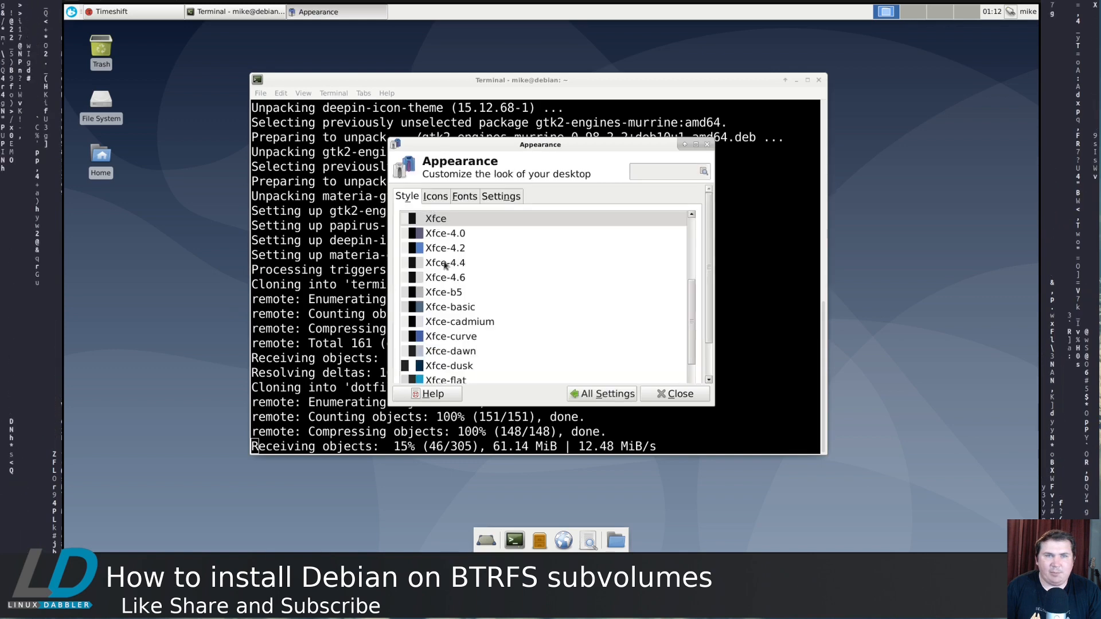
scroll(460, 328, down, 3)
scroll(460, 328, up, 5)
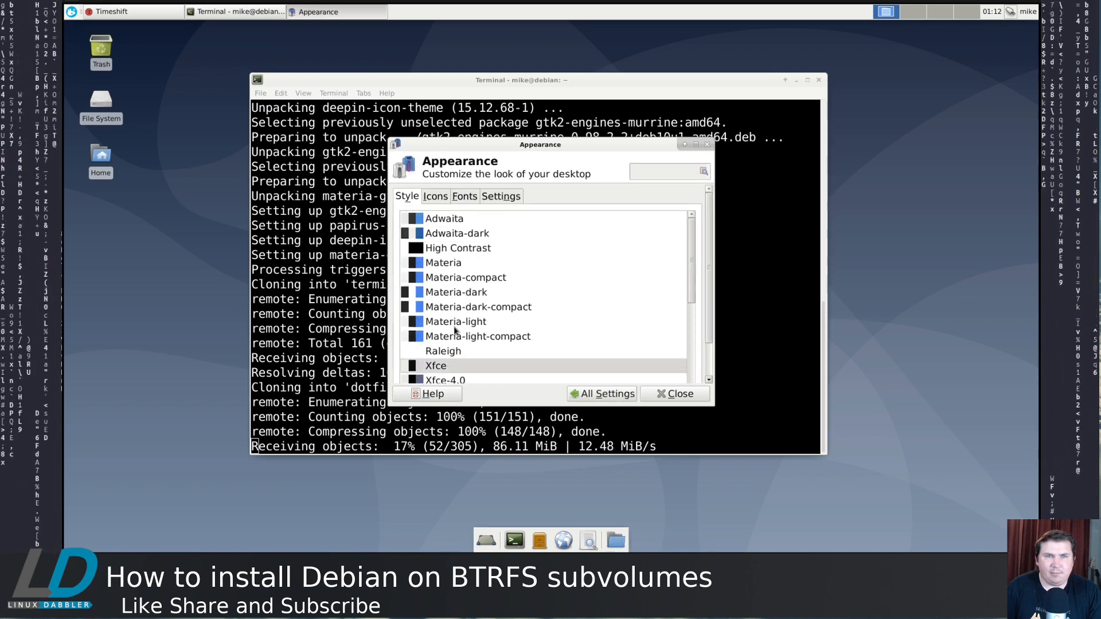
click(444, 311)
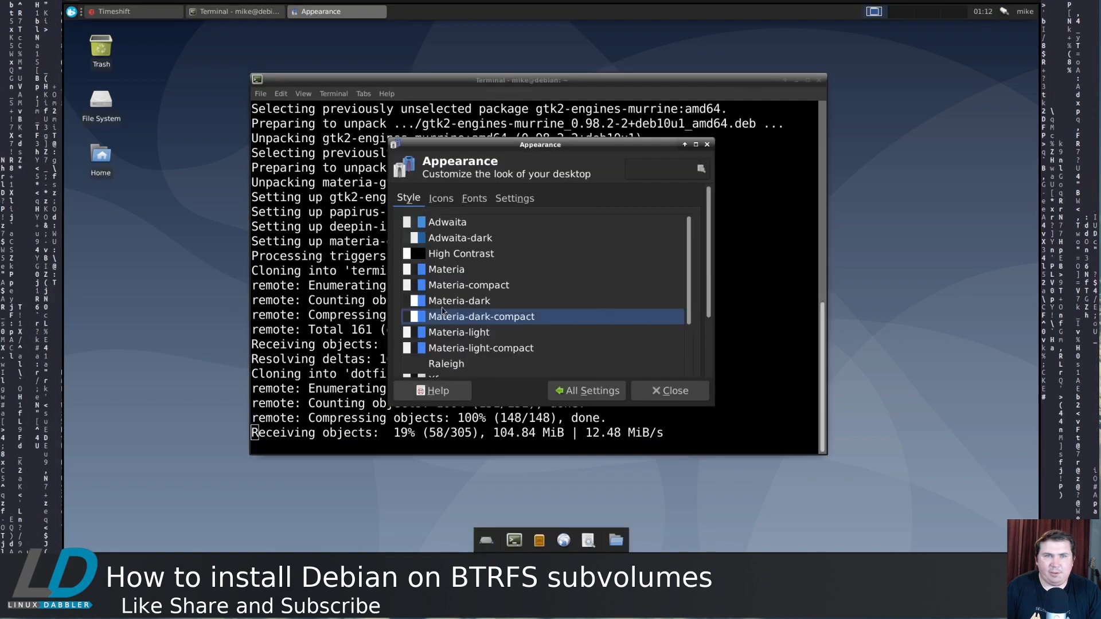
Step: Set the desktop's icon theme to deepin-dark in the Appearance settings
click(441, 198)
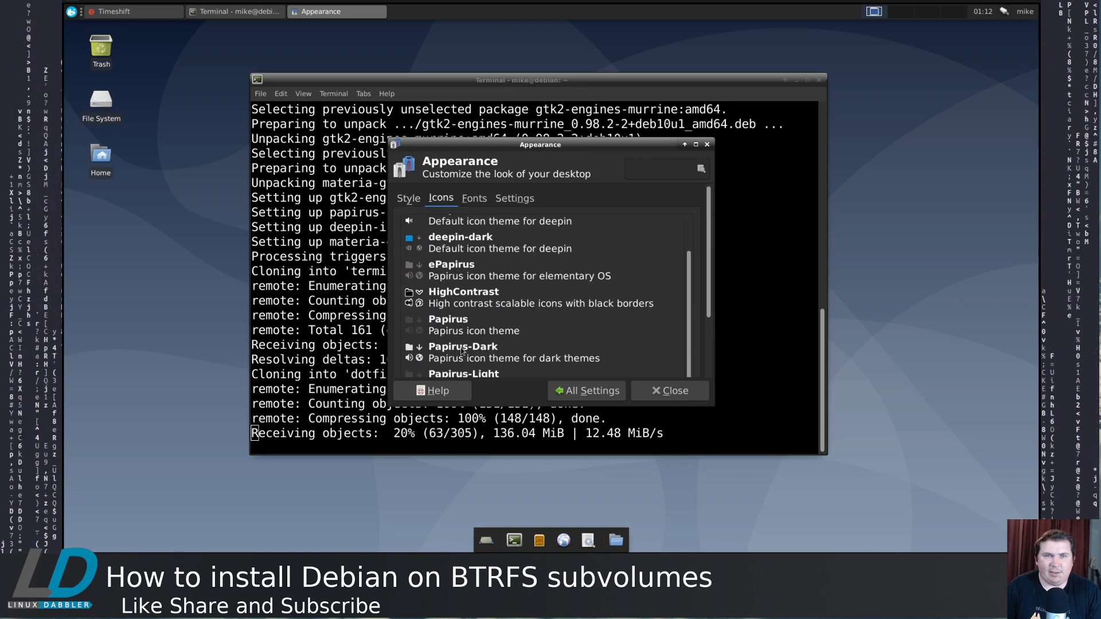
scroll(458, 321, up, 2)
click(452, 285)
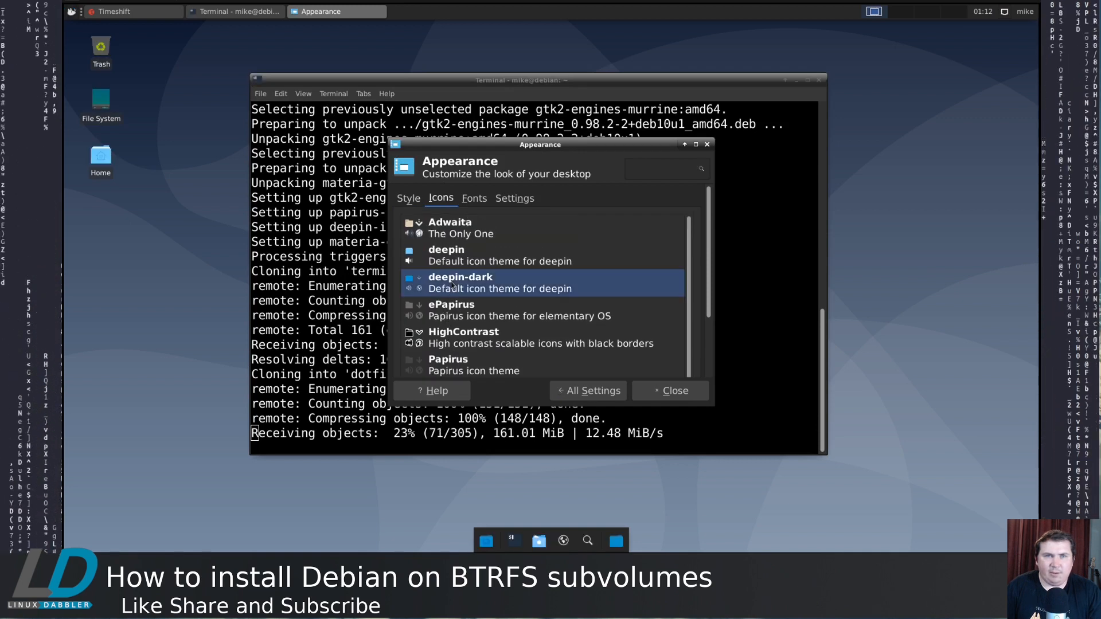
Step: Set the Window Manager theme to Materia-dark-compact and close the settings window
click(599, 395)
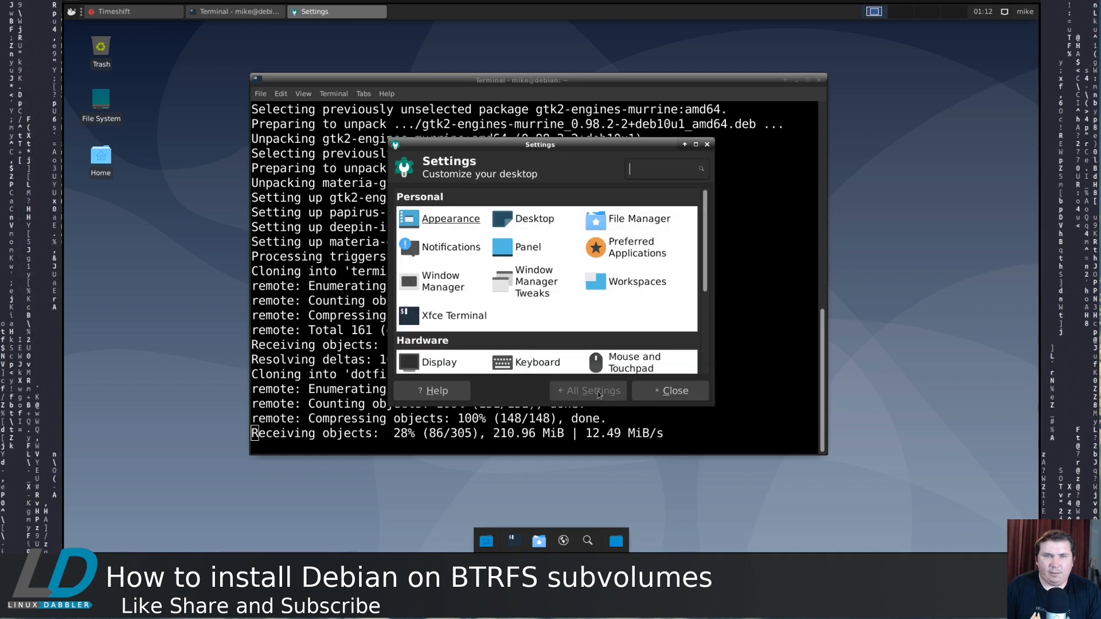
click(441, 282)
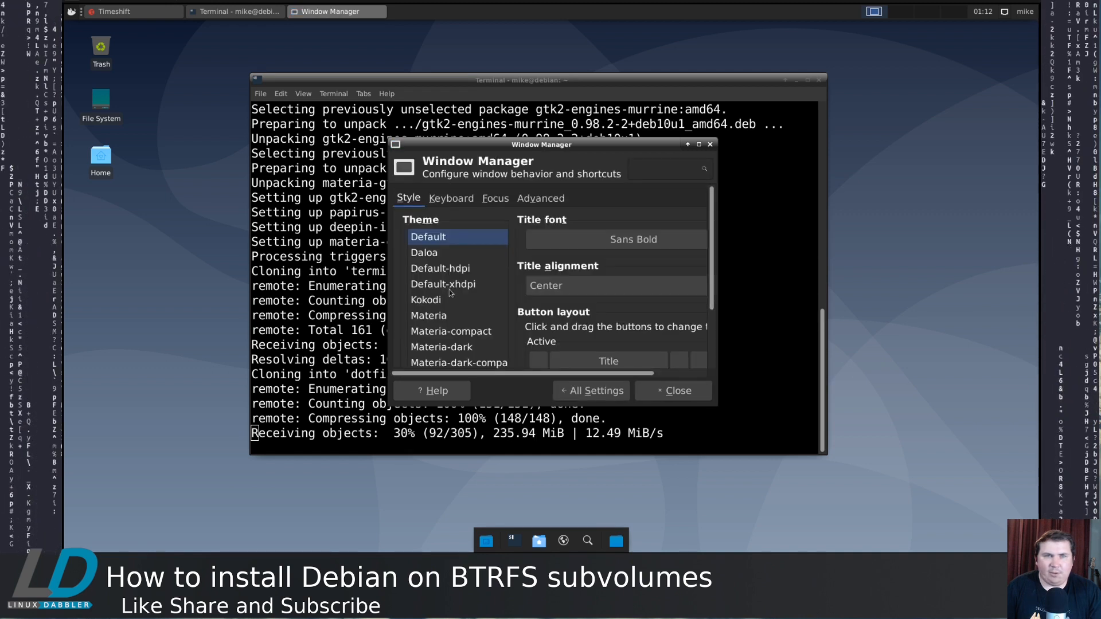
click(453, 362)
click(676, 396)
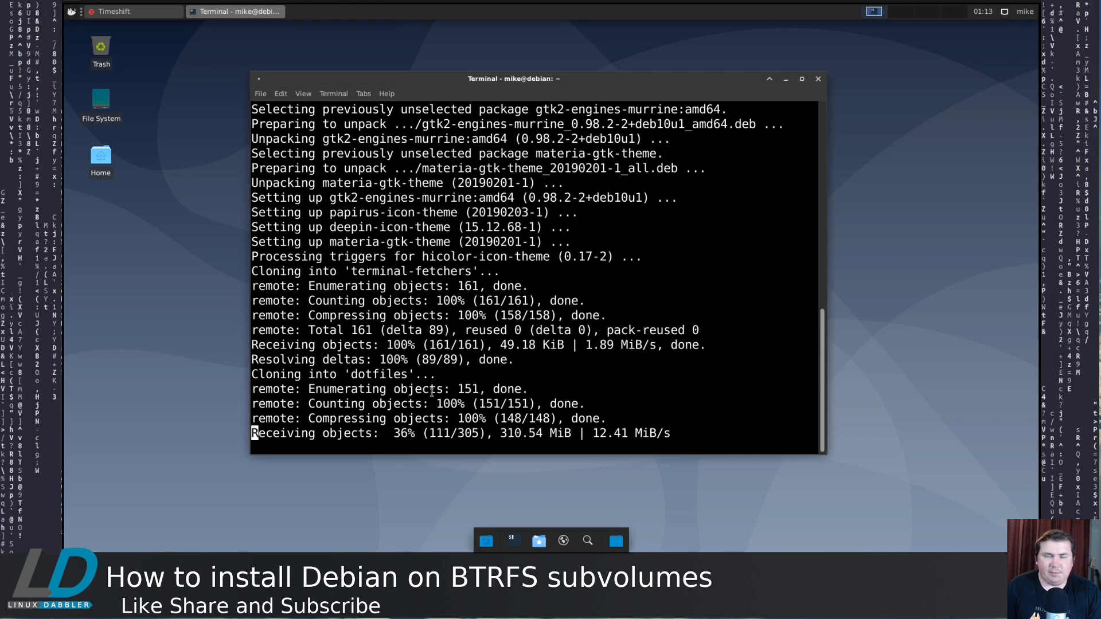
click(72, 11)
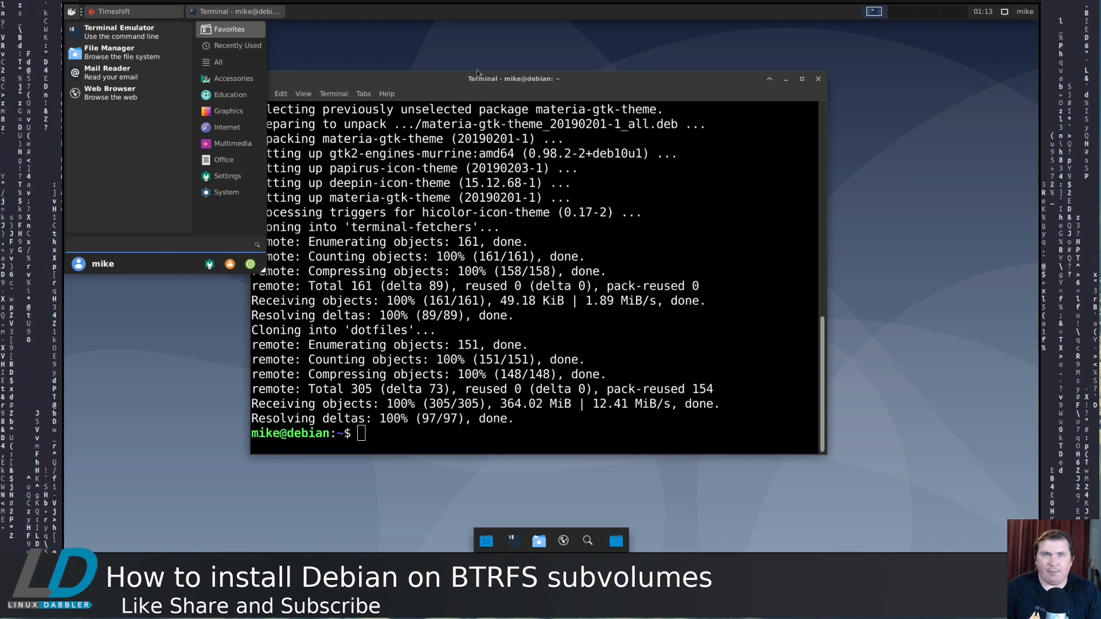
click(487, 53)
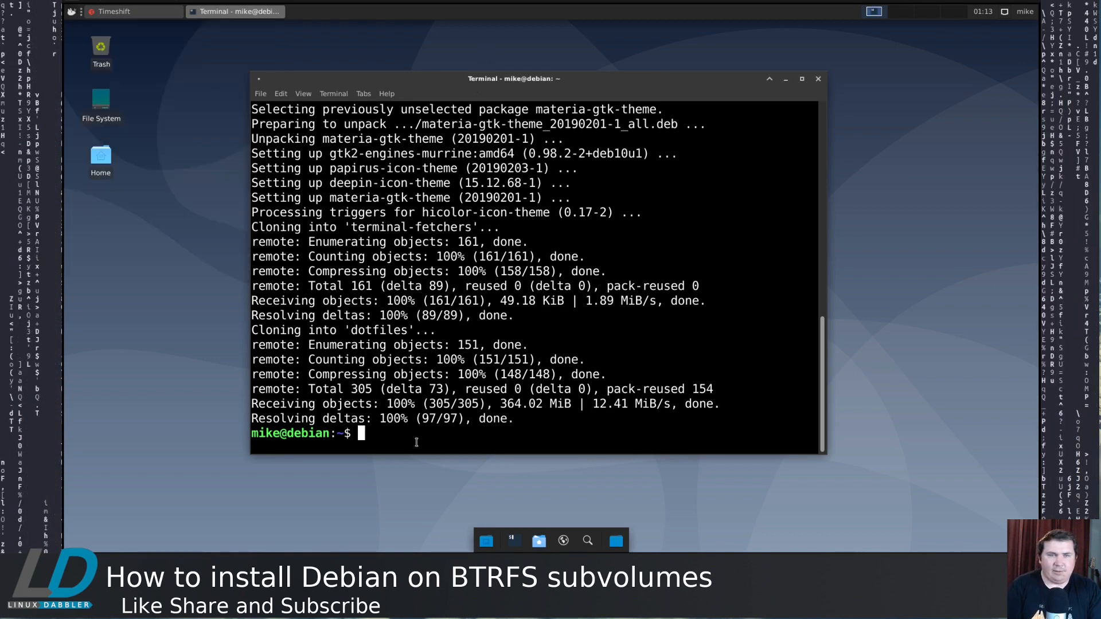
Step: Change into the terminal-fetchers directory in the terminal and list its contents
text(cd te)
key(Tab)
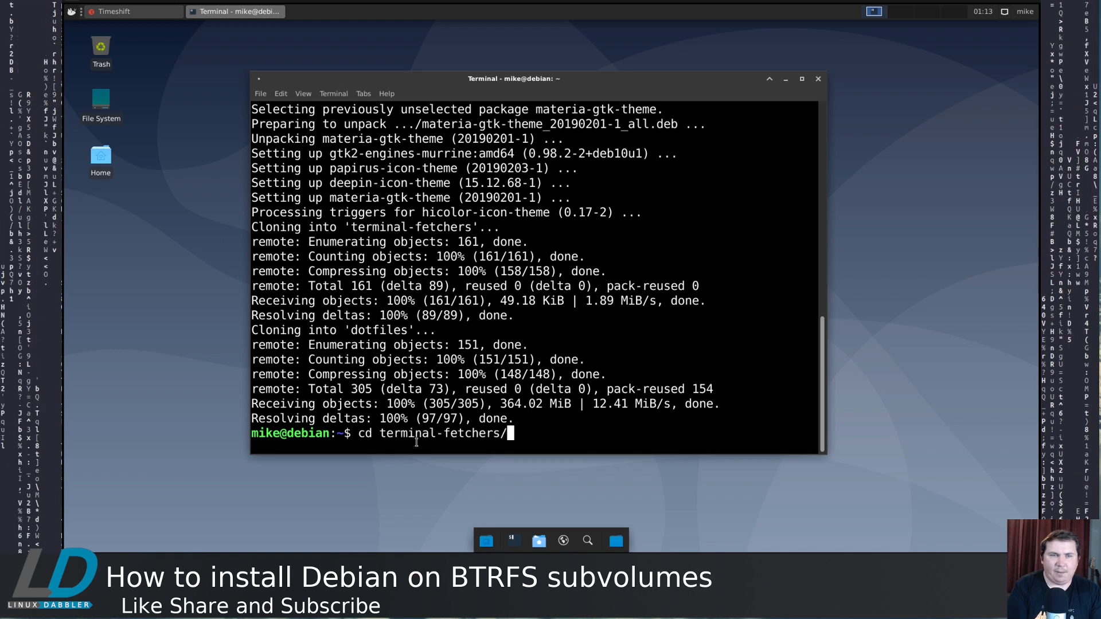
key(Return)
text(ls)
key(Return)
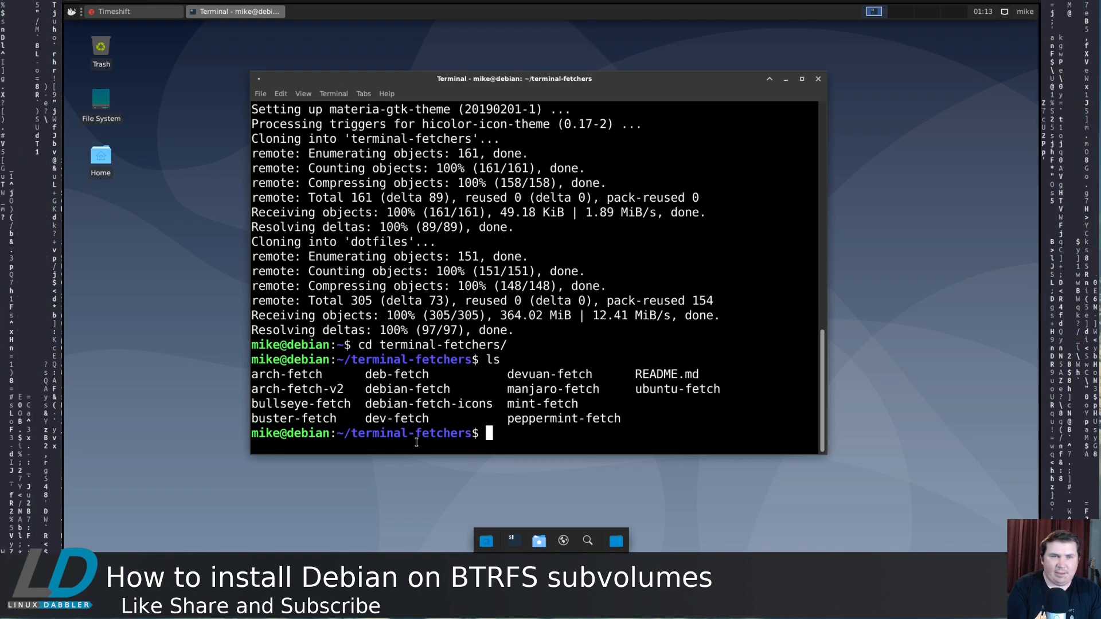
Step: Make the deb-fetch script executable with chmod +x and run it from the current directory
text(chmod +x )
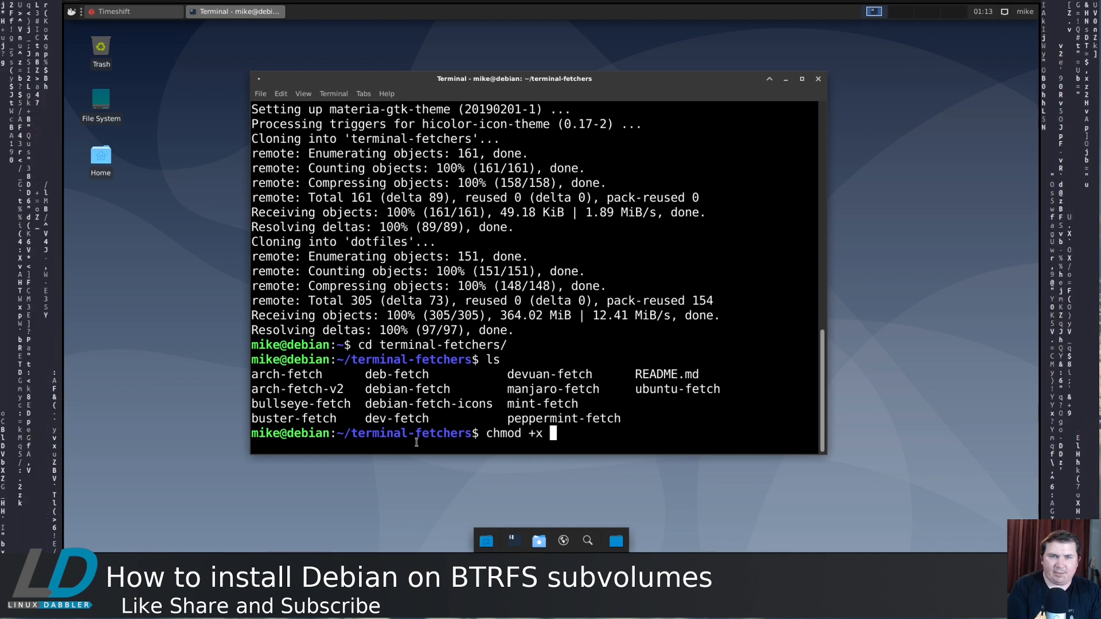
text(deb-)
key(Tab)
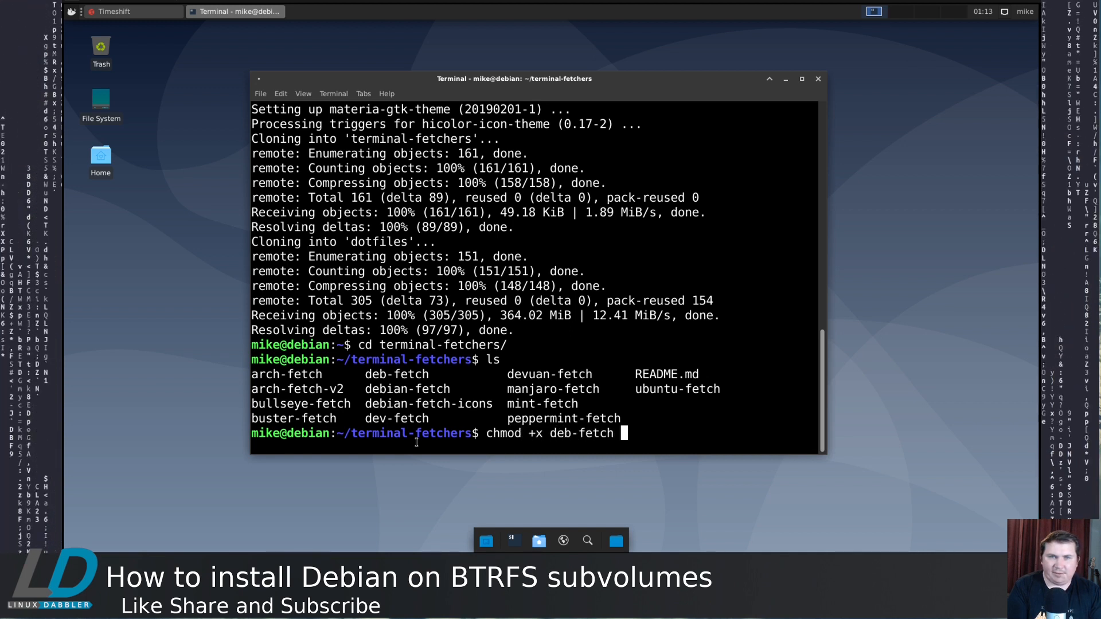
key(Return)
text(./deb-fetch)
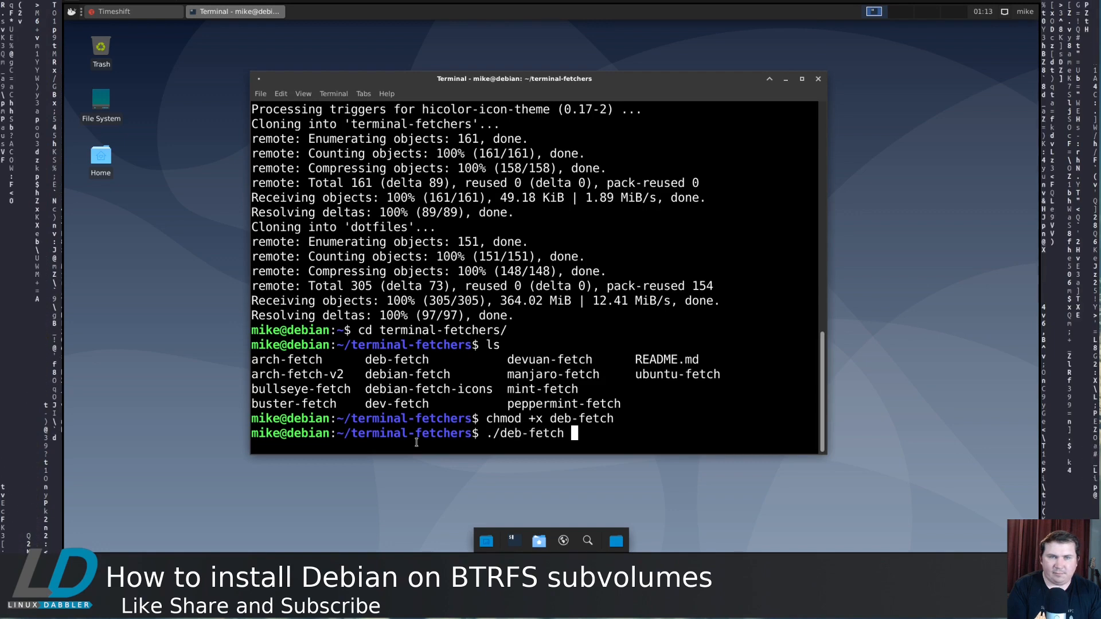
key(Return)
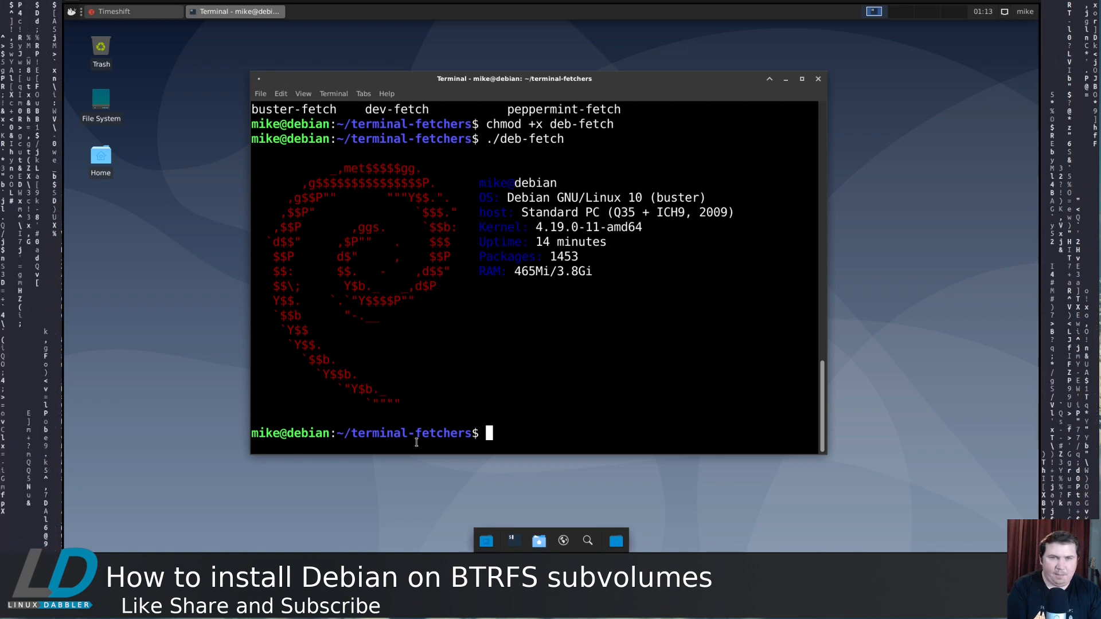
Step: Move deb-fetch into /usr/local/bin/ with root privileges
text(sudo mv )
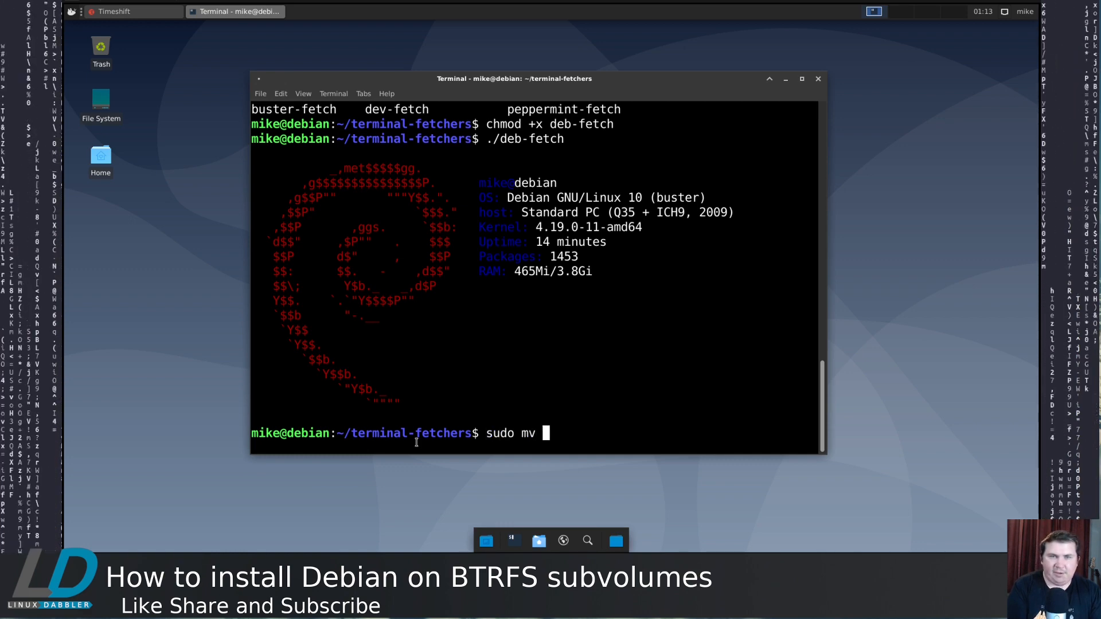
text(deb-d)
key(Tab)
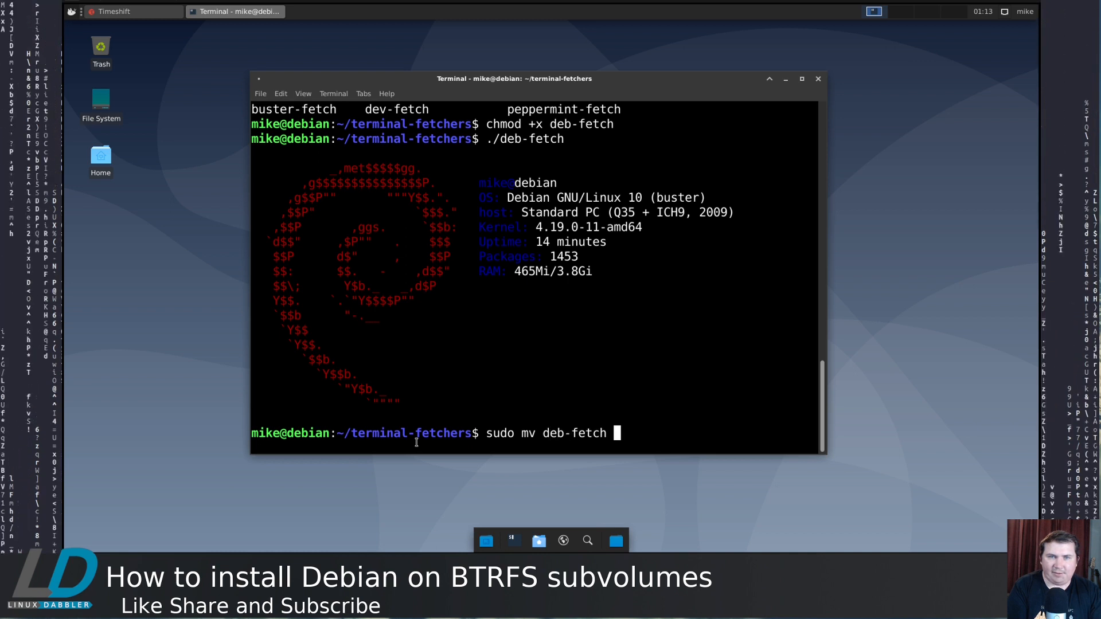
text(/usr/local/b)
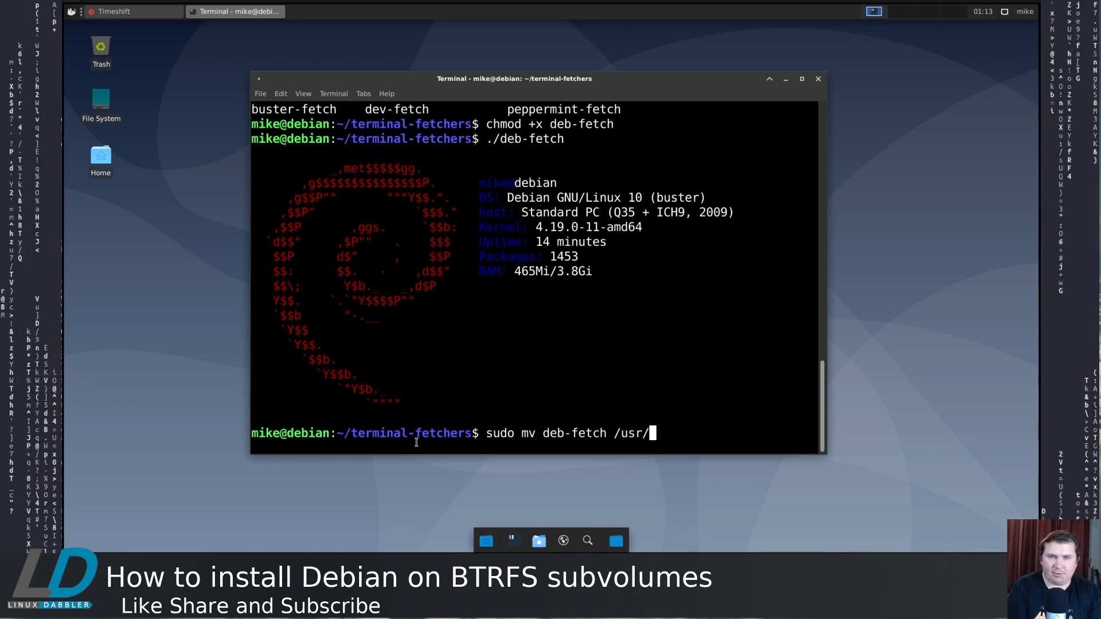
key(Tab)
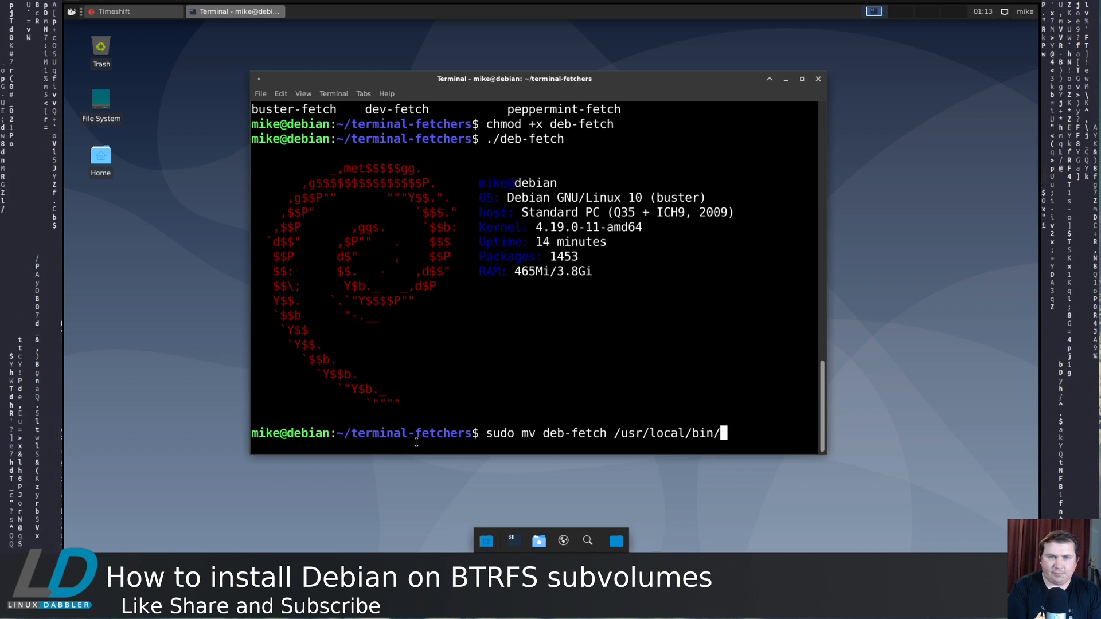
key(Return)
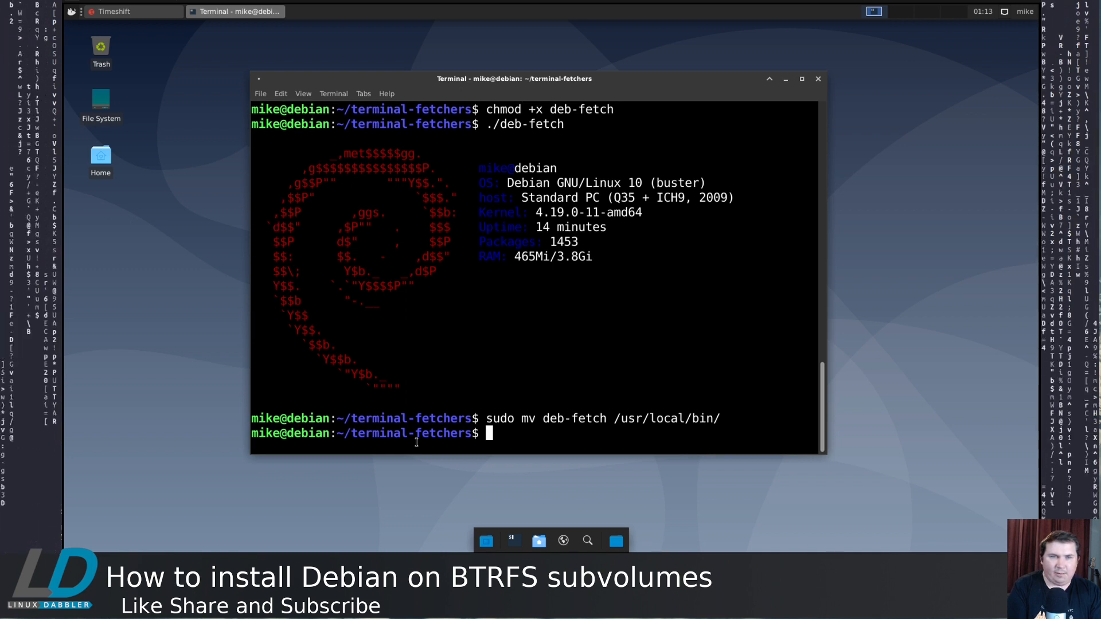
Step: Append deb-fetch to ~/.bashrc with an echo redirect in the terminal
text(echo )
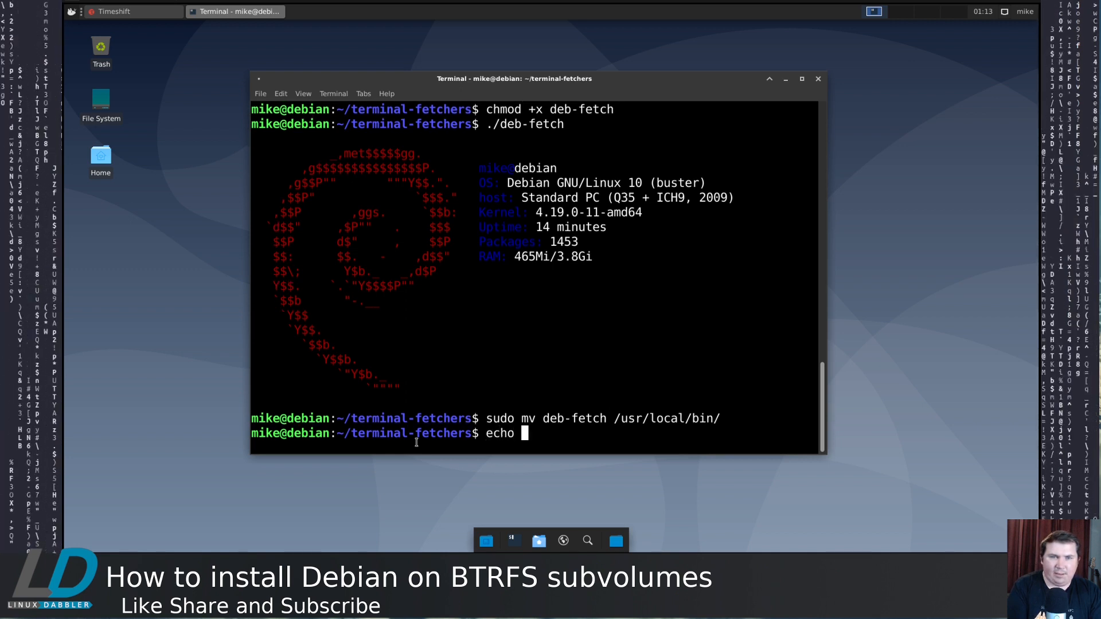
text(deb)
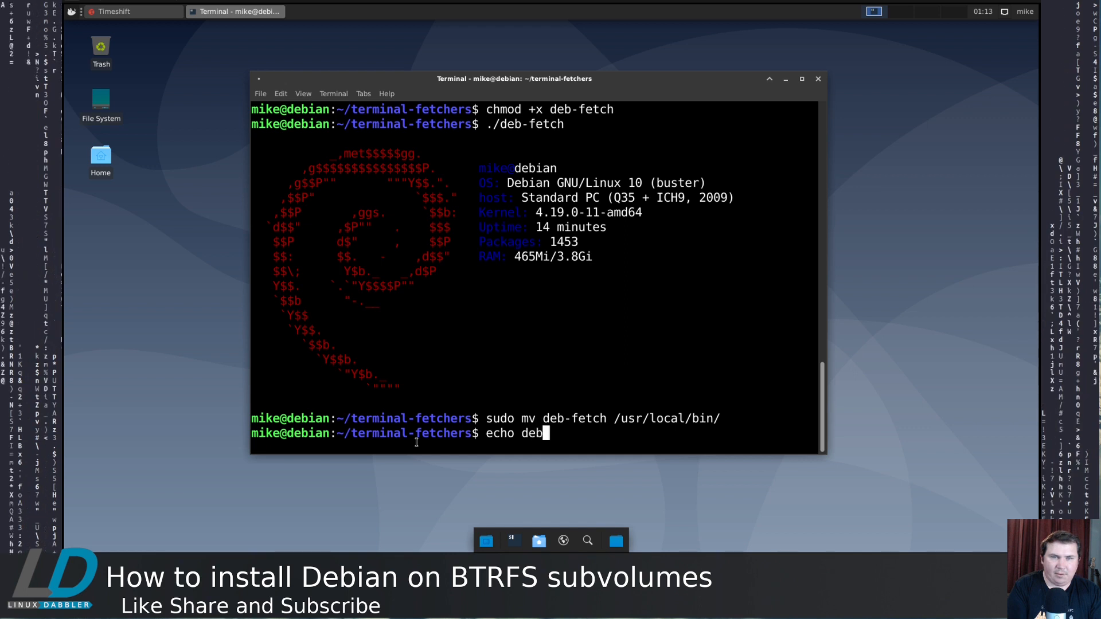
text(-fetch)
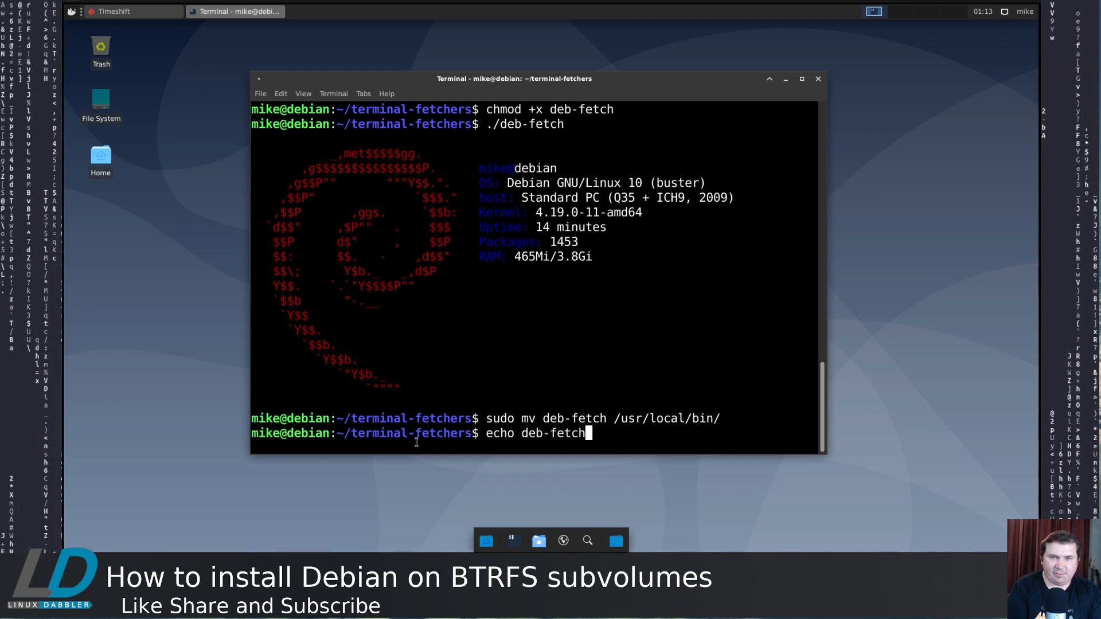
text( >> ~/.bashrc)
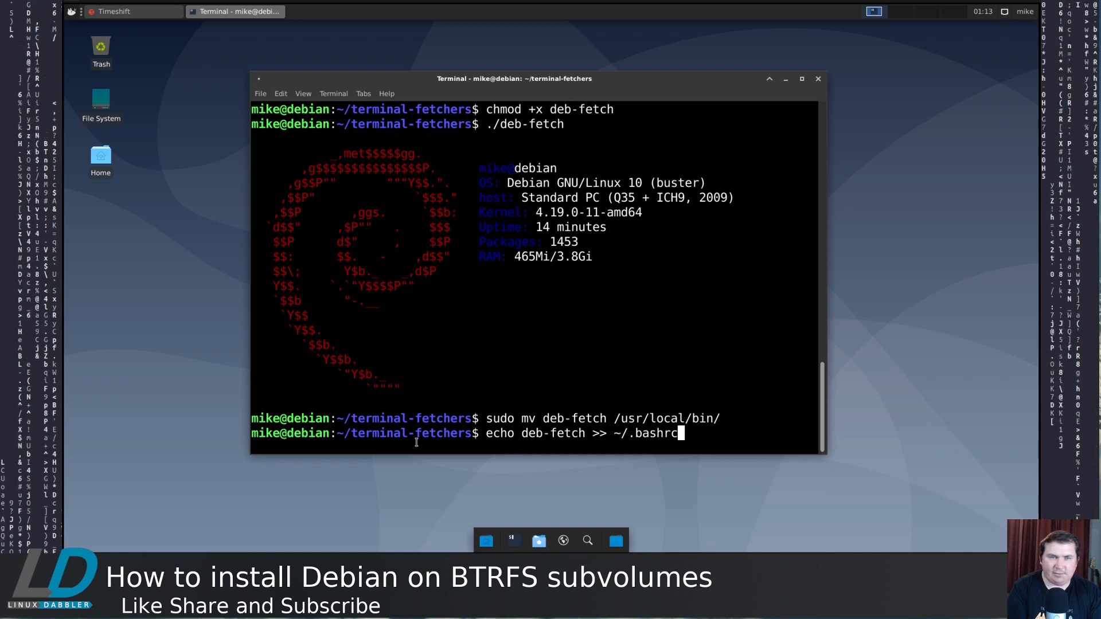
key(Return)
Step: Go back up to the home directory, list it, change into dotfiles and list its contents
text(cd ..)
key(Return)
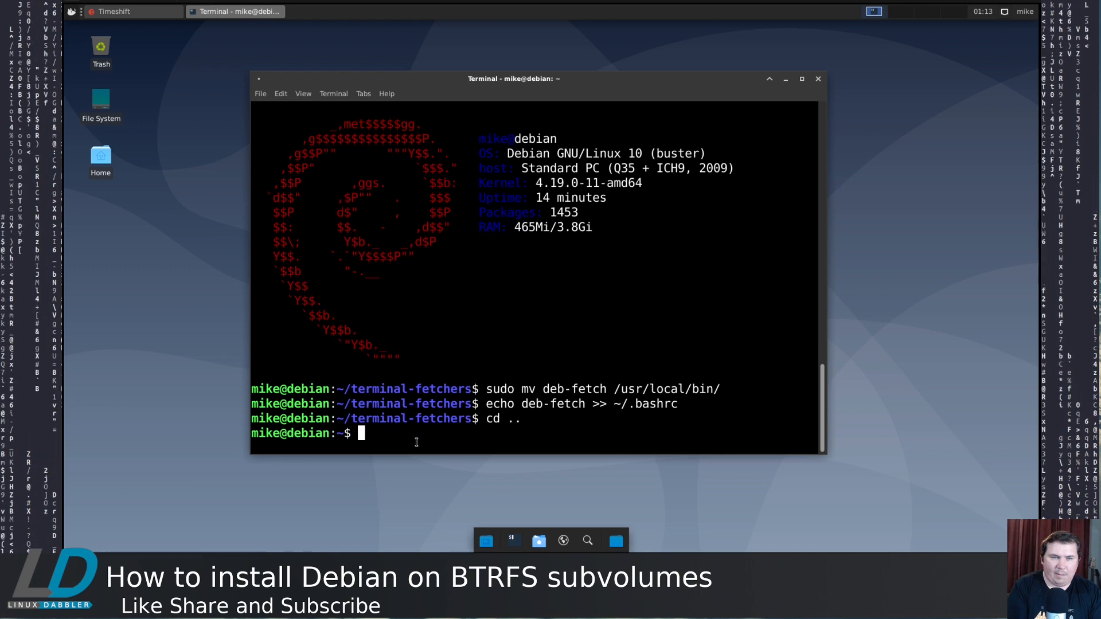
text(ls)
key(Return)
text(cd dotfiles/)
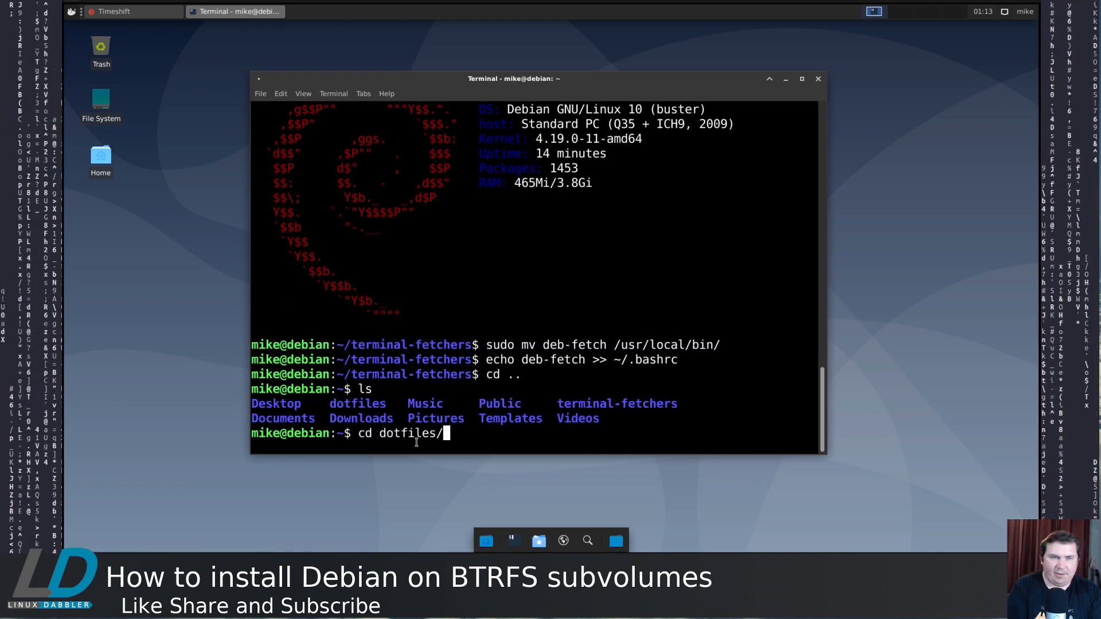
key(Return)
text(ls)
key(Return)
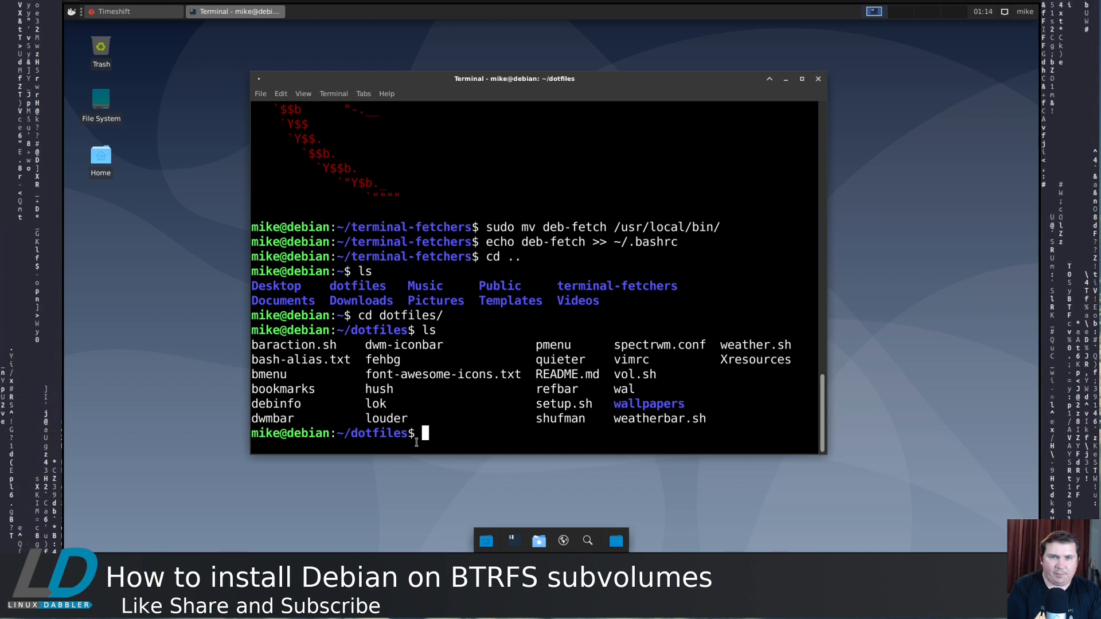
Step: Change into the wallpapers directory inside dotfiles and list the images
text(cd wall)
key(Tab)
key(Return)
text(ls)
key(Return)
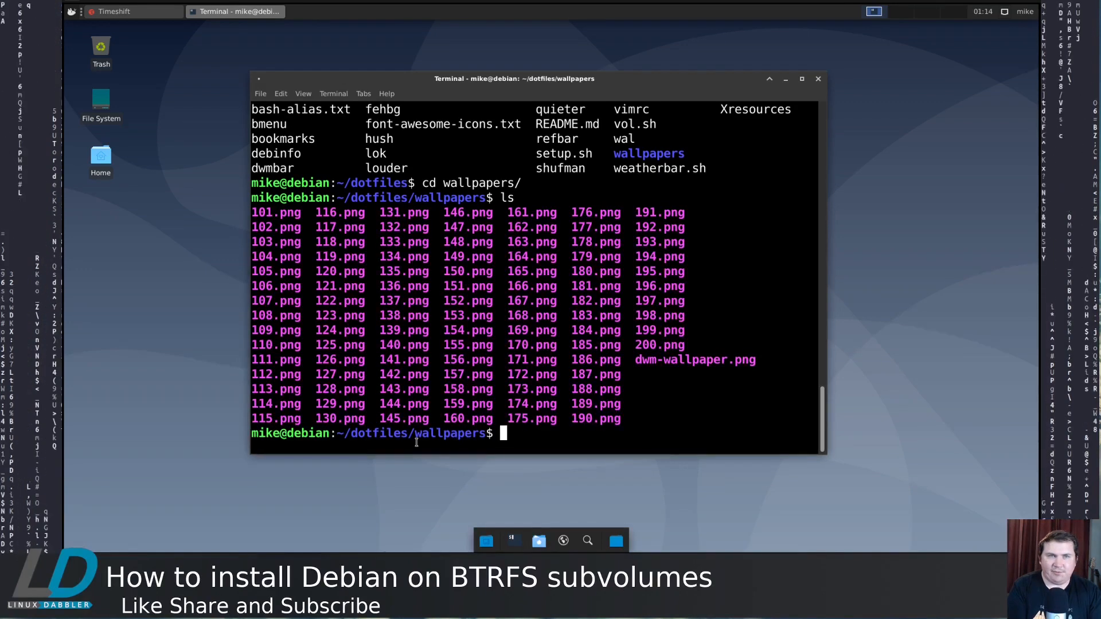
Step: Move all .png wallpapers into /usr/share/backgrounds/ with root privileges
text(mv *.png /usr/share/bakc)
key(BackSpace)
key(BackSpace)
text(c)
key(Tab)
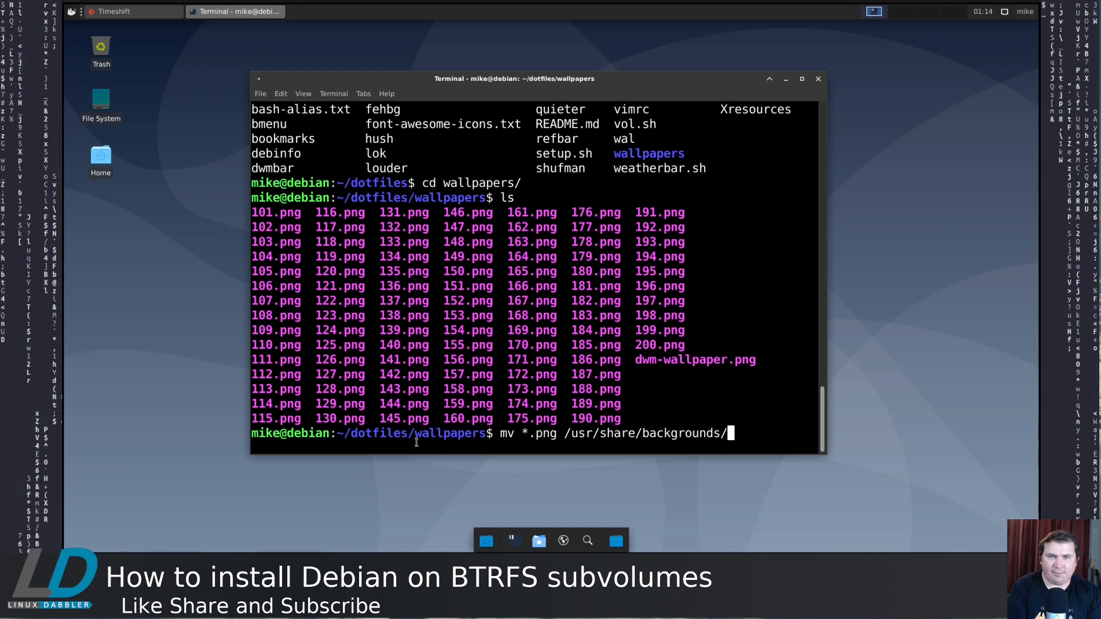
key(ctrl+a)
text(sudo)
key(ctrl+e)
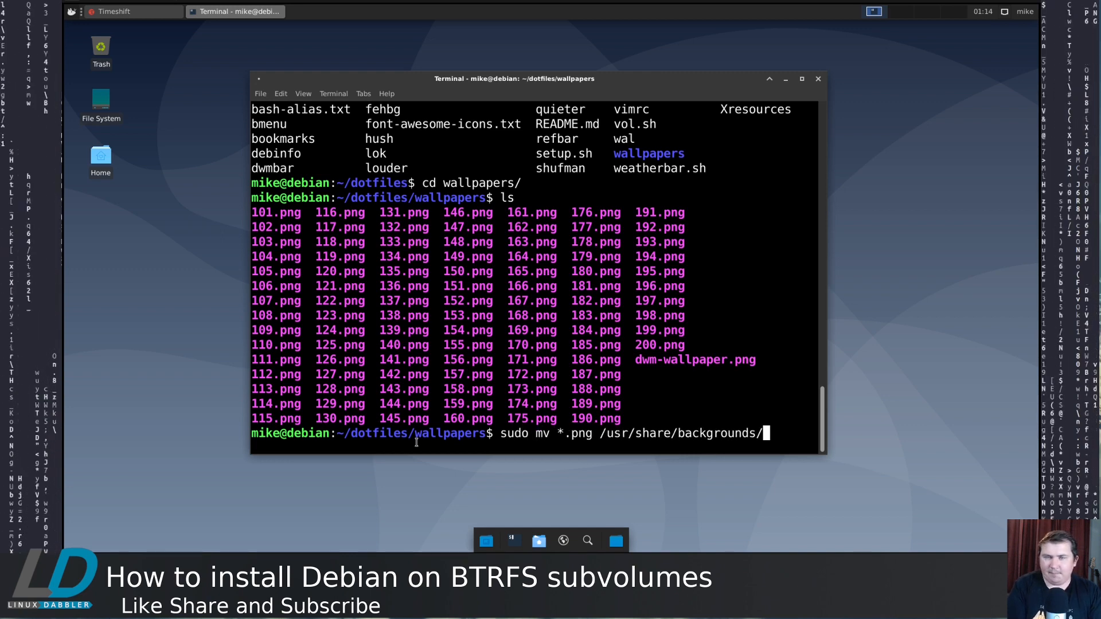
key(Return)
Step: Return to the home directory and exit the terminal
text(cd)
key(Return)
text(exi)
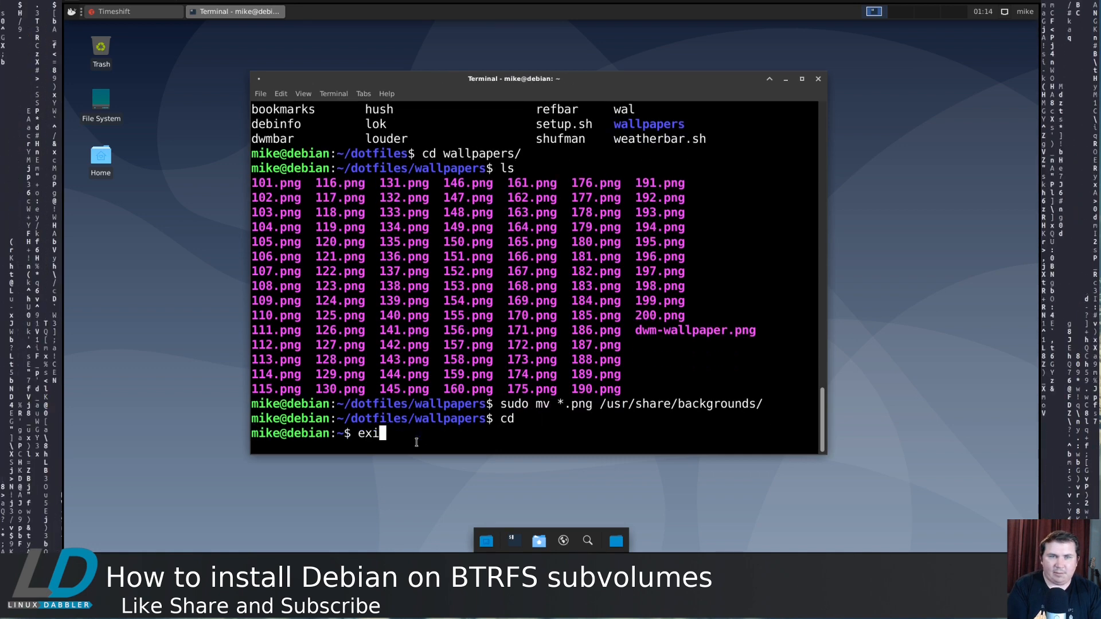
text(t)
key(Return)
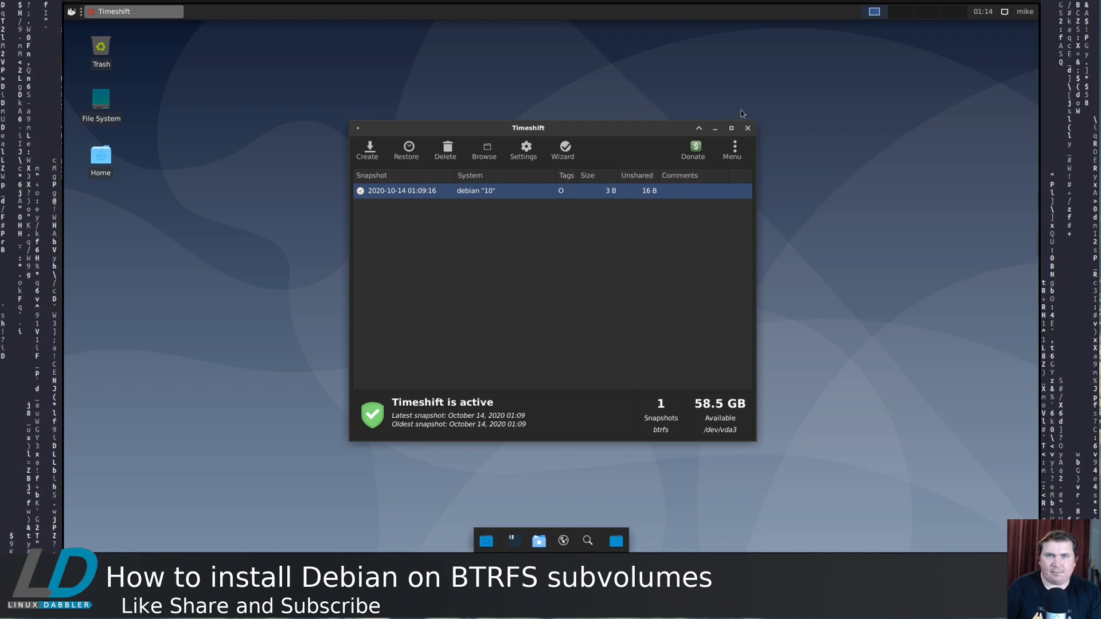
Step: Set the desktop wallpaper to the purple lake sunset image from the backgrounds folder and close the desktop settings
click(71, 12)
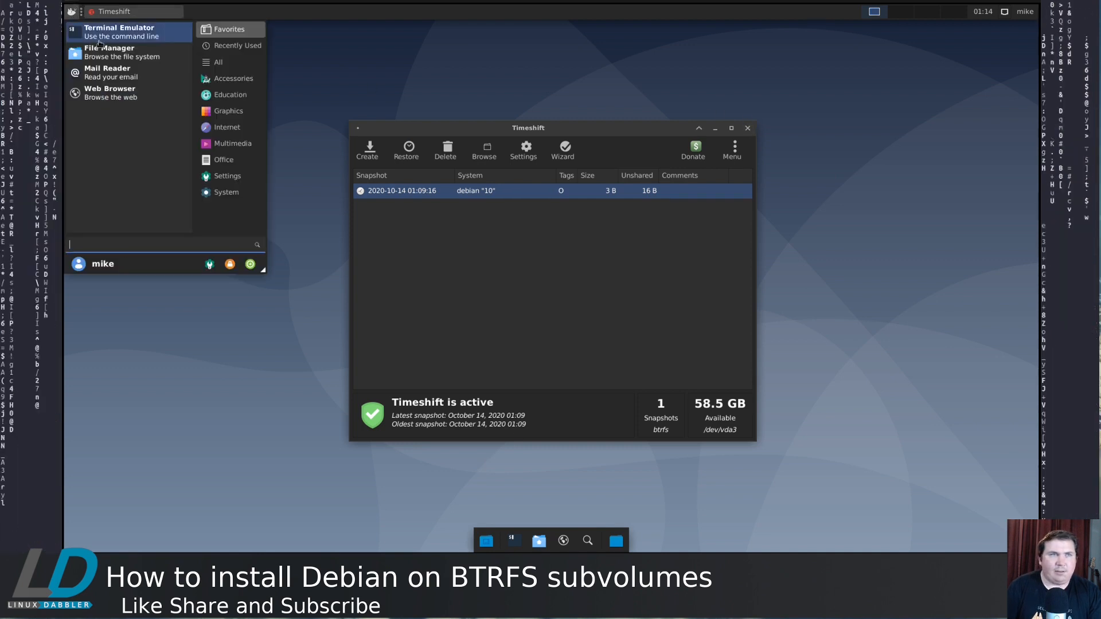
click(210, 264)
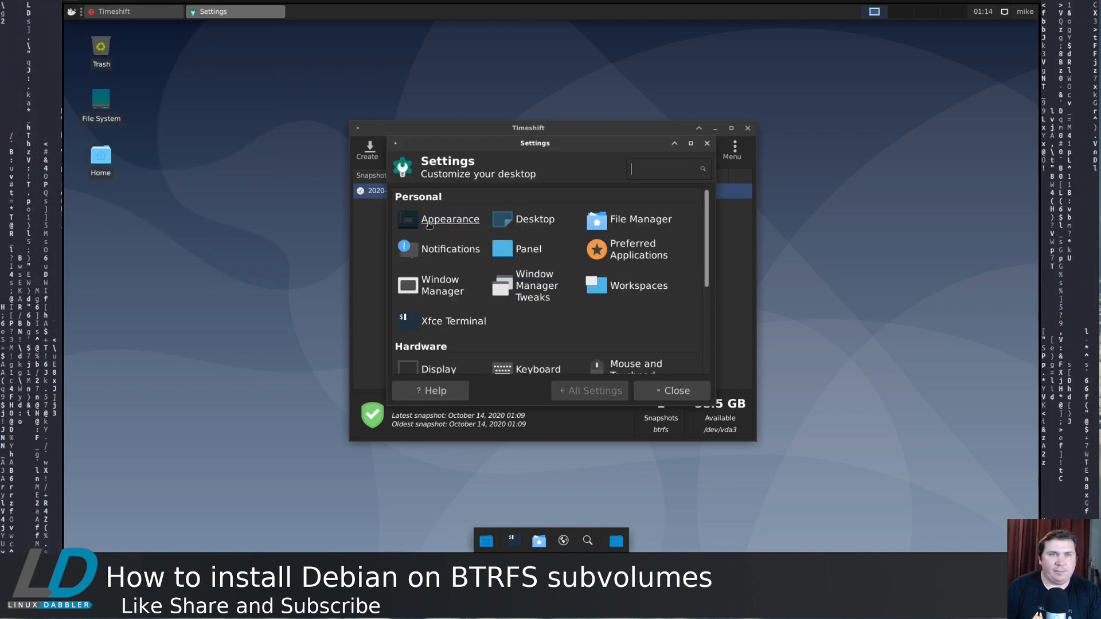
click(534, 219)
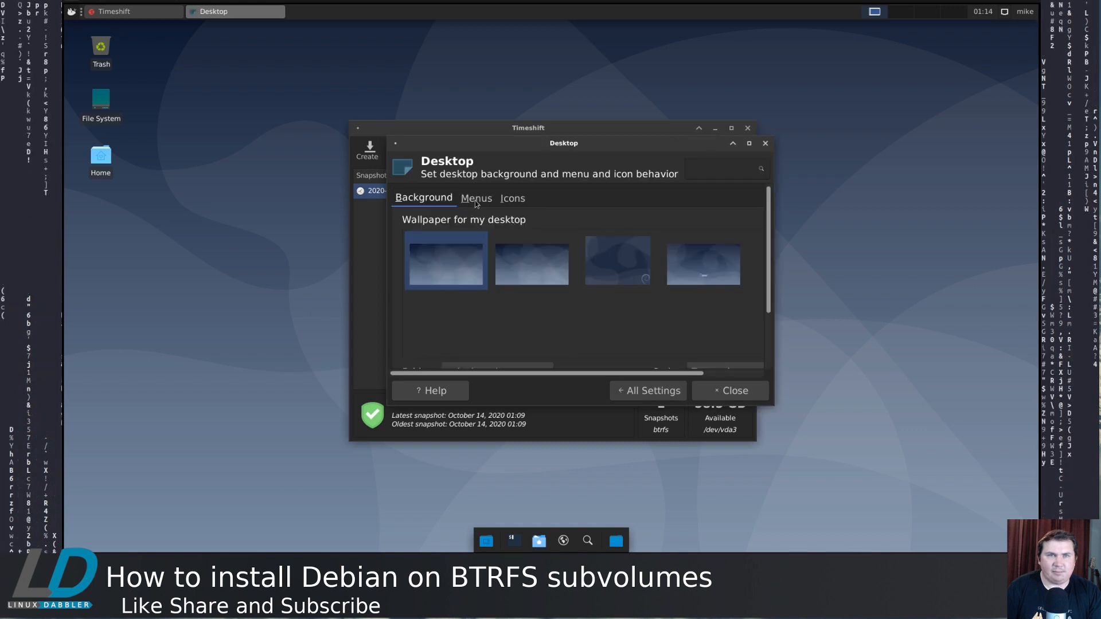
click(496, 383)
click(497, 363)
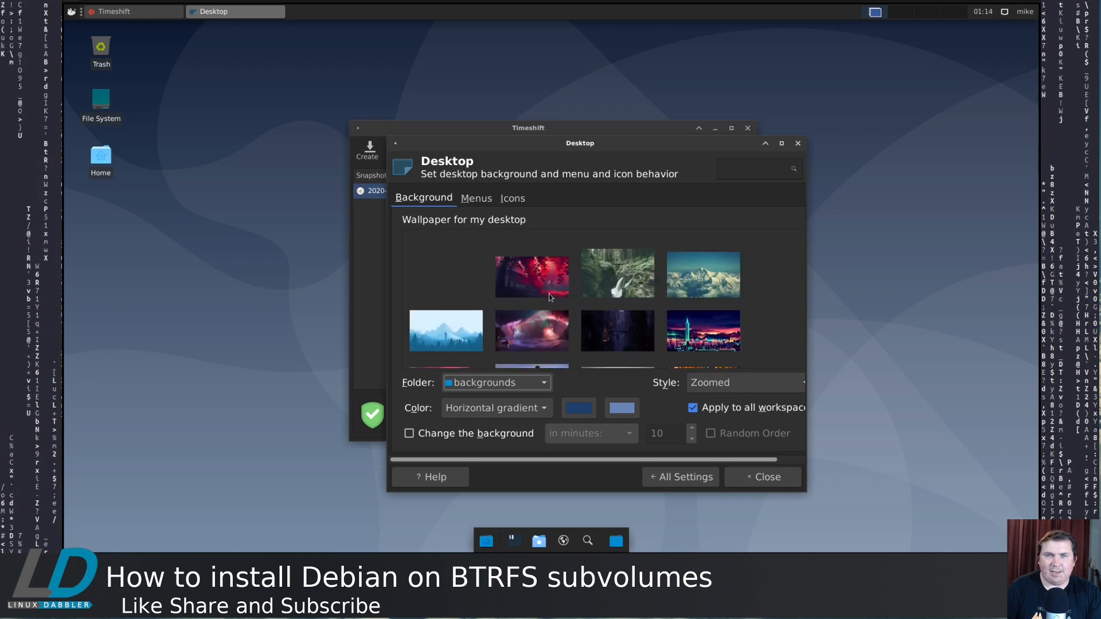
click(554, 297)
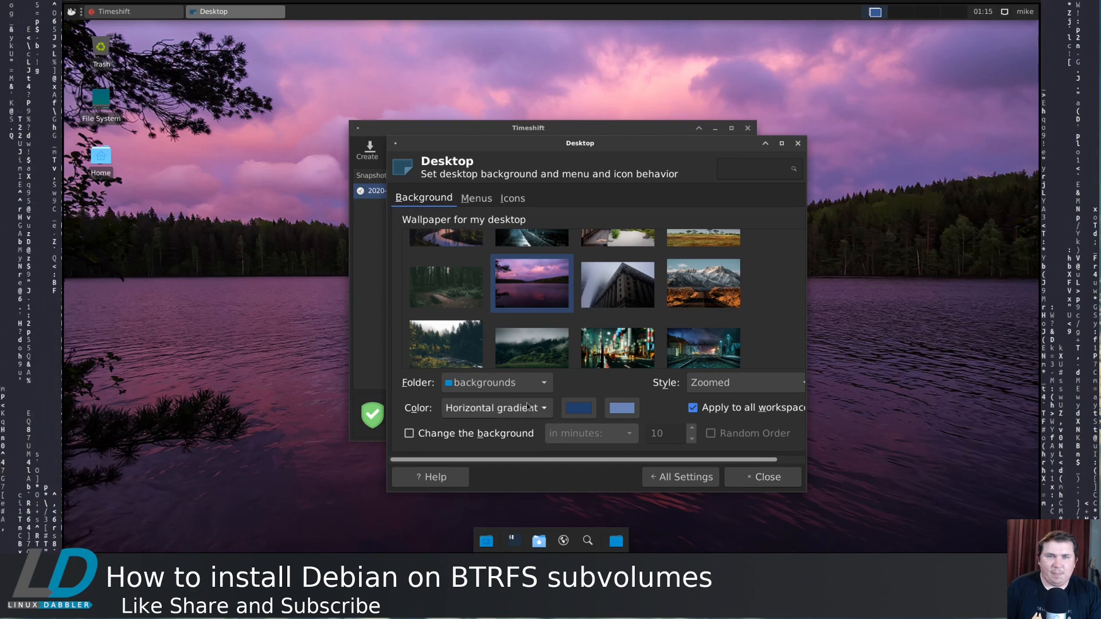
click(765, 486)
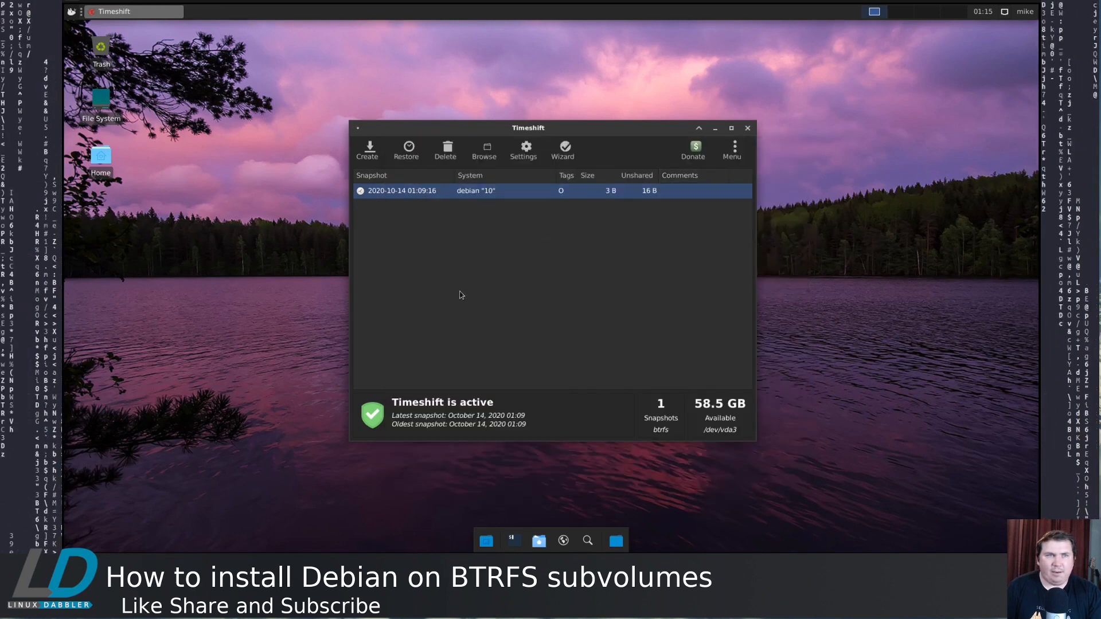
Step: Create a second Timeshift snapshot of the customized system
click(376, 154)
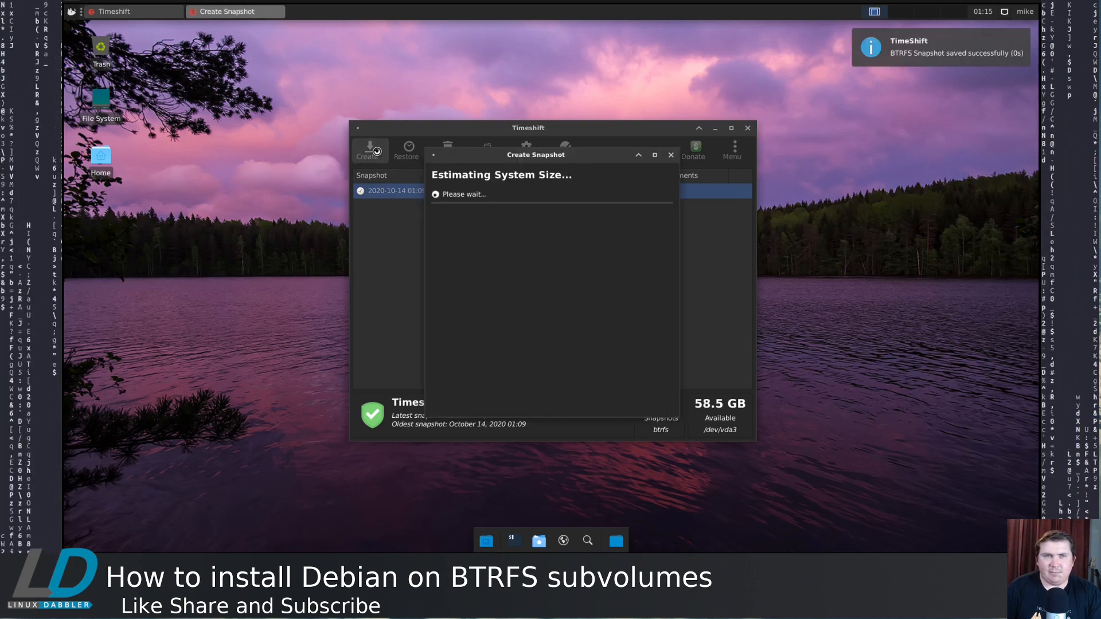
click(551, 415)
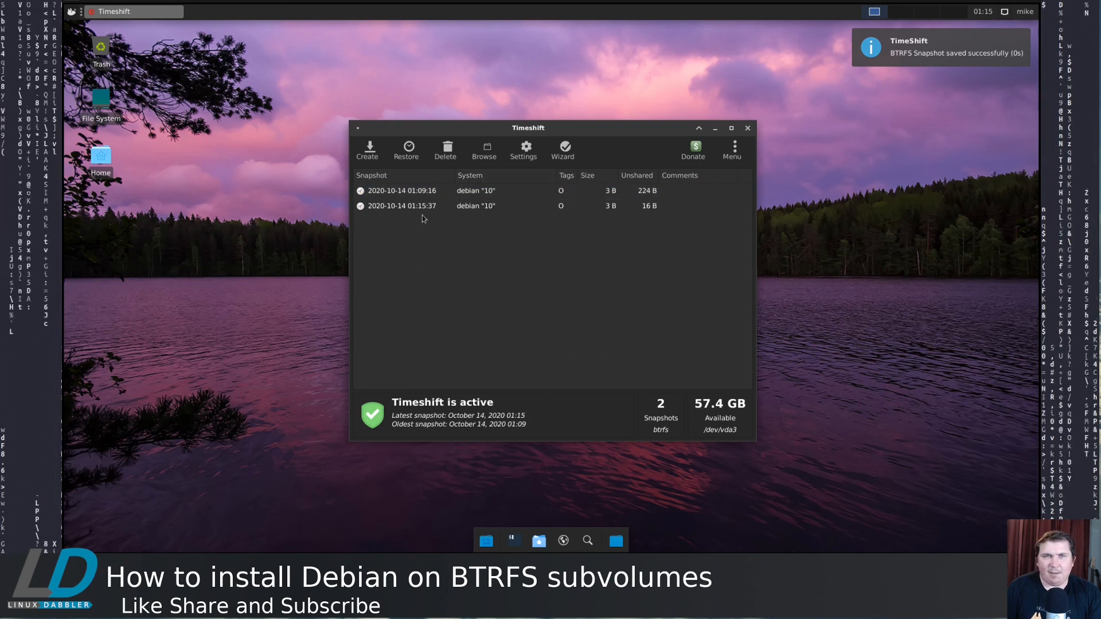
click(415, 195)
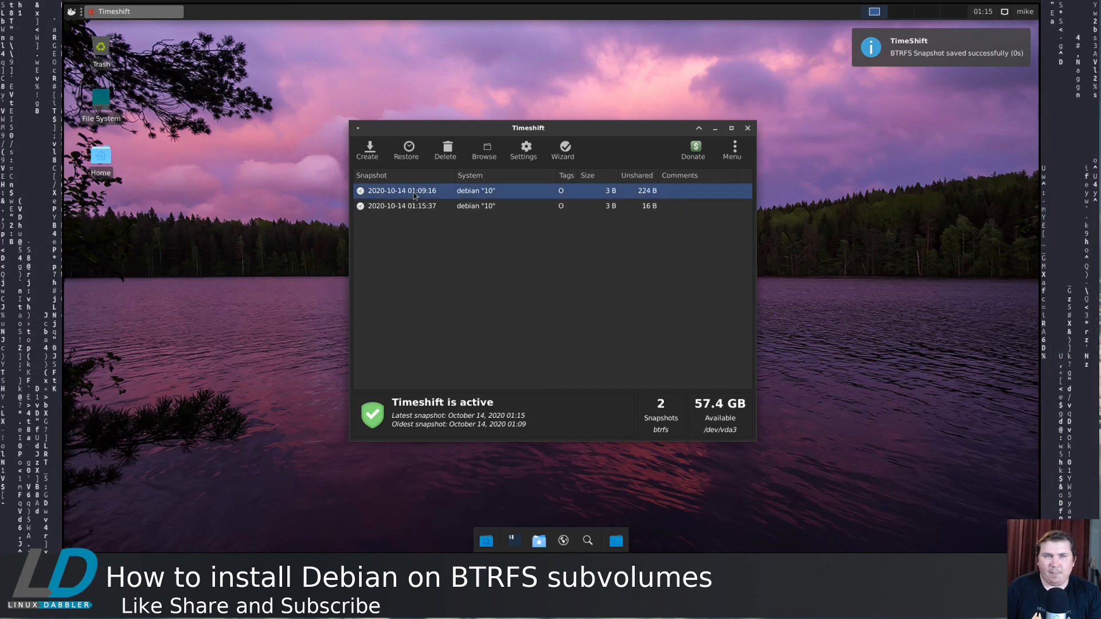
click(408, 153)
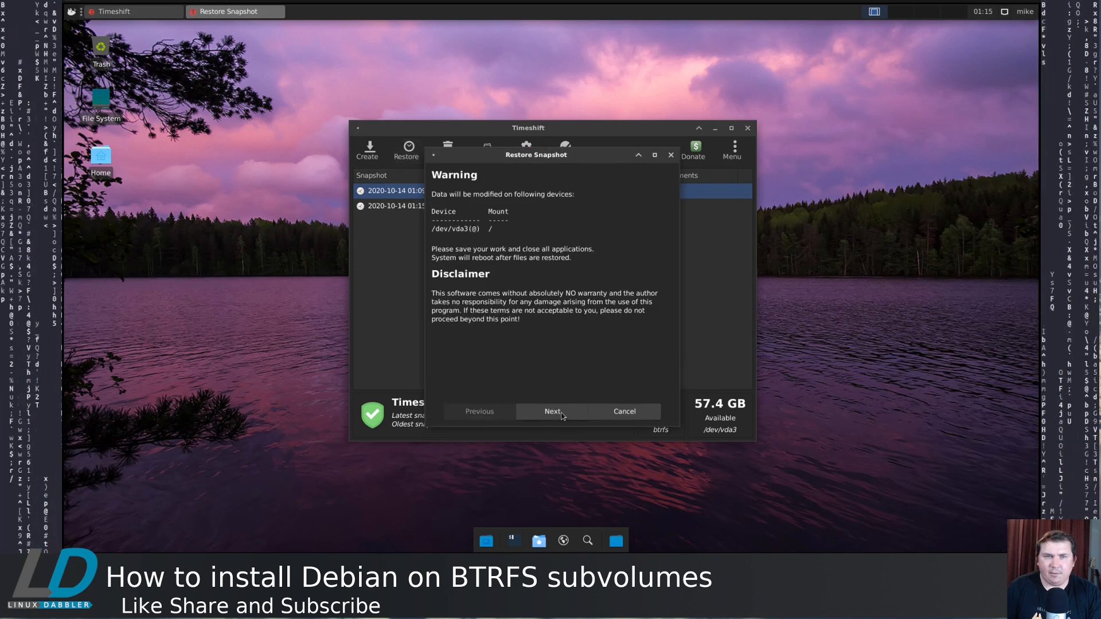
click(553, 412)
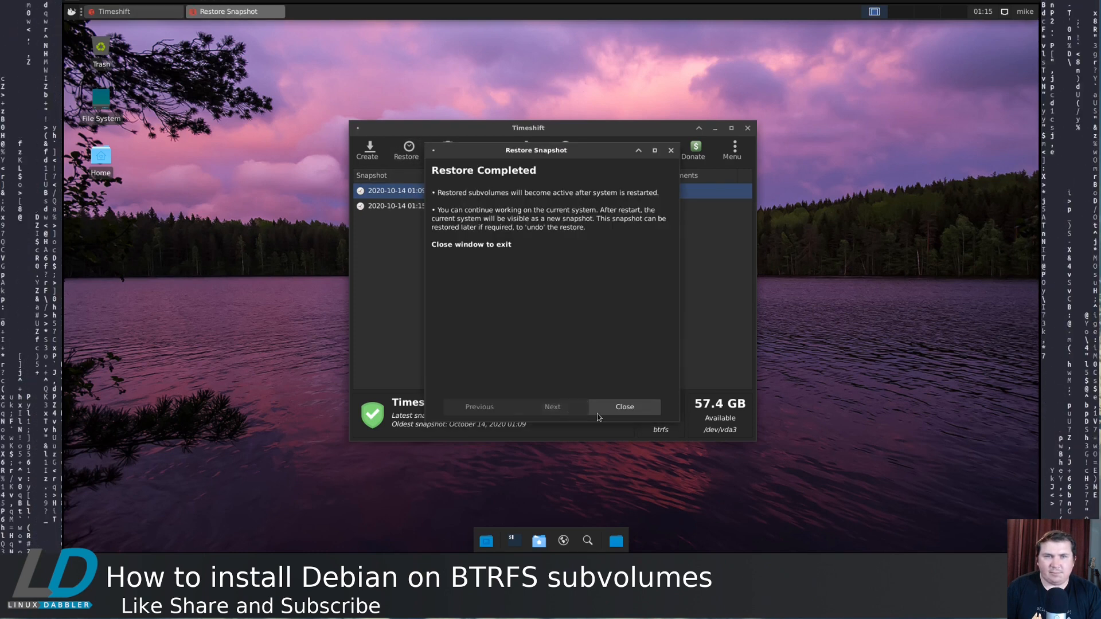
click(616, 412)
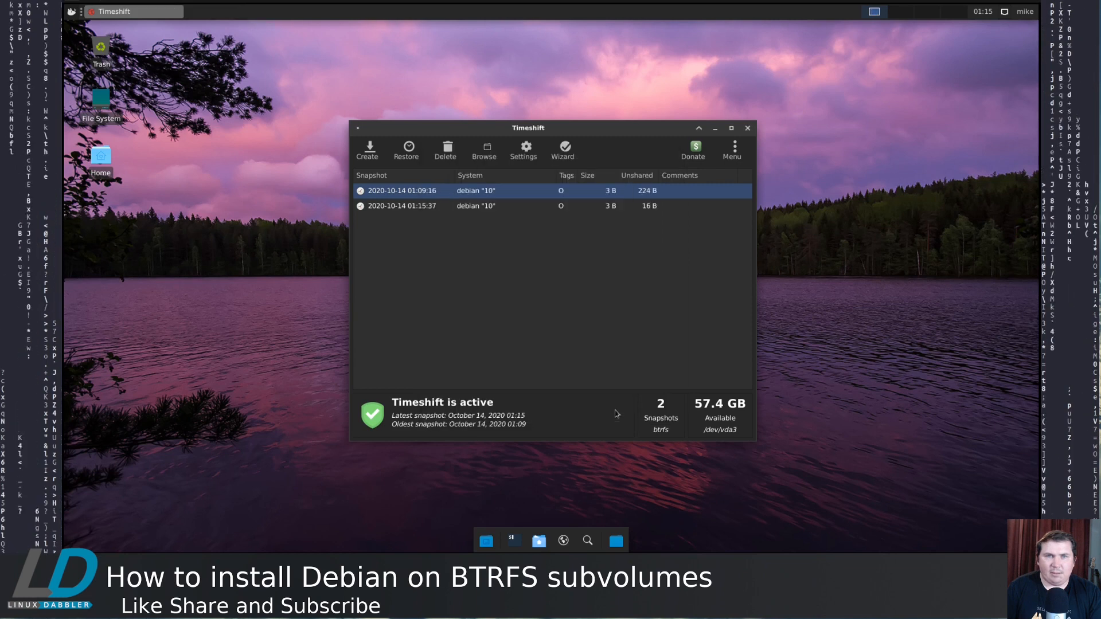
click(748, 128)
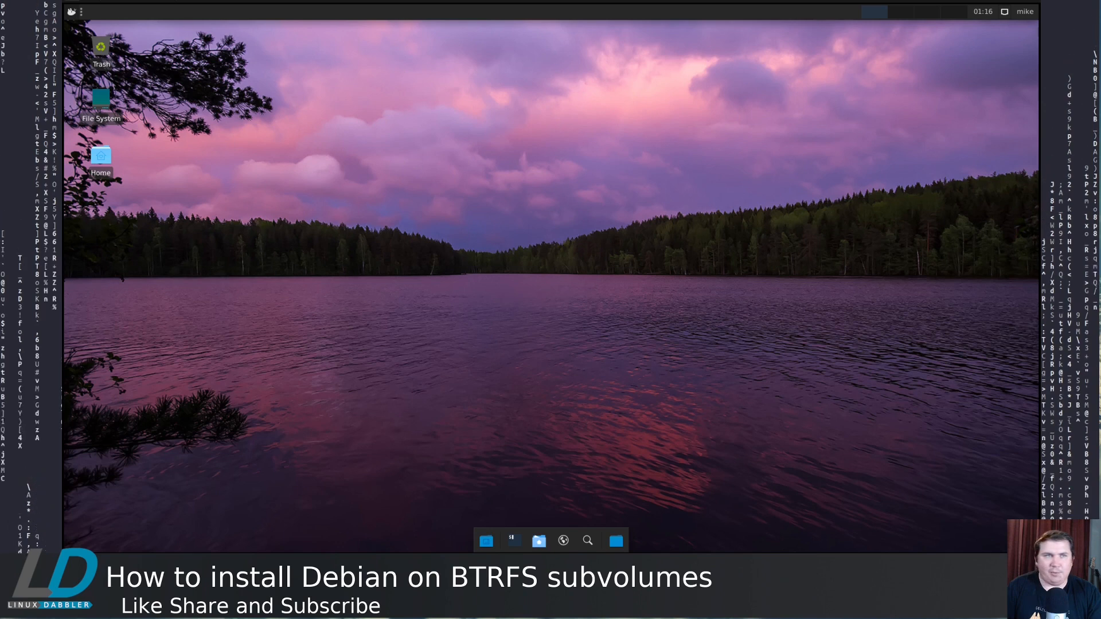
Step: Restart the system and boot into Debian
click(72, 12)
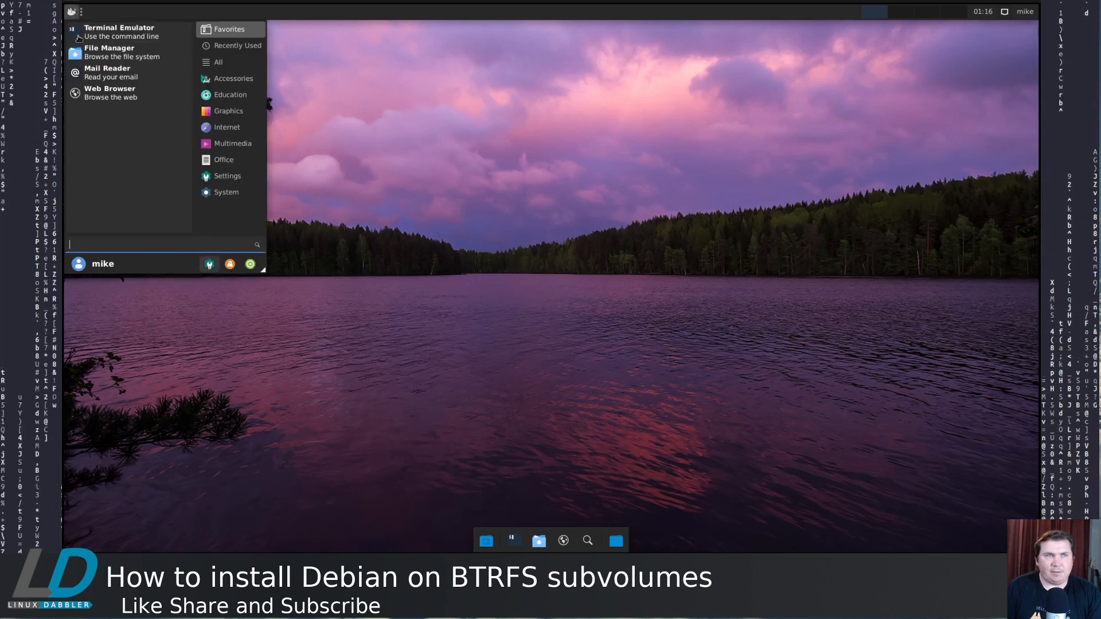
click(250, 265)
click(551, 243)
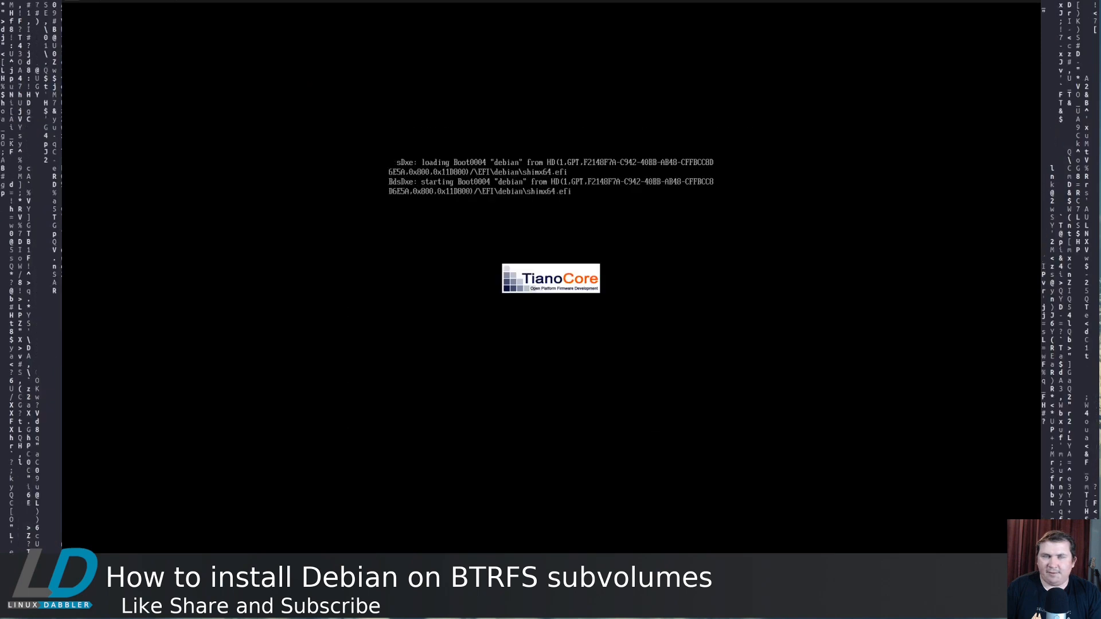
key(Return)
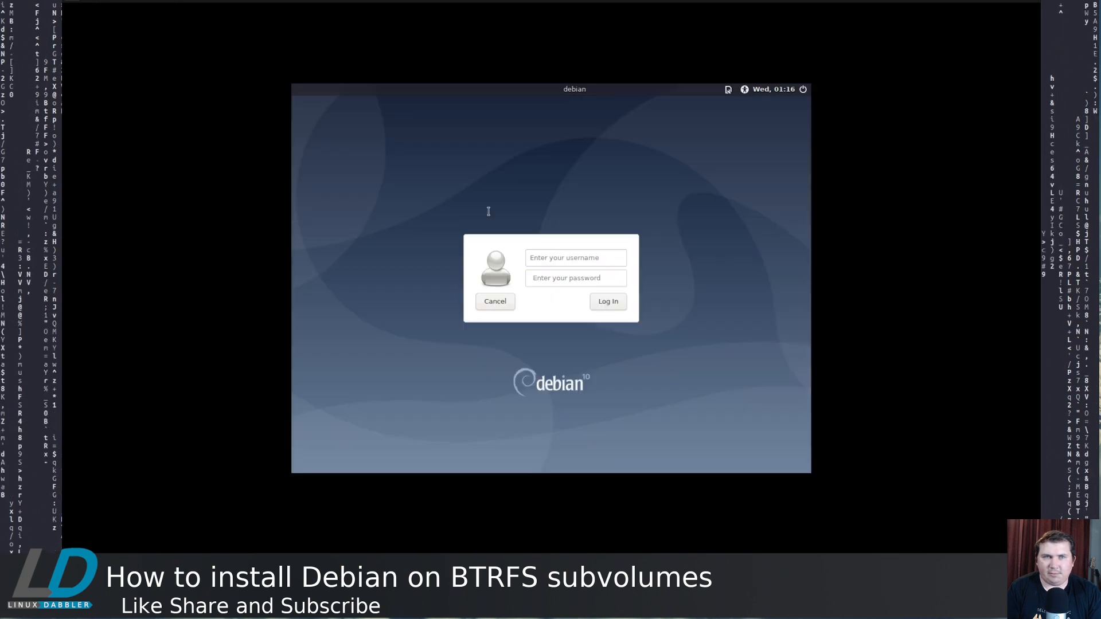
Step: Log in to the desktop with the username and the account password
text(ike)
key(Return)
text(••••••)
key(Return)
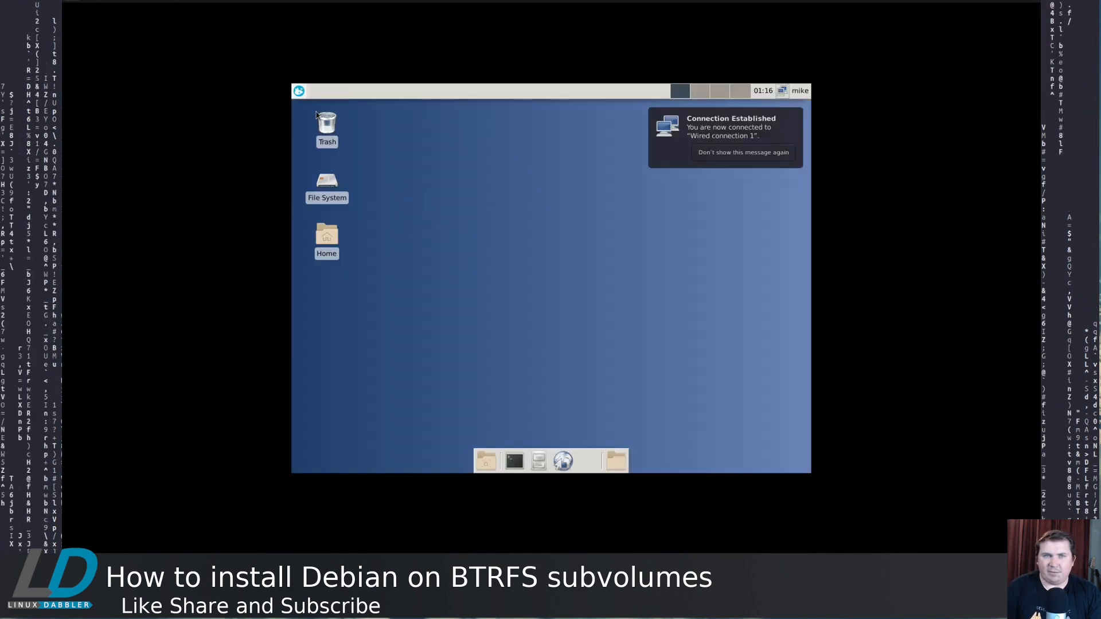
Step: Open a terminal and set the screen resolution to 1920x1080 with xrandr -s
click(299, 90)
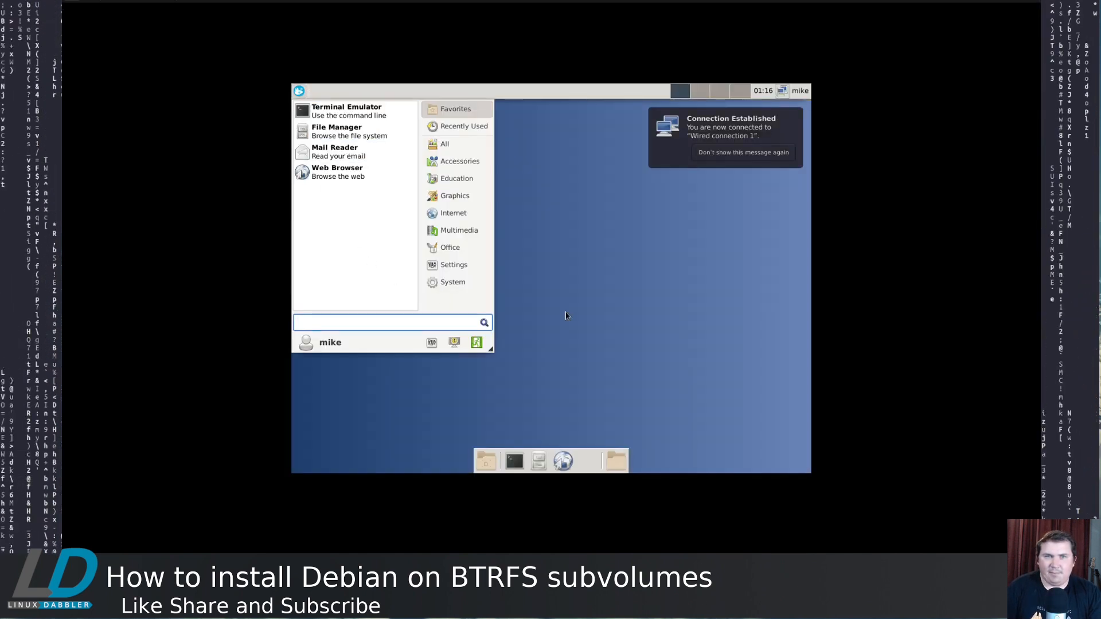
click(652, 313)
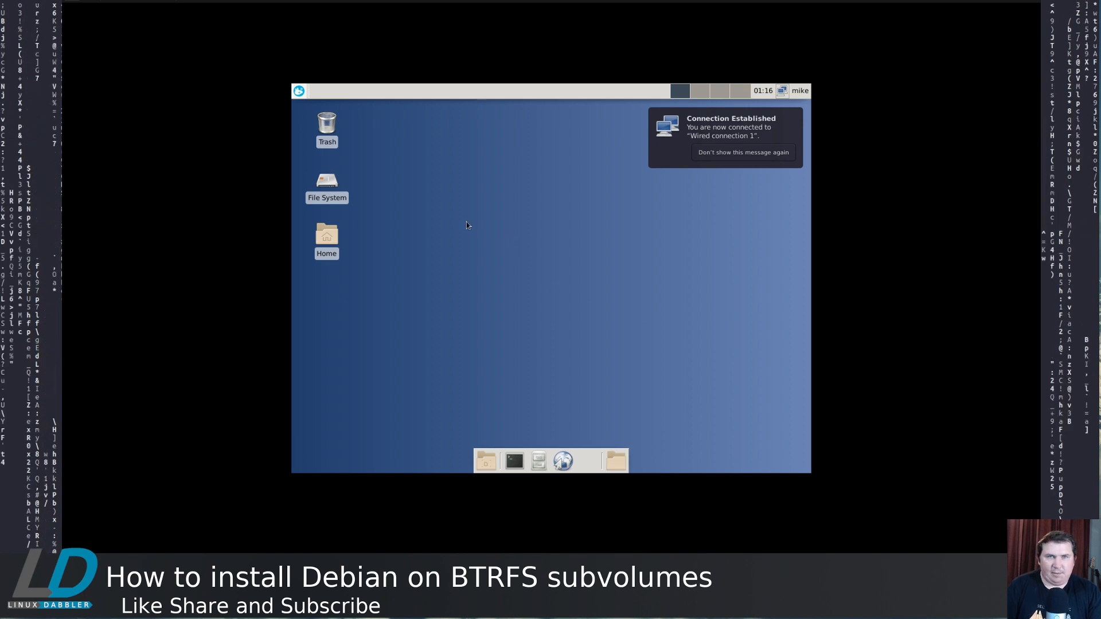
click(299, 91)
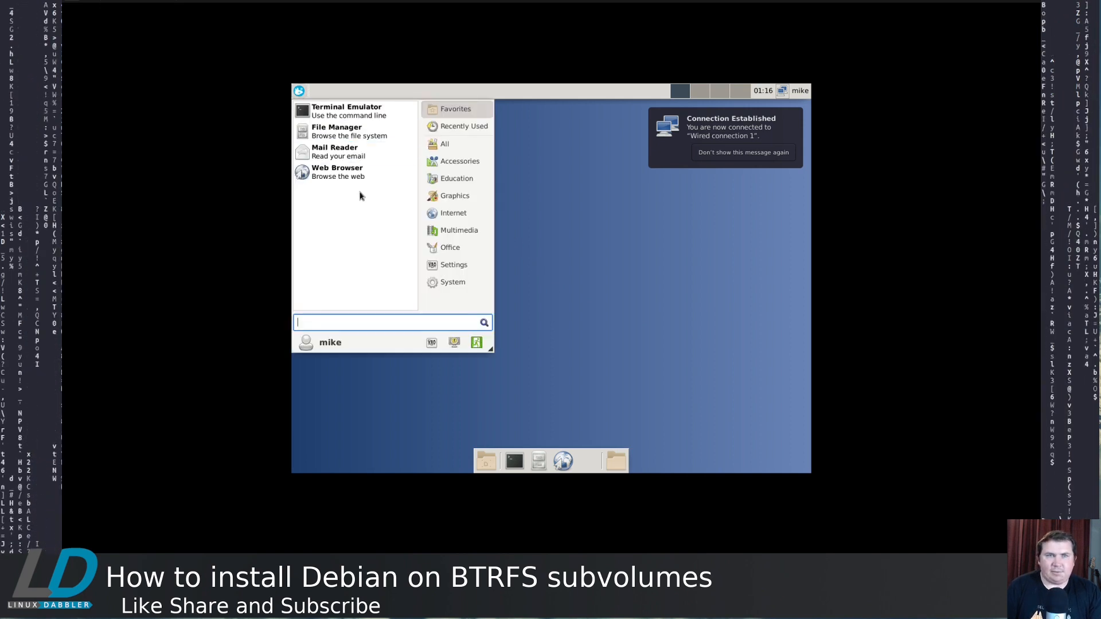
click(347, 110)
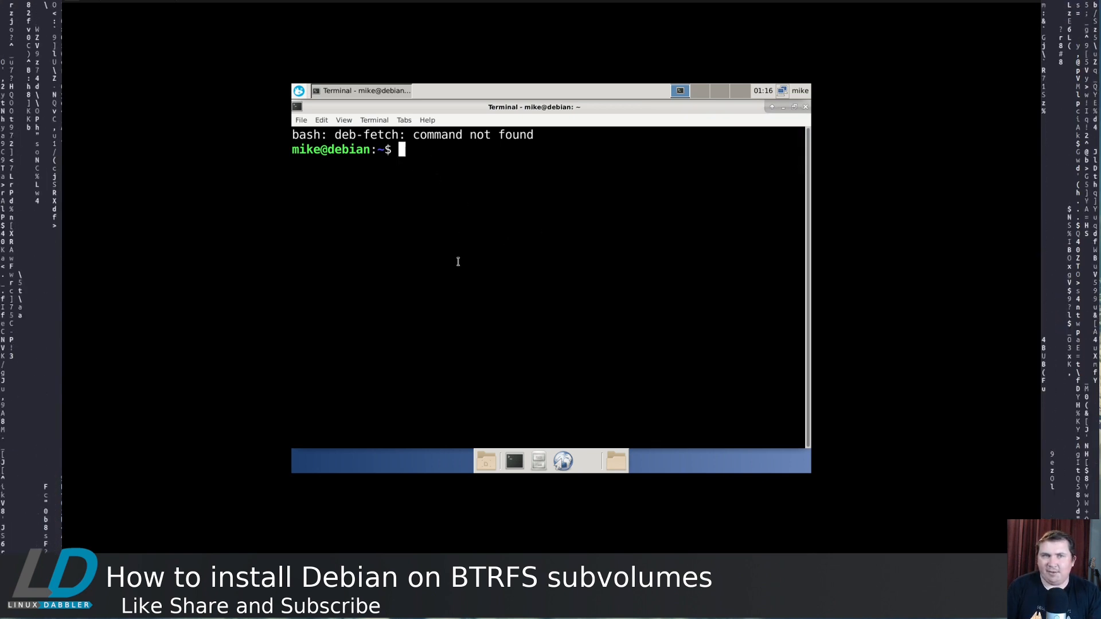
text(xrandr -s 19)
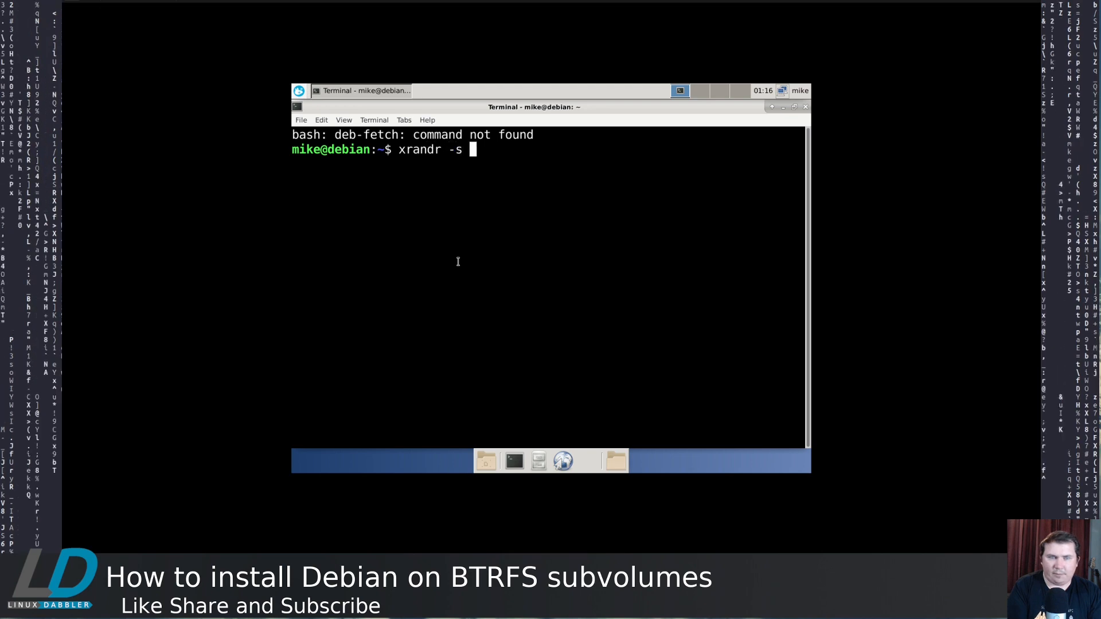
text(20x1080)
key(Return)
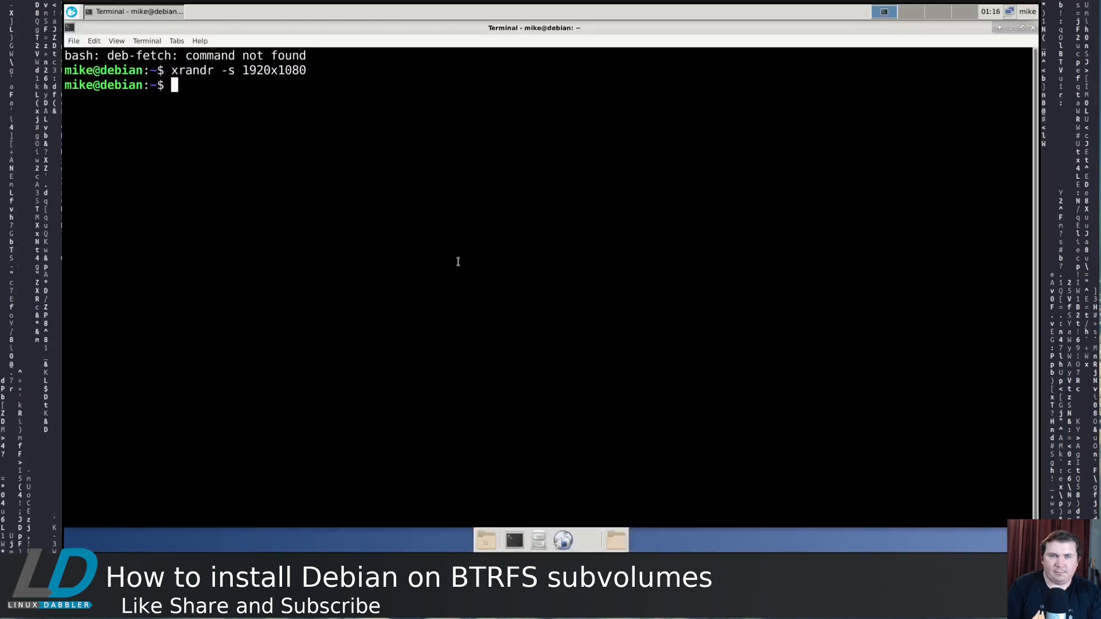
Step: Close the terminal and launch Timeshift
click(1033, 28)
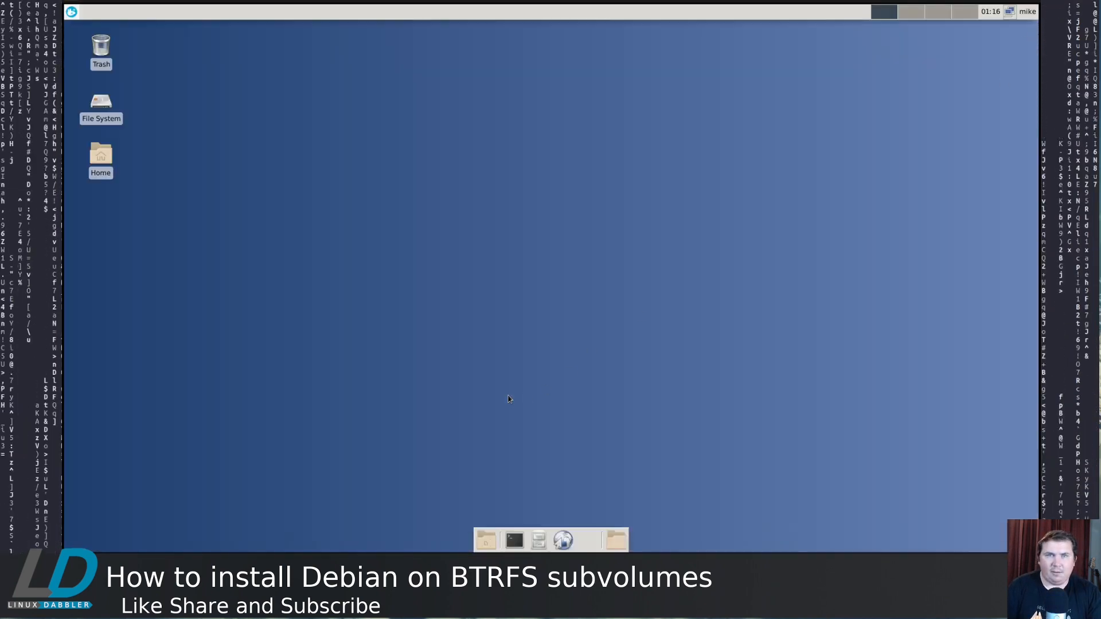
click(71, 13)
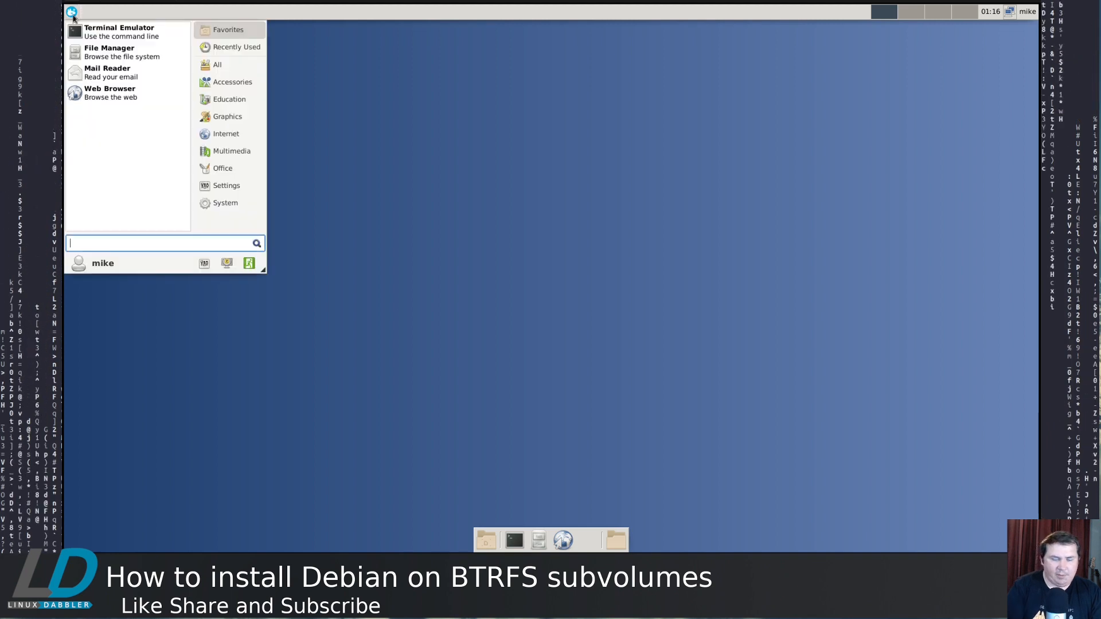
text(time)
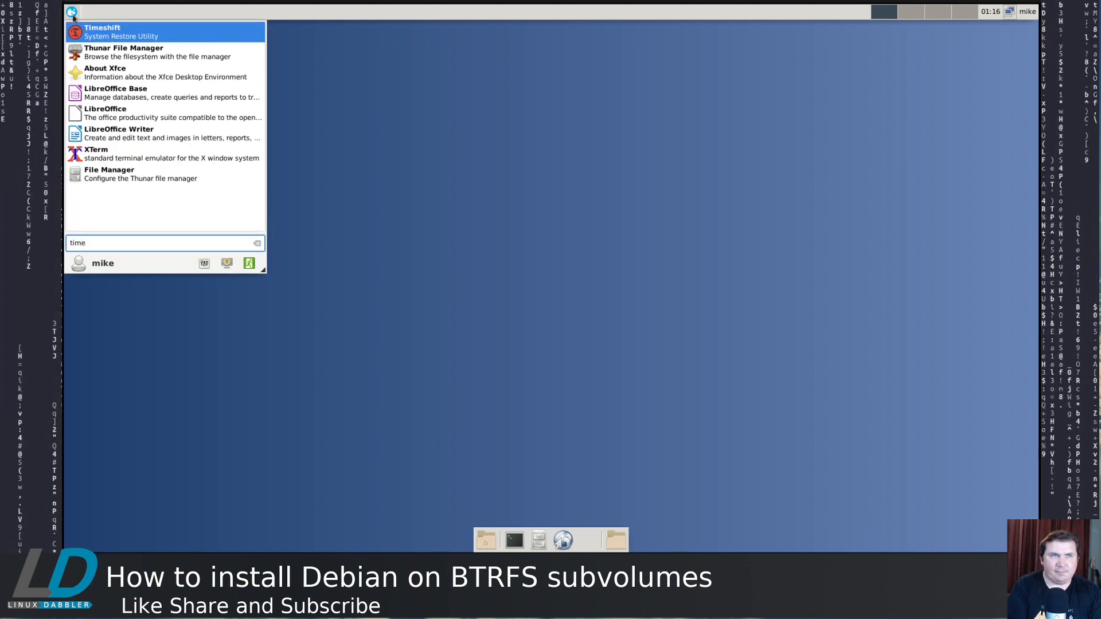
key(Return)
key(Return)
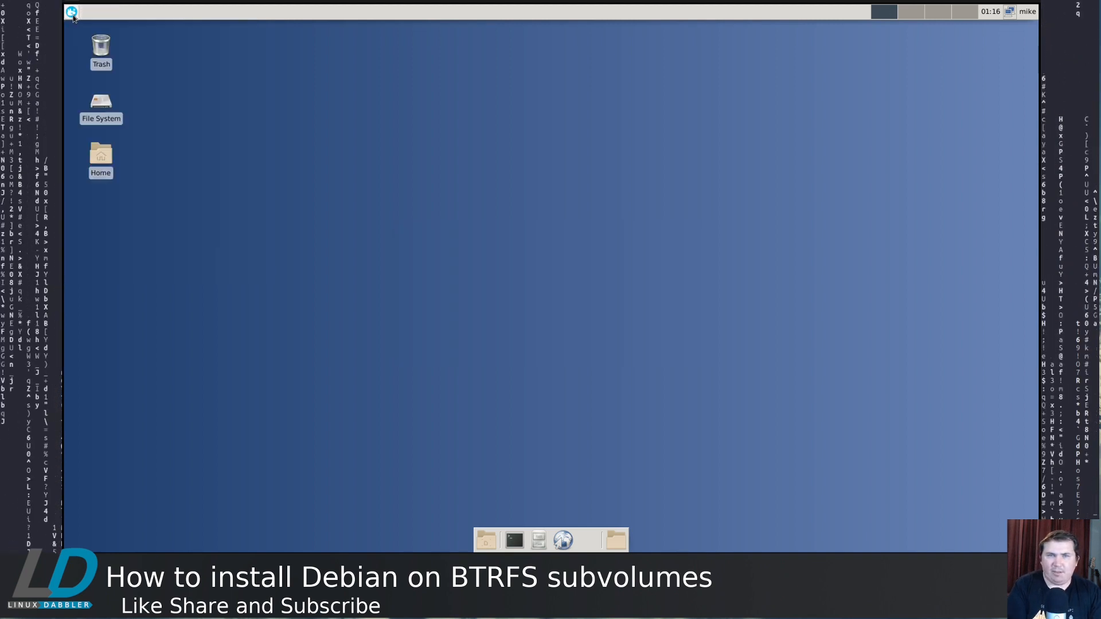
click(393, 224)
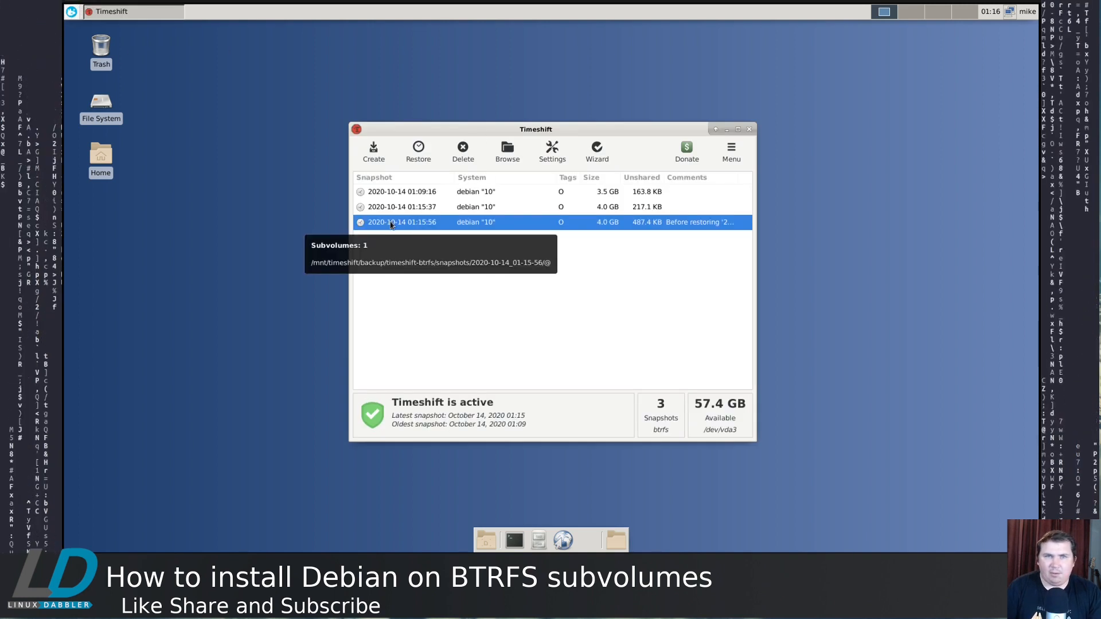
click(419, 152)
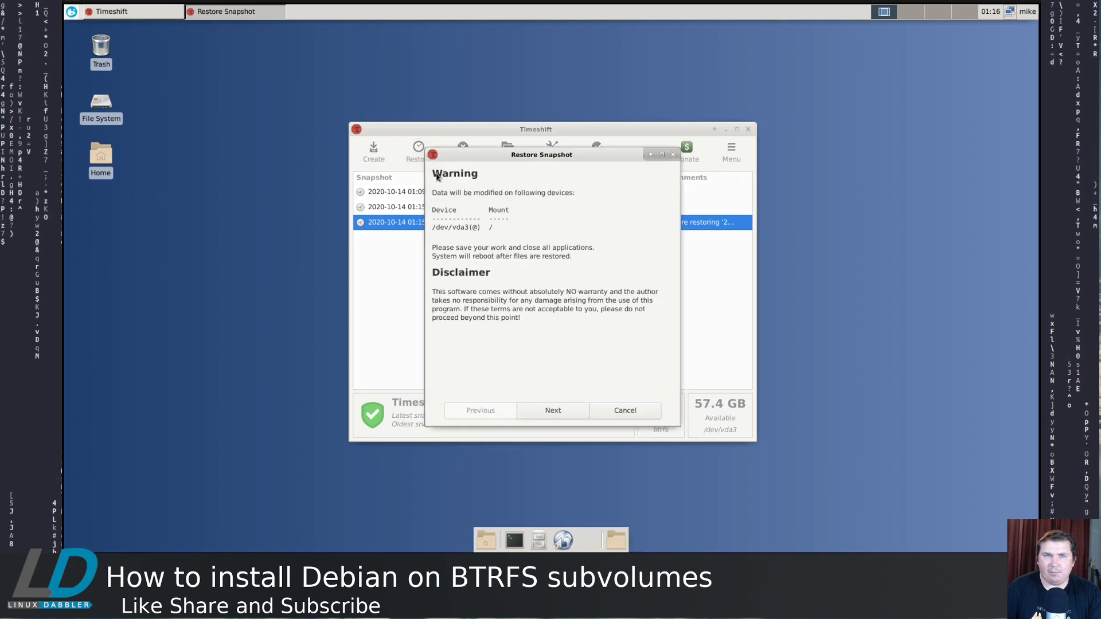
click(554, 407)
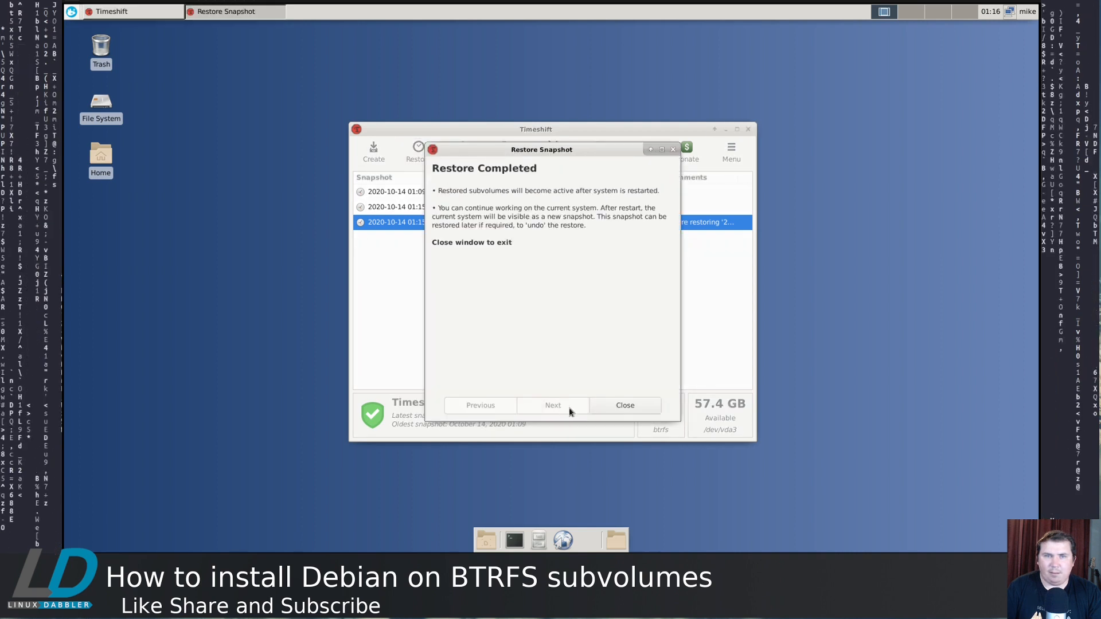
click(624, 406)
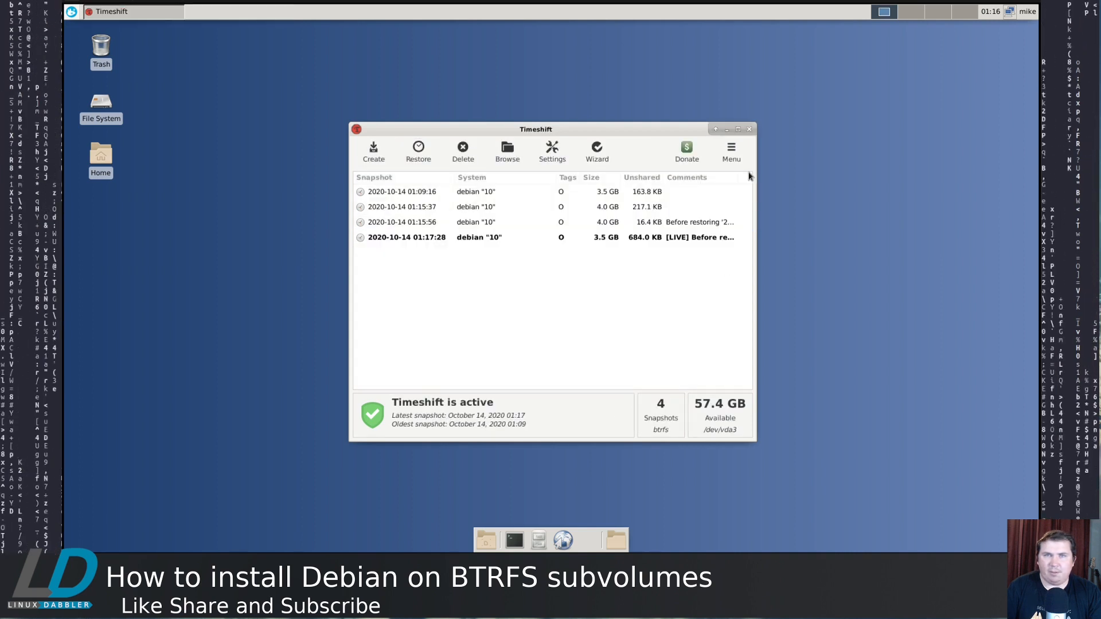
click(749, 130)
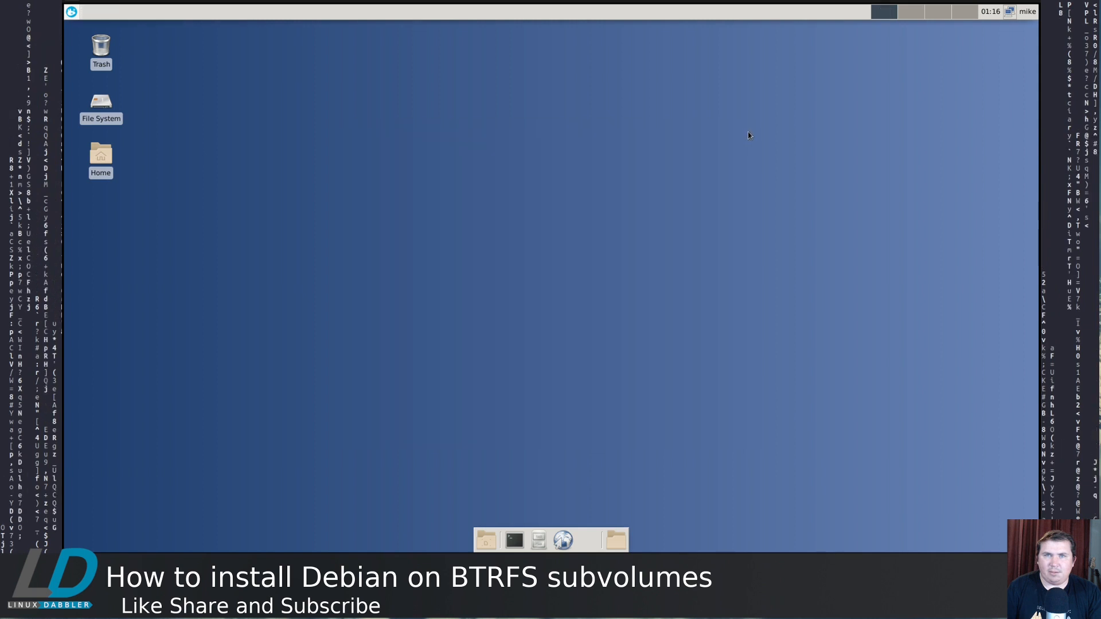
click(71, 12)
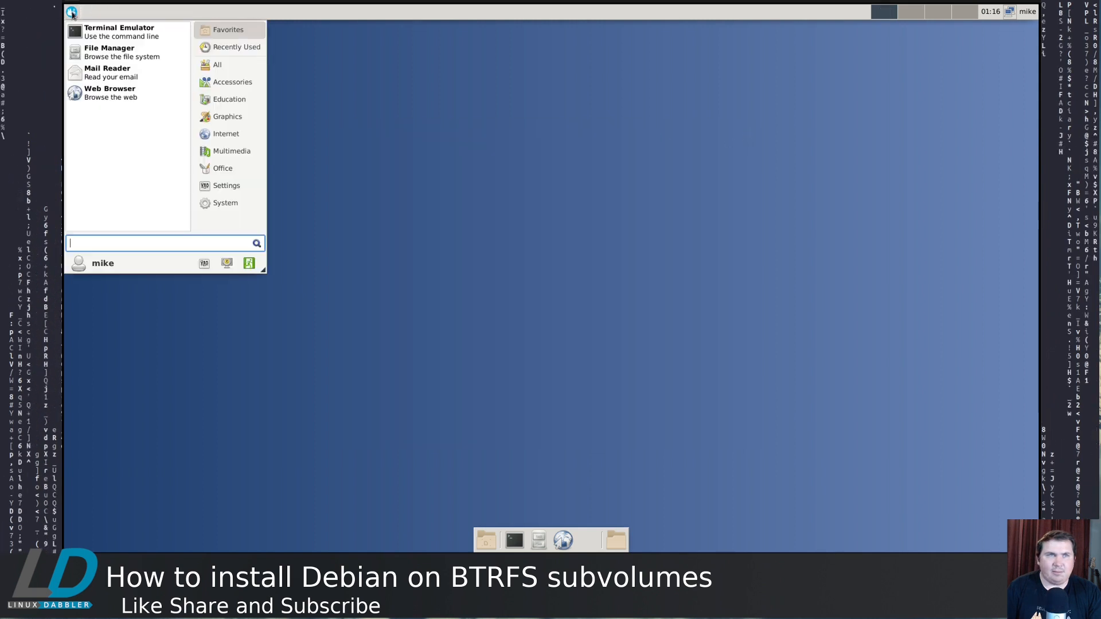
click(250, 265)
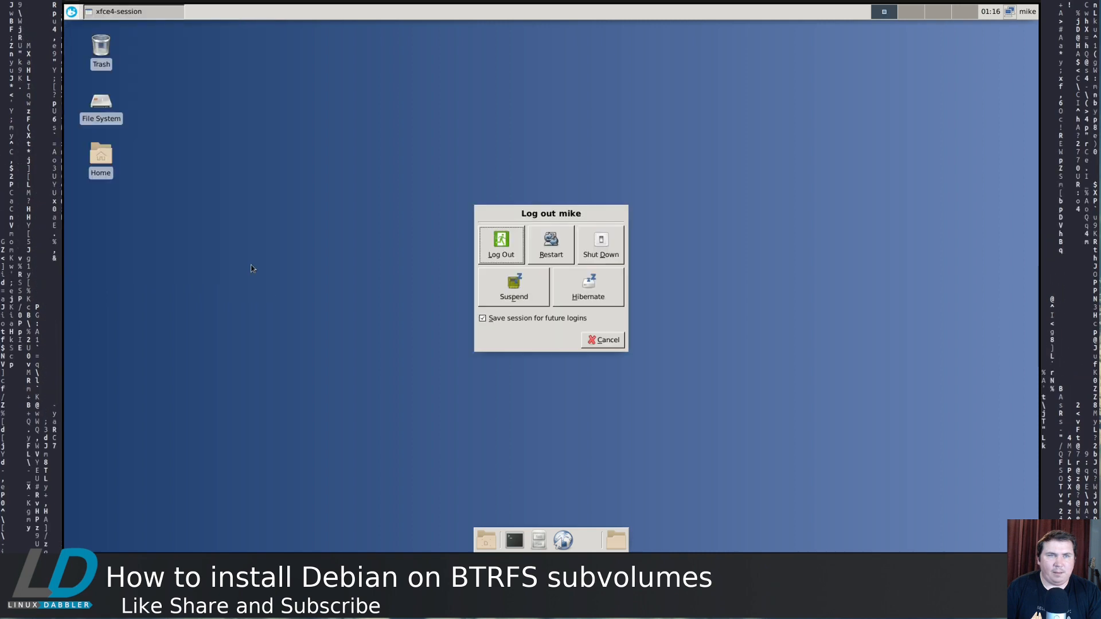
click(552, 243)
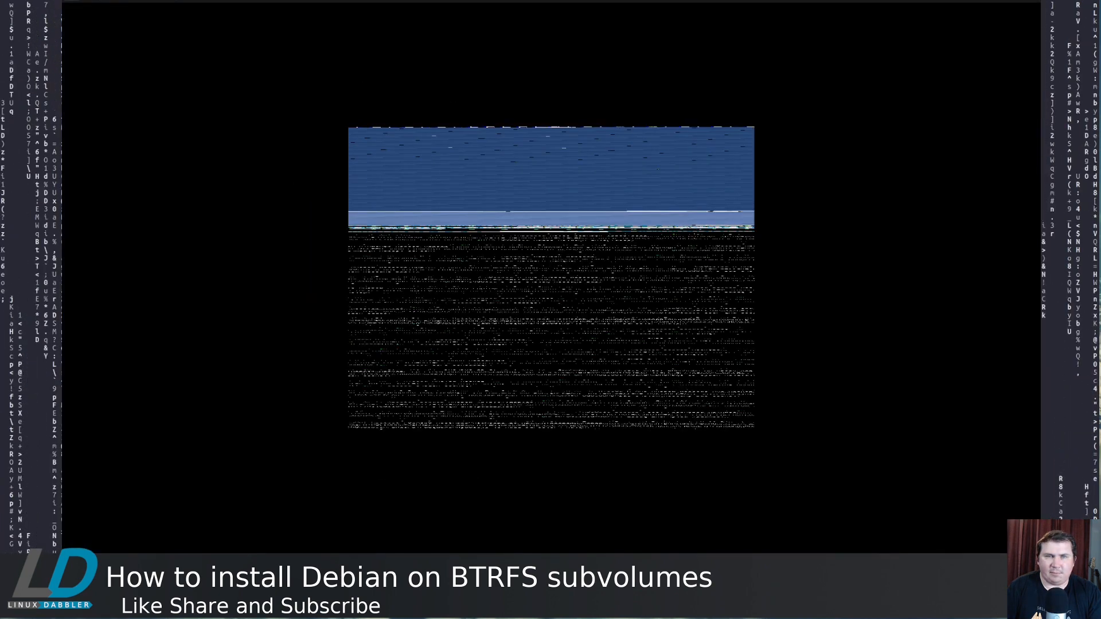
key(Return)
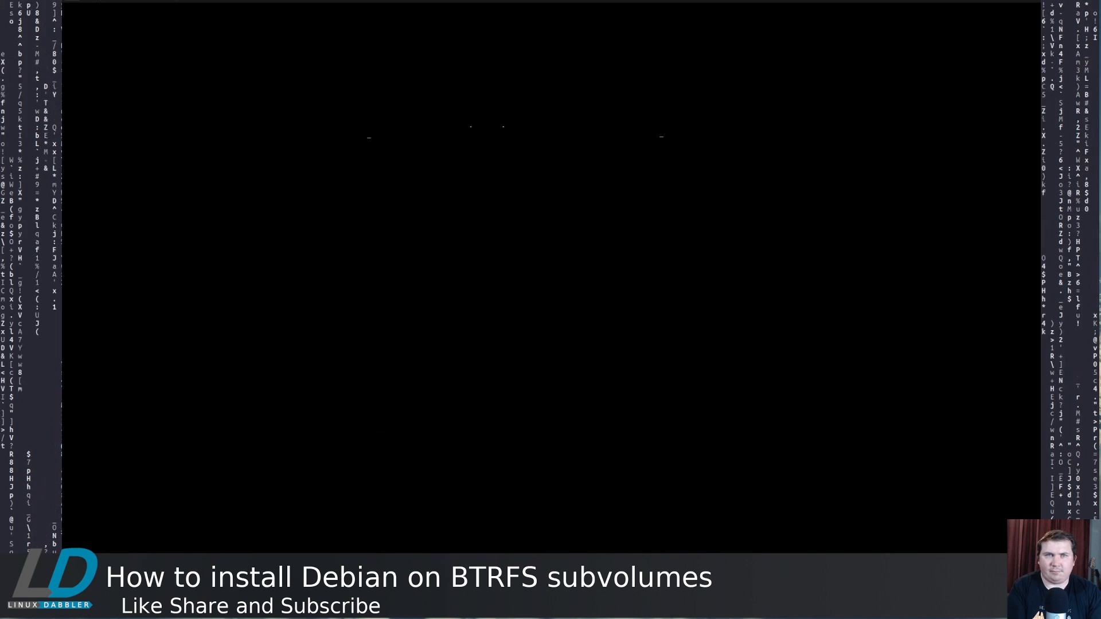
Step: Log in to the restored desktop with the username and the account password
text(mike)
key(Tab)
text(•••••)
key(BackSpace)
key(BackSpace)
key(BackSpace)
text(•••)
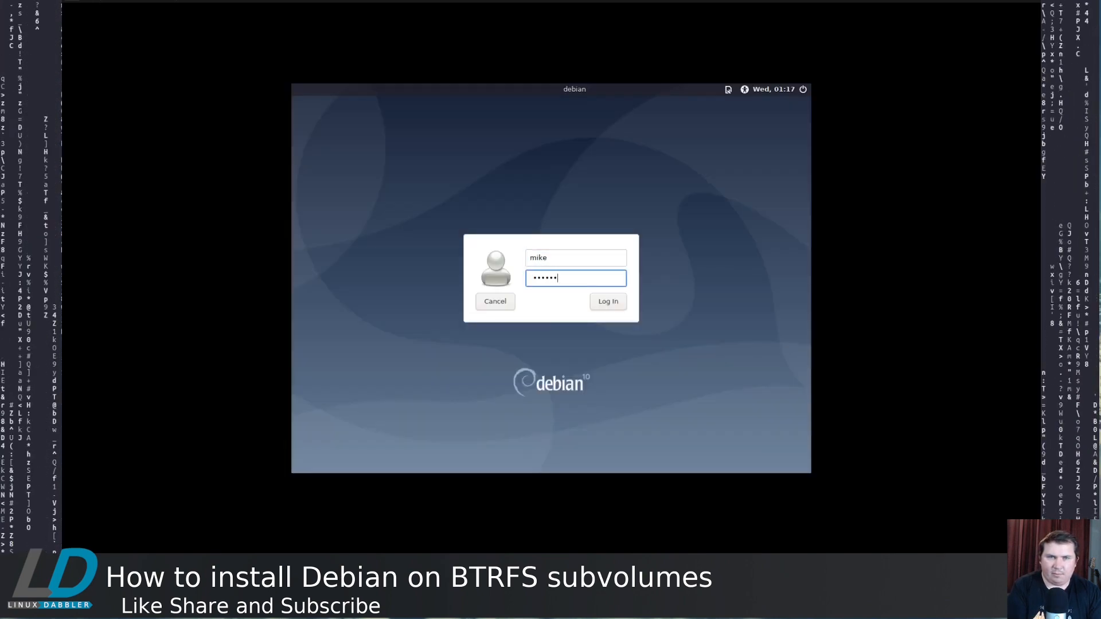
key(Return)
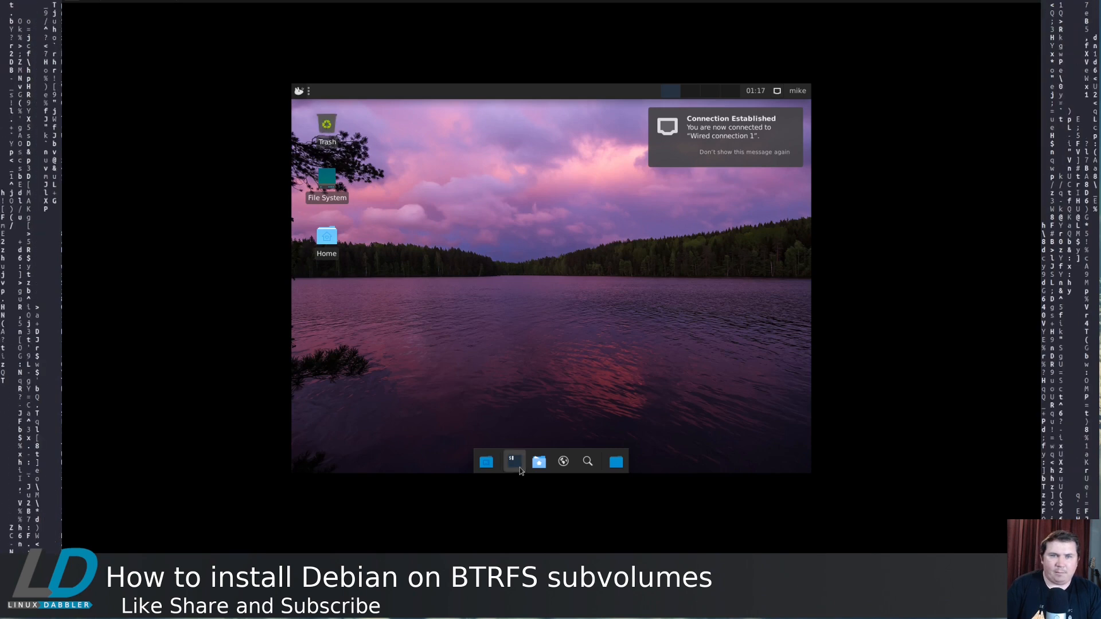
click(515, 462)
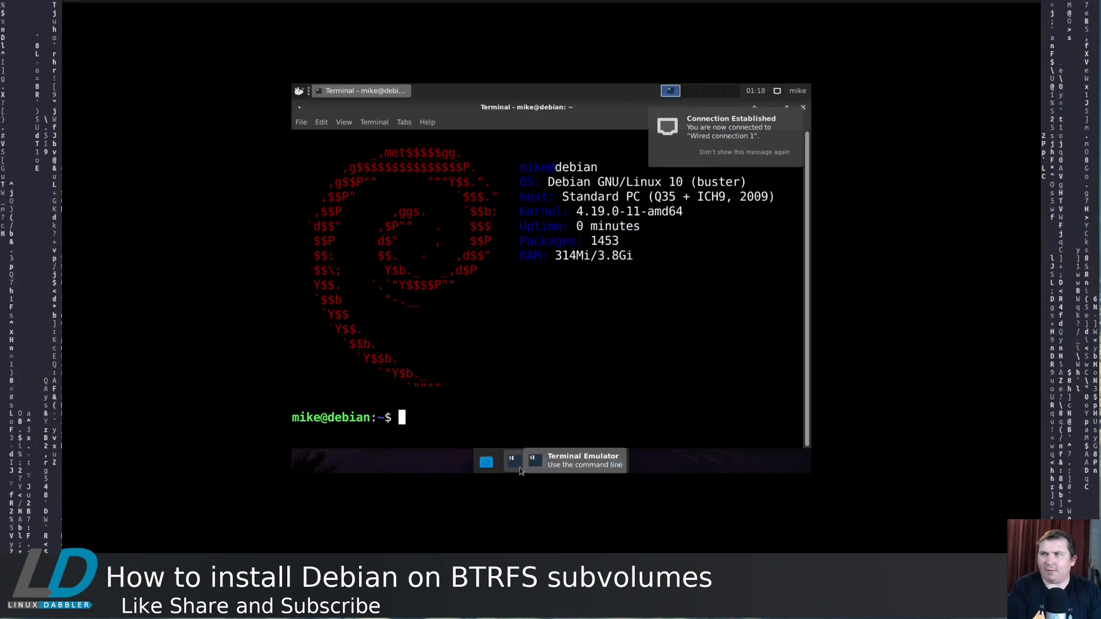
text(x)
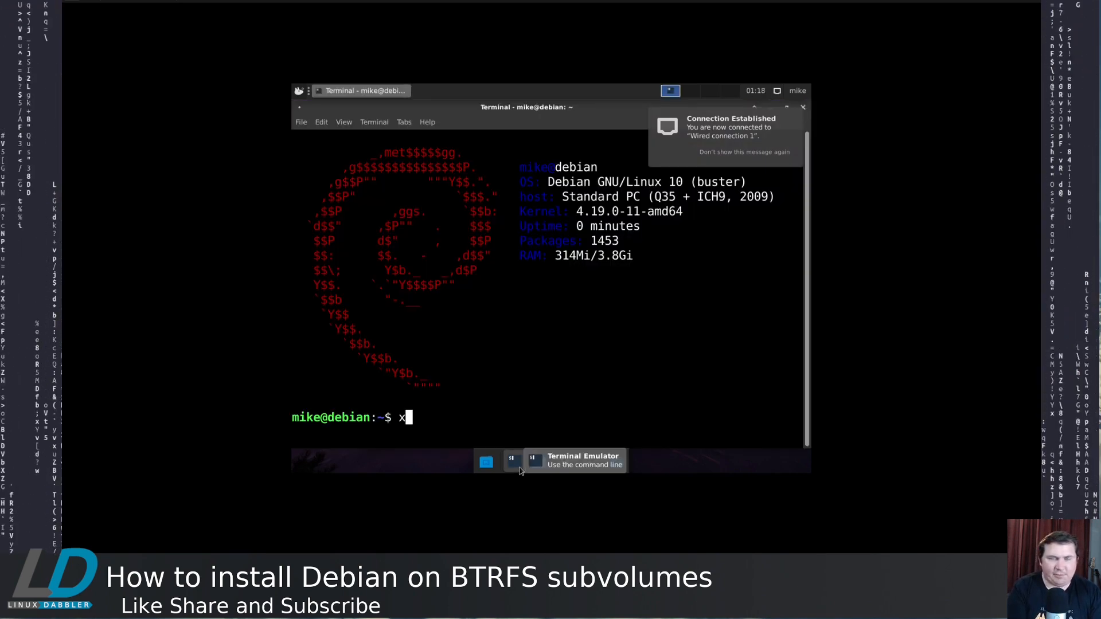
text(randr -s )
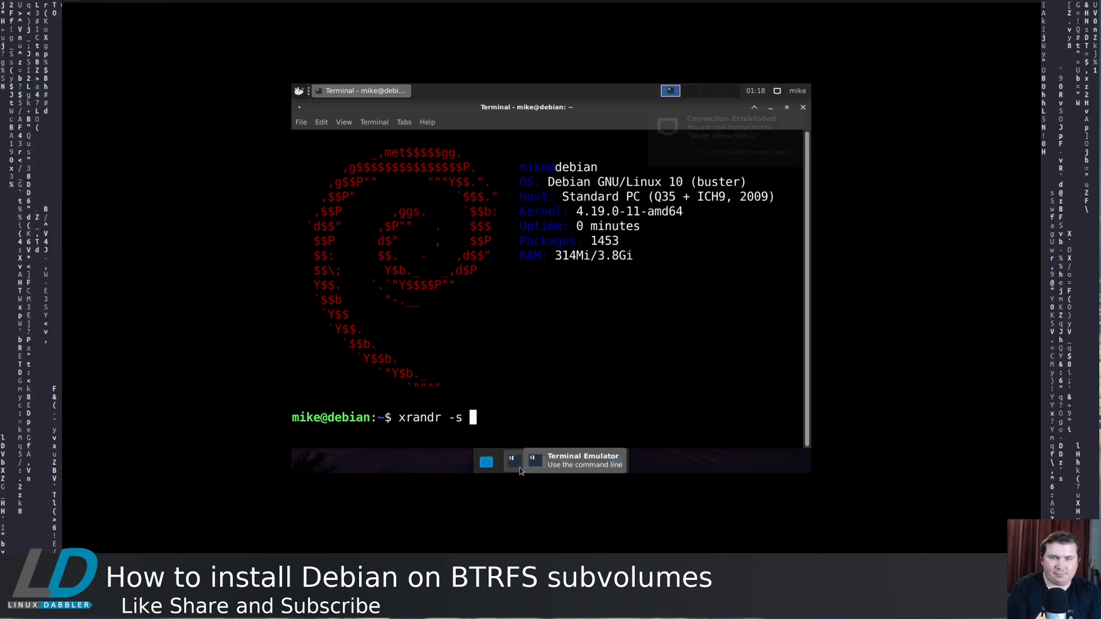
text(1920x108)
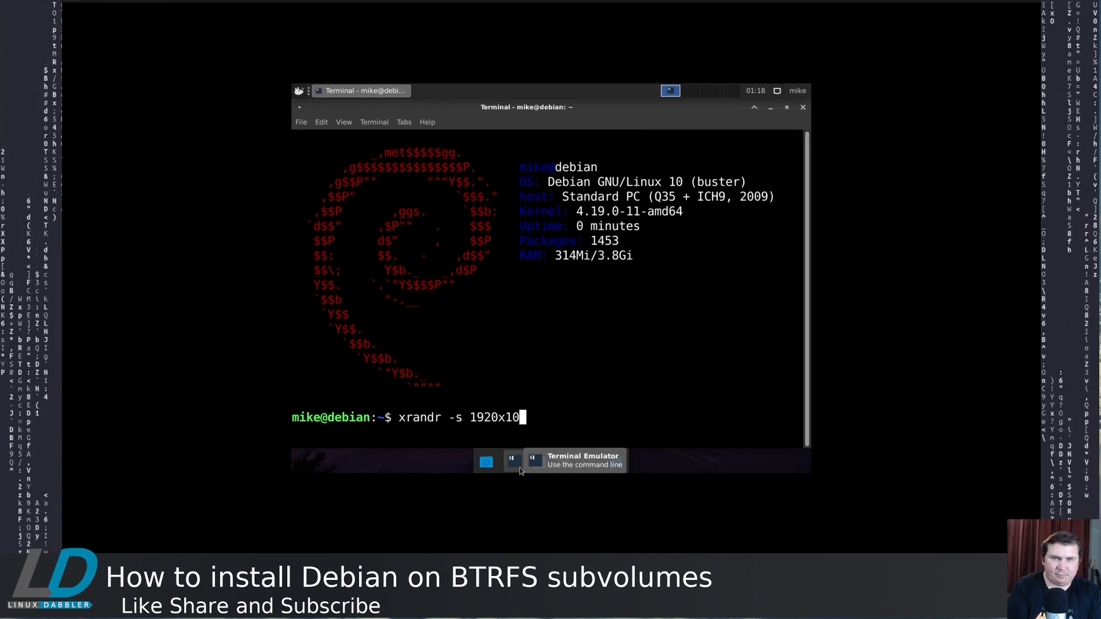
key(BackSpace)
key(BackSpace)
key(BackSpace)
key(BackSpace)
key(BackSpace)
key(BackSpace)
key(BackSpace)
key(BackSpace)
key(BackSpace)
key(BackSpace)
key(BackSpace)
key(BackSpace)
key(BackSpace)
key(BackSpace)
key(BackSpace)
key(BackSpace)
key(BackSpace)
key(BackSpace)
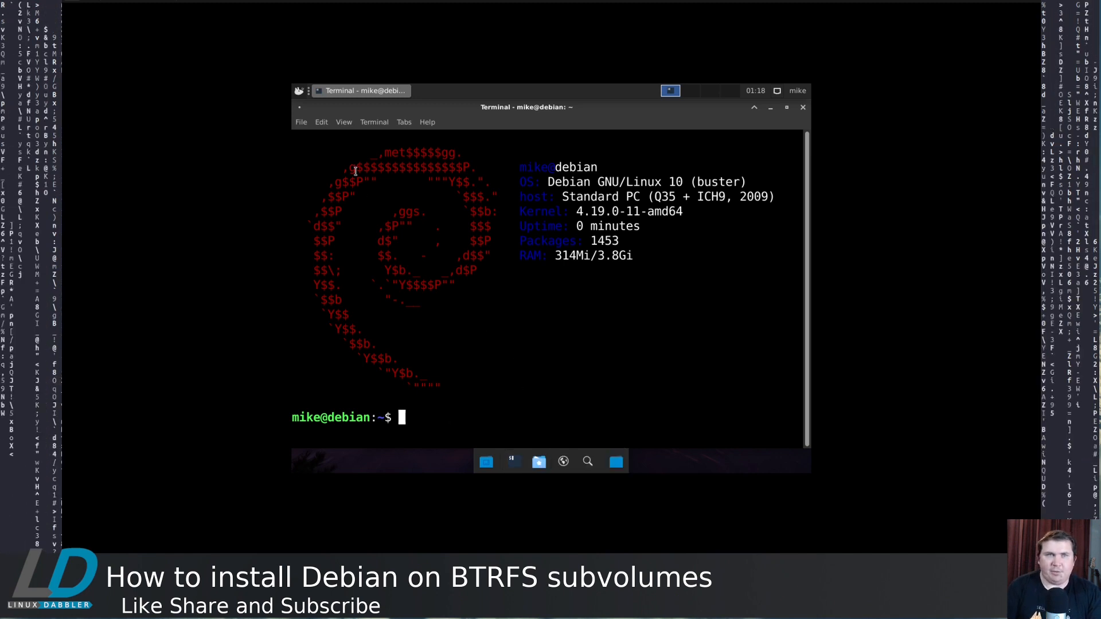
Step: Set the Virtual-0 display resolution to 1920x1080 in the Display settings, apply it, and close the settings and terminal windows
click(299, 91)
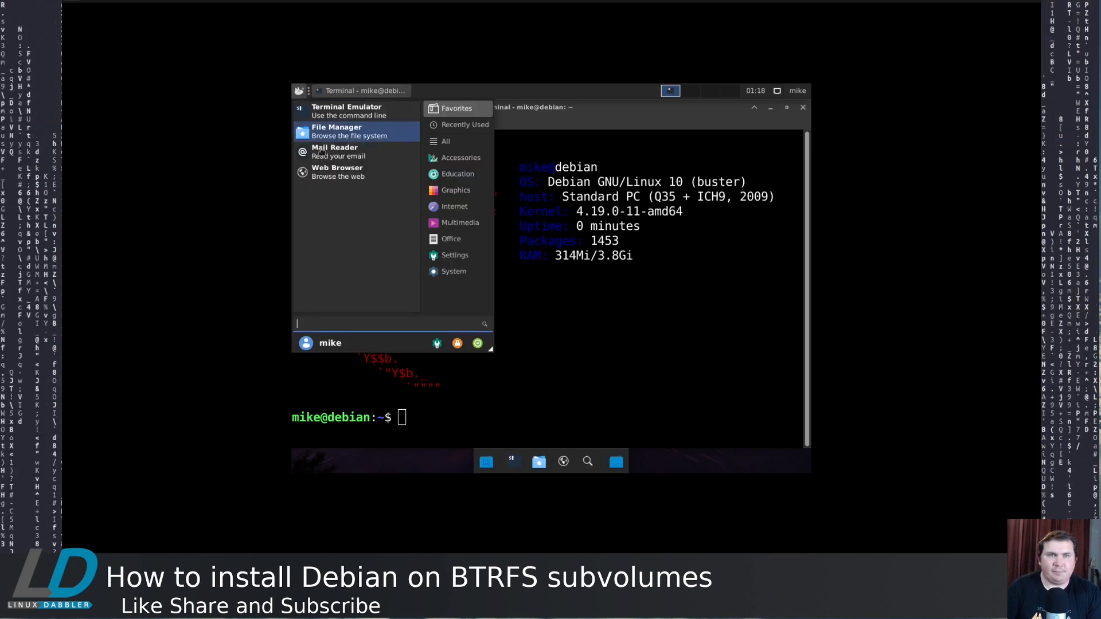
click(438, 348)
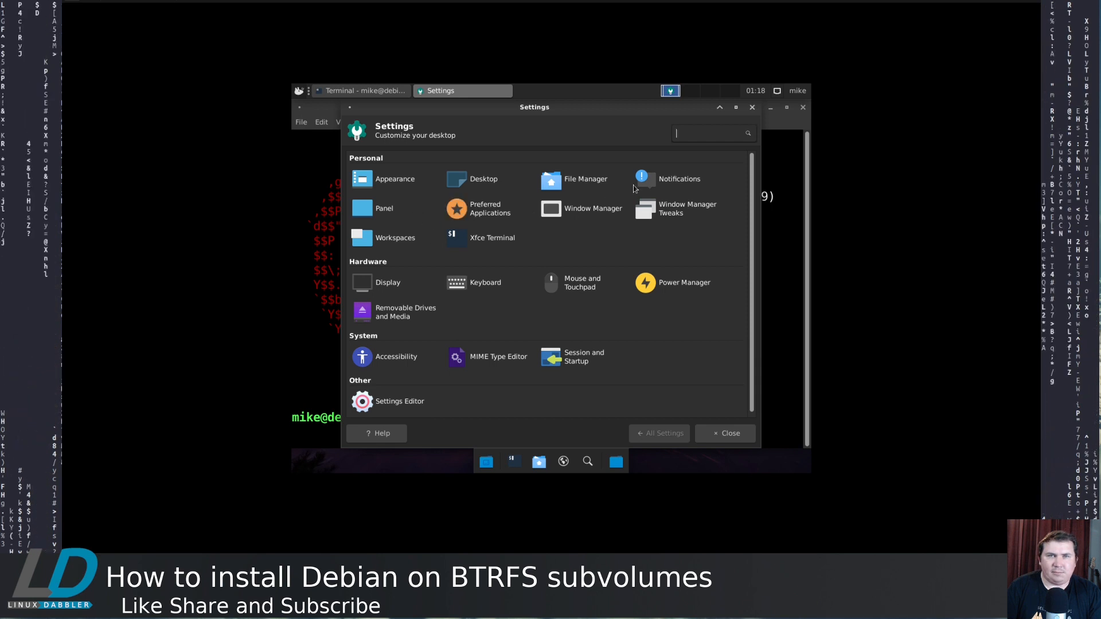
click(383, 285)
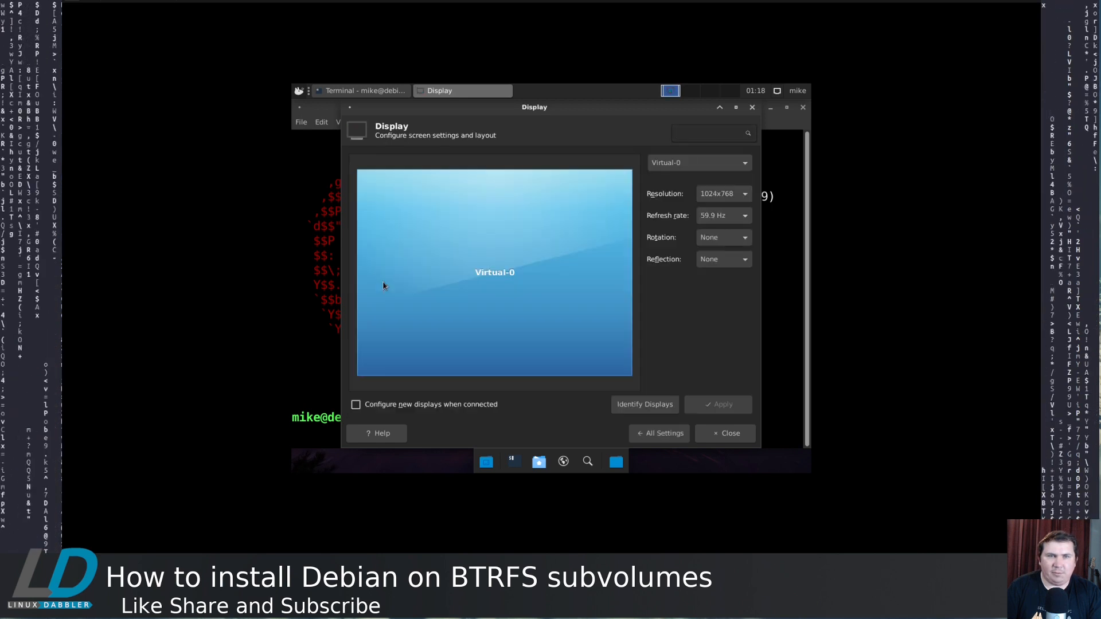
click(715, 195)
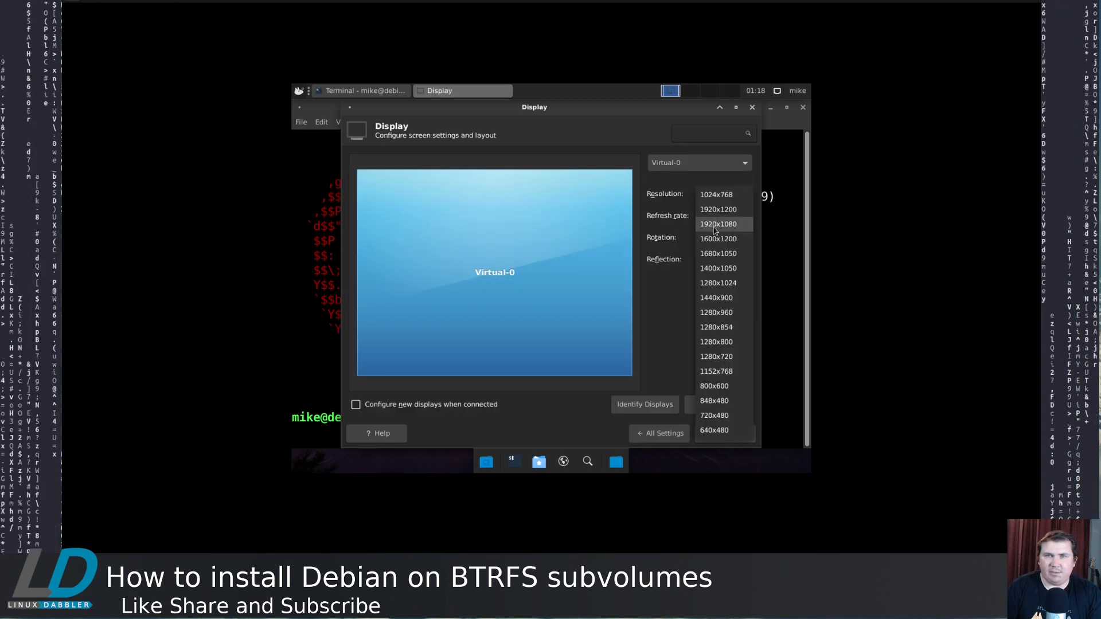
click(713, 227)
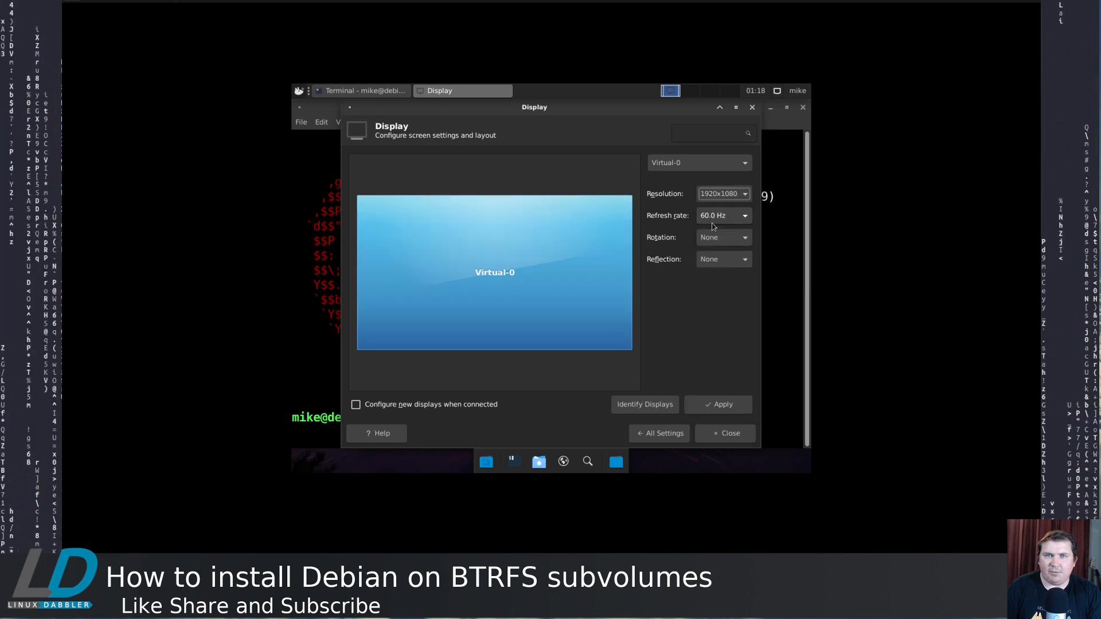
click(717, 405)
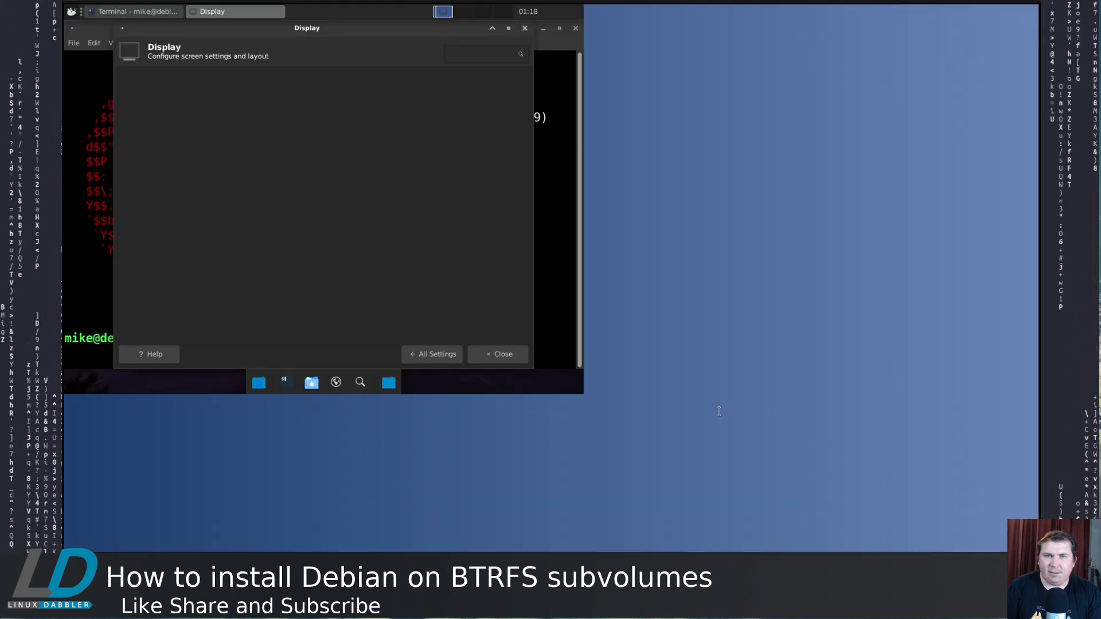
click(498, 498)
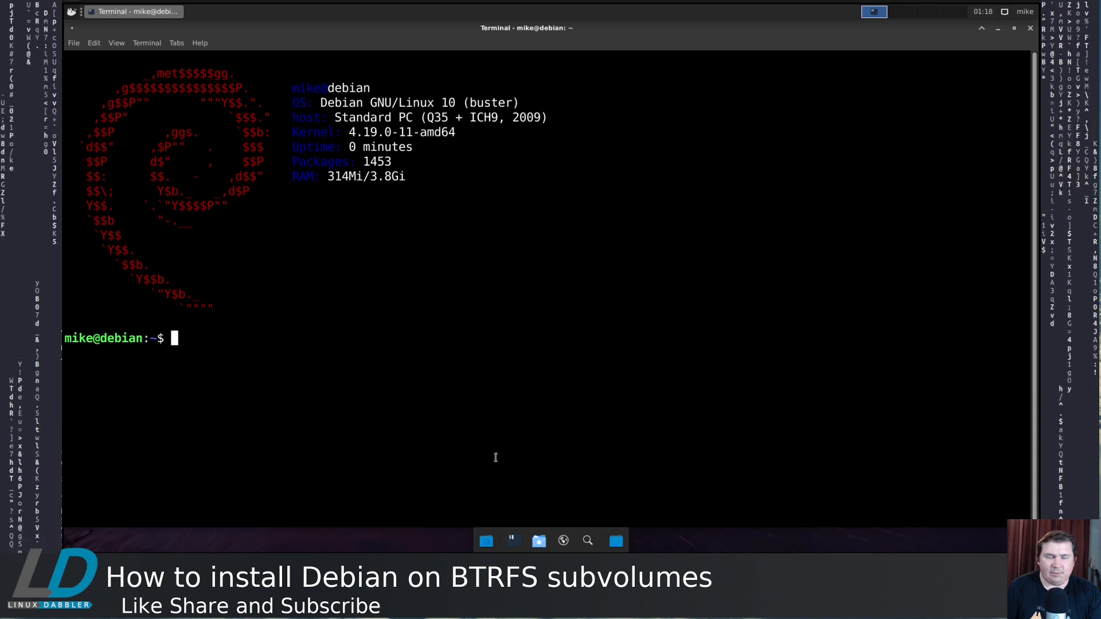
click(1030, 28)
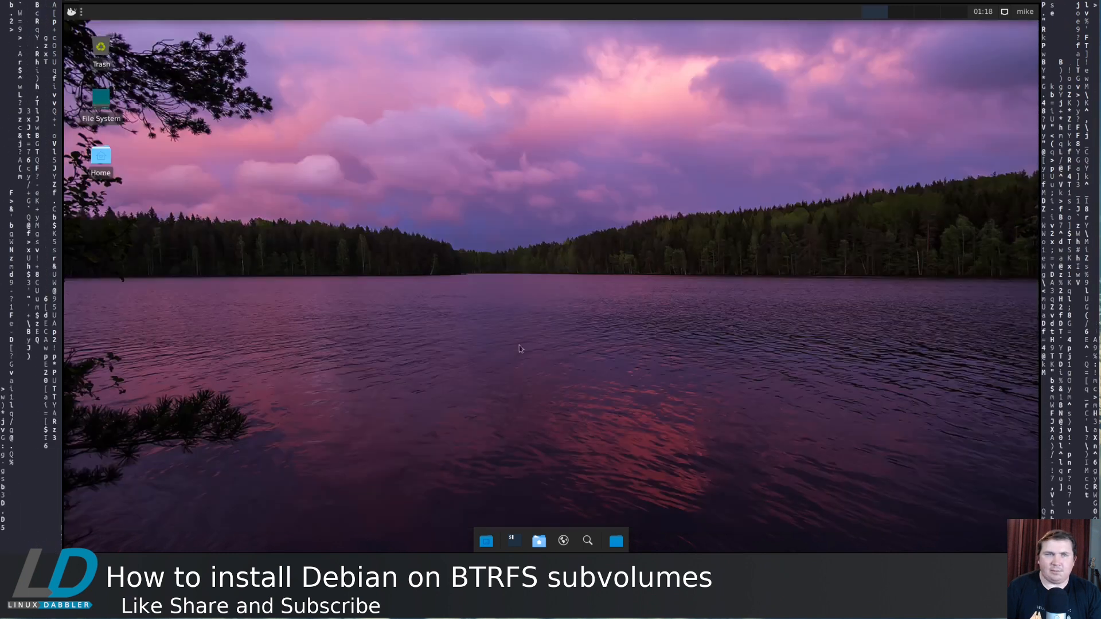